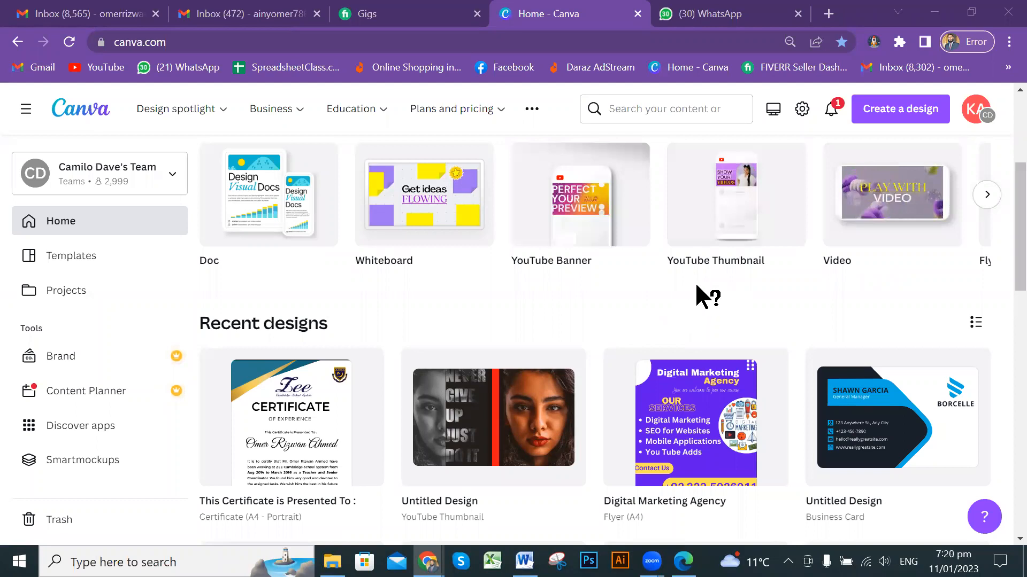
# - Look through the recent designs on the home page
pyautogui.scroll(-2, 703, 283)
pyautogui.scroll(-2, 703, 282)
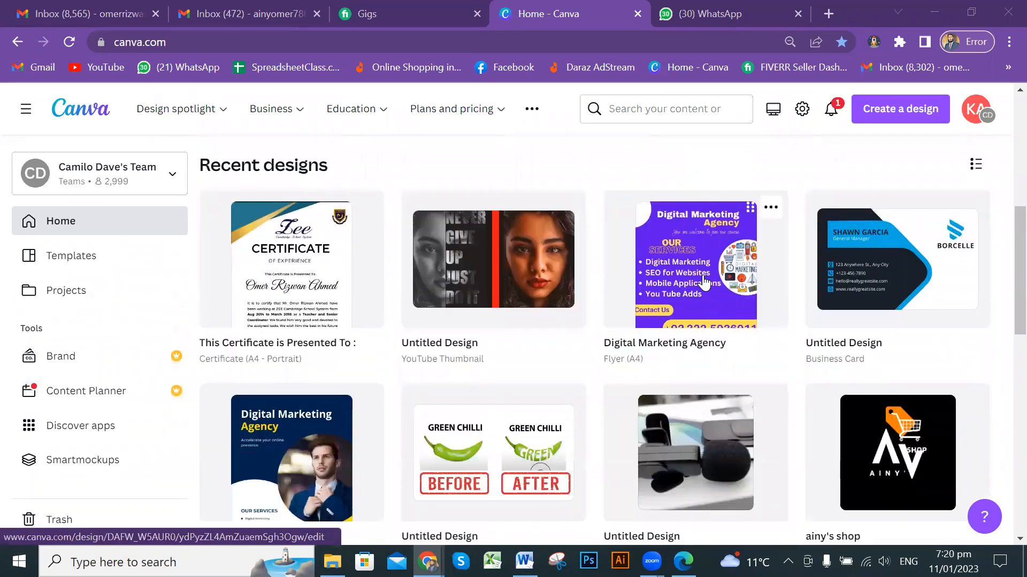
pyautogui.scroll(4, 703, 284)
pyautogui.scroll(4, 704, 283)
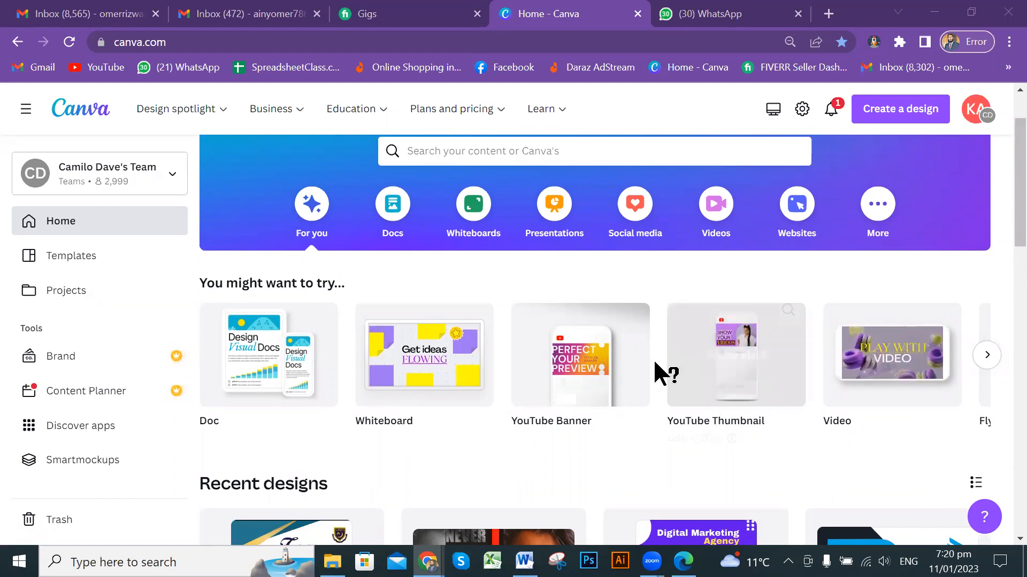
pyautogui.scroll(-3, 662, 369)
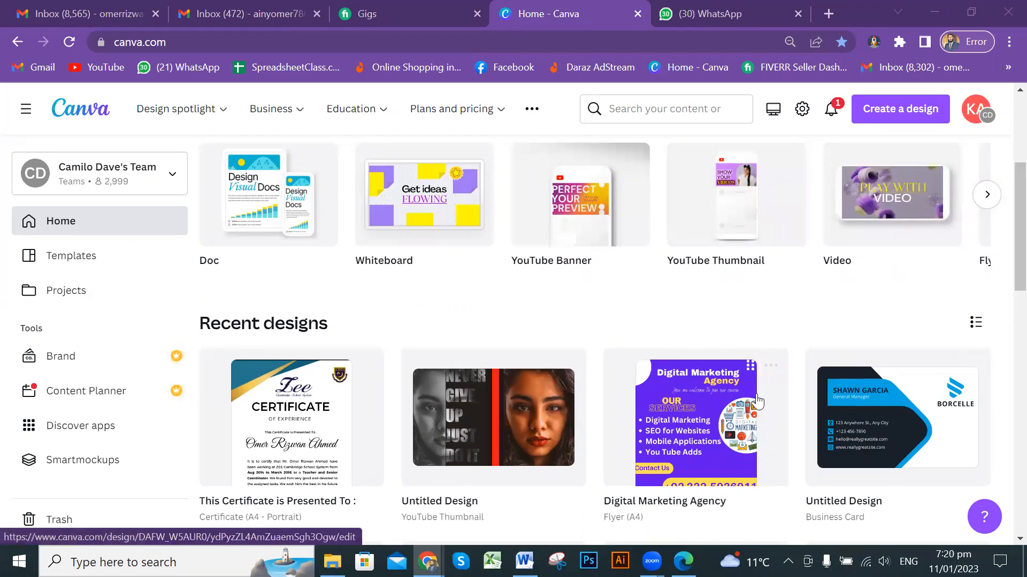
pyautogui.scroll(-5, 672, 374)
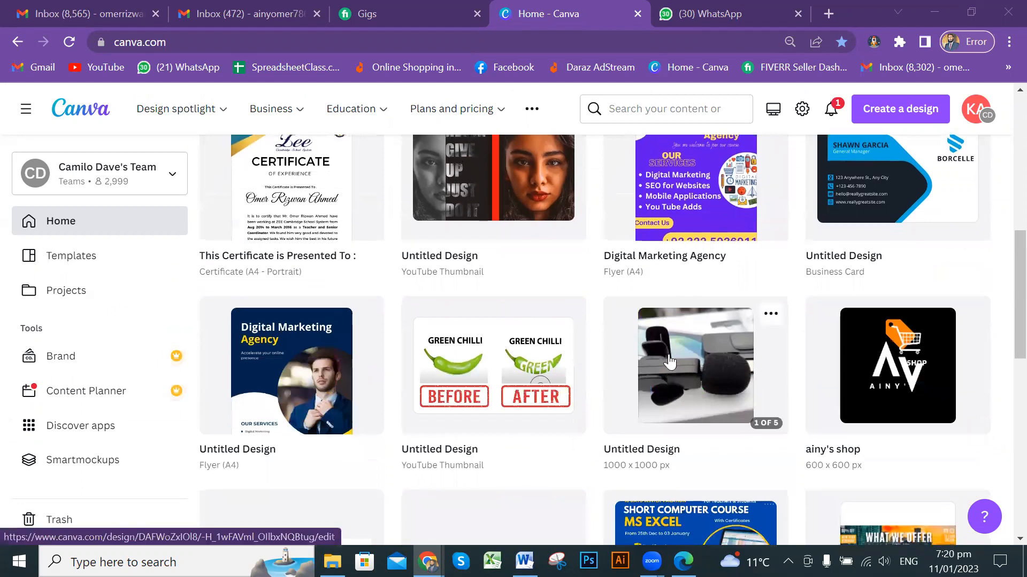
pyautogui.scroll(-2, 673, 369)
pyautogui.scroll(-2, 678, 356)
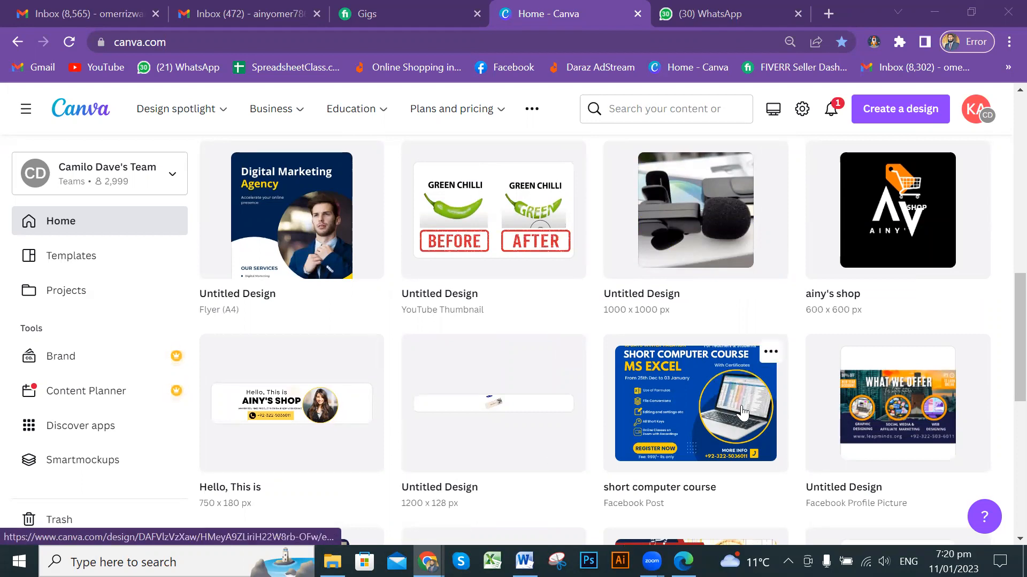
pyautogui.scroll(-2, 743, 413)
pyautogui.scroll(-4, 719, 377)
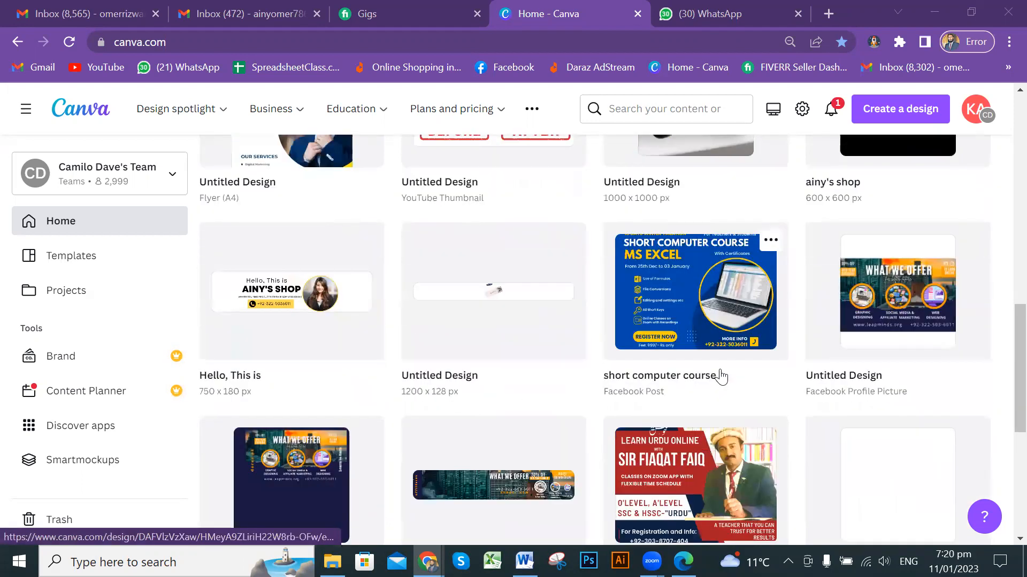
pyautogui.scroll(-3, 717, 373)
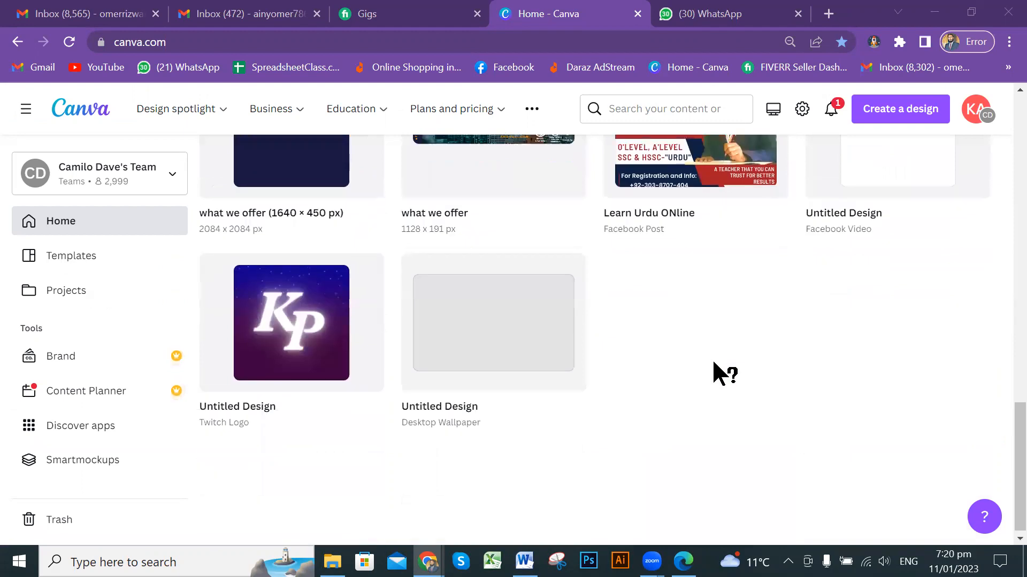
pyautogui.scroll(8, 717, 372)
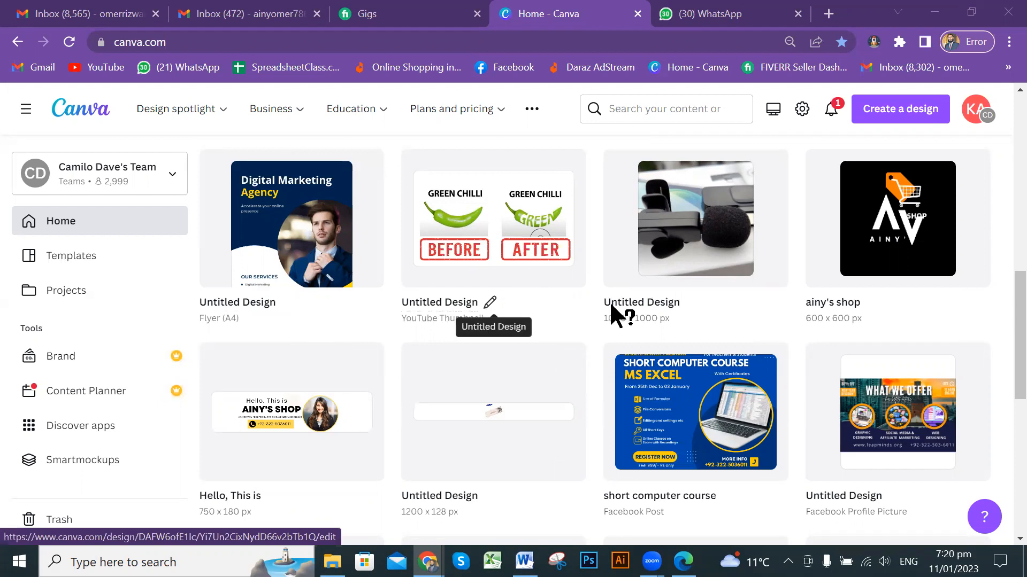
pyautogui.scroll(-2, 710, 339)
pyautogui.scroll(-2, 701, 334)
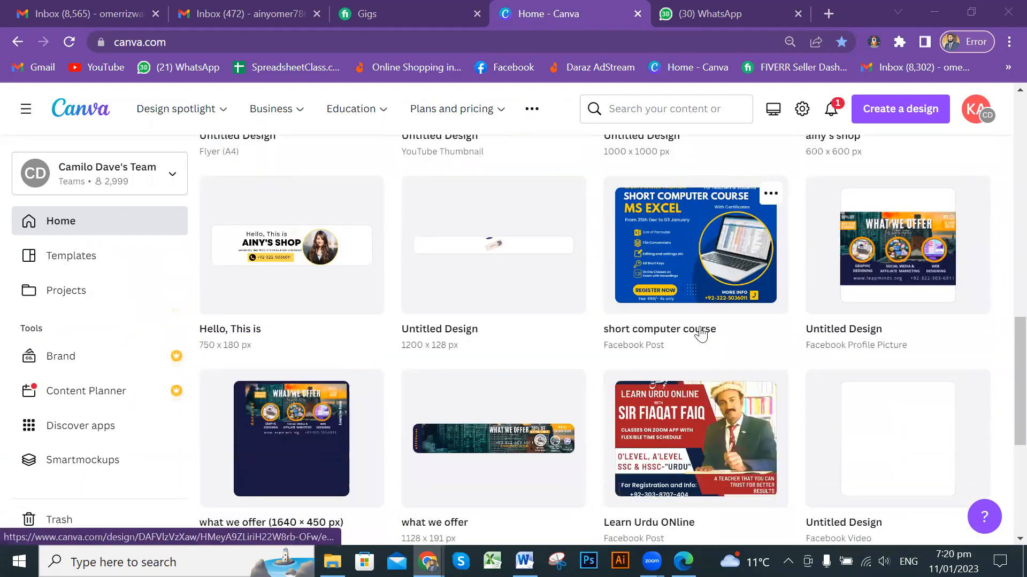
pyautogui.scroll(-1, 701, 332)
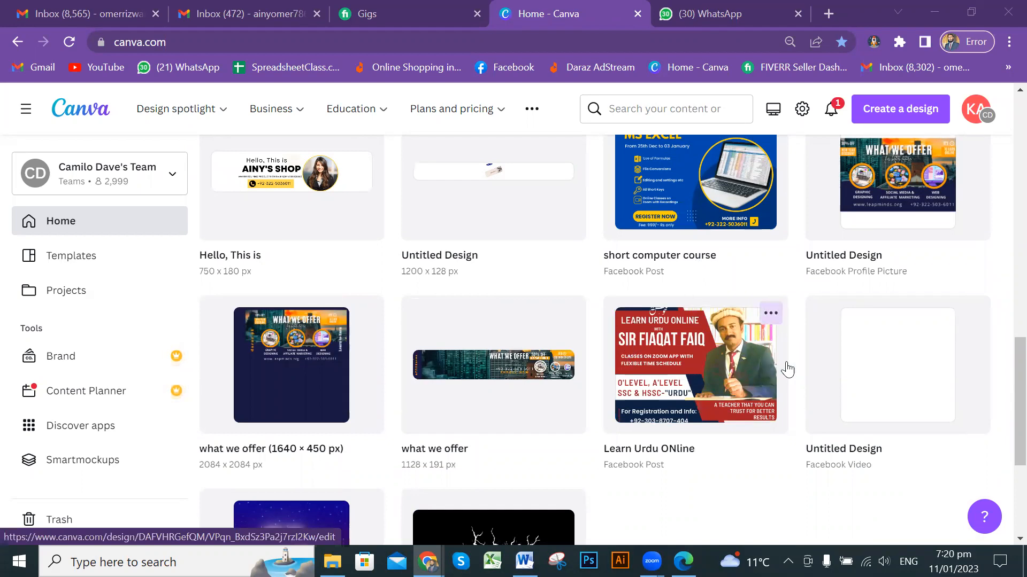
pyautogui.scroll(2, 778, 342)
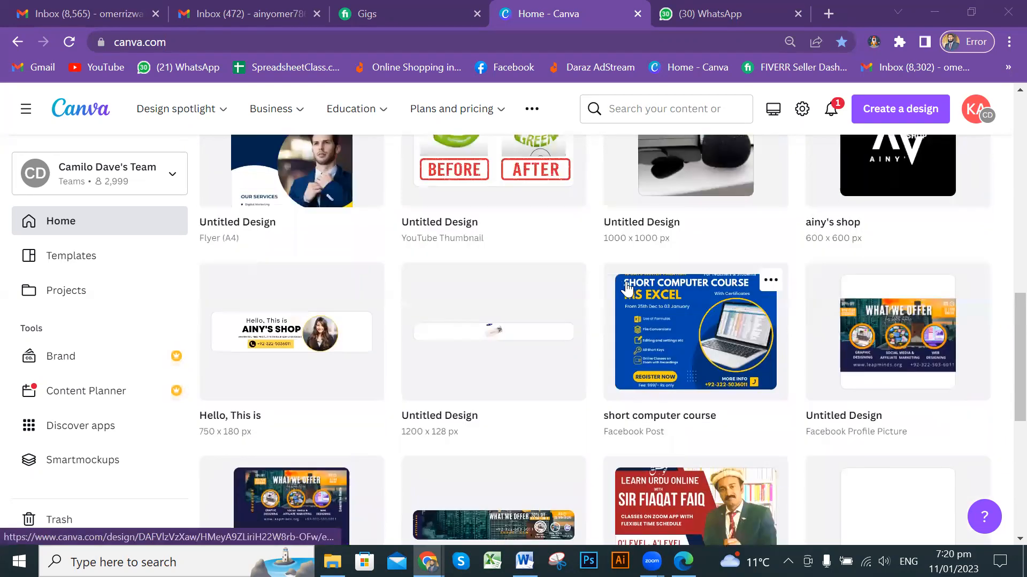
pyautogui.scroll(5, 657, 290)
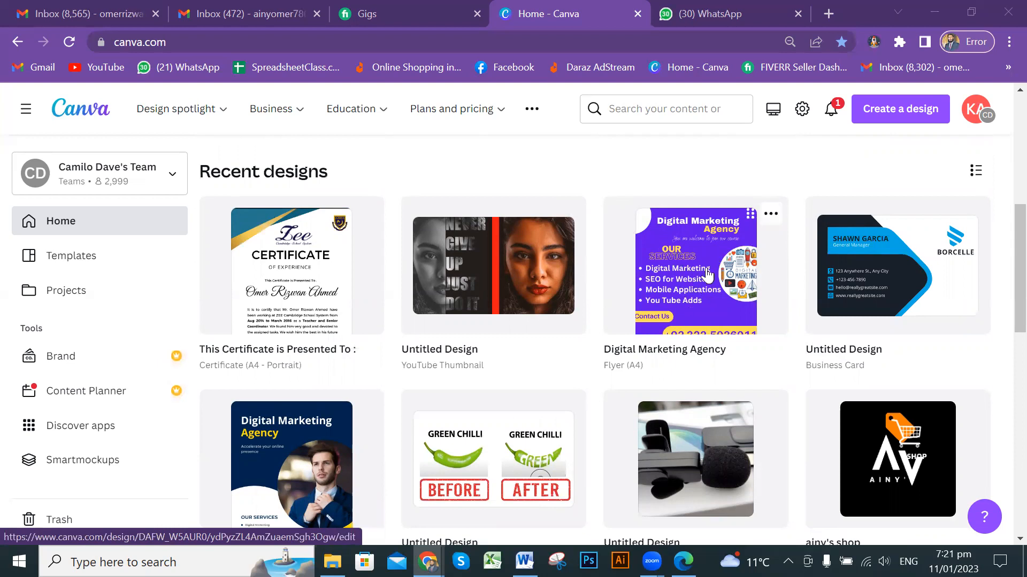
# - Open the Digital Marketing Agency flyer from the recent designs, viewing the suggested design types on the home page while it loads
pyautogui.click(679, 278)
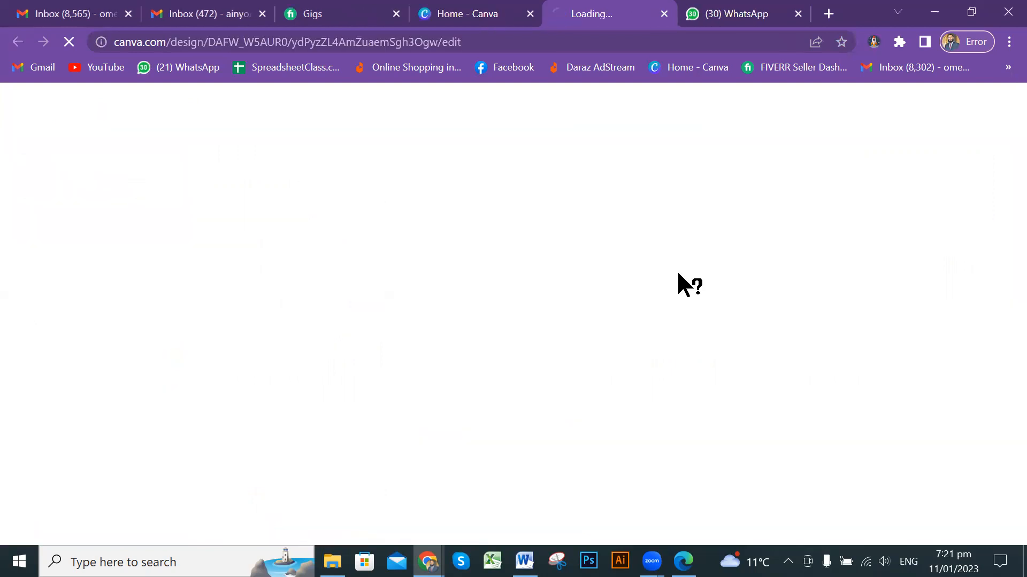
pyautogui.click(465, 13)
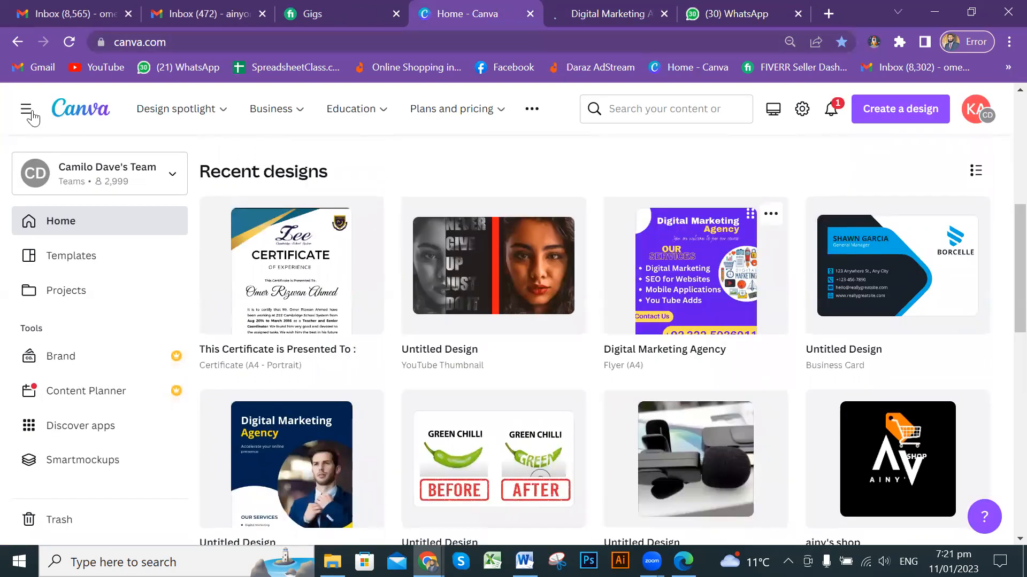
pyautogui.scroll(6, 294, 183)
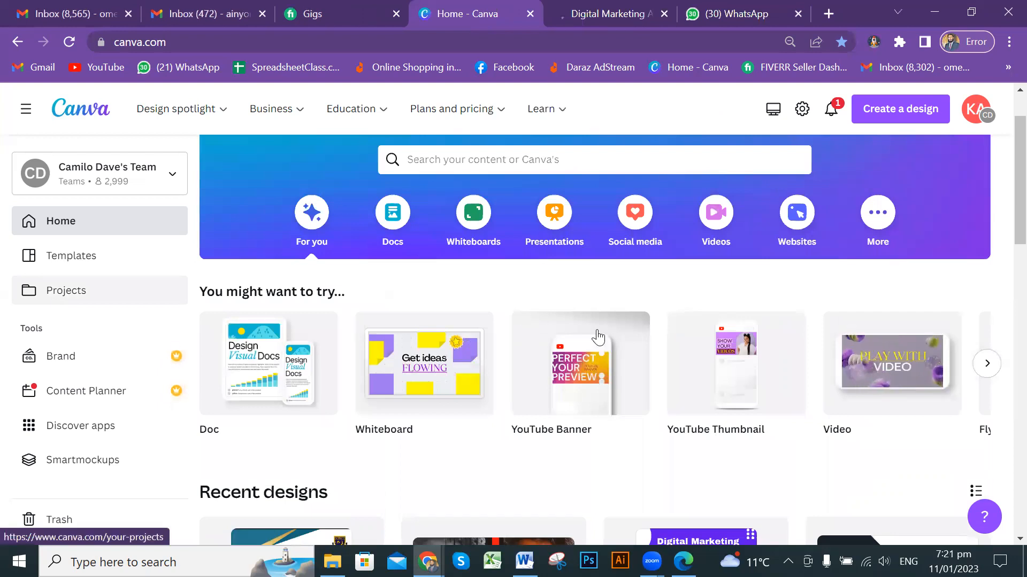
pyautogui.scroll(-1, 598, 337)
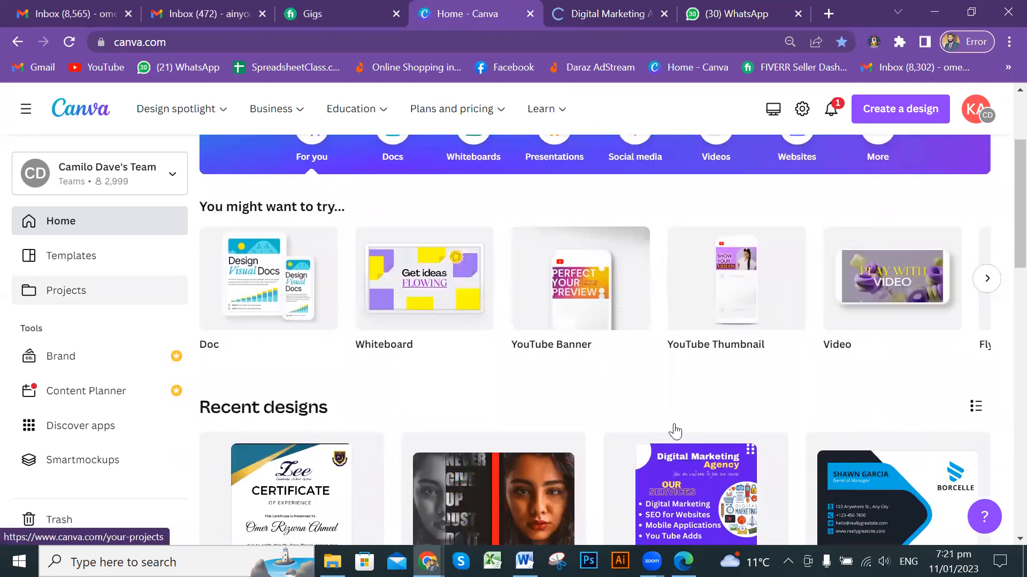
pyautogui.scroll(-1, 671, 429)
pyautogui.scroll(2, 399, 332)
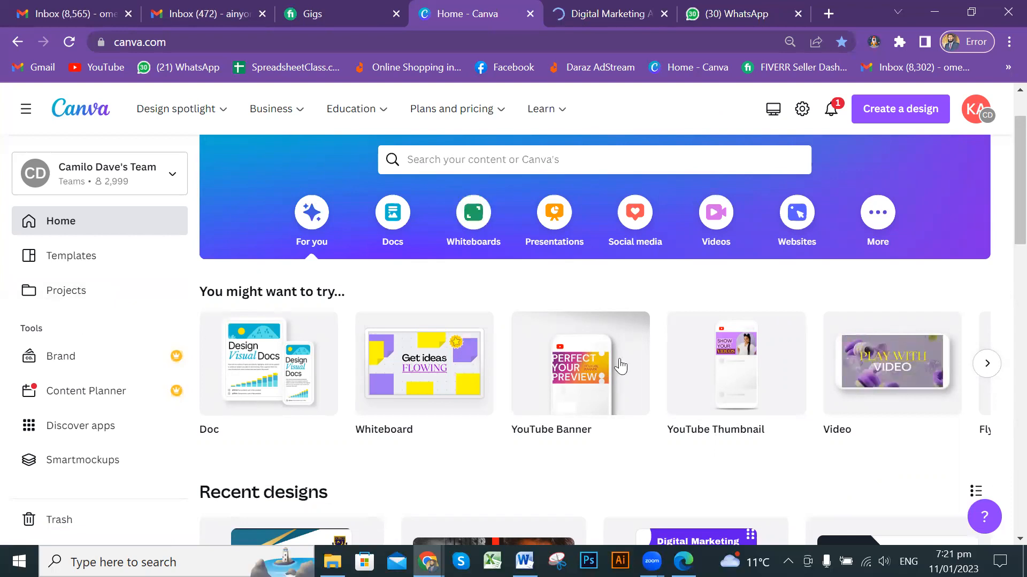
pyautogui.moveTo(631, 339)
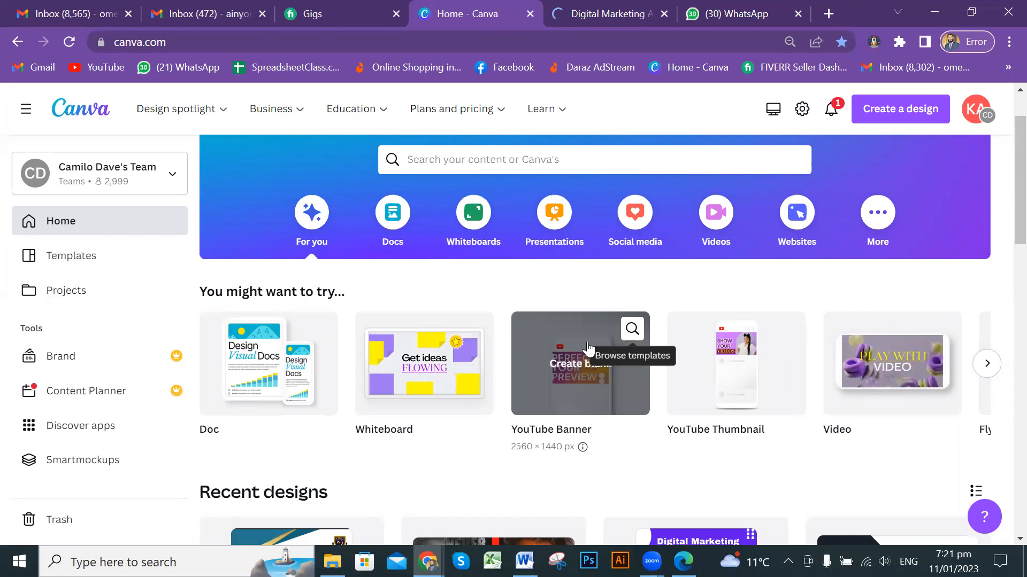
pyautogui.click(598, 10)
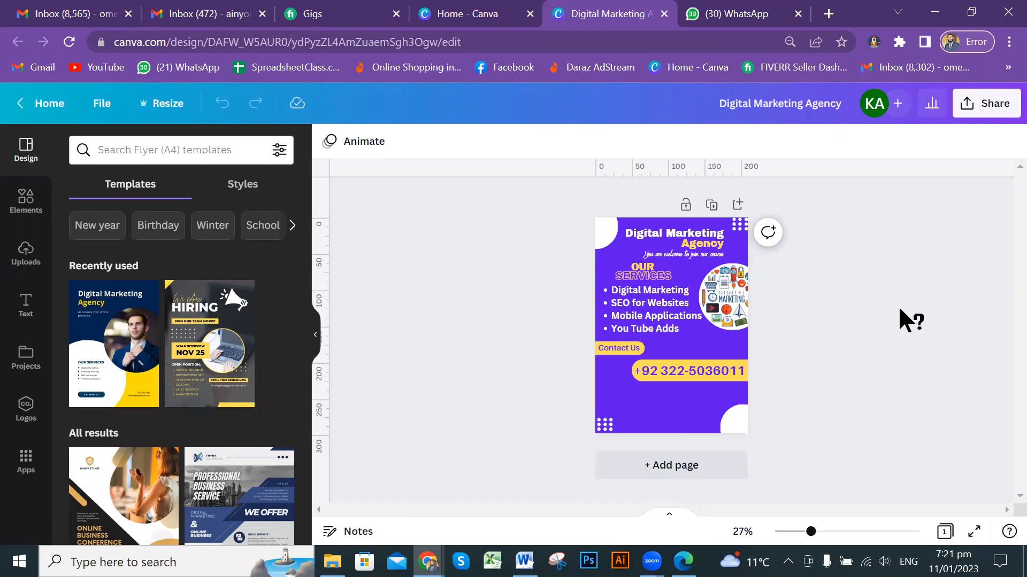
# - Add a second page below the Digital Marketing Agency flyer and make its background white
pyautogui.scroll(1, 900, 310)
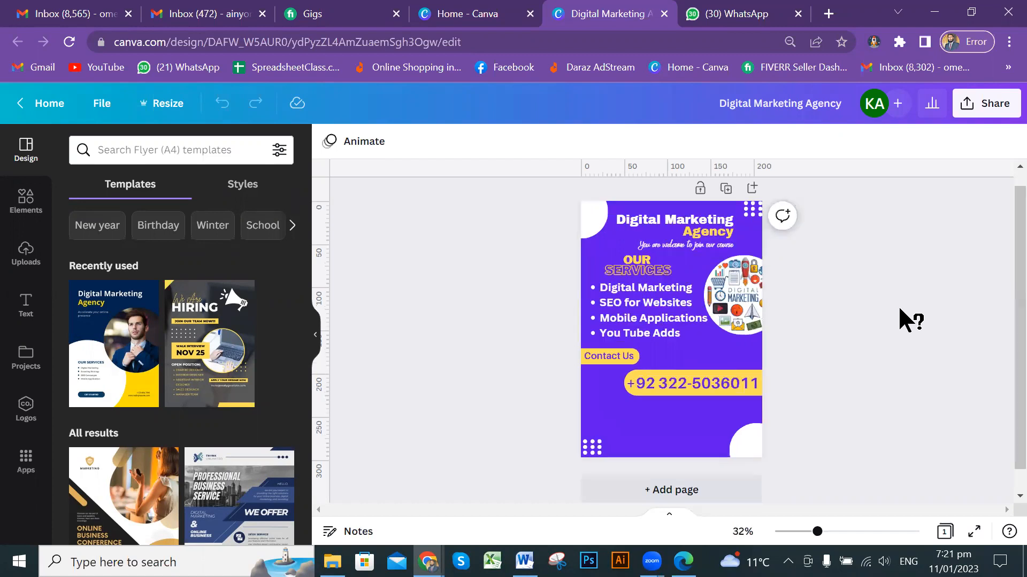
pyautogui.scroll(3, 900, 311)
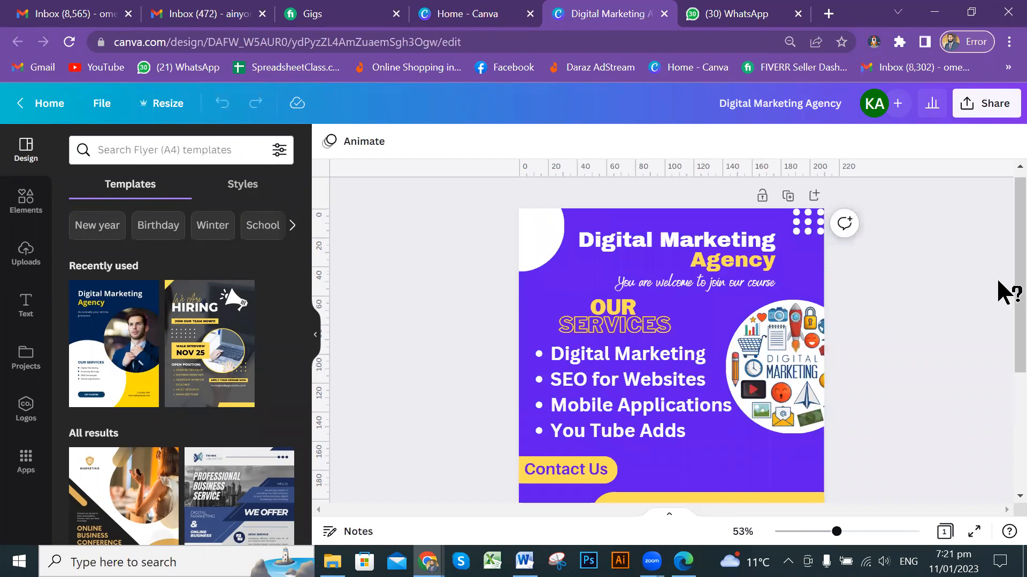
pyautogui.scroll(-3, 972, 290)
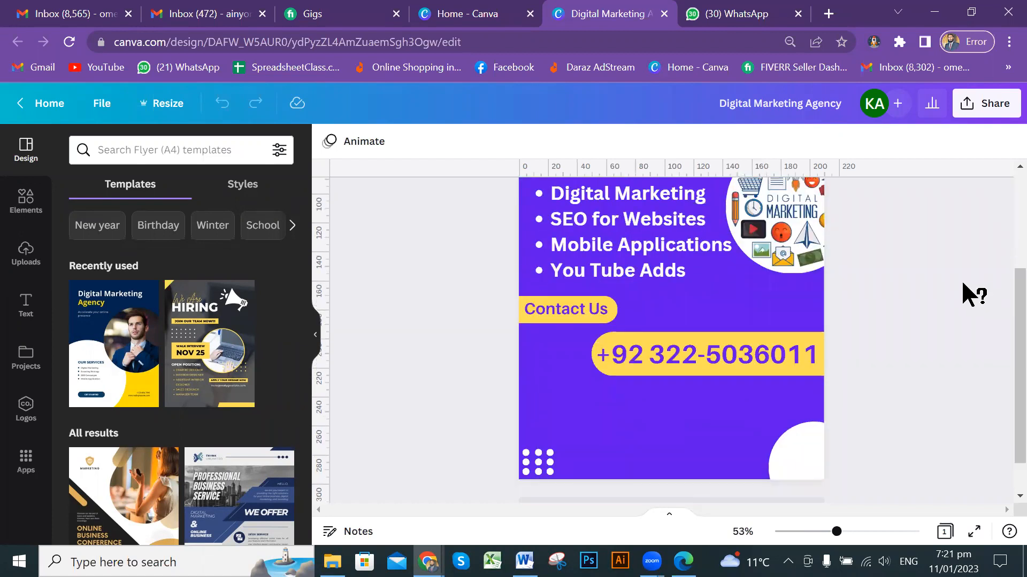
pyautogui.scroll(3, 993, 275)
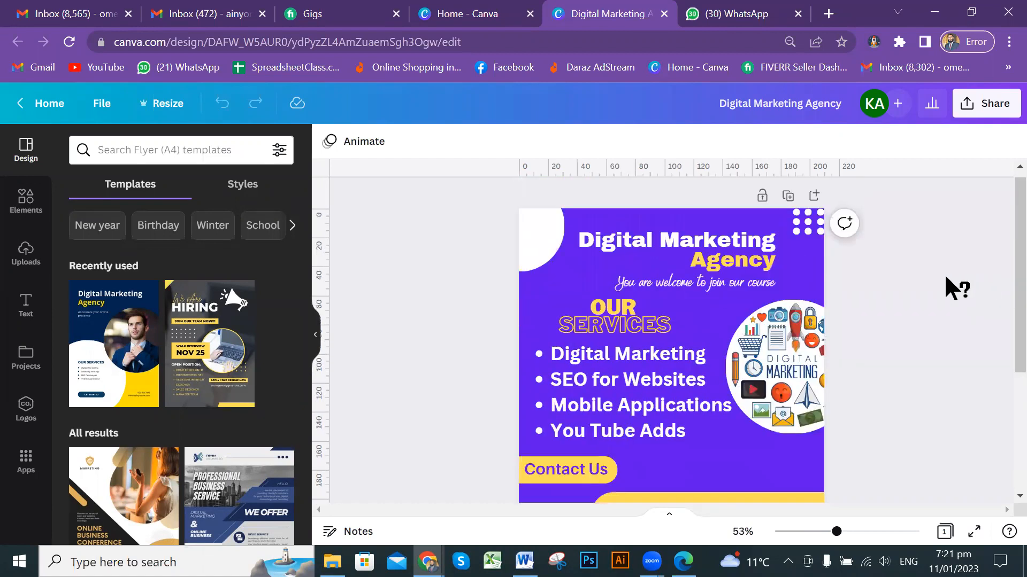
pyautogui.scroll(-3, 951, 280)
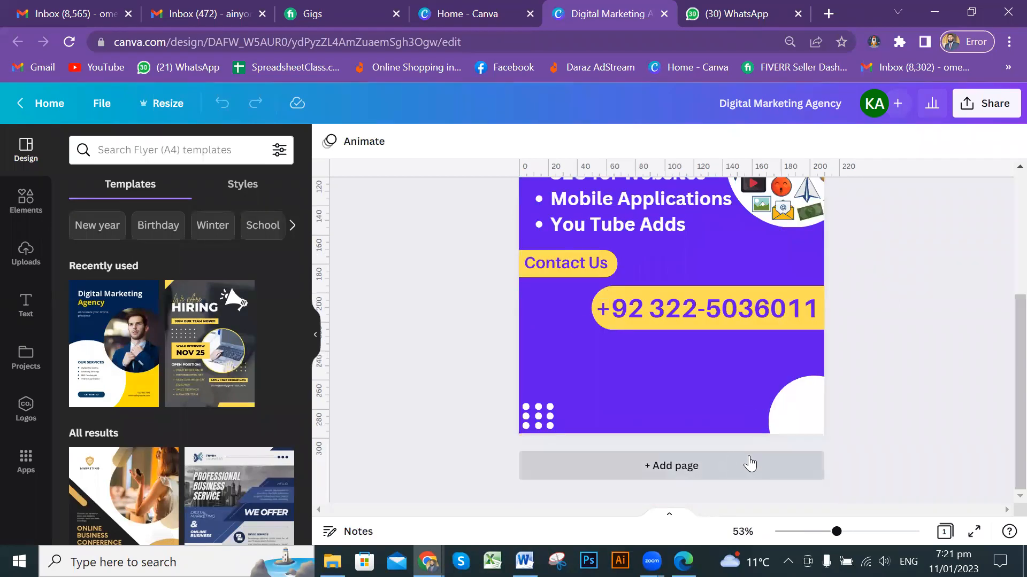
pyautogui.click(749, 465)
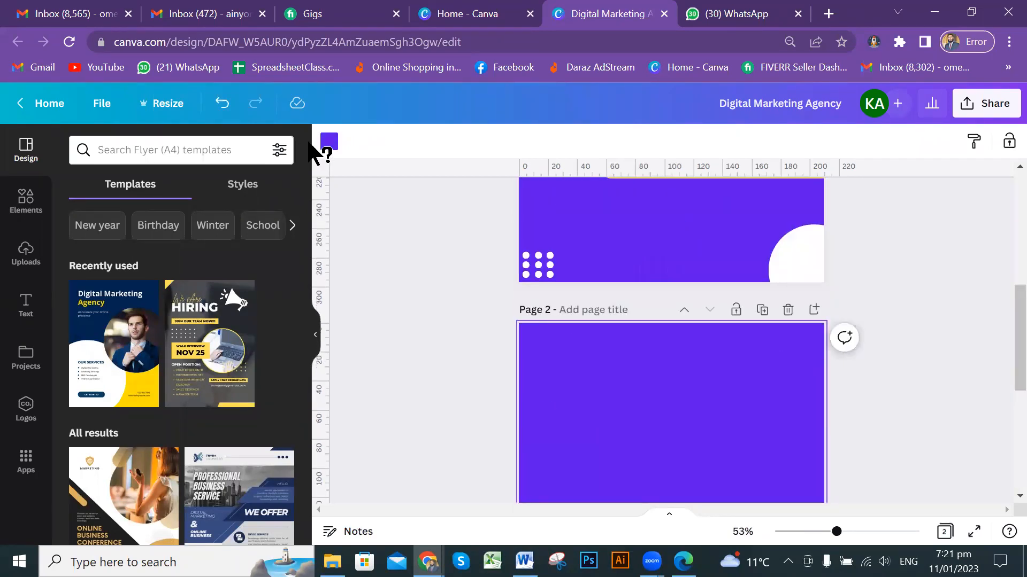
pyautogui.click(327, 142)
pyautogui.click(278, 216)
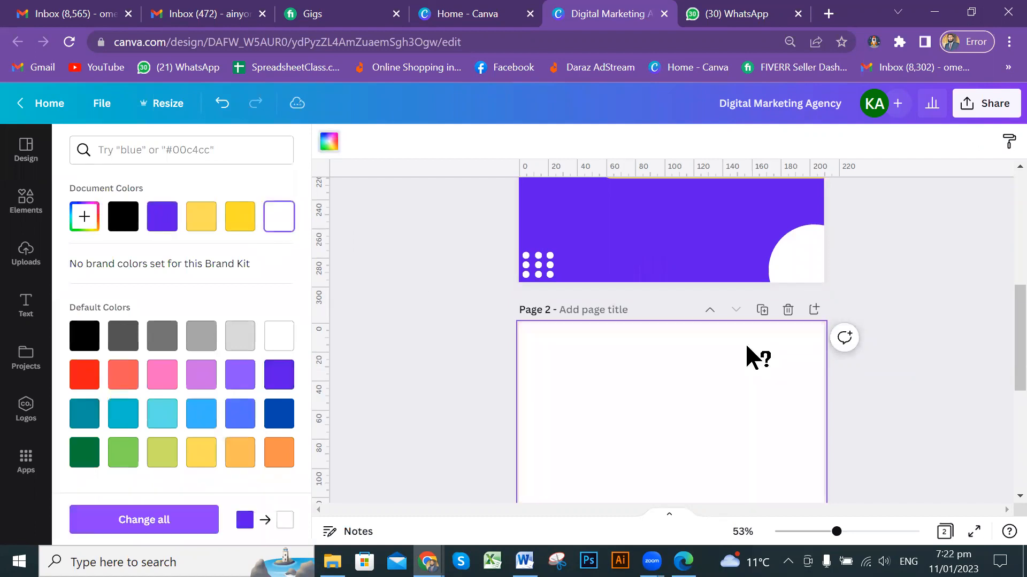
pyautogui.click(952, 354)
pyautogui.moveTo(1011, 337); pyautogui.dragTo(1008, 398)
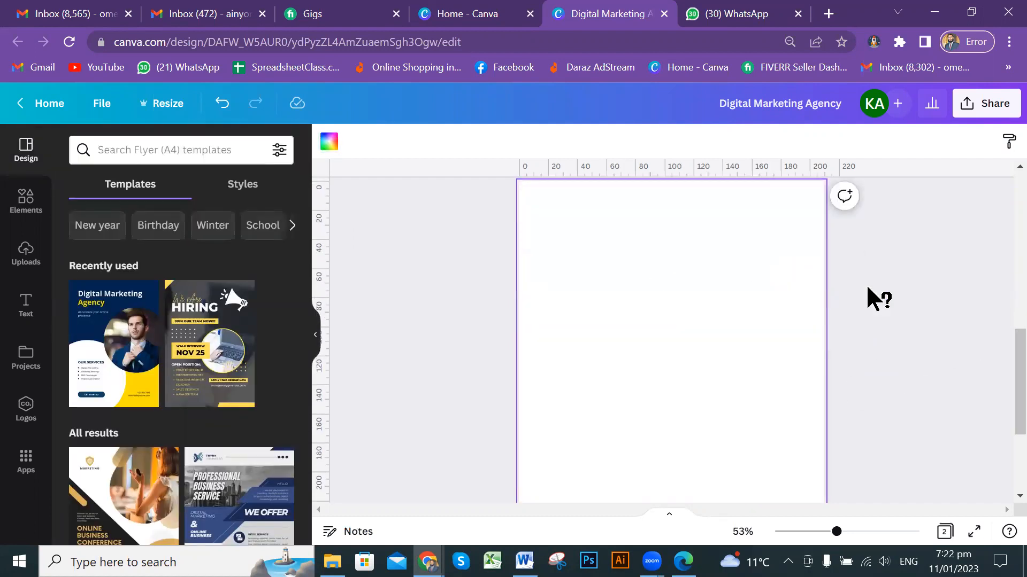
# - Return to the home page and view the suggested types for creating a new design
pyautogui.scroll(2, 914, 305)
pyautogui.scroll(2, 918, 296)
pyautogui.scroll(-4, 928, 275)
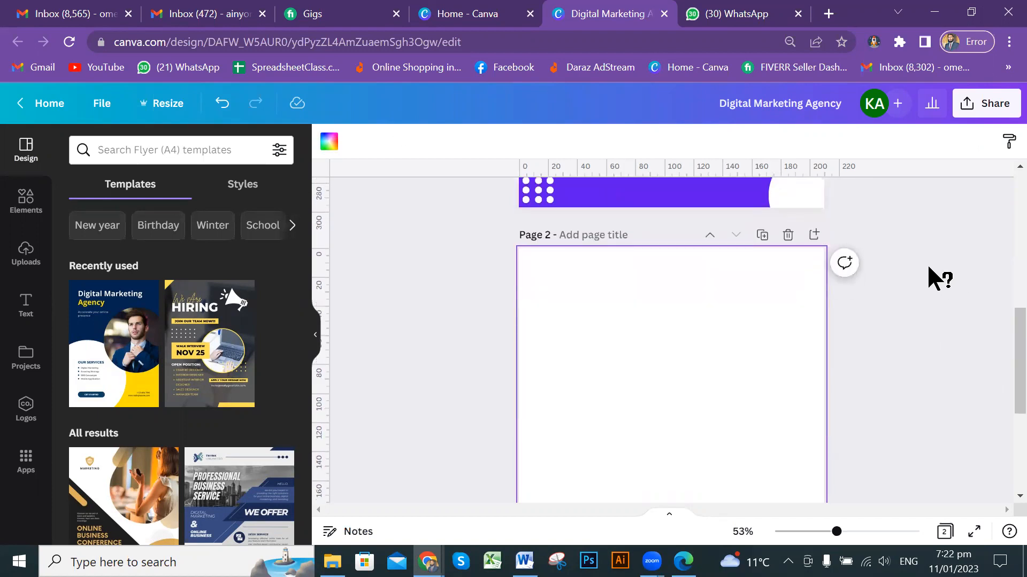
pyautogui.click(471, 12)
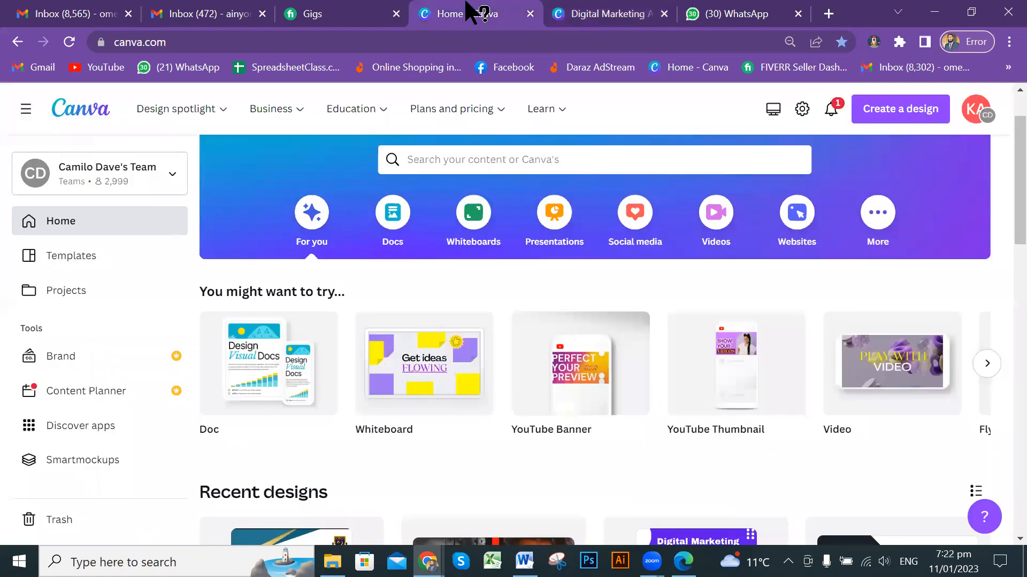
pyautogui.click(916, 108)
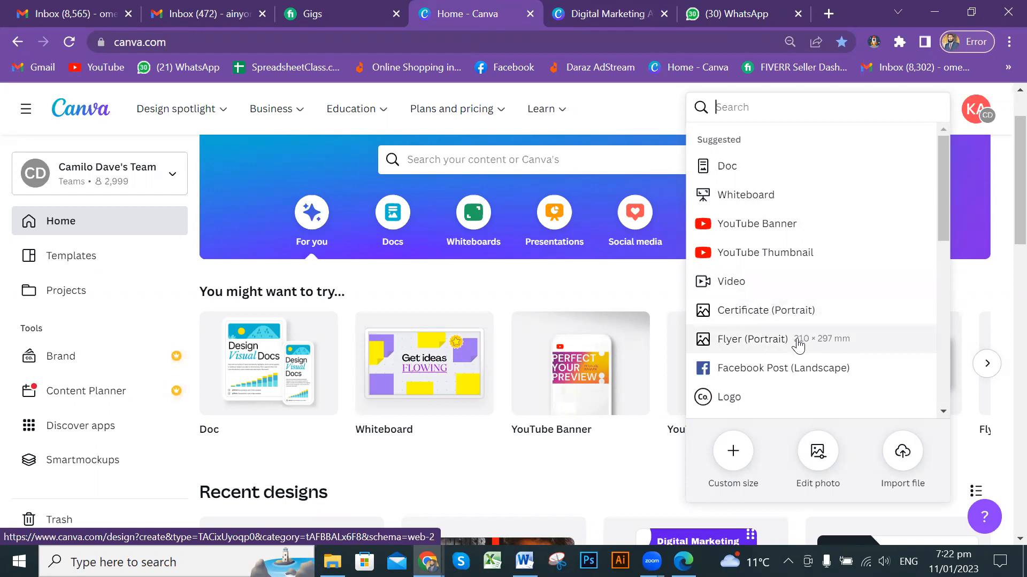
# - Back in the flyer, try the yellow, purple and black document colours as page 2's background, finishing with the lighter yellow
pyautogui.click(600, 12)
pyautogui.scroll(3, 663, 289)
pyautogui.scroll(-2, 641, 270)
pyautogui.scroll(2, 716, 321)
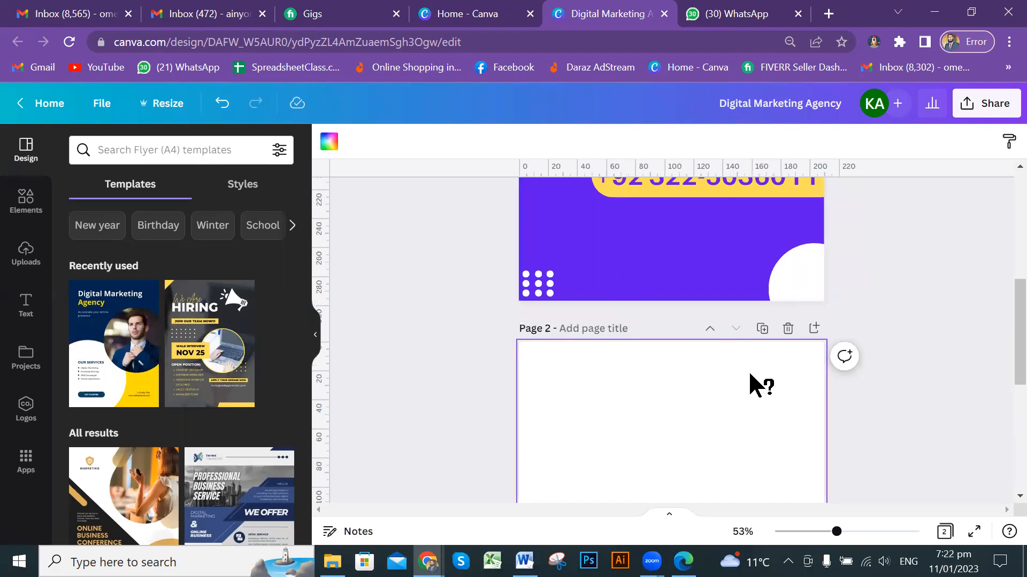
pyautogui.scroll(-2, 650, 310)
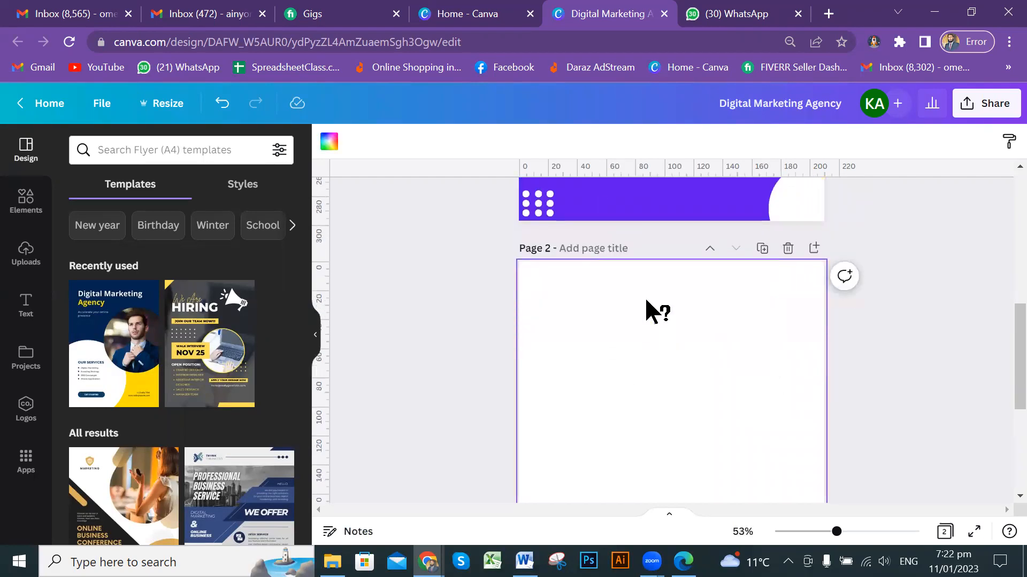
pyautogui.click(328, 143)
pyautogui.click(240, 230)
pyautogui.click(201, 219)
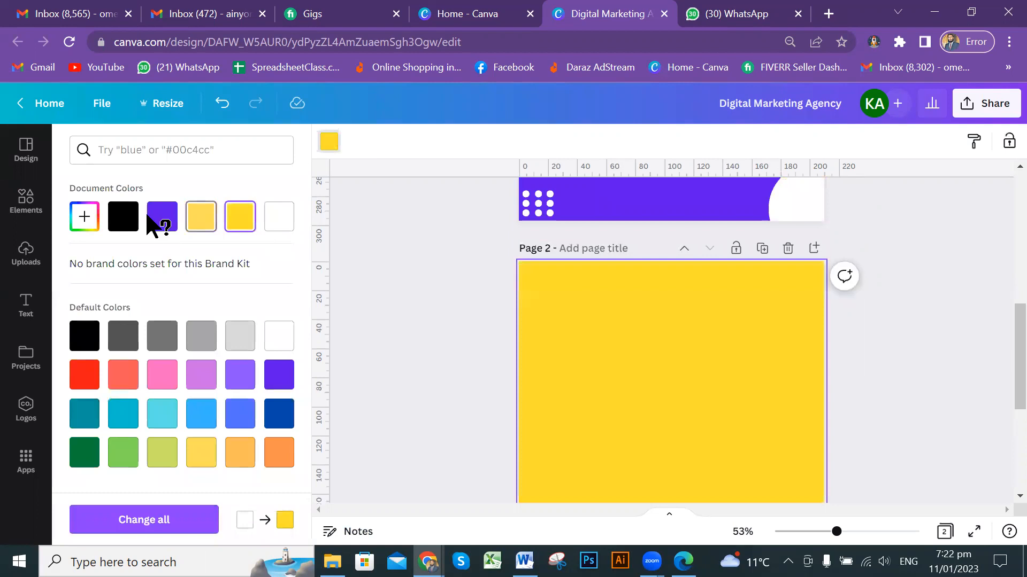
pyautogui.click(163, 227)
pyautogui.click(123, 218)
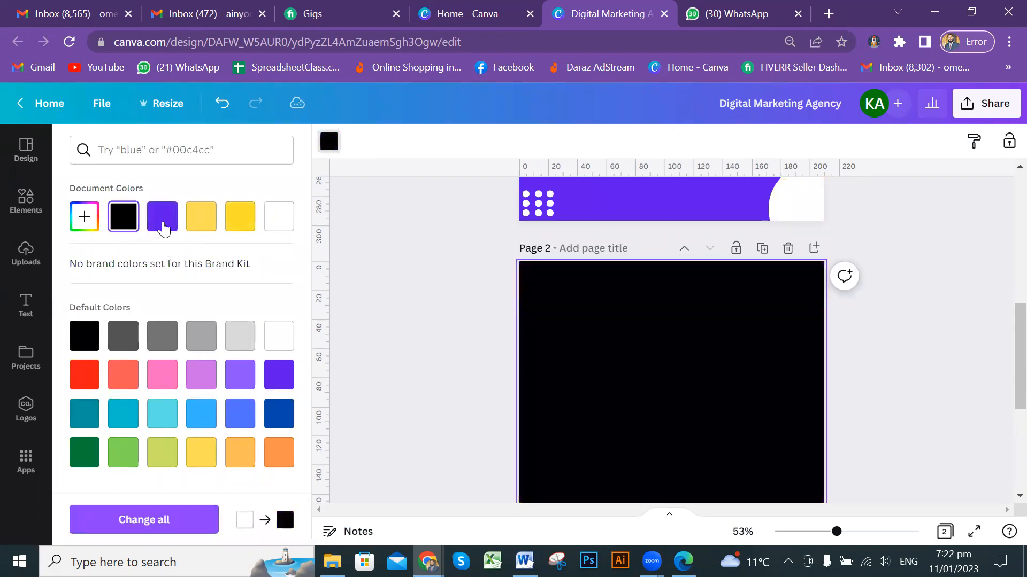
pyautogui.click(171, 227)
pyautogui.click(196, 226)
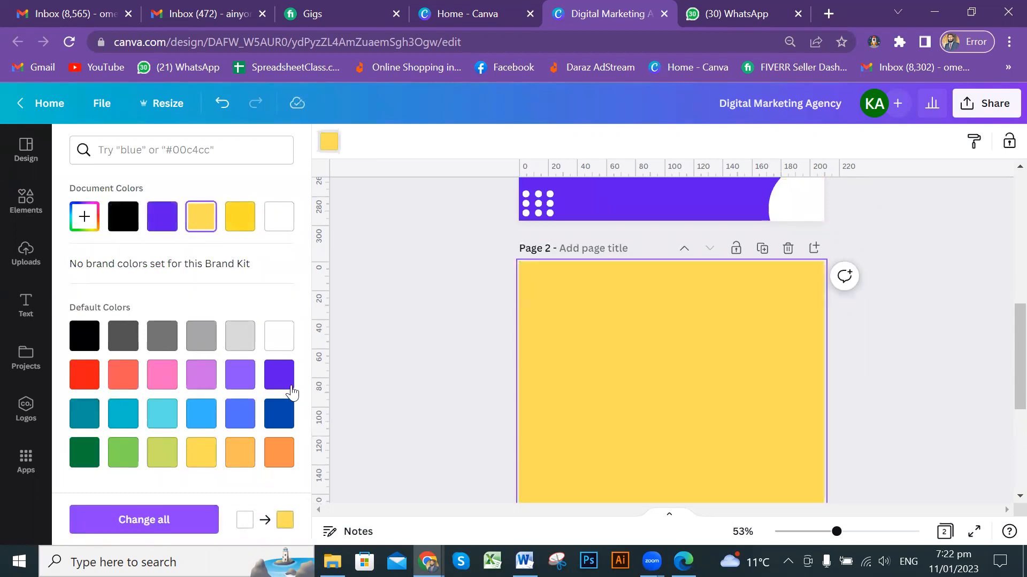
# - Try the default purple as page 2's background, finishing with the lighter violet default colour beside it
pyautogui.click(277, 384)
pyautogui.click(235, 384)
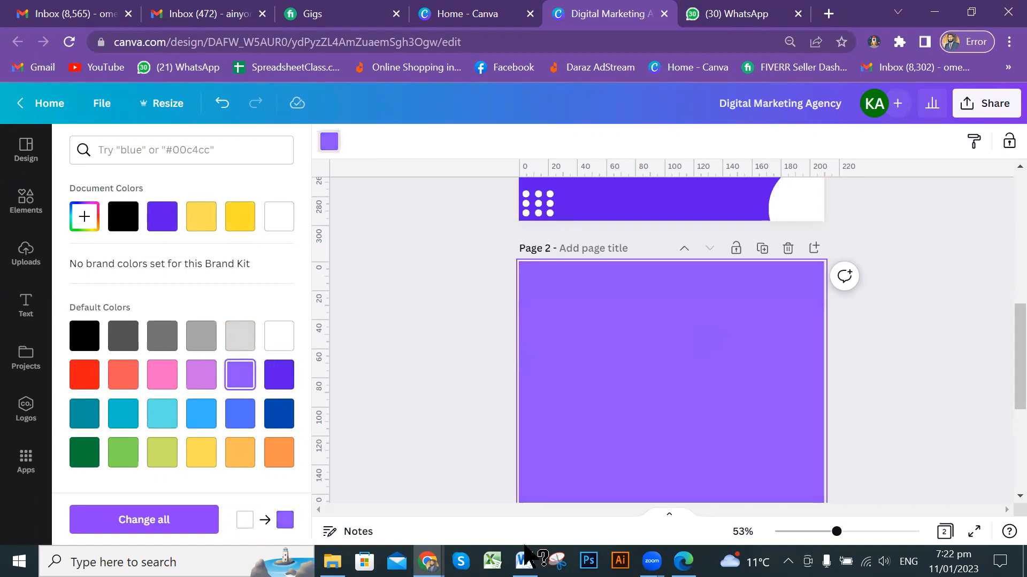
# - Examine the available text styles and font combinations, and look over the text and contact section of the page 1 flyer
pyautogui.scroll(5, 663, 391)
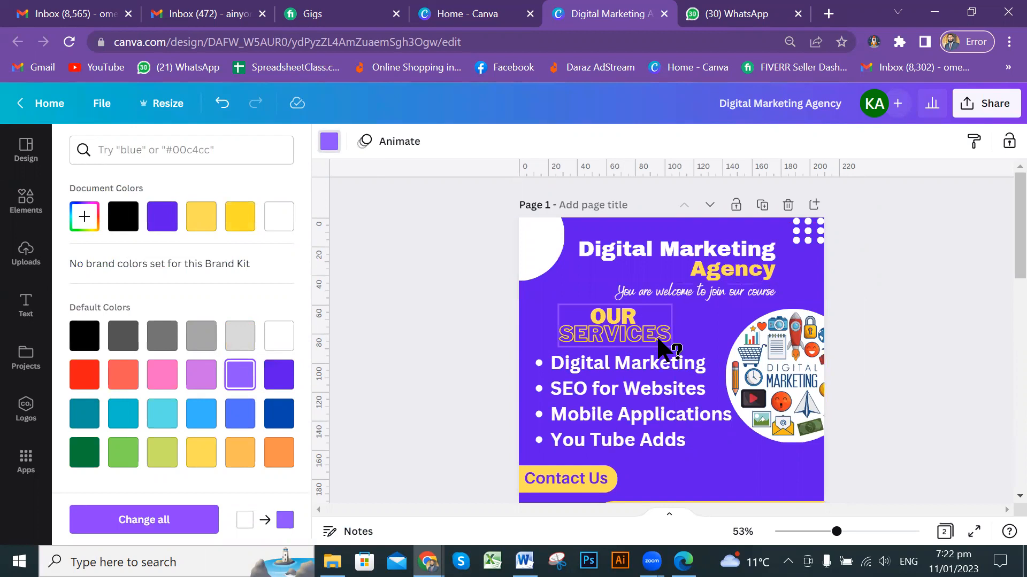
pyautogui.click(25, 307)
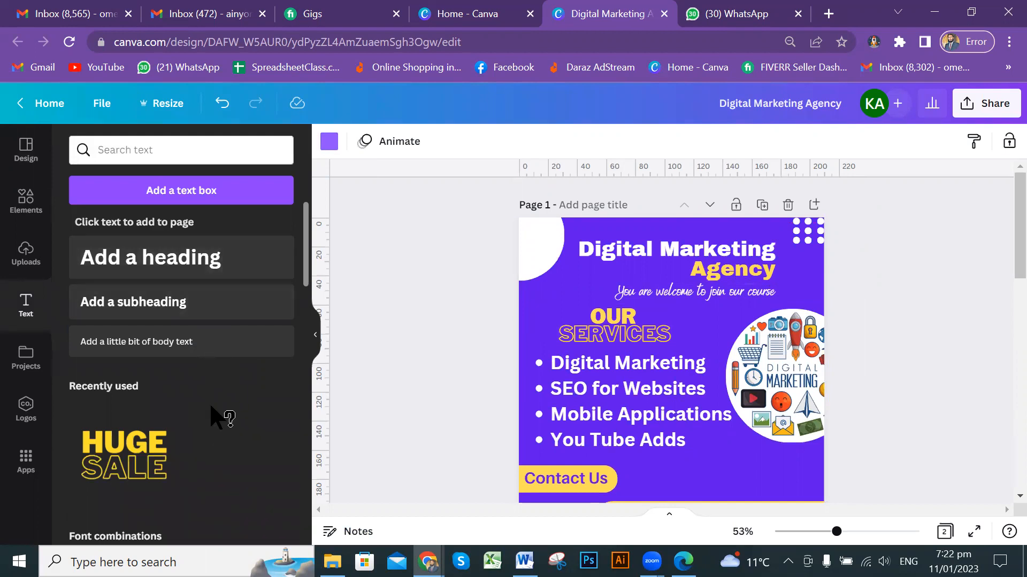
pyautogui.scroll(-3, 213, 419)
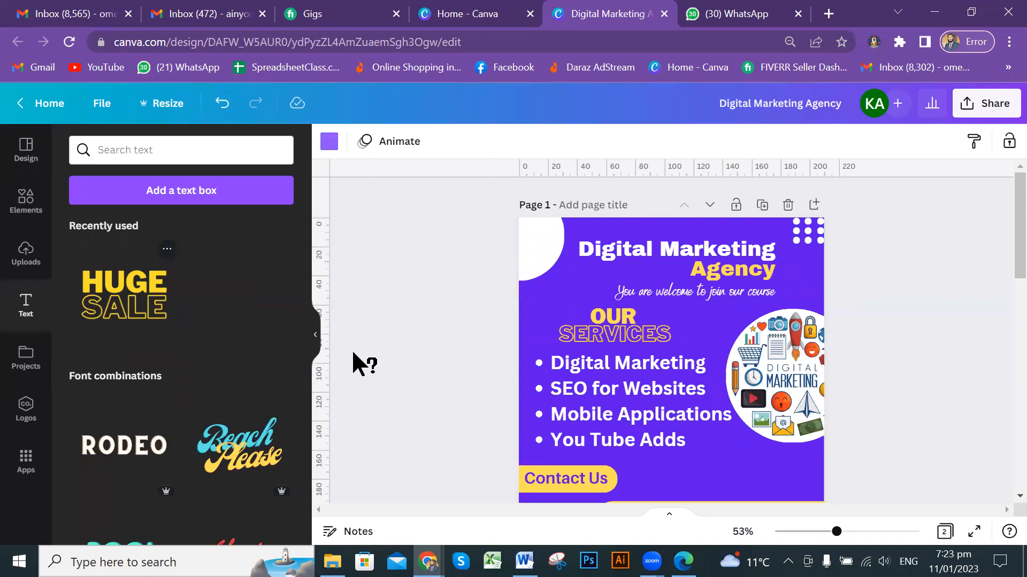
pyautogui.scroll(-3, 663, 369)
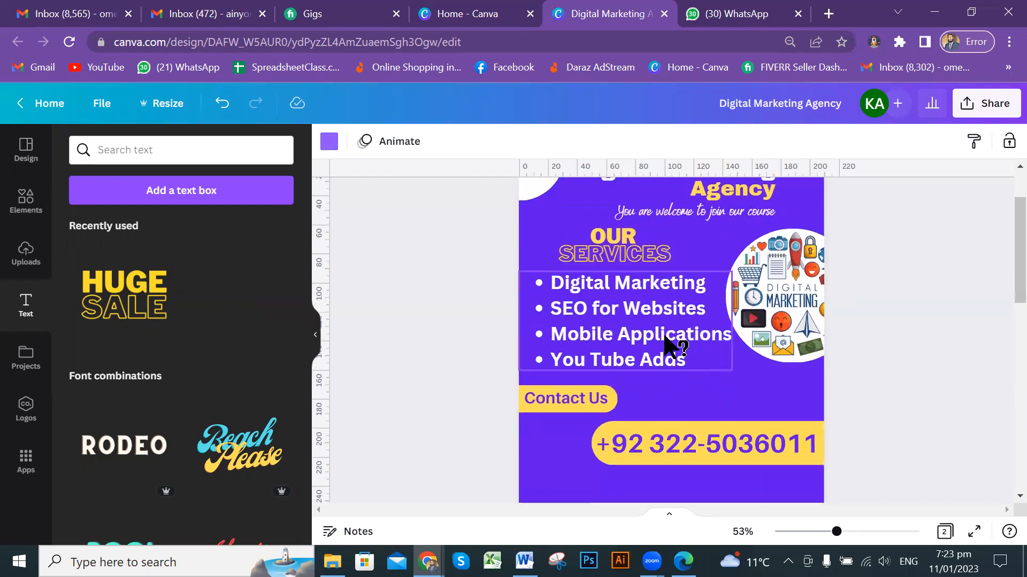
pyautogui.scroll(-3, 689, 354)
pyautogui.scroll(3, 694, 355)
pyautogui.scroll(-2, 665, 333)
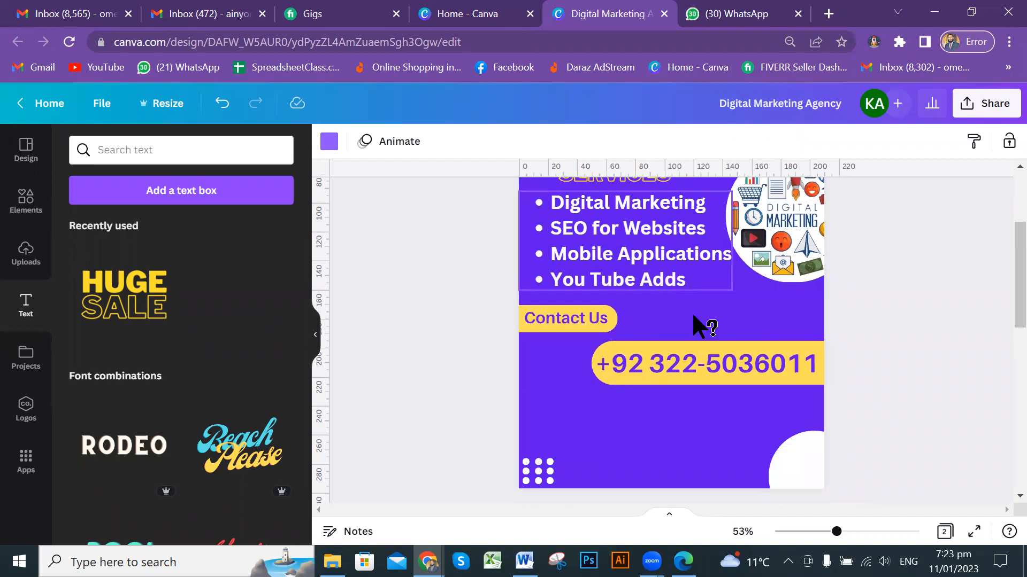
pyautogui.scroll(2, 698, 327)
pyautogui.click(698, 328)
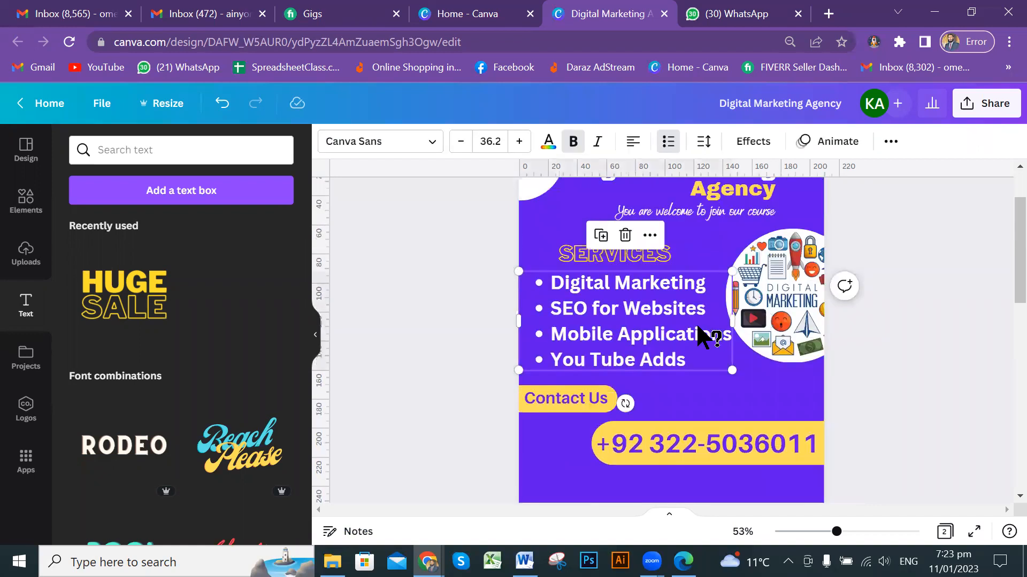
pyautogui.click(434, 150)
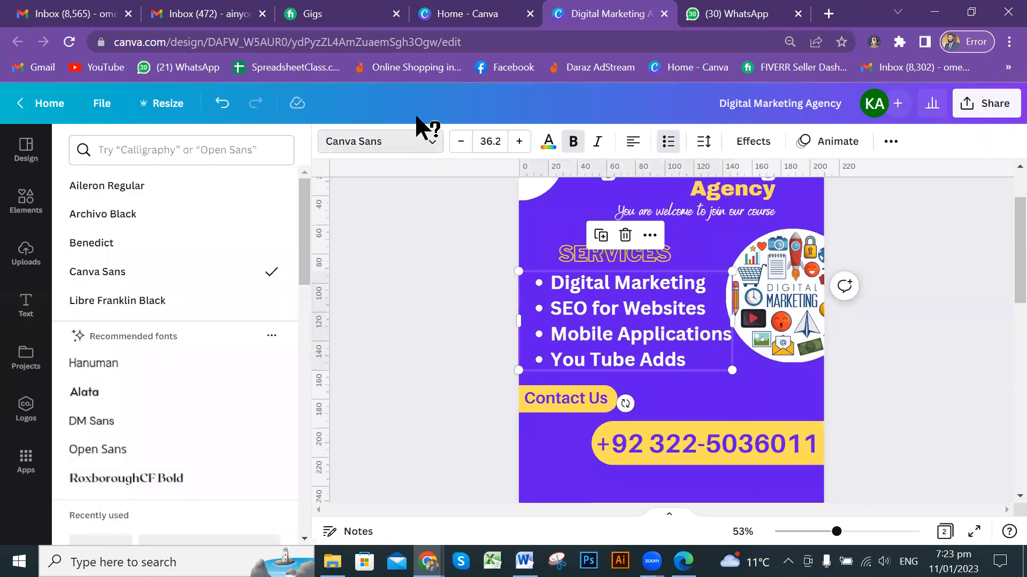
pyautogui.click(644, 364)
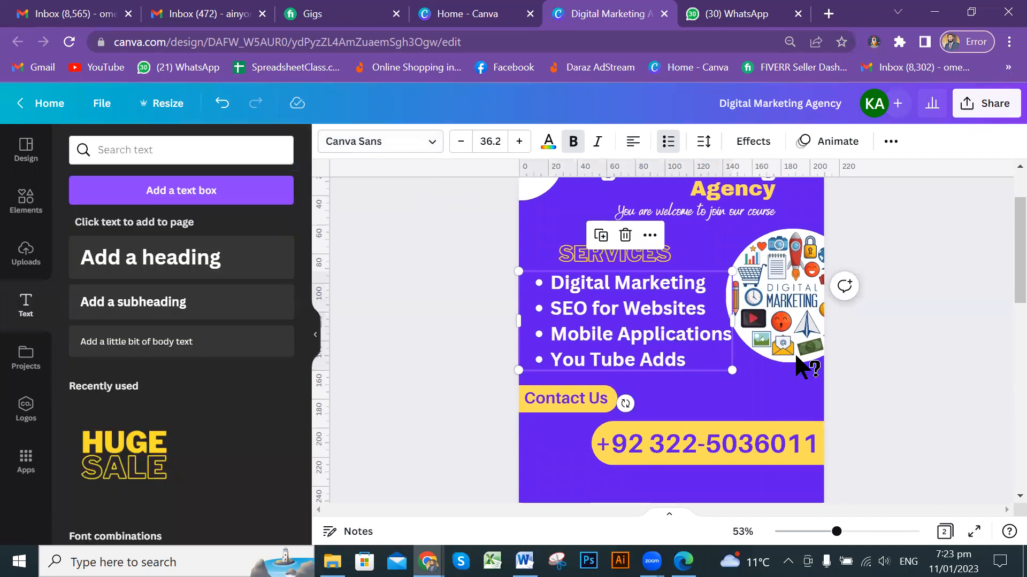
pyautogui.click(949, 327)
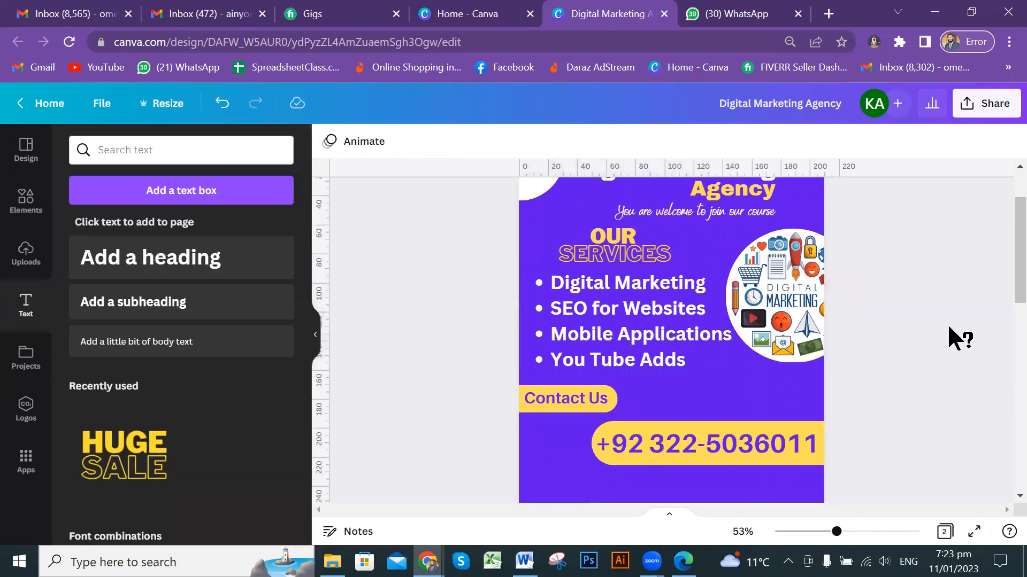
# - Browse the fonts available for the services bullet list on page 1, including the recently used ones and the search suggestions
pyautogui.click(631, 323)
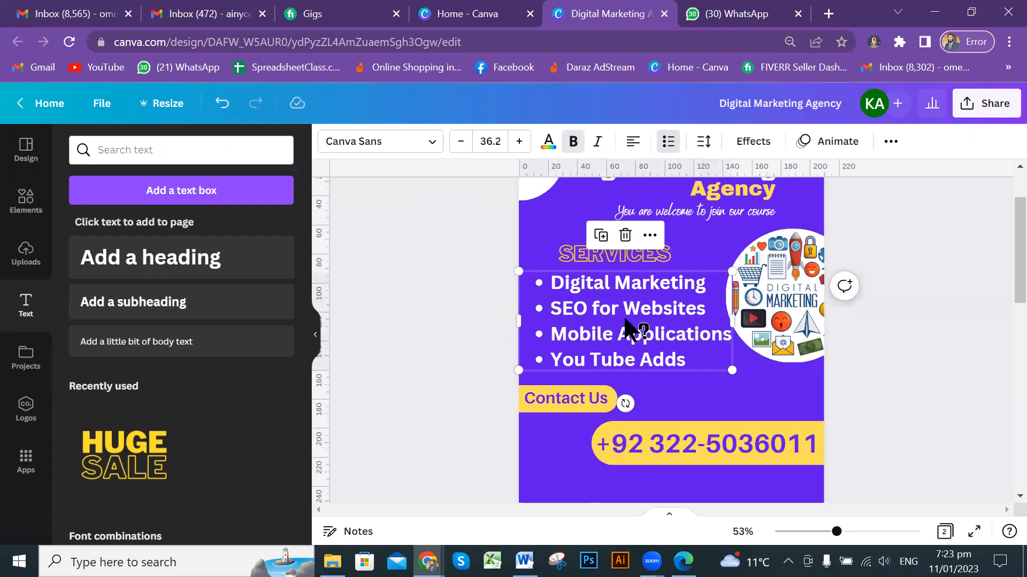
pyautogui.click(431, 145)
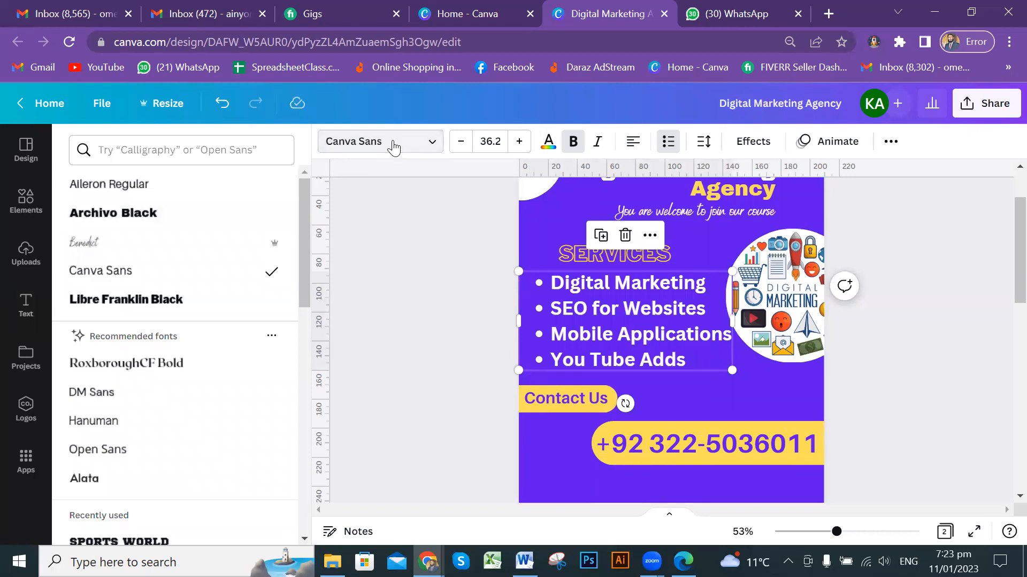
pyautogui.moveTo(303, 244); pyautogui.dragTo(308, 296)
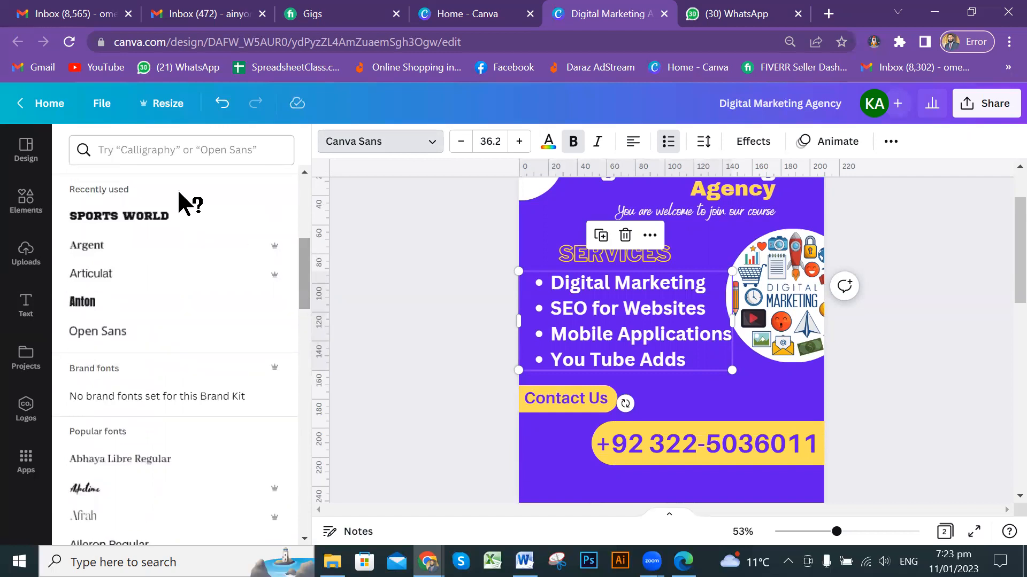
pyautogui.click(178, 152)
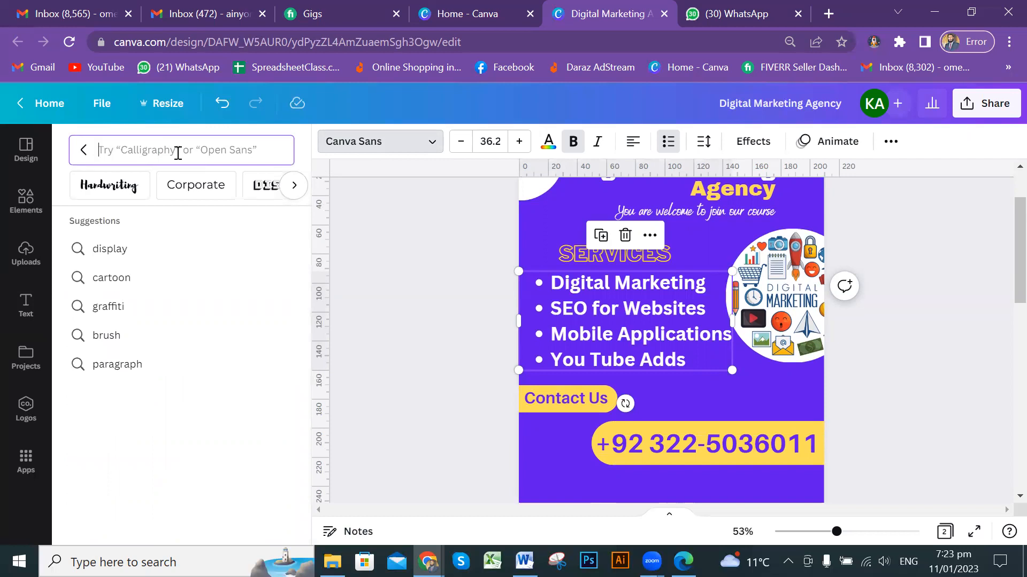
pyautogui.click(431, 143)
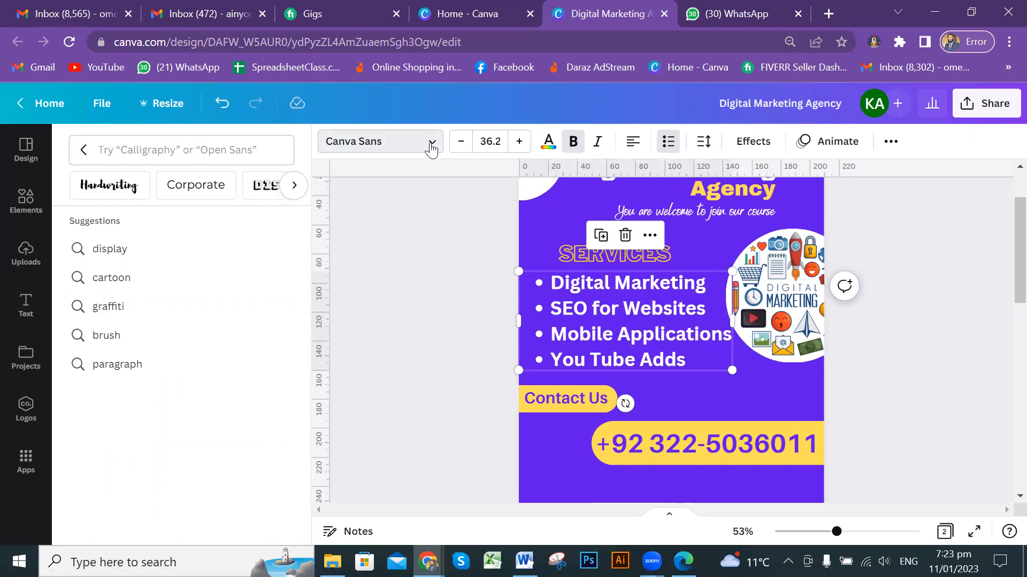
pyautogui.click(437, 146)
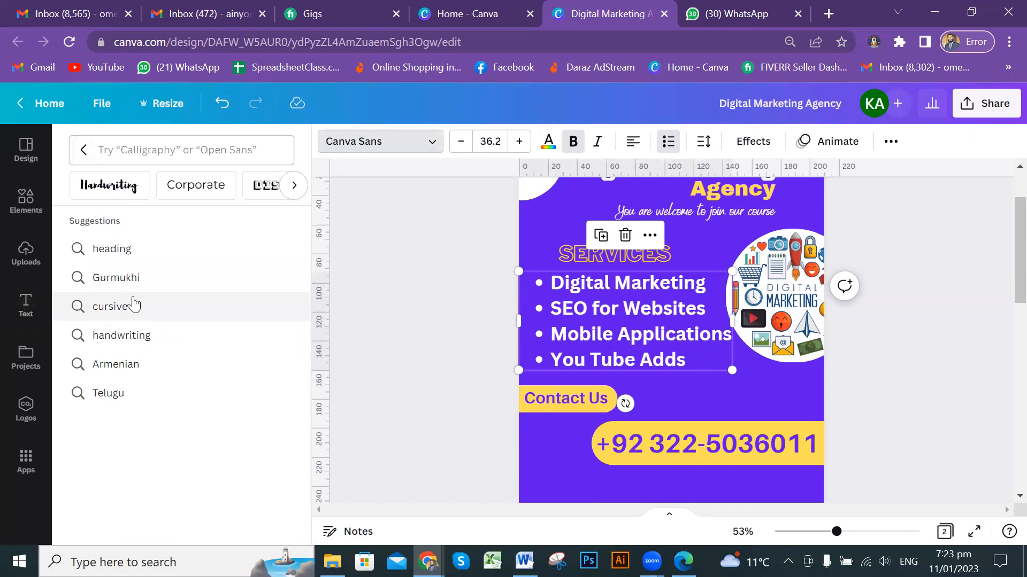
pyautogui.click(84, 150)
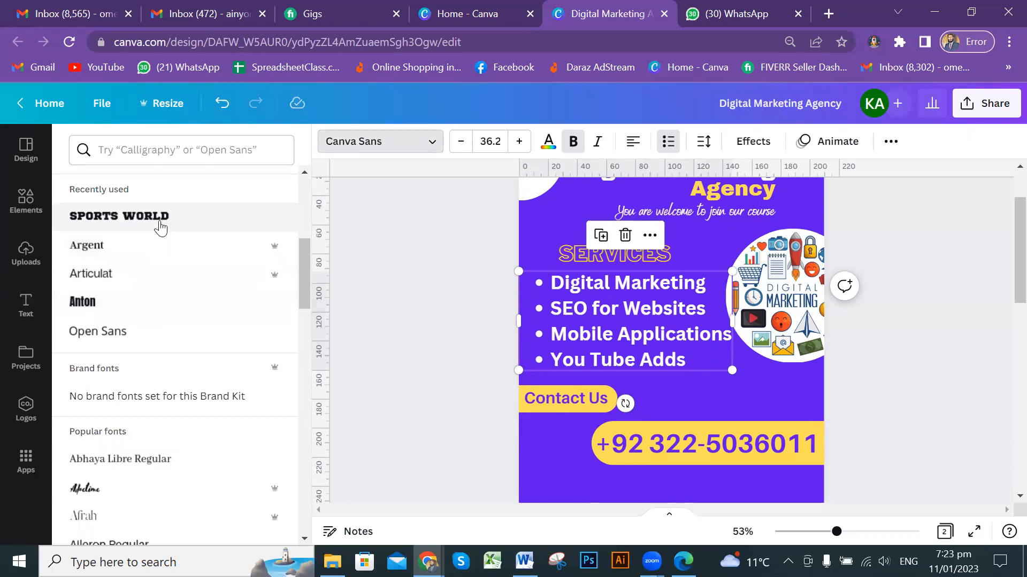
# - Try the Sports World font on page 1's services bullet list and undo the font change
pyautogui.click(160, 225)
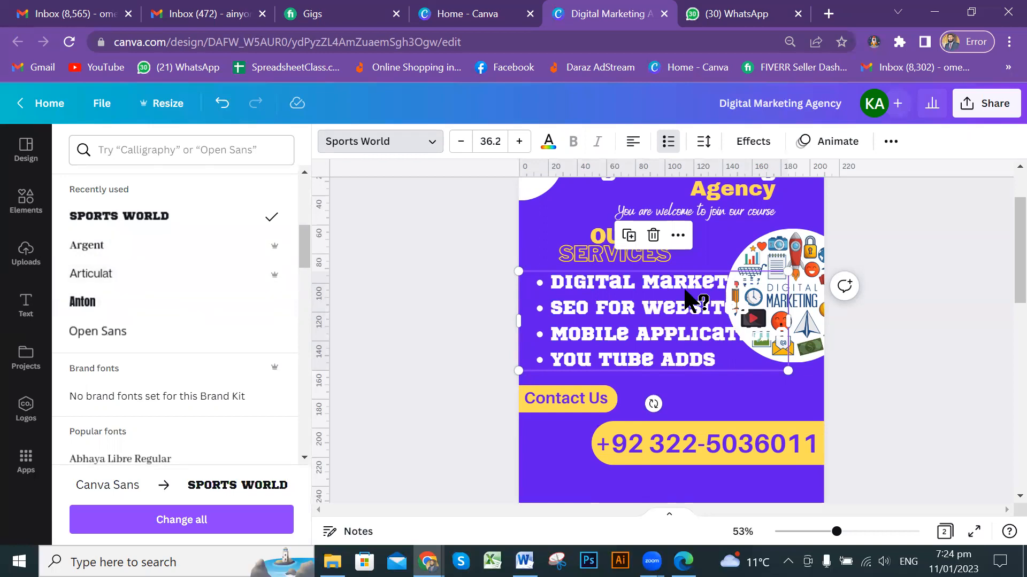
pyautogui.scroll(-3, 690, 297)
pyautogui.scroll(-4, 739, 277)
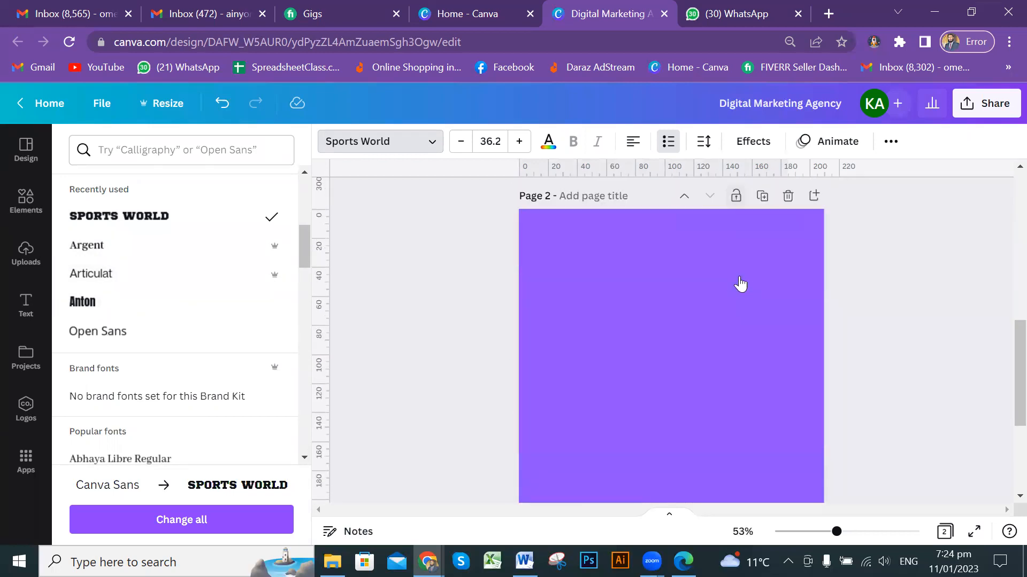
pyautogui.scroll(5, 740, 277)
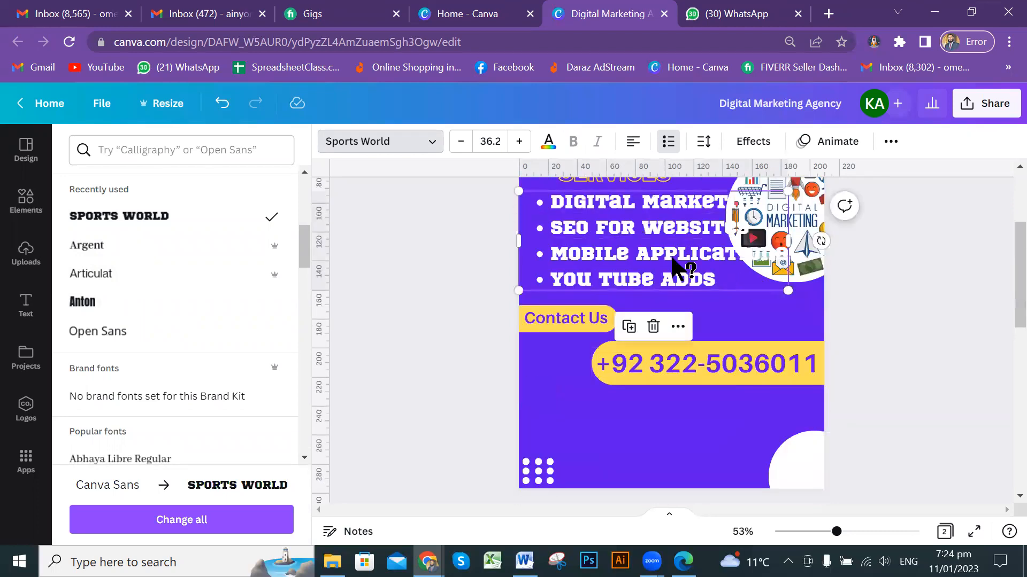
pyautogui.hotkey('ctrl', 'z')
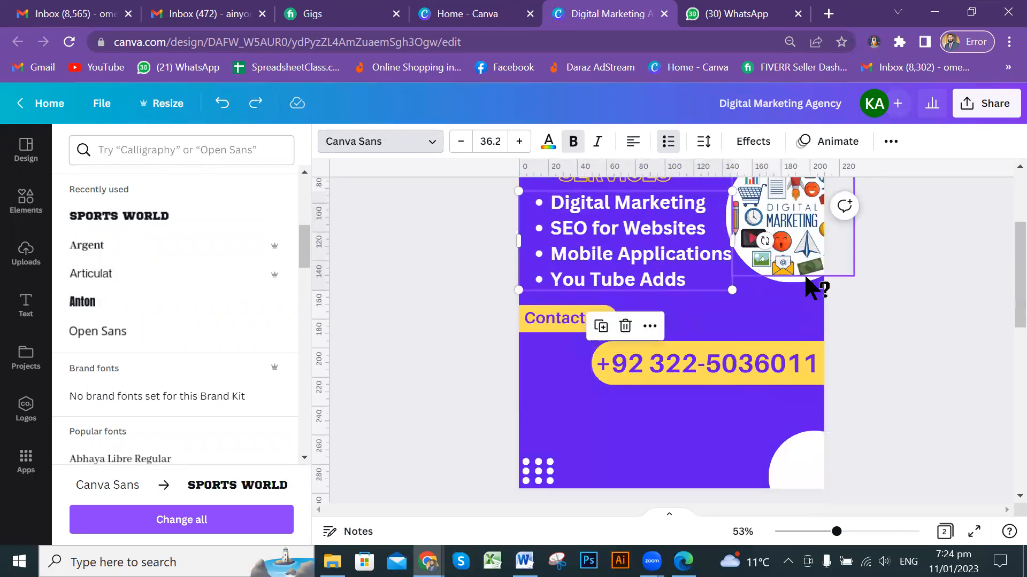
pyautogui.scroll(2, 776, 289)
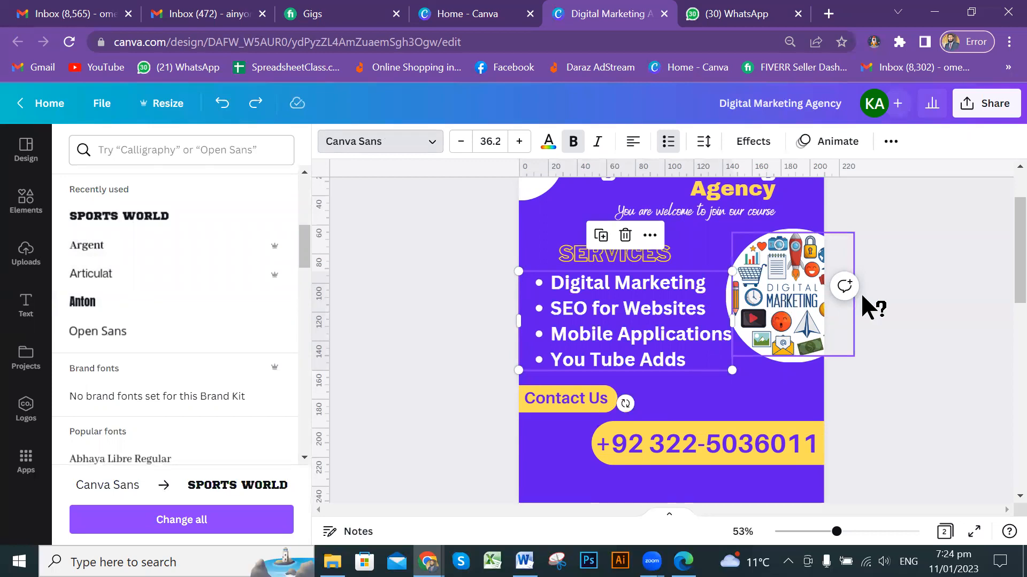
# - Show the library of design elements, with its shapes, graphics and stickers, alongside the page 1 flyer
pyautogui.click(19, 210)
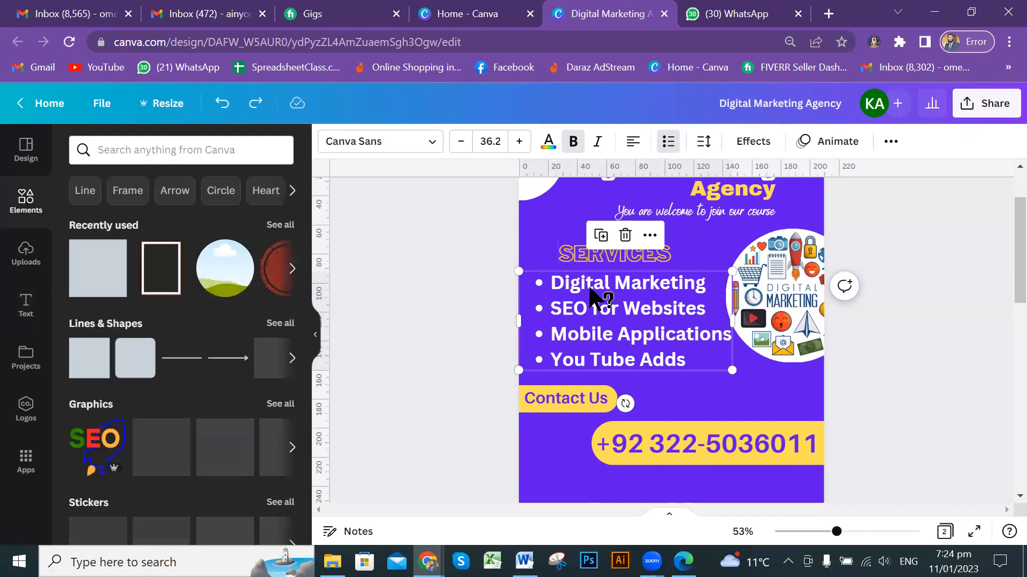
pyautogui.scroll(-3, 830, 316)
pyautogui.scroll(3, 760, 291)
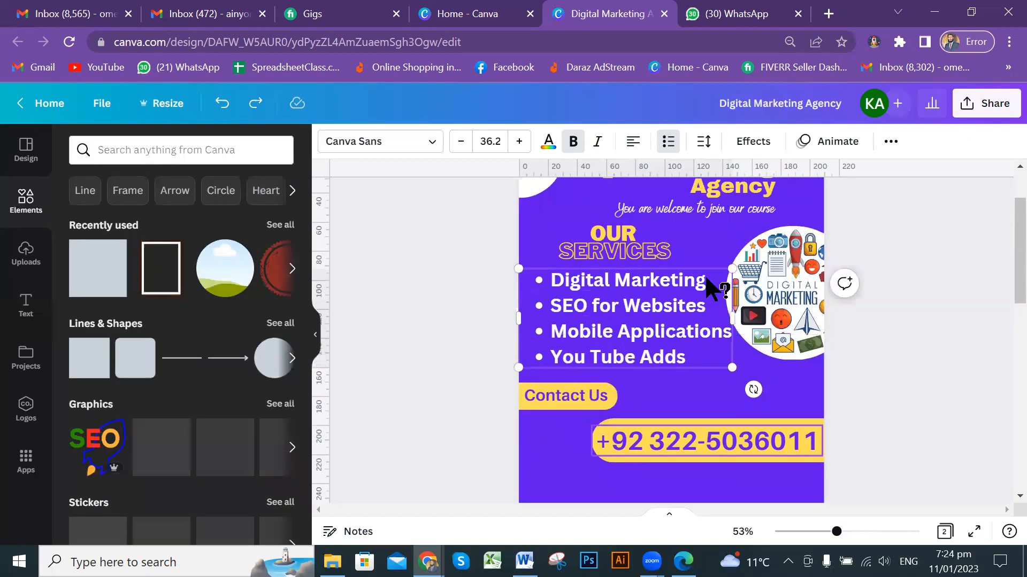
# - Try lighter violet, teal, green, light orange and yellow as page 1's background, finishing with the original default purple
pyautogui.click(578, 431)
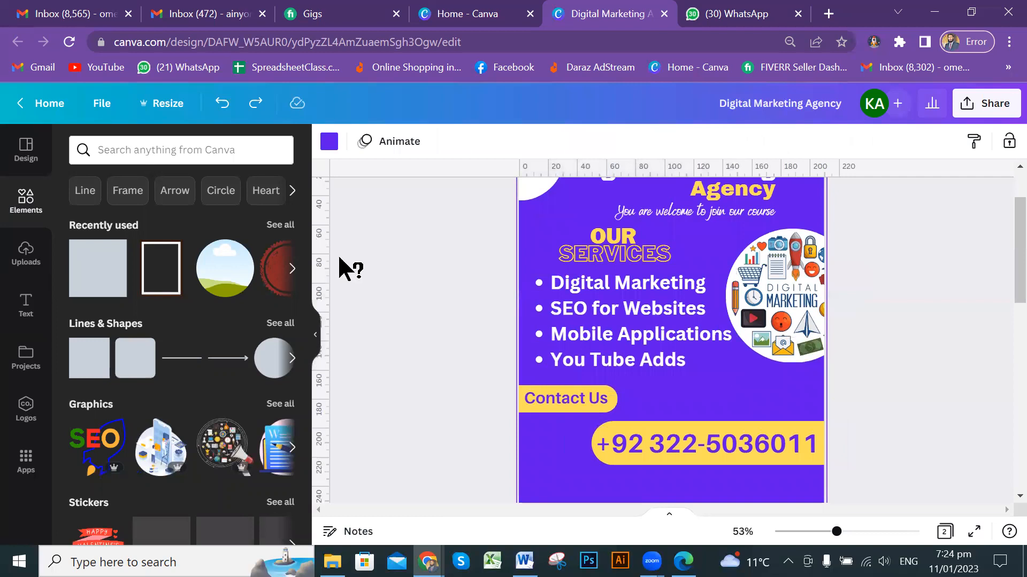
pyautogui.click(329, 141)
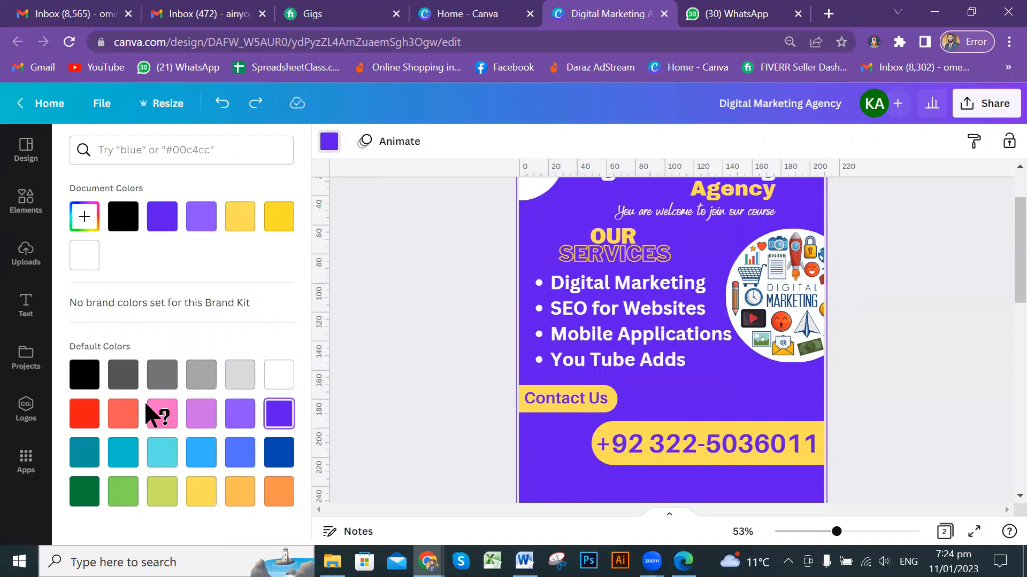
pyautogui.click(239, 419)
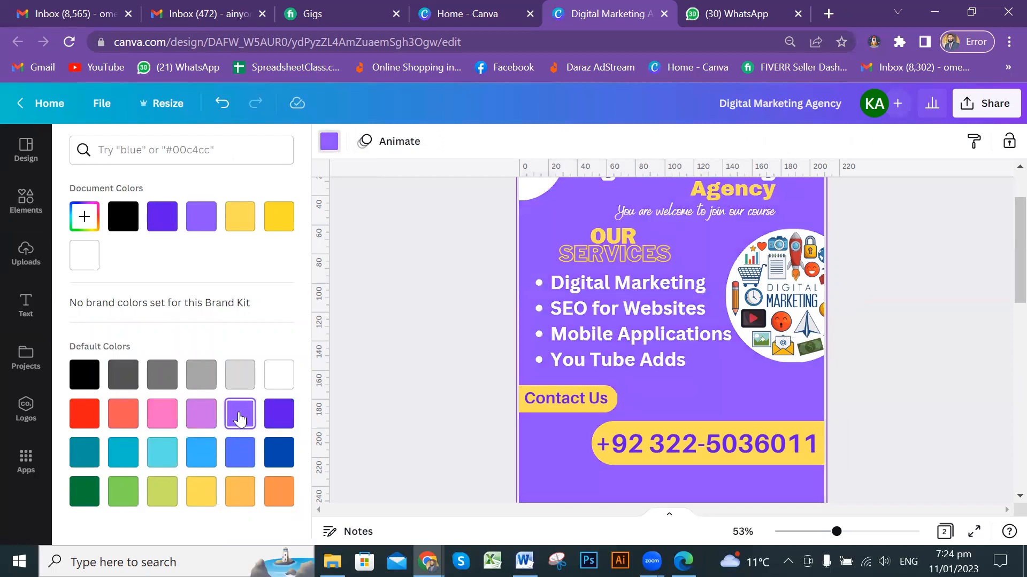
pyautogui.click(84, 453)
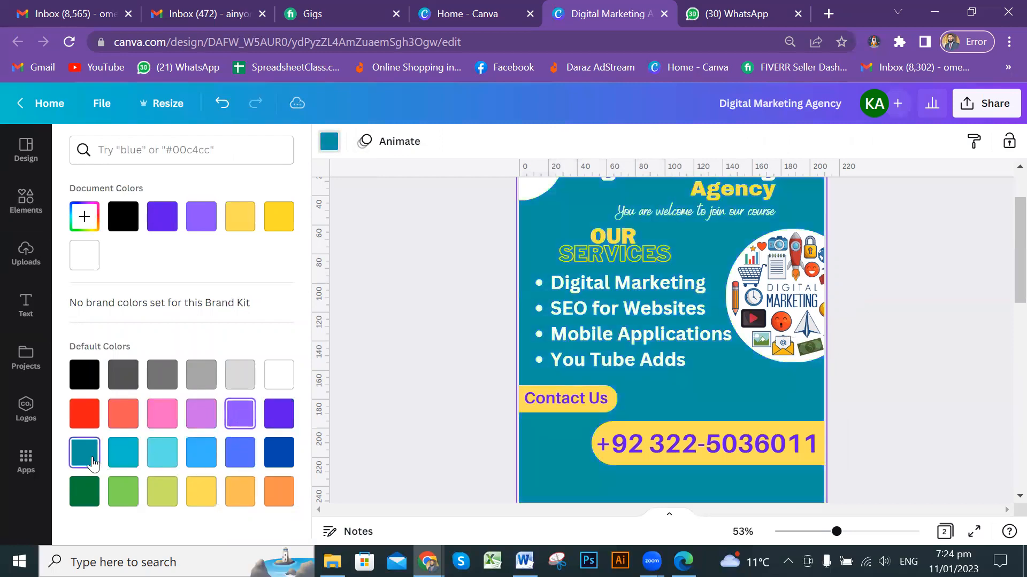
pyautogui.click(91, 503)
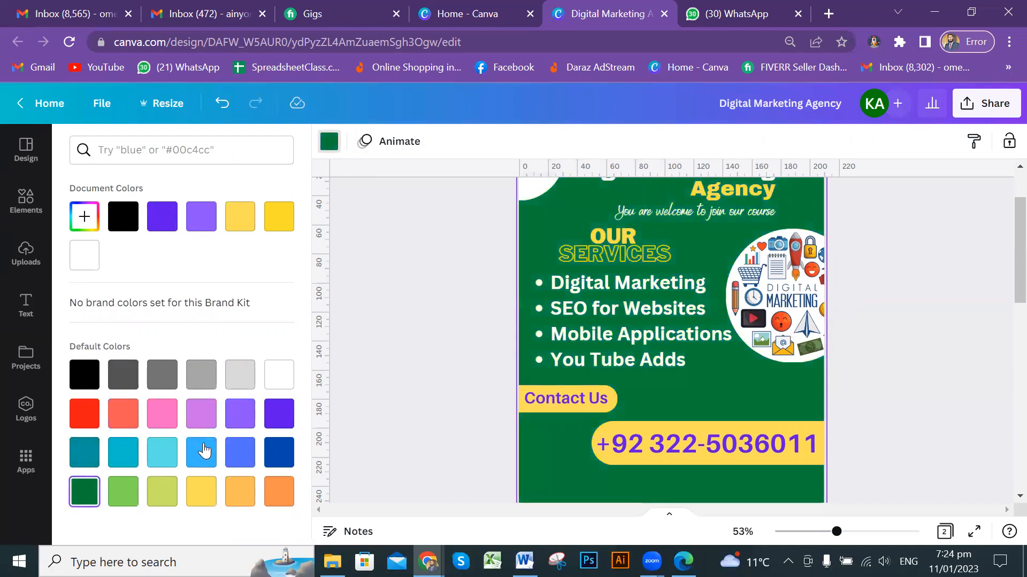
pyautogui.click(240, 492)
pyautogui.click(201, 491)
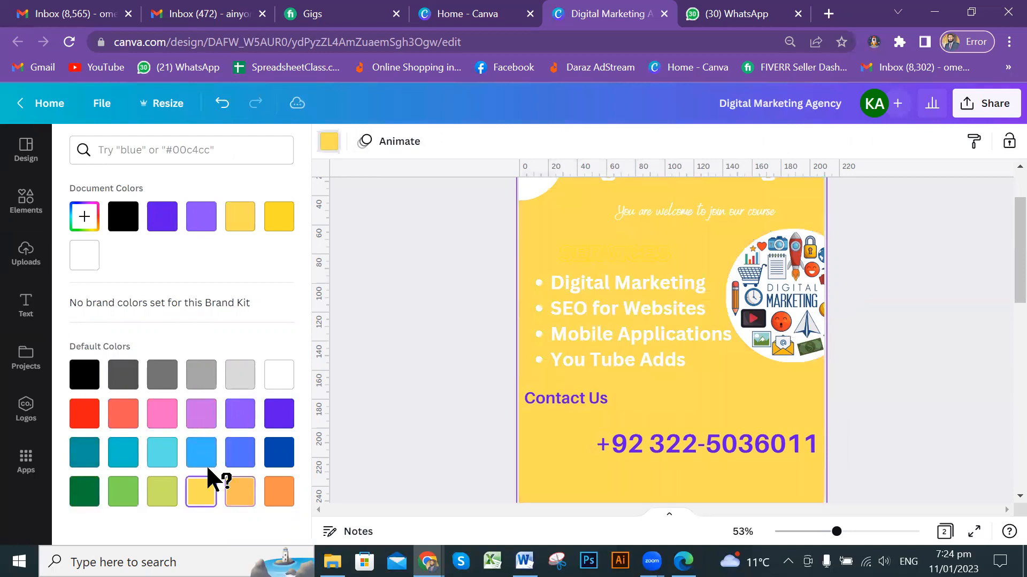
pyautogui.click(279, 413)
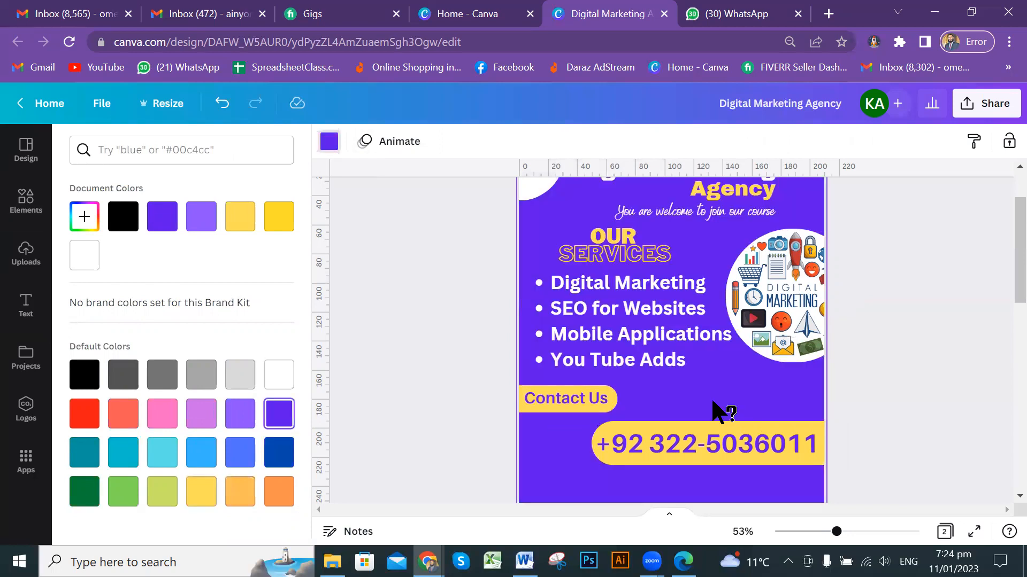
# - Delete the blank page 2 from below the flyer
pyautogui.scroll(-10, 706, 412)
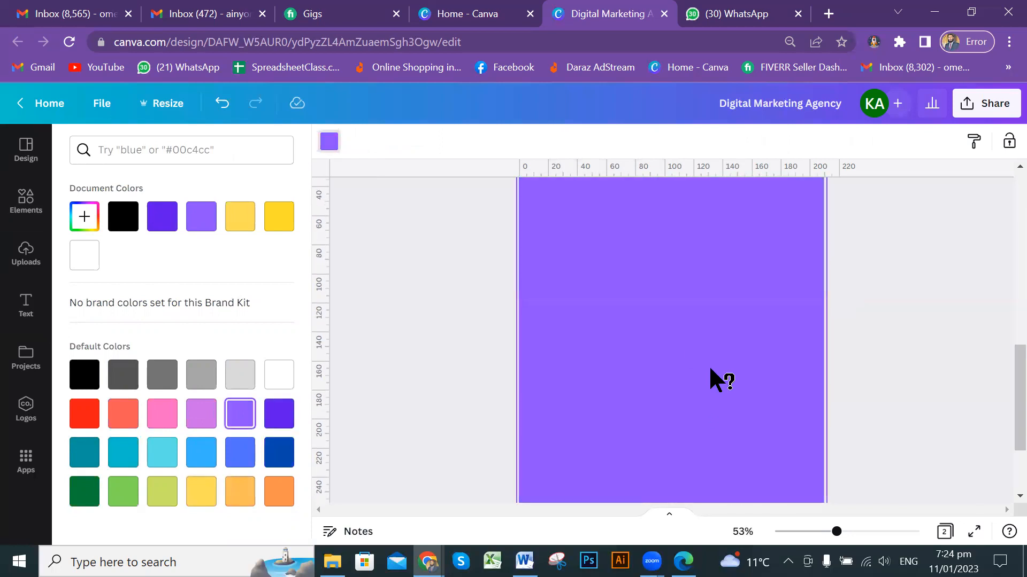
pyautogui.scroll(2, 708, 364)
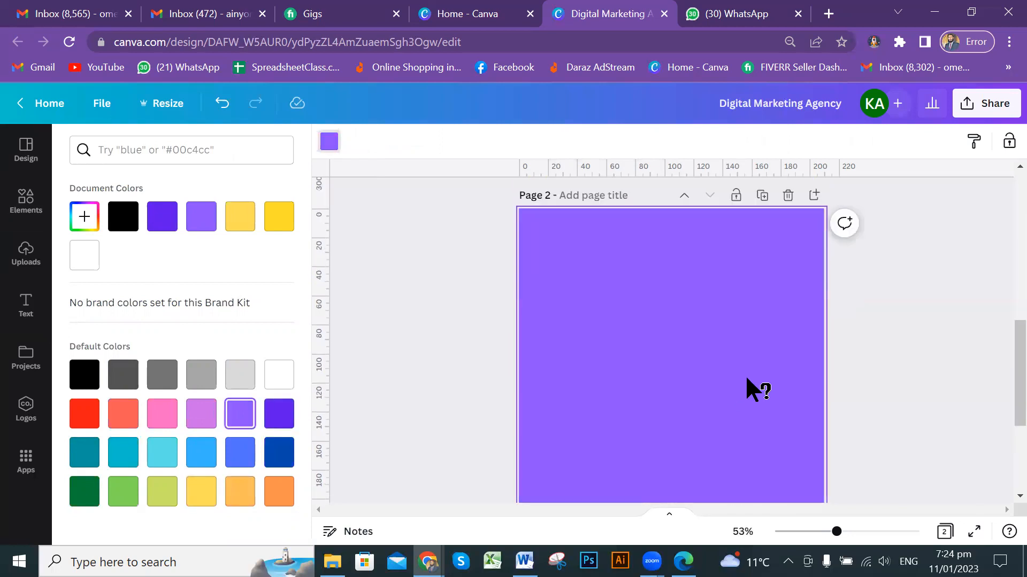
pyautogui.scroll(3, 746, 380)
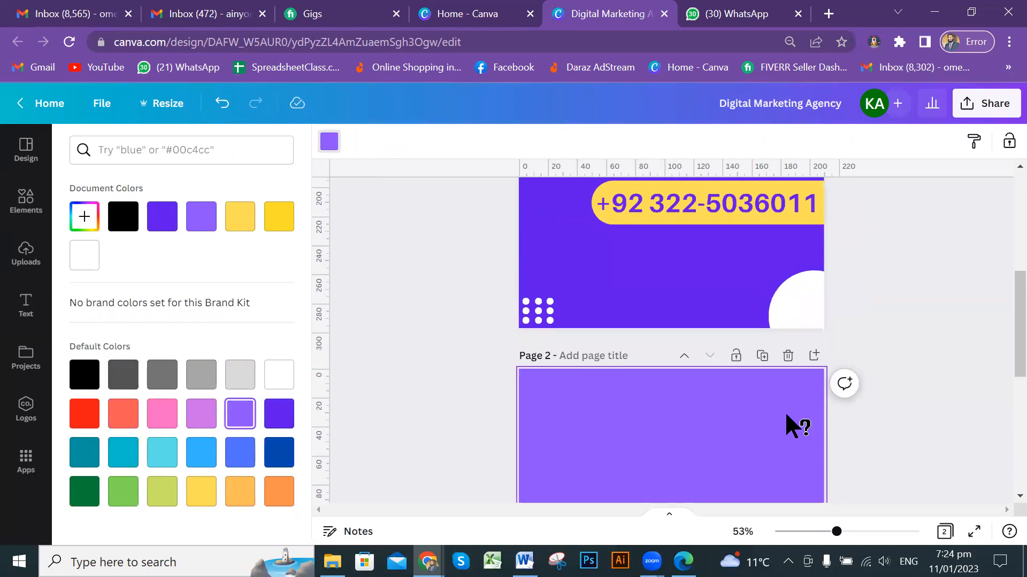
pyautogui.click(787, 355)
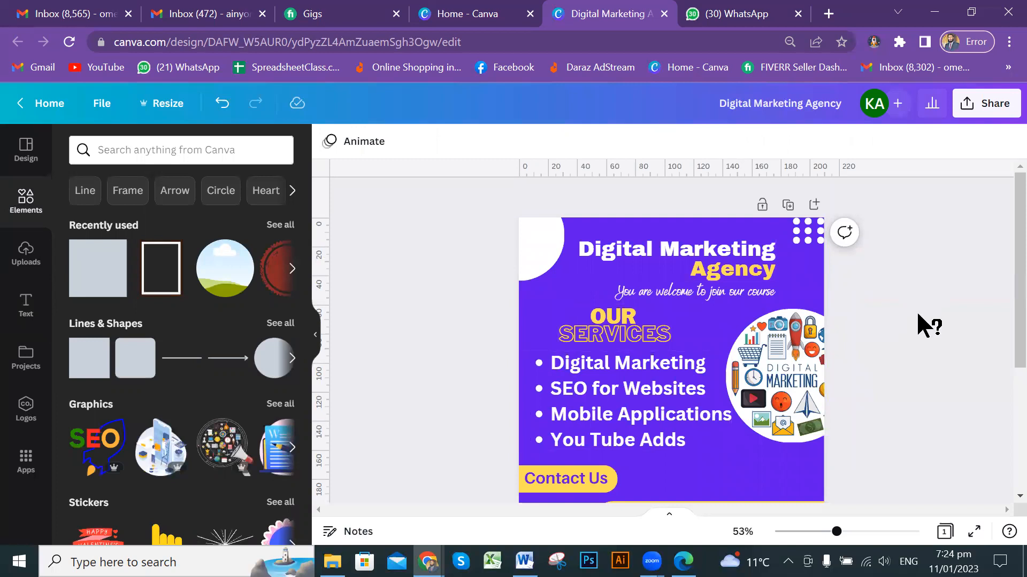
# - Add a blank page below the Digital Marketing Agency flyer
pyautogui.scroll(-4, 813, 342)
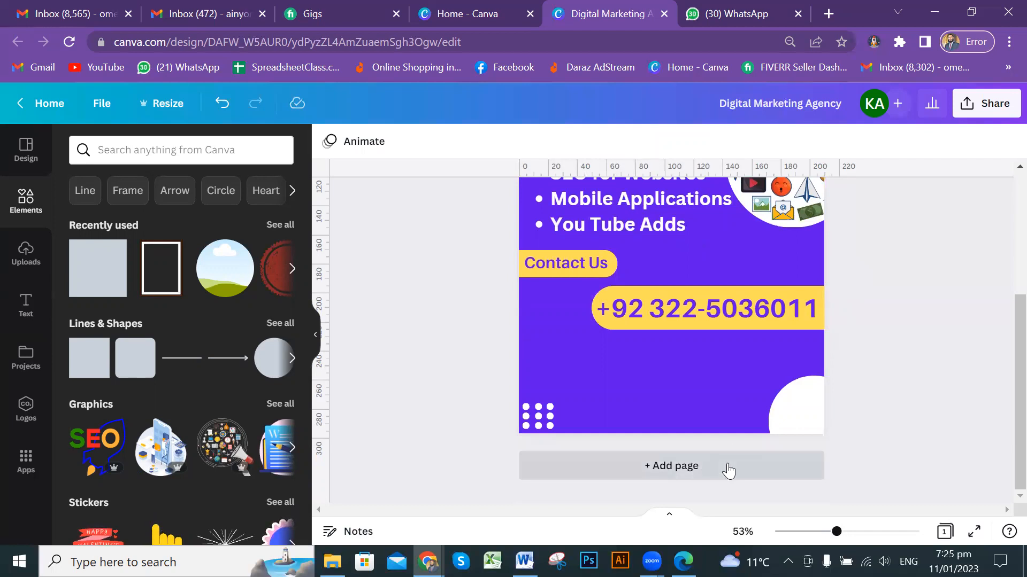
pyautogui.click(678, 472)
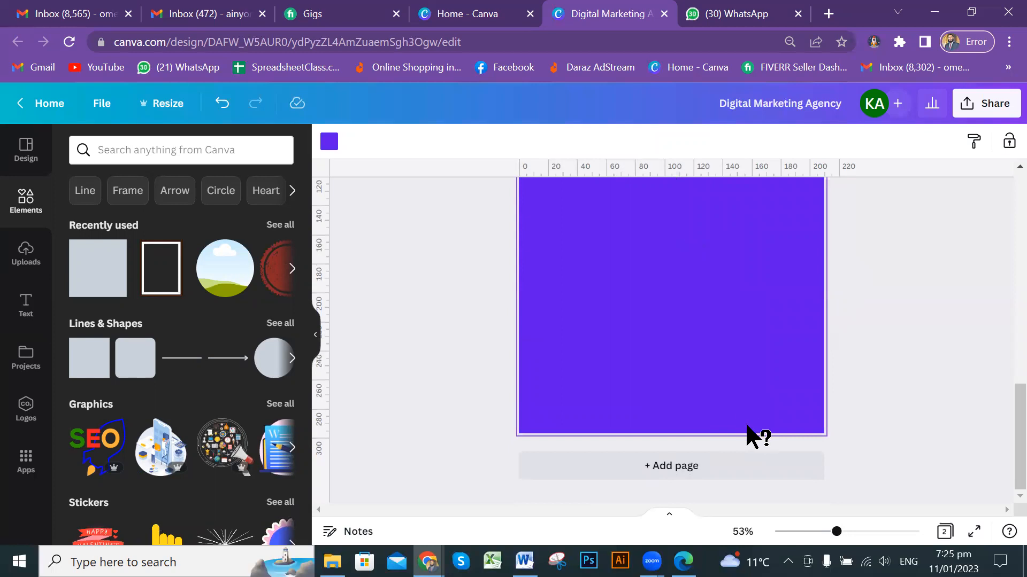
# - Compare the blank page 2 with the finished flyer on page 1 above it
pyautogui.scroll(4, 750, 421)
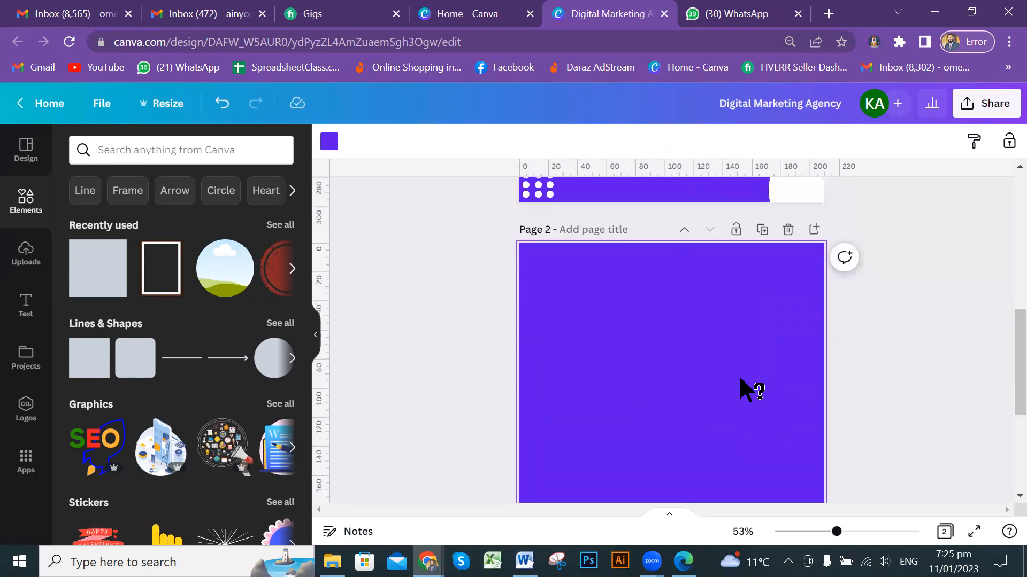
pyautogui.scroll(5, 741, 369)
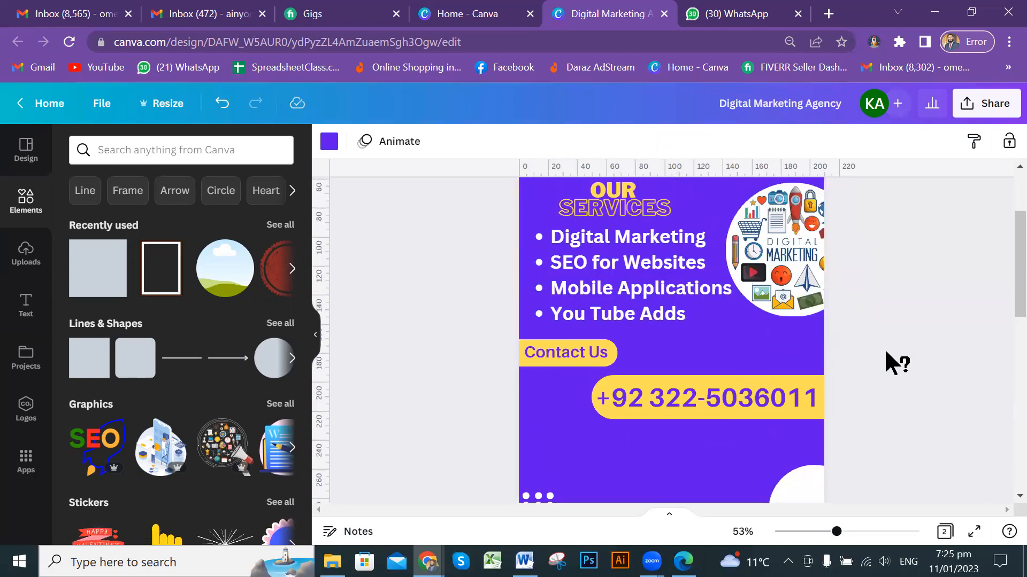
pyautogui.scroll(-3, 897, 321)
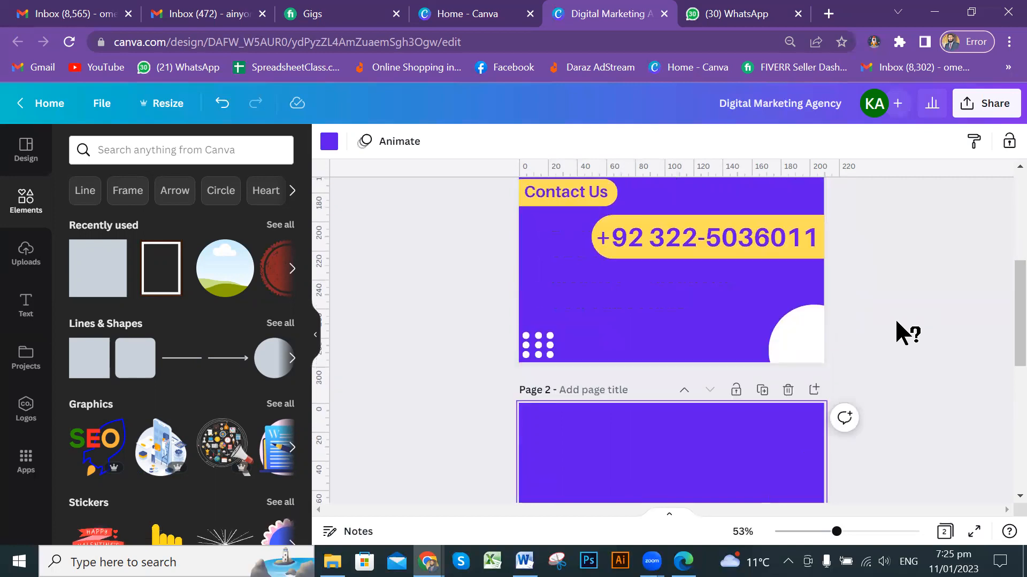
pyautogui.scroll(-3, 747, 410)
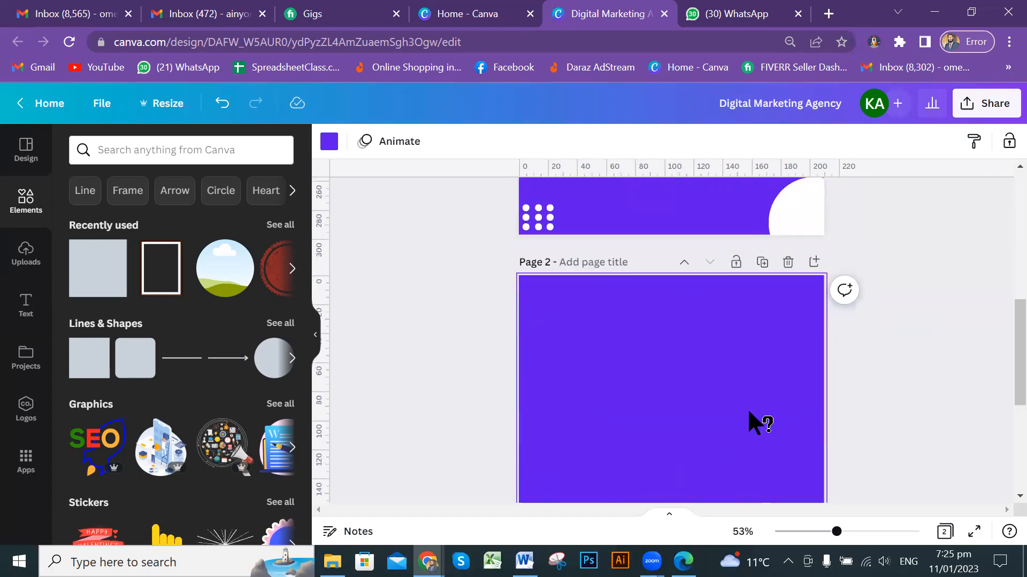
pyautogui.scroll(2, 778, 367)
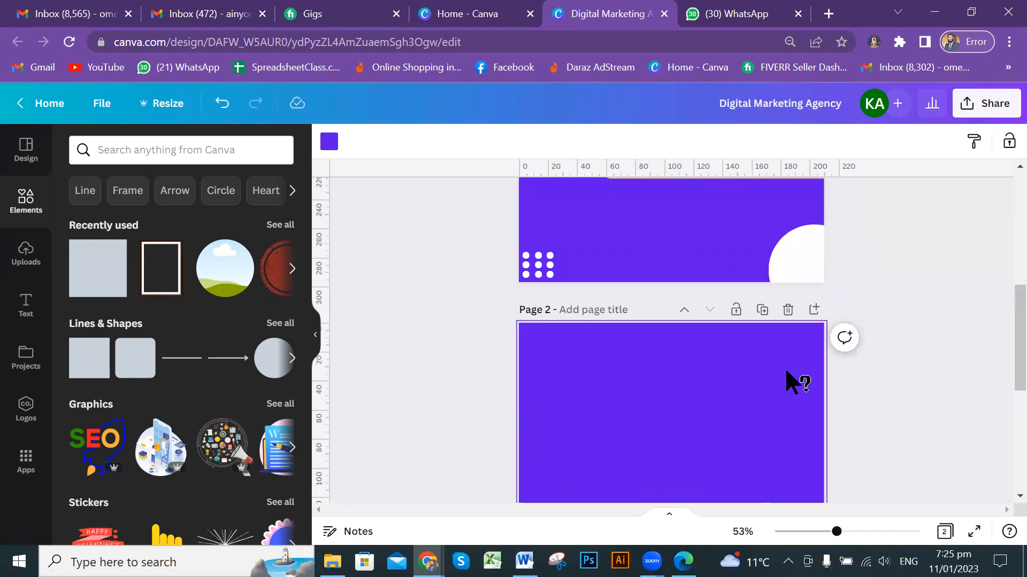
pyautogui.scroll(-2, 784, 367)
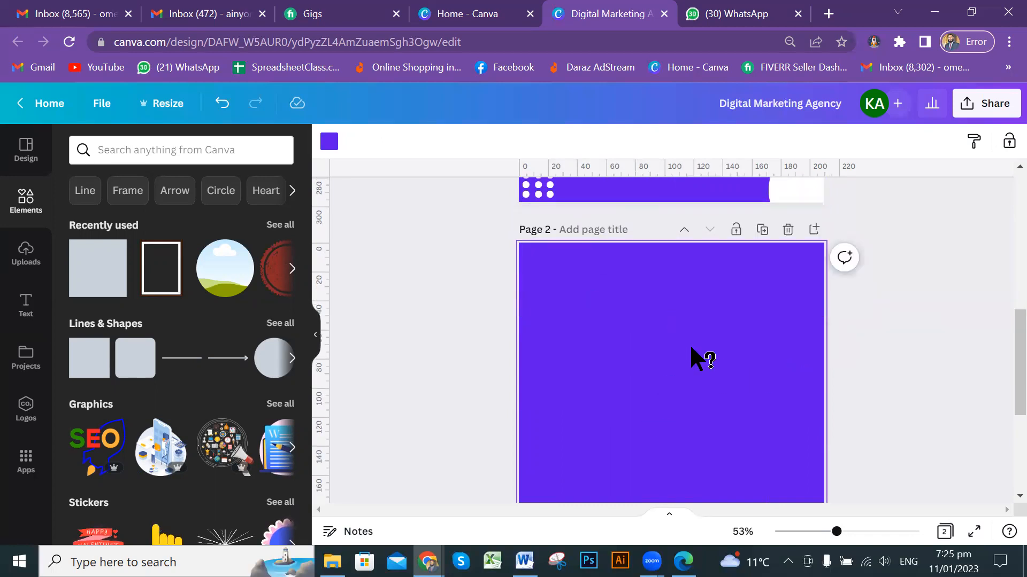
pyautogui.scroll(-4, 691, 354)
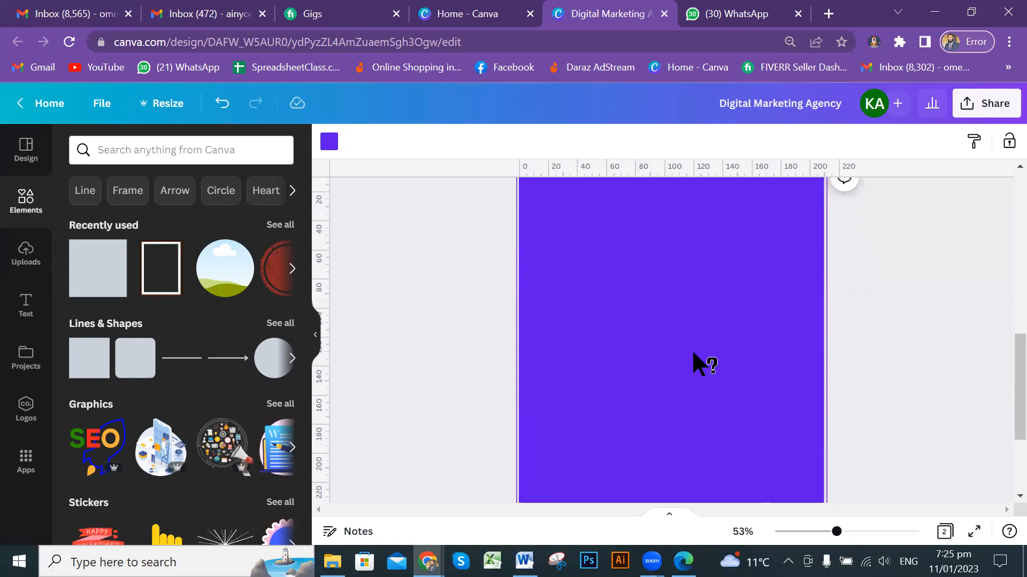
pyautogui.scroll(-2, 693, 353)
pyautogui.scroll(10, 693, 352)
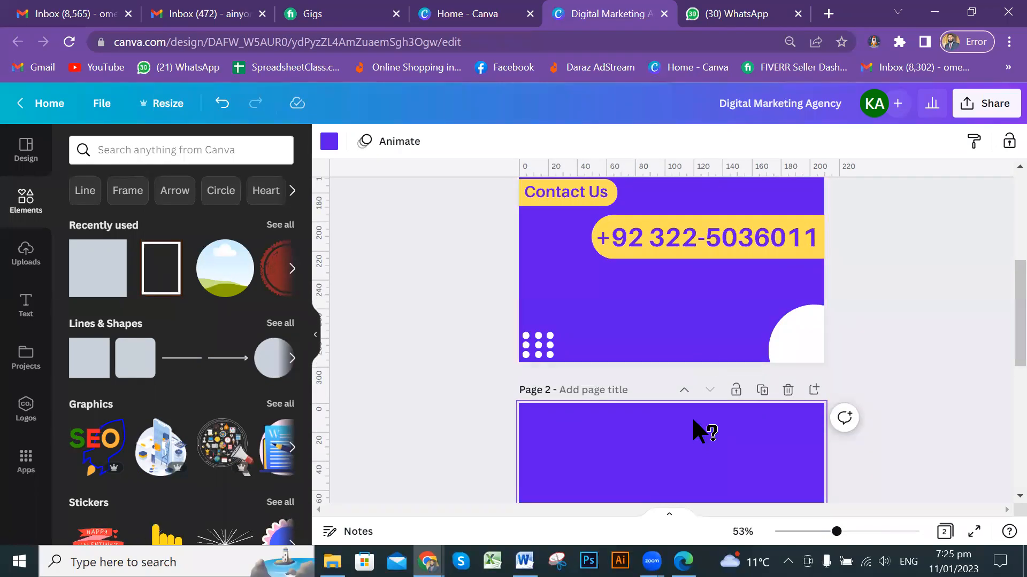
pyautogui.scroll(-4, 691, 417)
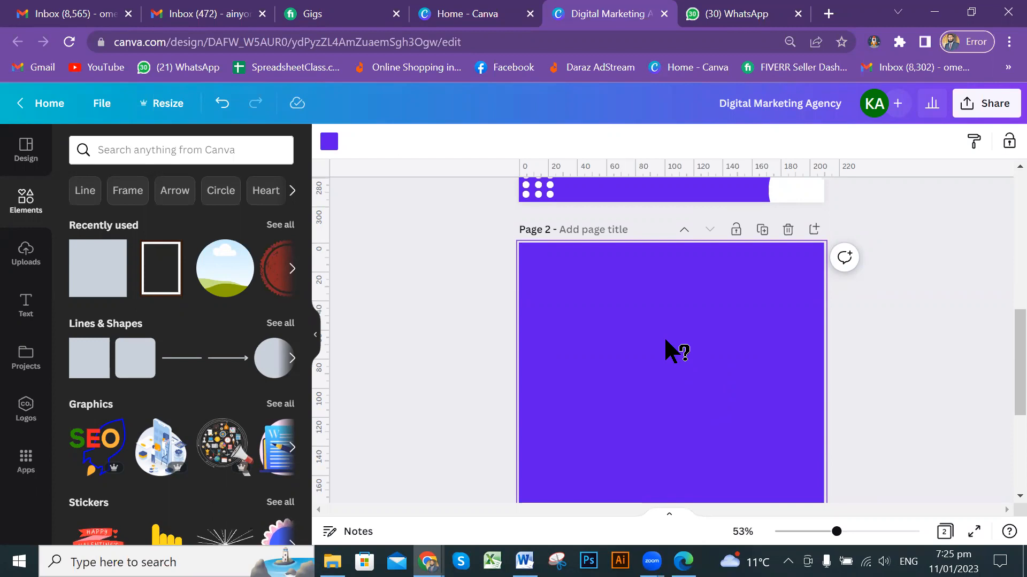
pyautogui.scroll(5, 759, 358)
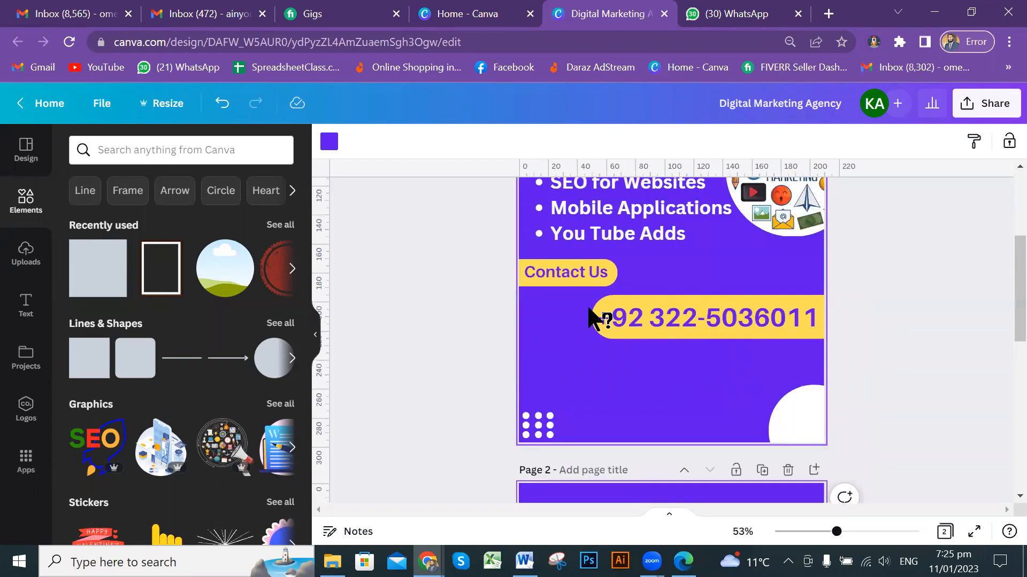
pyautogui.scroll(-5, 604, 357)
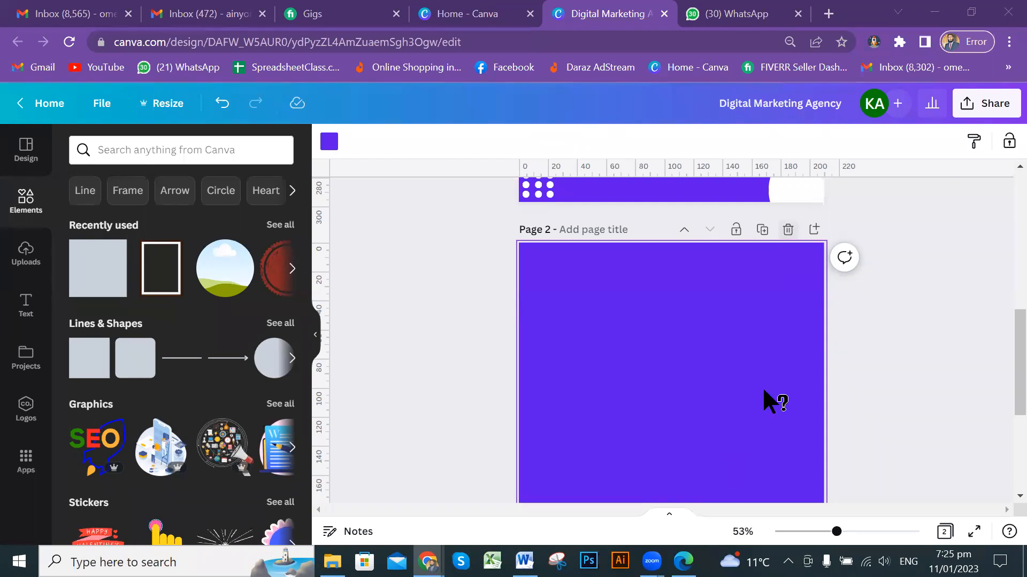
# - Delete the blank page 2 and add a fresh page below the flyer again
pyautogui.hotkey('ctrl', 'BackSpace')
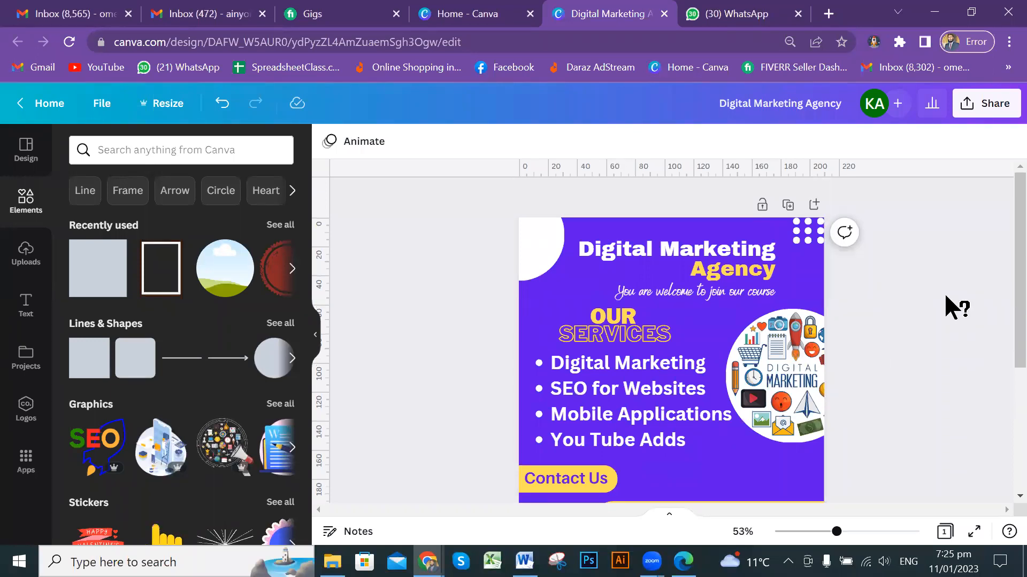
pyautogui.scroll(-2, 945, 292)
pyautogui.scroll(-3, 954, 296)
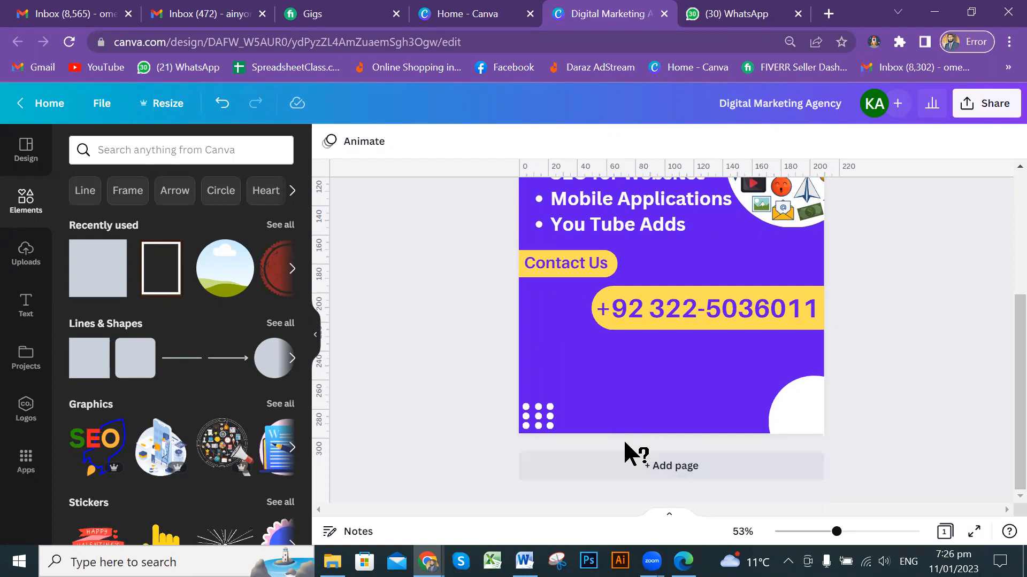
pyautogui.click(670, 467)
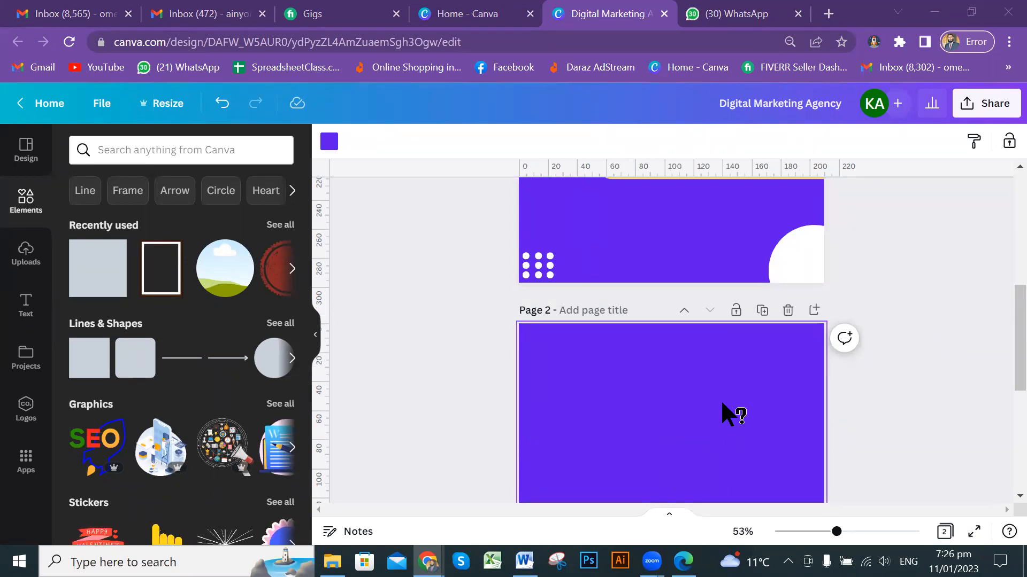
# - Review page 1's headings, services list and contact section, along with the newly added page 2 beneath them
pyautogui.scroll(5, 722, 404)
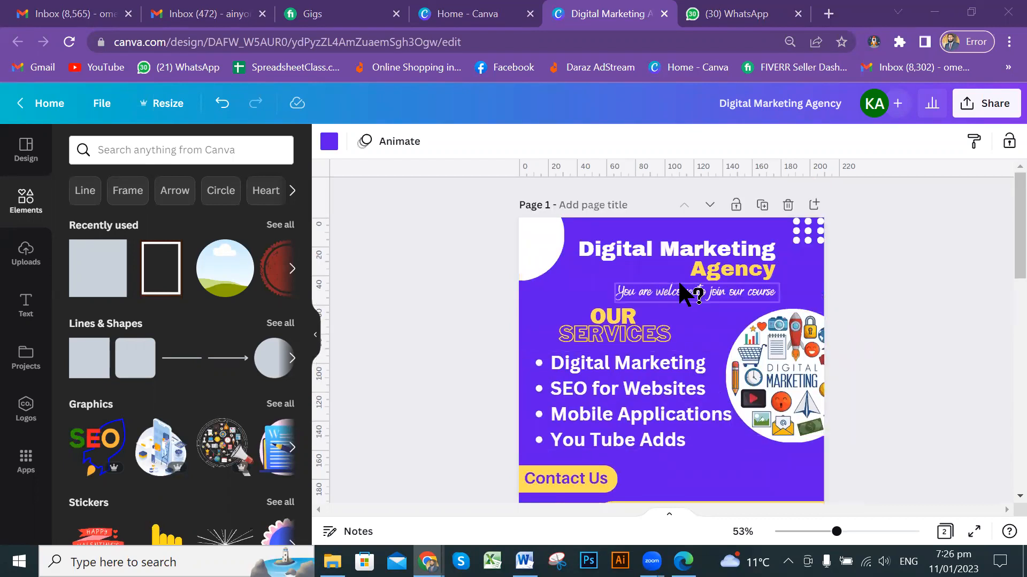
pyautogui.scroll(-2, 644, 409)
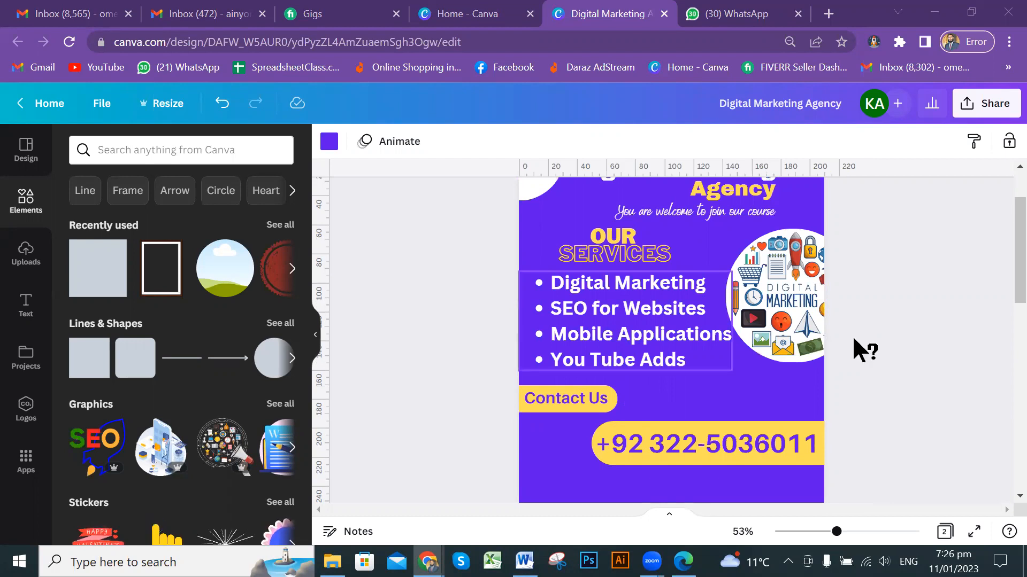
pyautogui.scroll(-1, 853, 335)
pyautogui.scroll(-3, 852, 333)
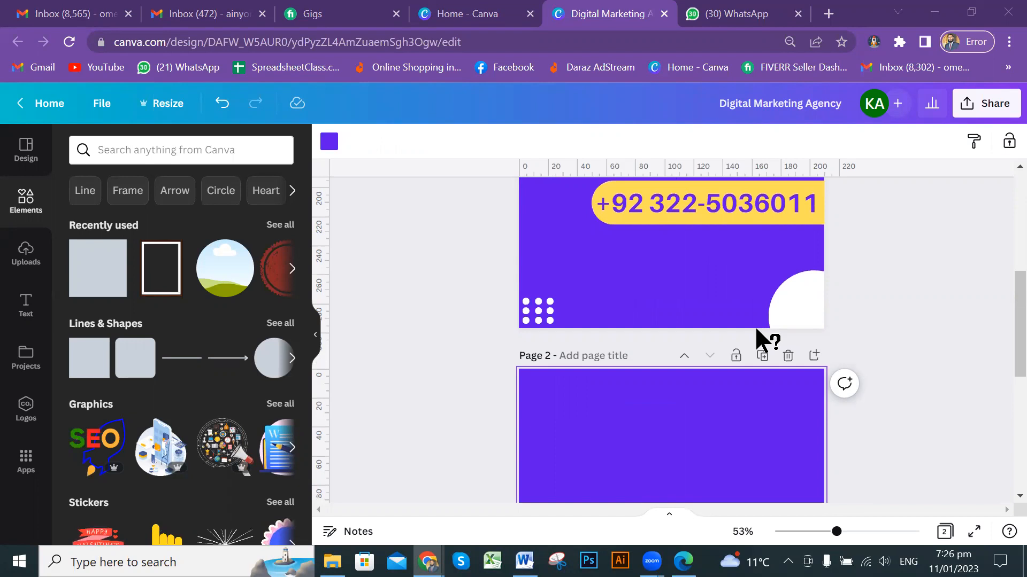
pyautogui.scroll(-3, 722, 407)
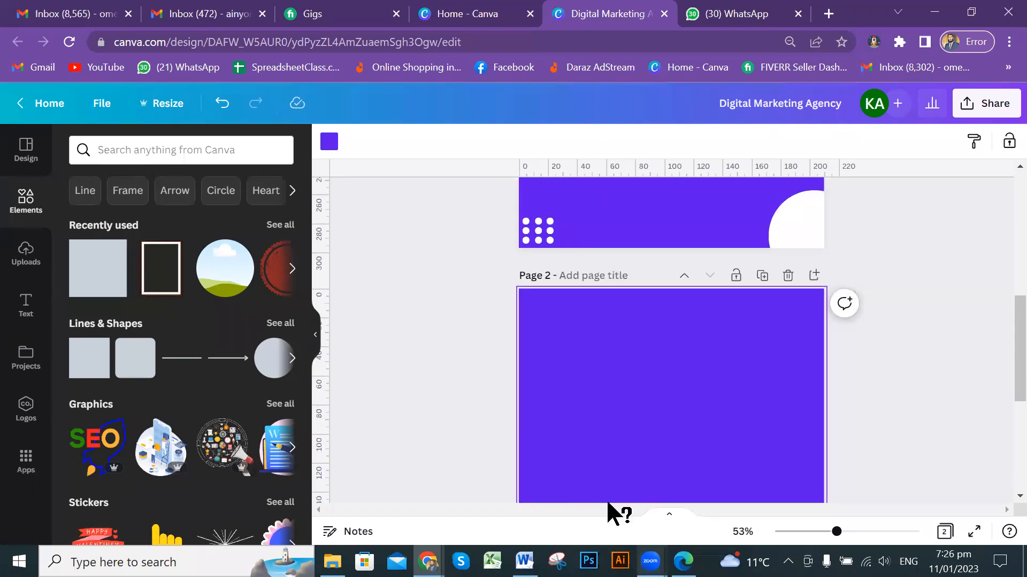
pyautogui.click(456, 364)
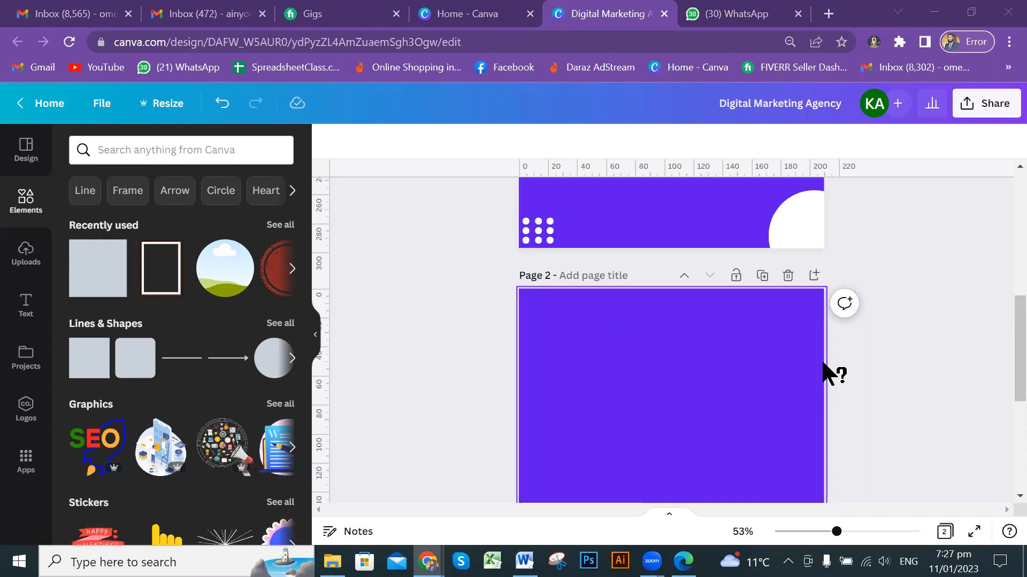
pyautogui.scroll(5, 856, 353)
pyautogui.scroll(-3, 879, 323)
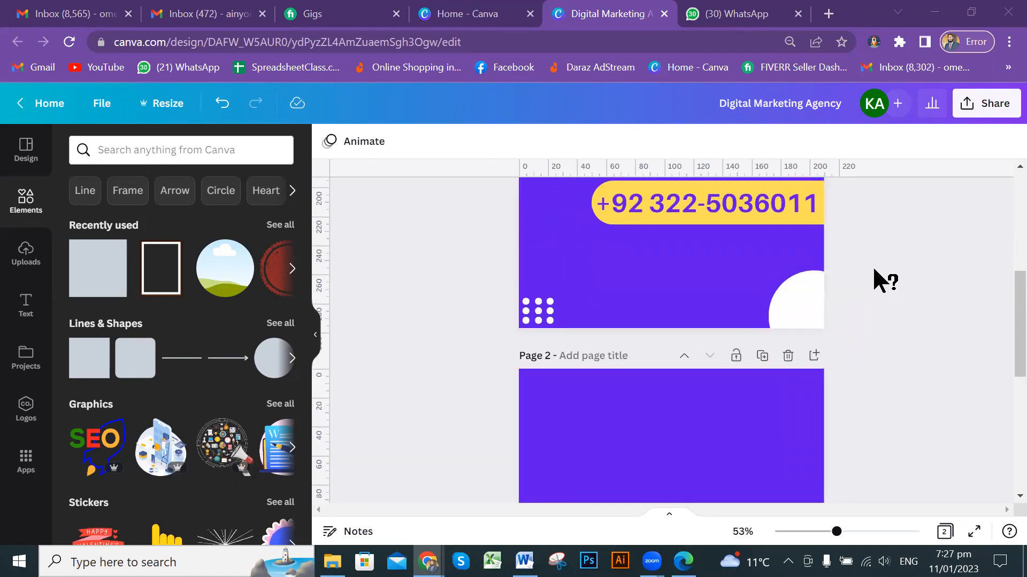
pyautogui.scroll(-3, 745, 278)
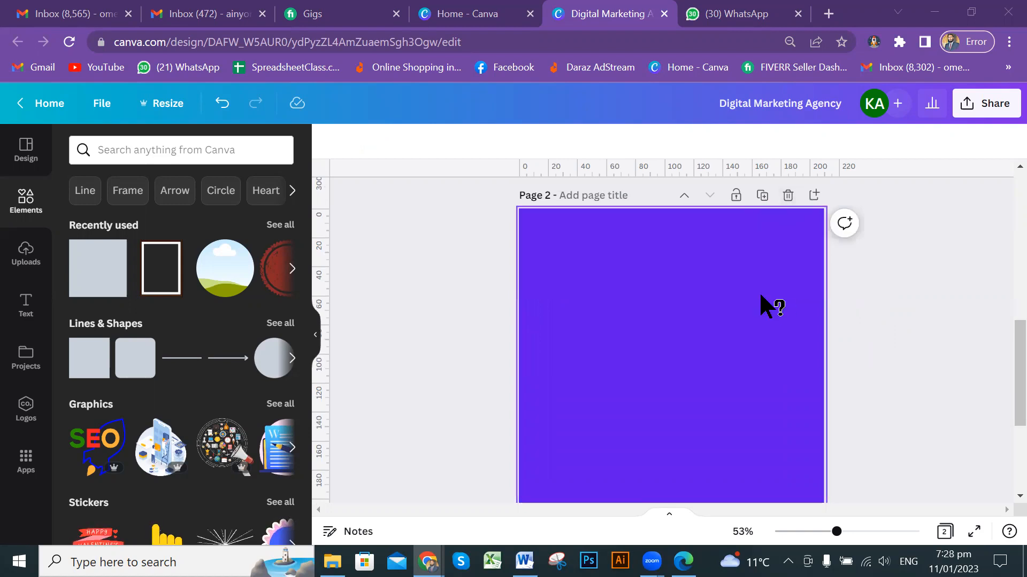
pyautogui.scroll(3, 759, 292)
pyautogui.click(742, 278)
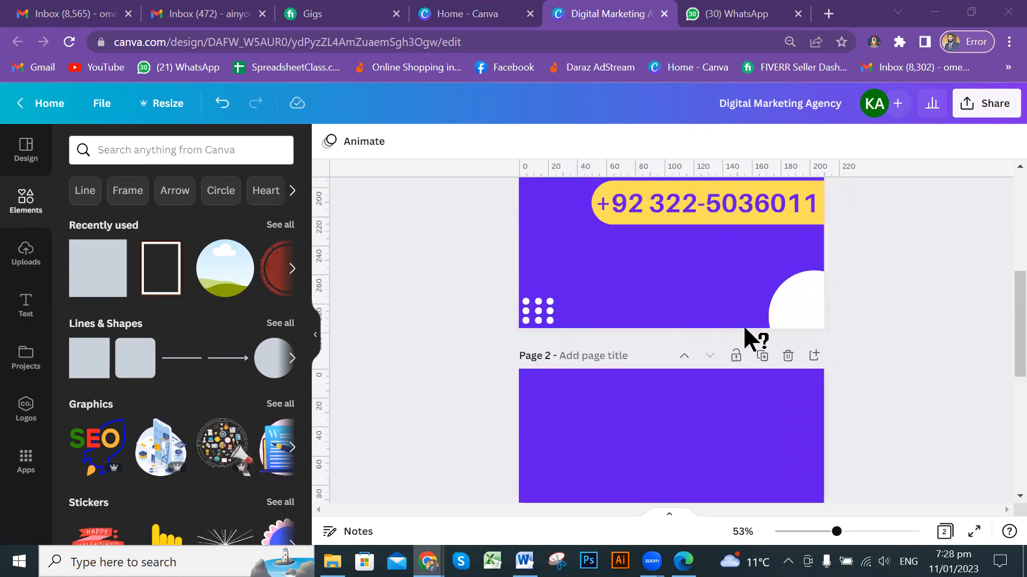
pyautogui.scroll(-6, 744, 329)
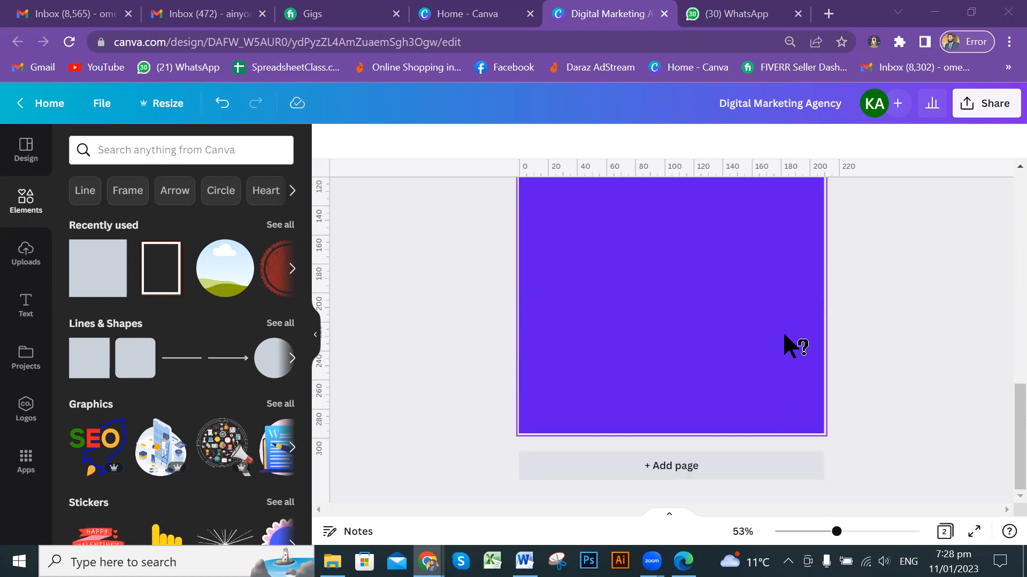
pyautogui.hotkey('ctrl', 'Return')
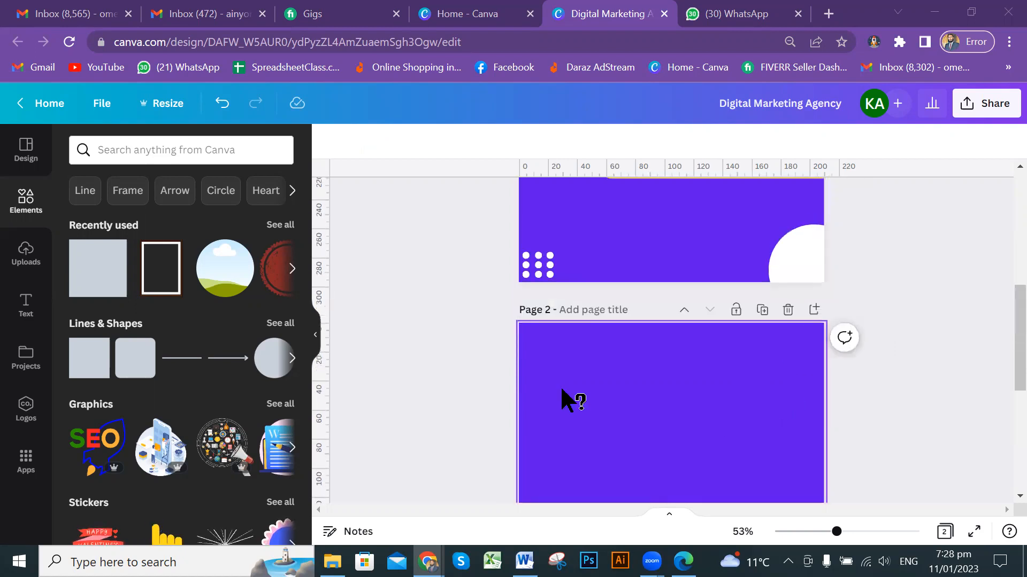
# - Set the background colour of page 2 to the default white
pyautogui.scroll(-3, 775, 379)
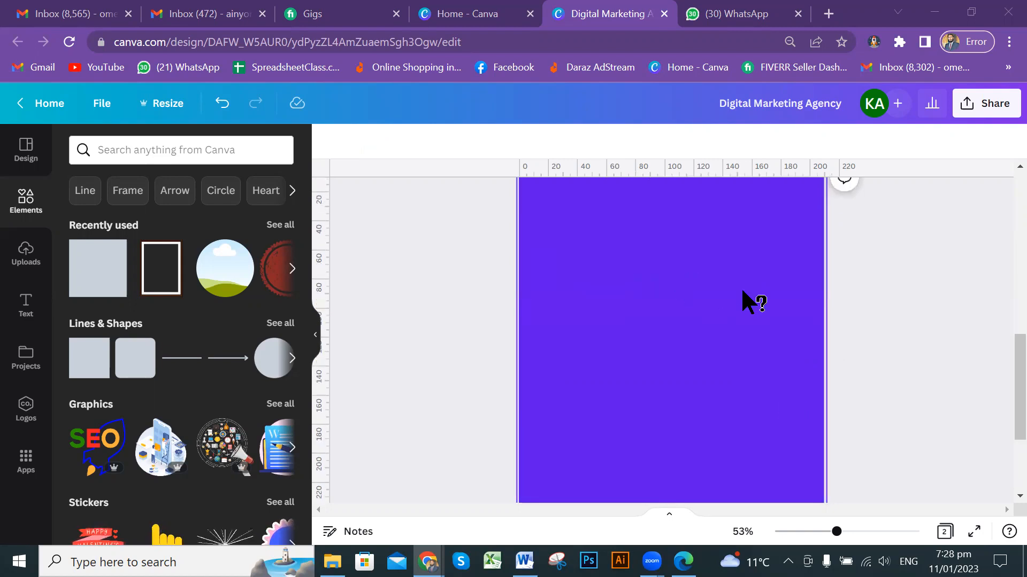
pyautogui.scroll(2, 713, 345)
pyautogui.click(716, 352)
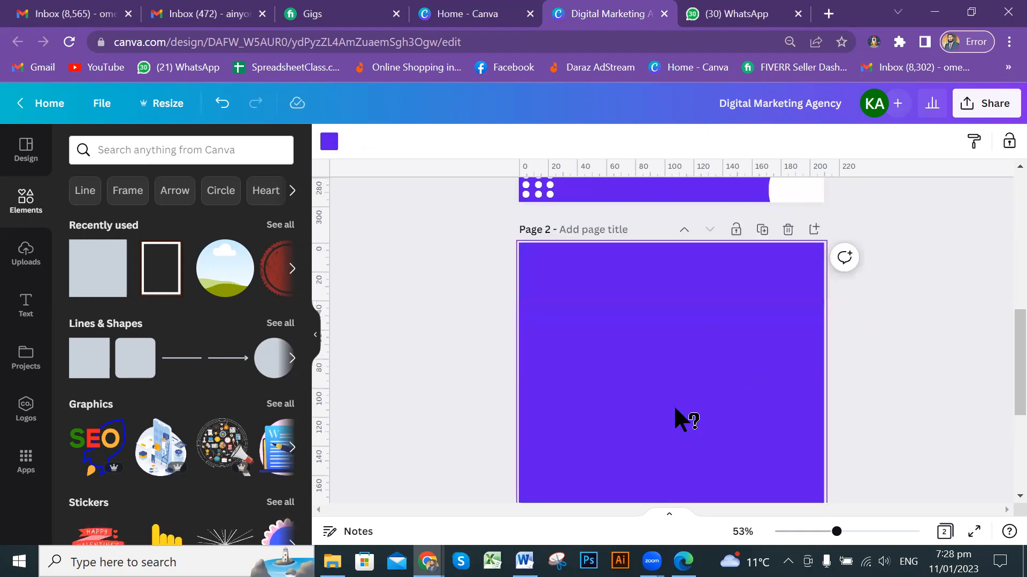
pyautogui.click(895, 355)
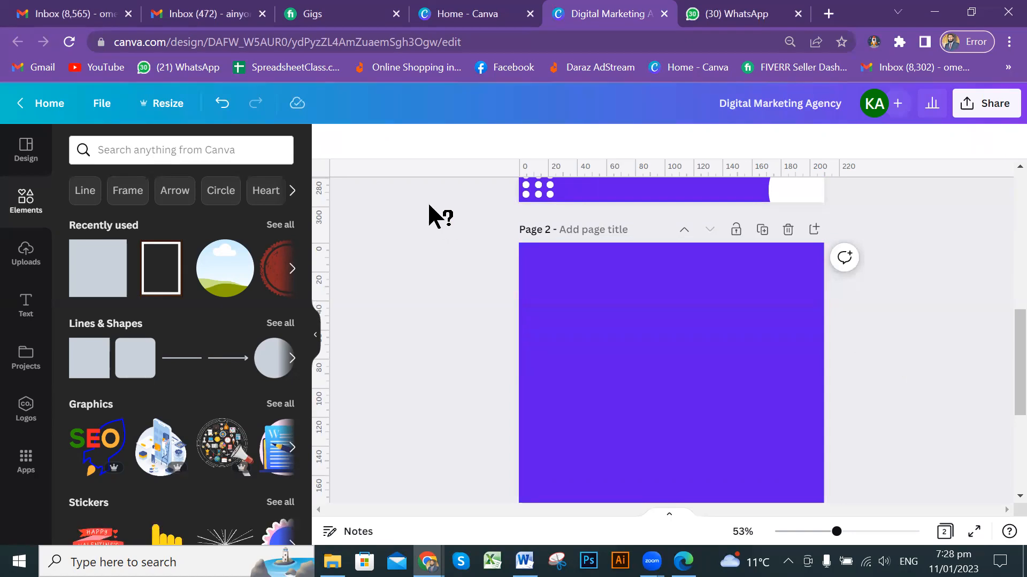
pyautogui.click(697, 376)
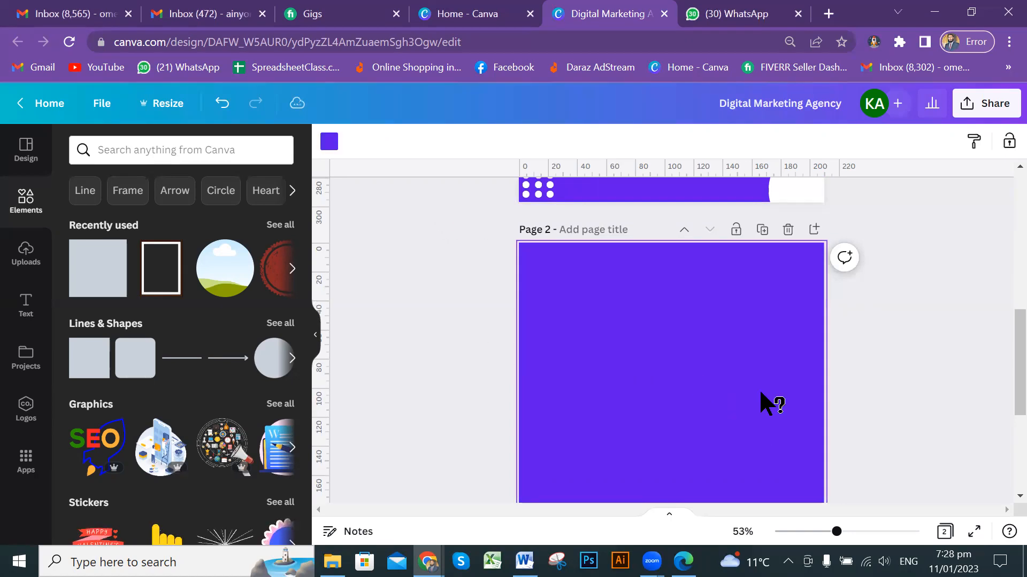
pyautogui.click(328, 142)
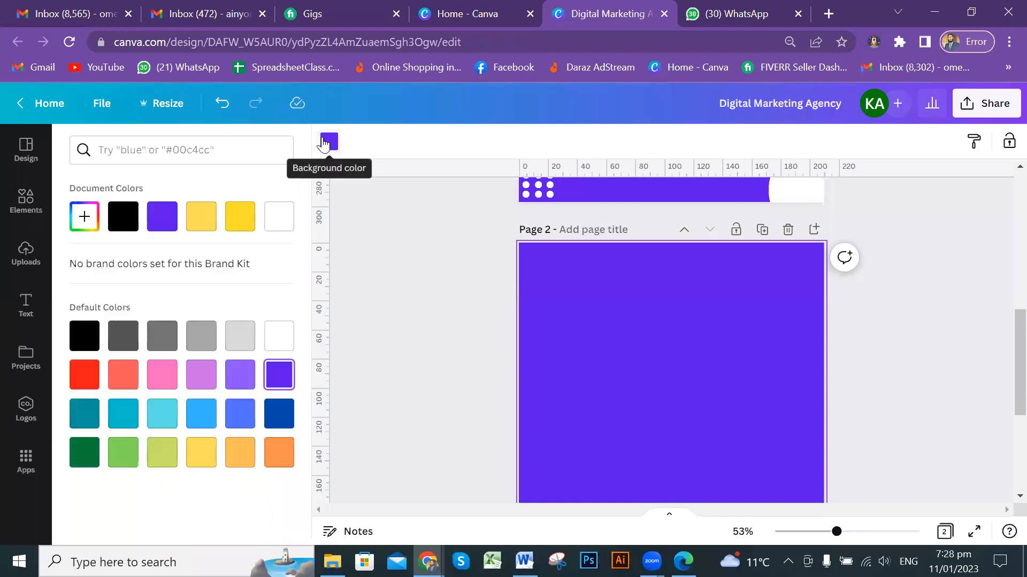
pyautogui.click(277, 340)
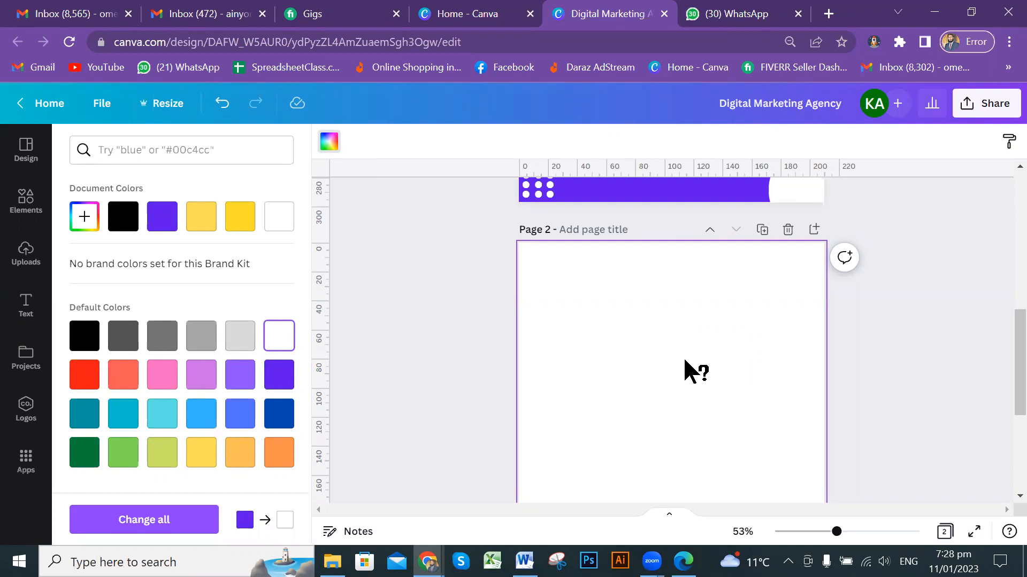
pyautogui.scroll(-2, 691, 353)
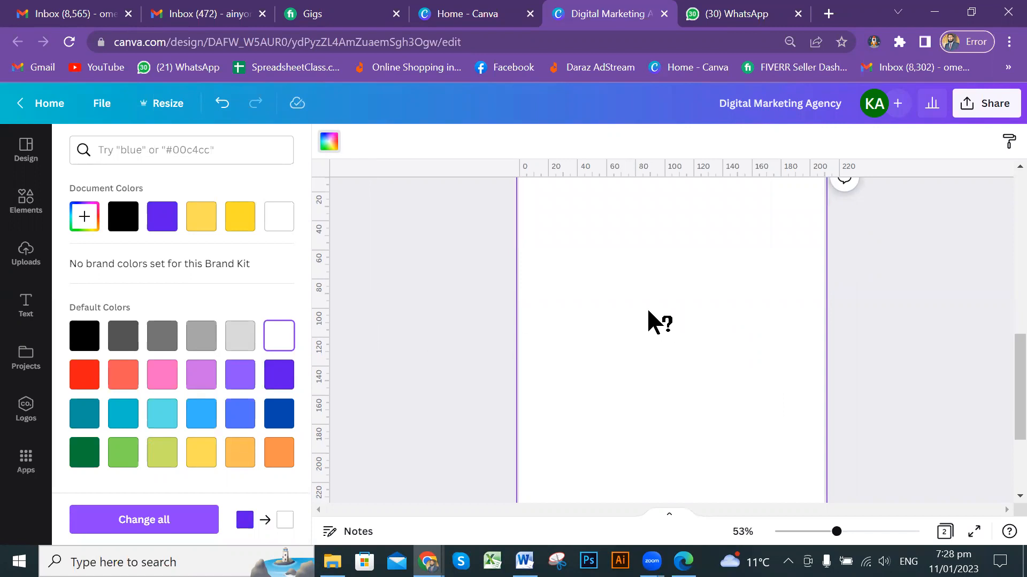
# - Switch to the Canva home page and look through the recent designs
pyautogui.click(478, 15)
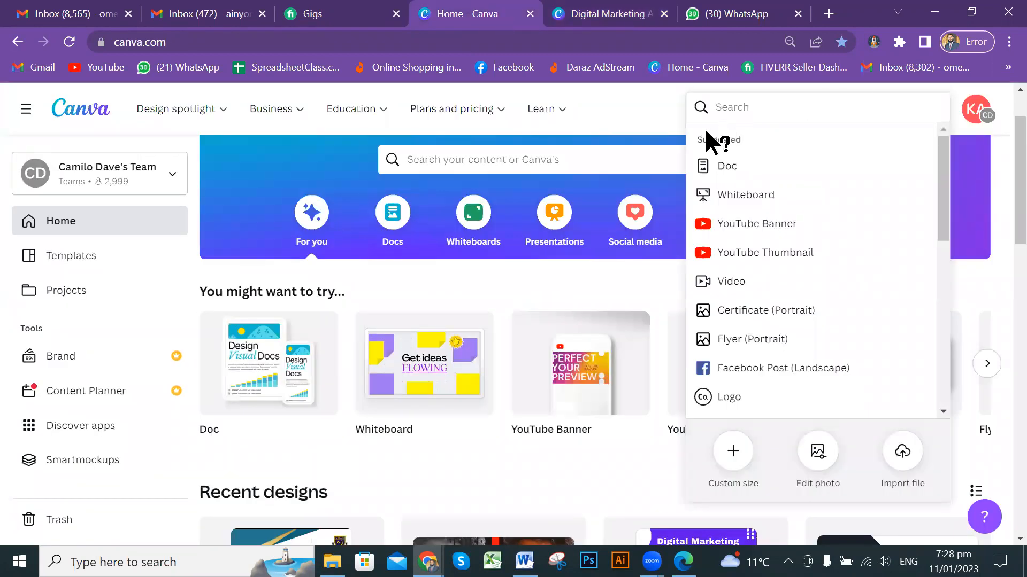
pyautogui.click(650, 115)
pyautogui.scroll(-5, 647, 310)
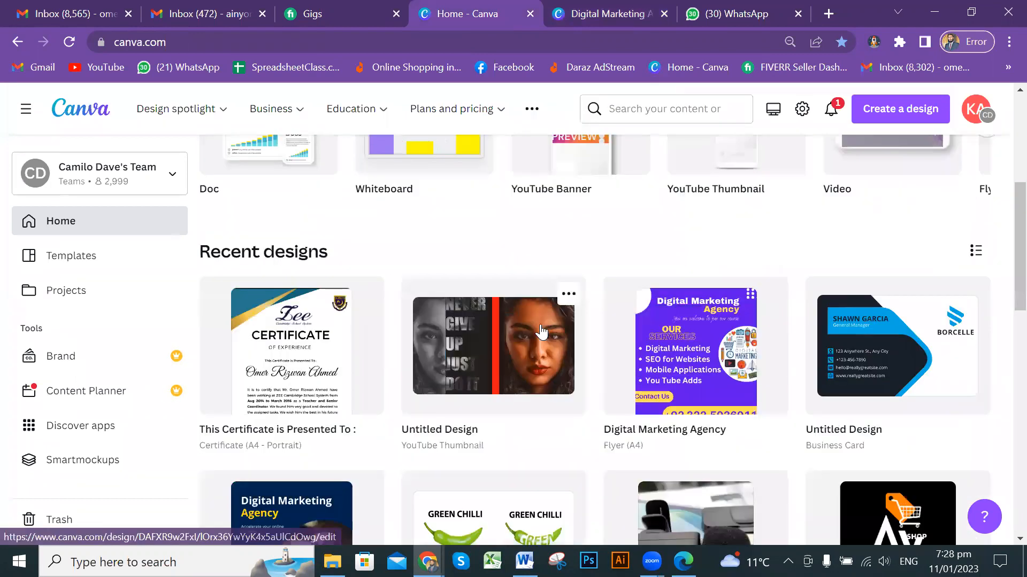
# - Look through the older recent designs down to the end of the list and return to the Digital Marketing Agency flyer
pyautogui.scroll(-5, 542, 331)
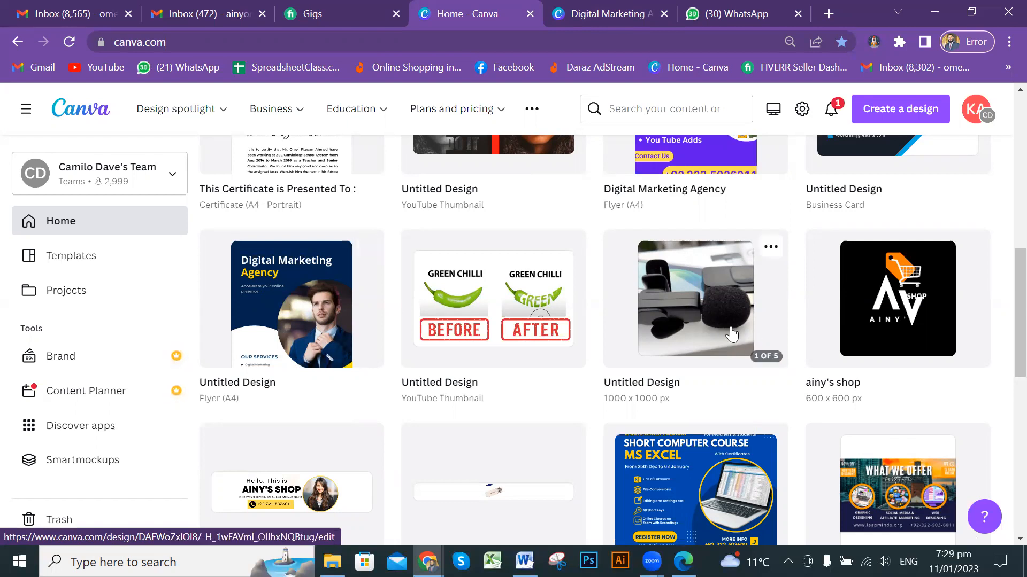
pyautogui.scroll(-3, 738, 339)
pyautogui.scroll(-1, 711, 316)
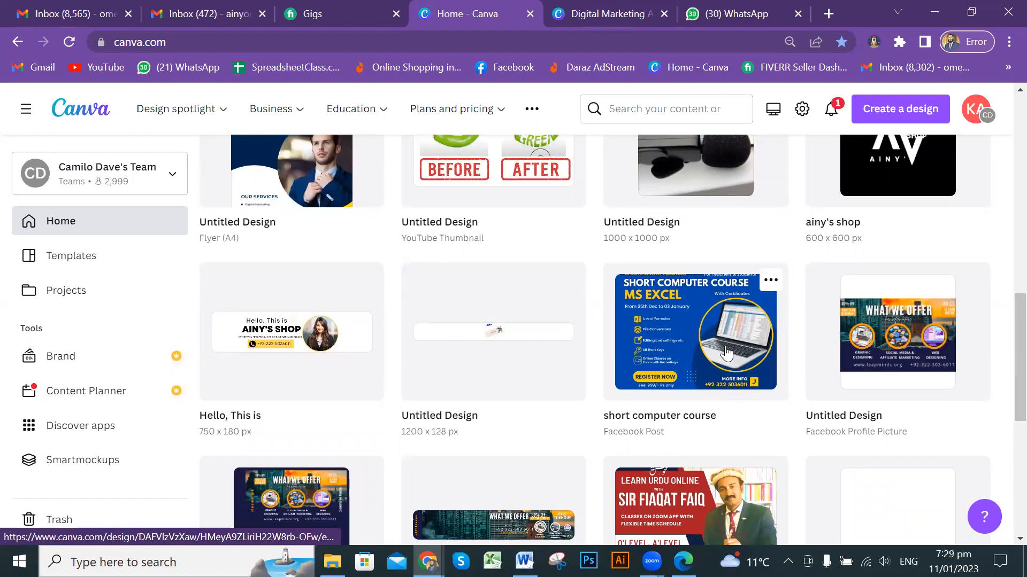
pyautogui.scroll(-1, 727, 352)
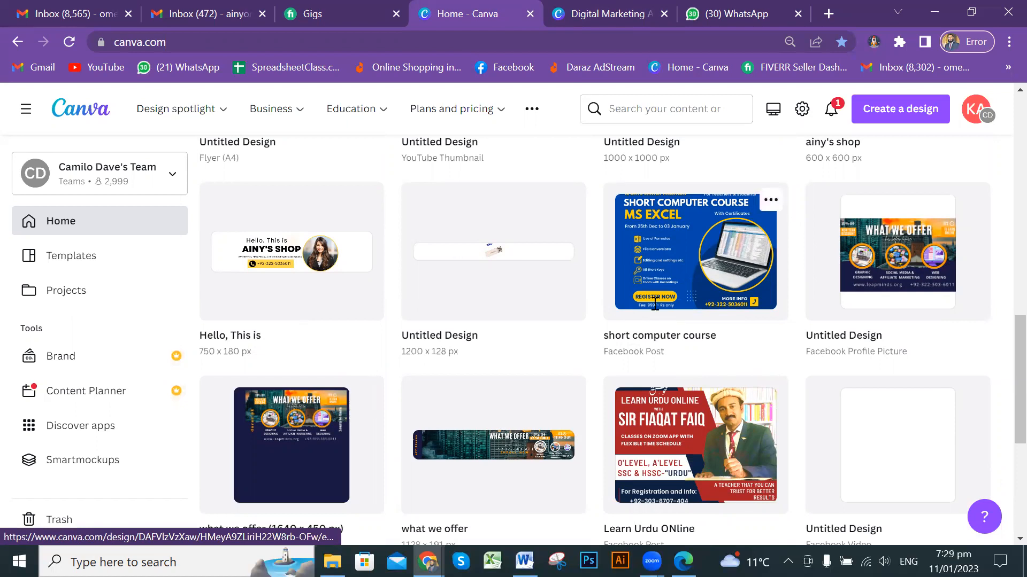
pyautogui.scroll(-3, 660, 331)
pyautogui.scroll(-1, 660, 294)
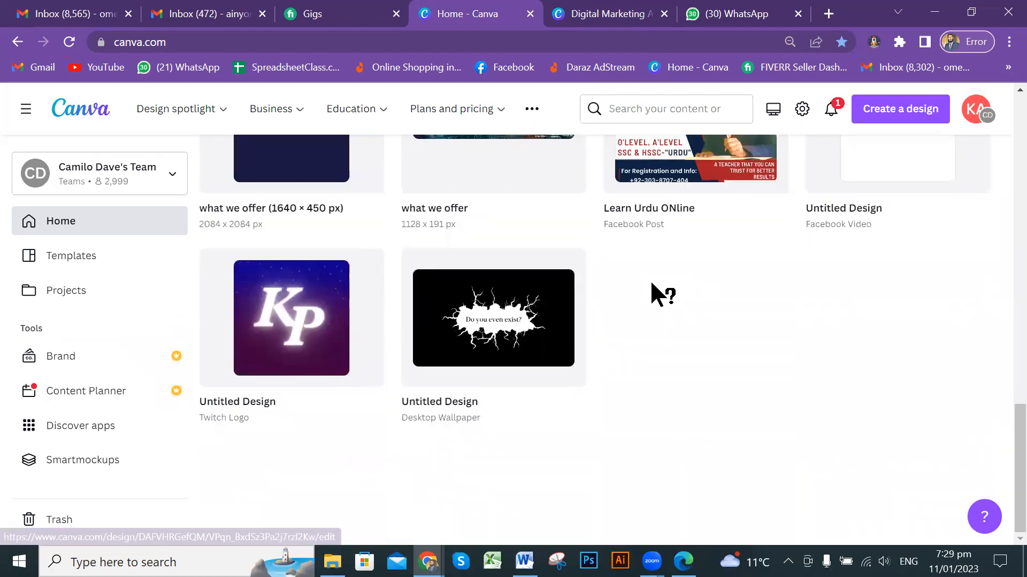
pyautogui.scroll(4, 653, 288)
pyautogui.click(623, 13)
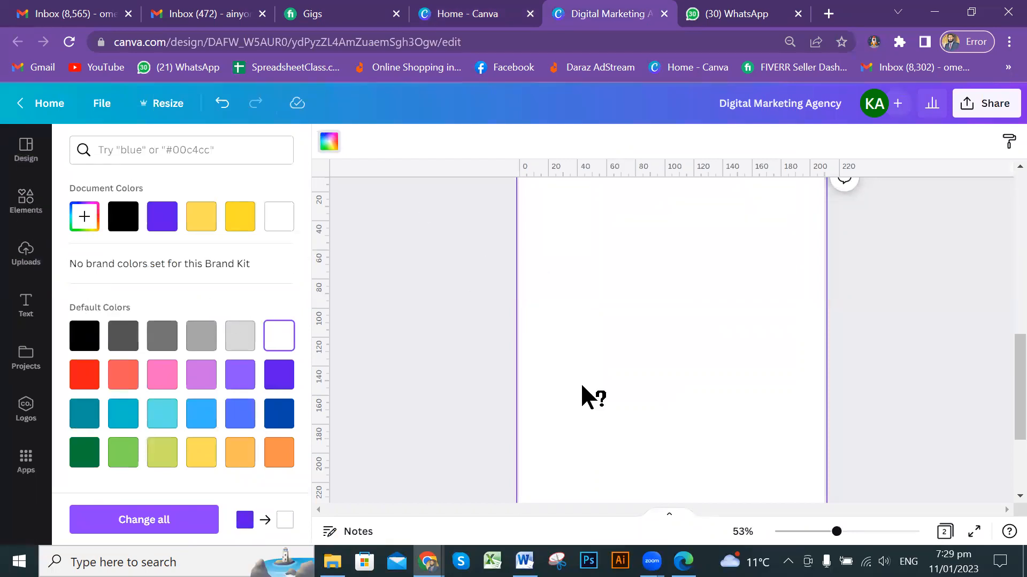
# - Move the digital marketing icons image off page 1's white circle towards the phone number, select the bare circle, and put the image back
pyautogui.scroll(2, 649, 327)
pyautogui.scroll(6, 648, 327)
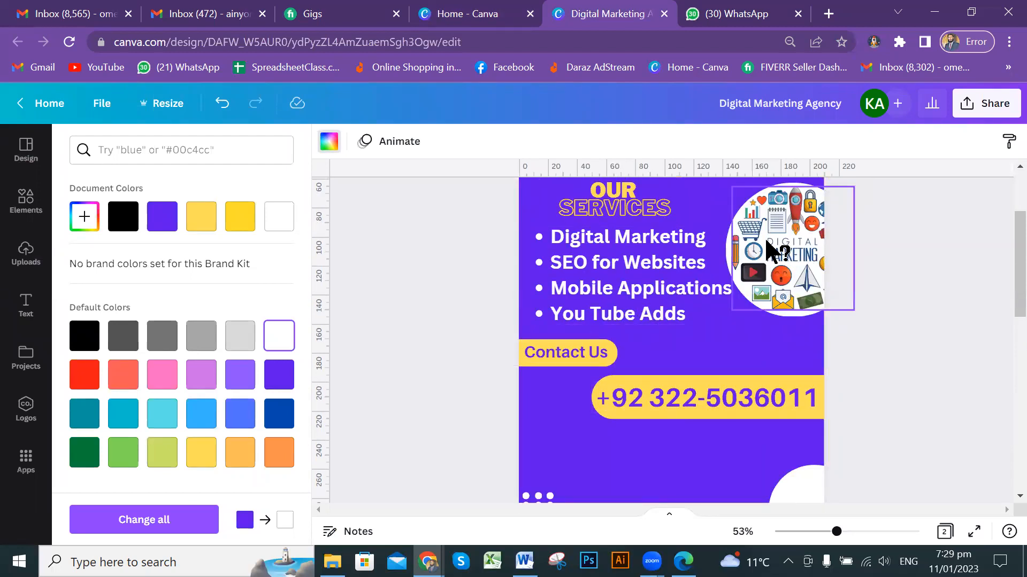
pyautogui.scroll(3, 786, 321)
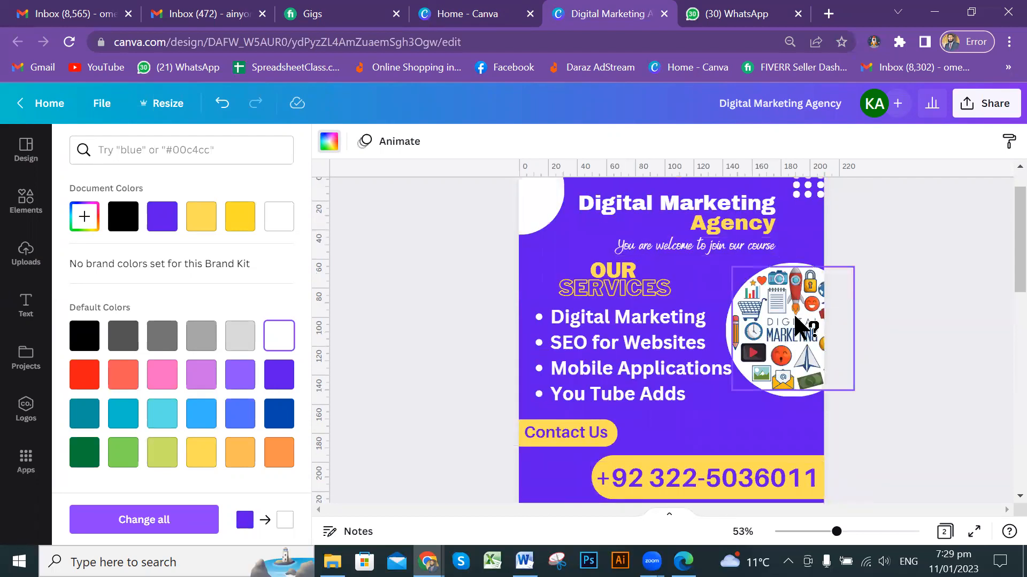
pyautogui.moveTo(779, 355); pyautogui.dragTo(748, 424)
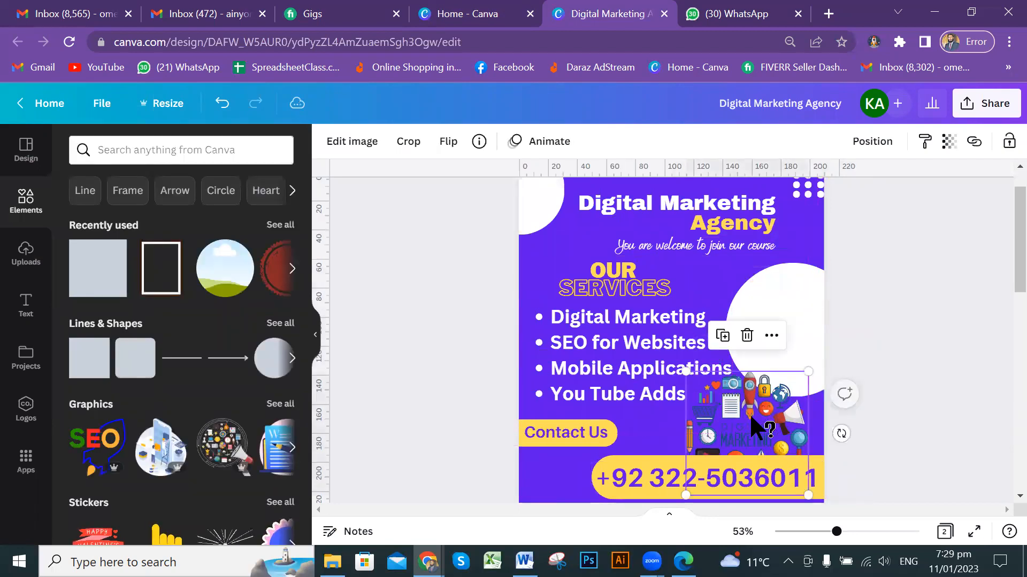
pyautogui.click(793, 291)
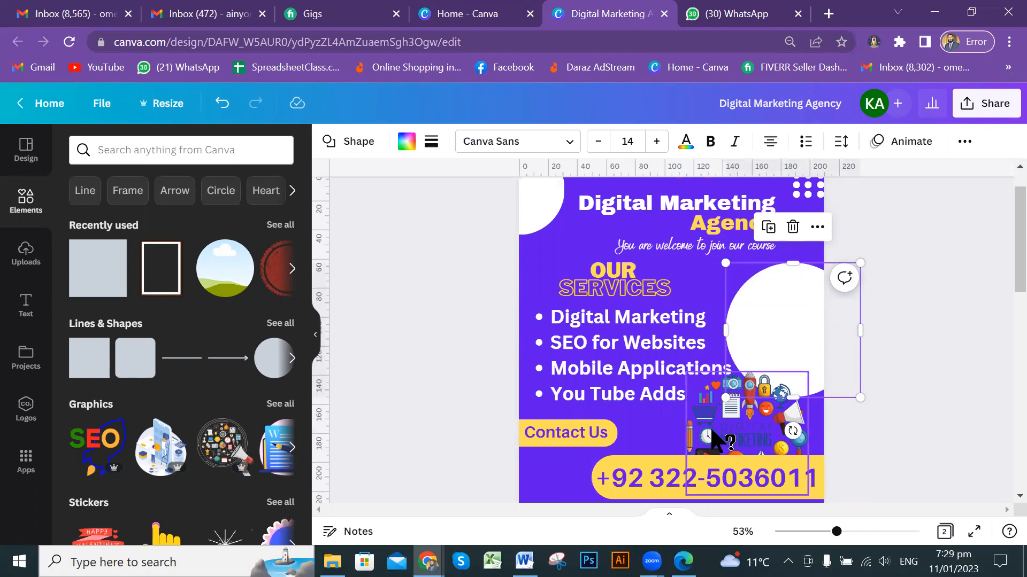
pyautogui.moveTo(712, 435); pyautogui.dragTo(757, 324)
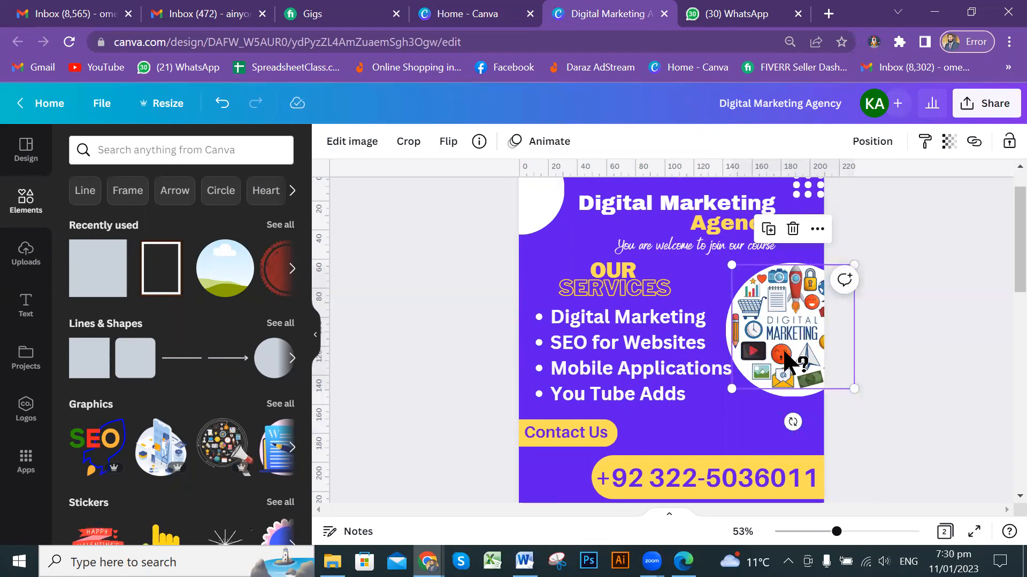
# - Add the megaphone graphic with business icons to page 2, near the top of the page
pyautogui.scroll(-2, 783, 350)
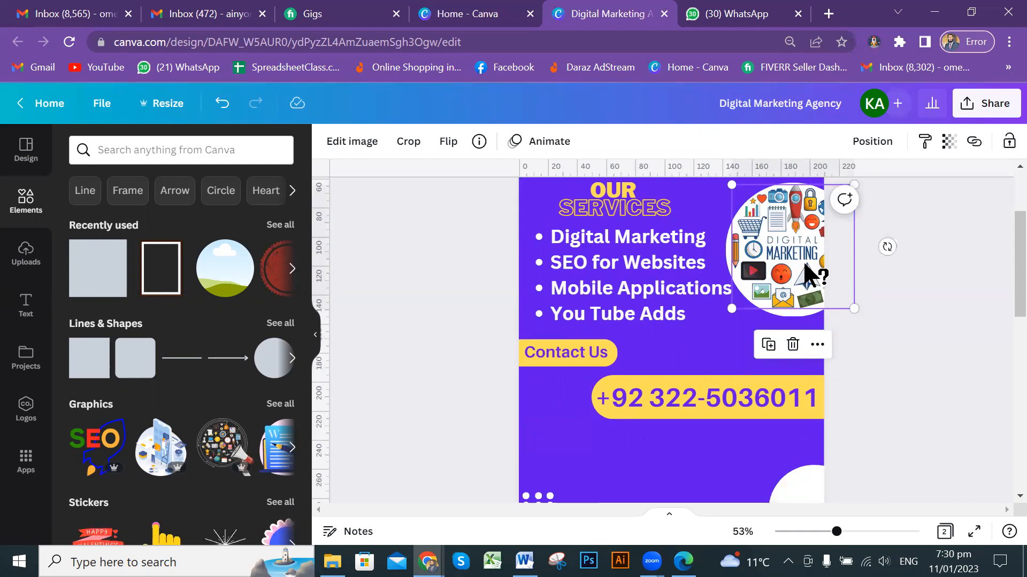
pyautogui.scroll(-3, 593, 362)
pyautogui.scroll(-9, 597, 363)
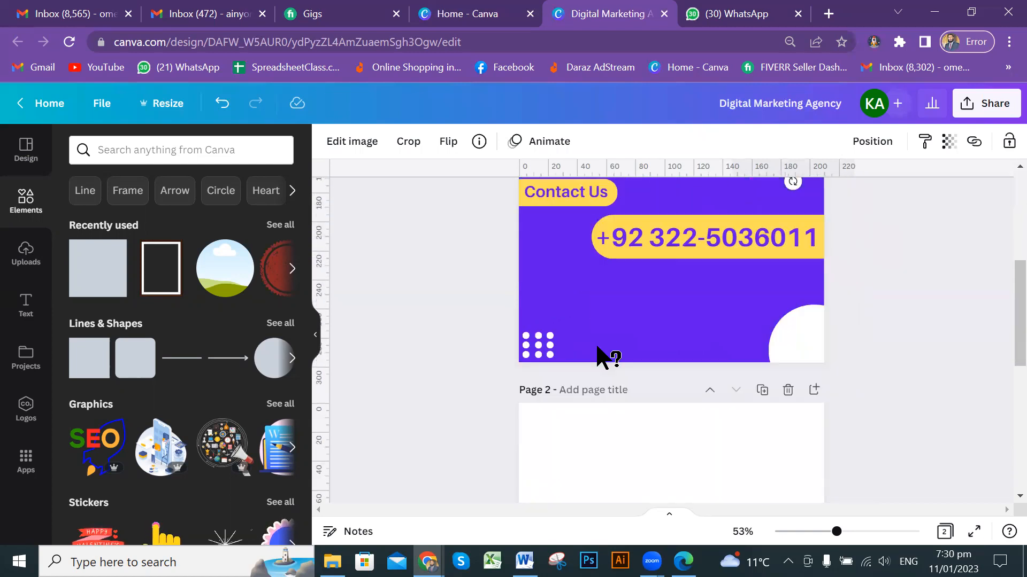
pyautogui.click(657, 377)
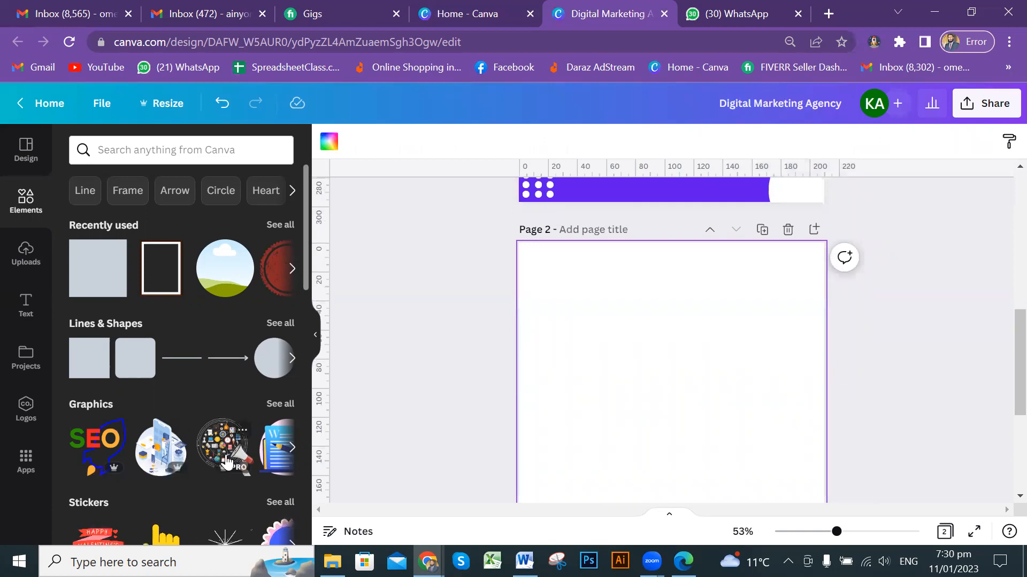
pyautogui.scroll(-3, 225, 457)
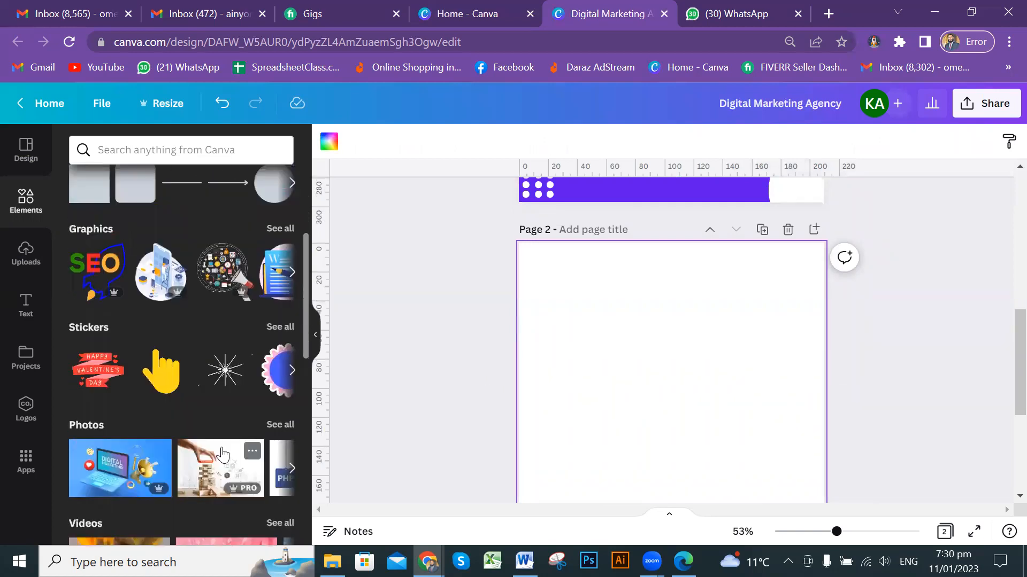
pyautogui.scroll(2, 231, 428)
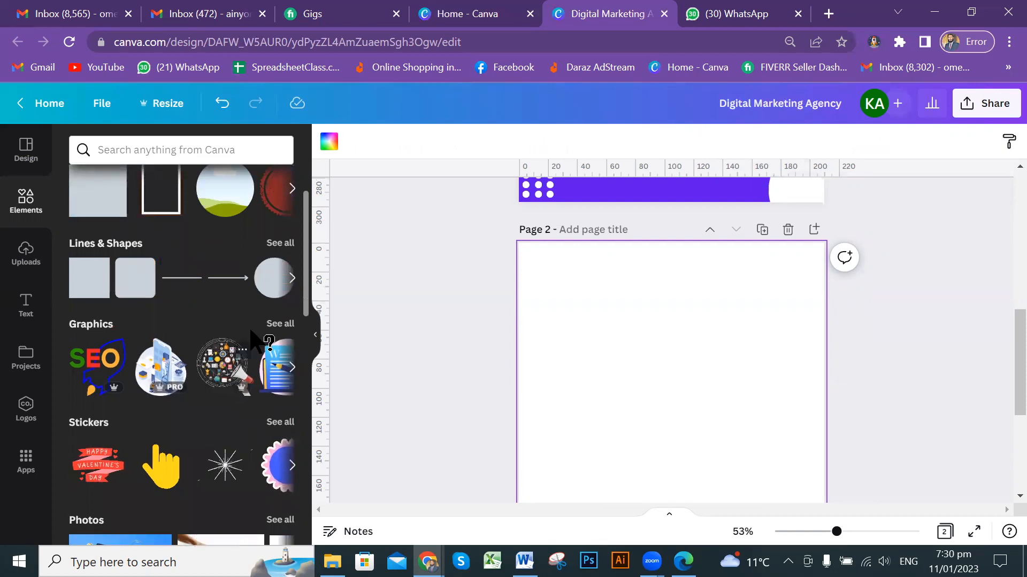
pyautogui.click(227, 380)
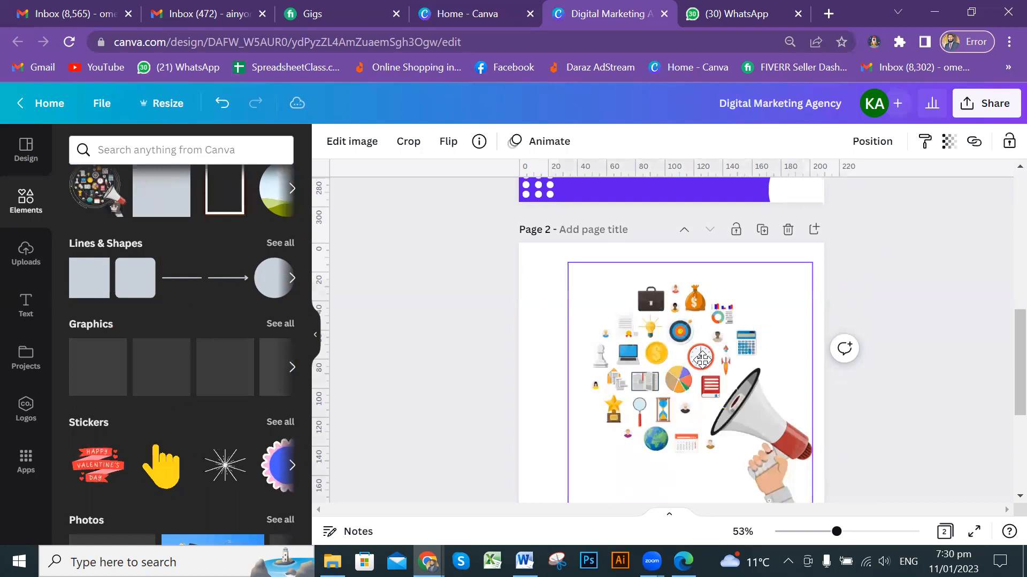
pyautogui.moveTo(701, 358); pyautogui.dragTo(691, 362)
# - Shrink the megaphone graphic on page 2 and move it to the lower right area of the page
pyautogui.scroll(-3, 698, 409)
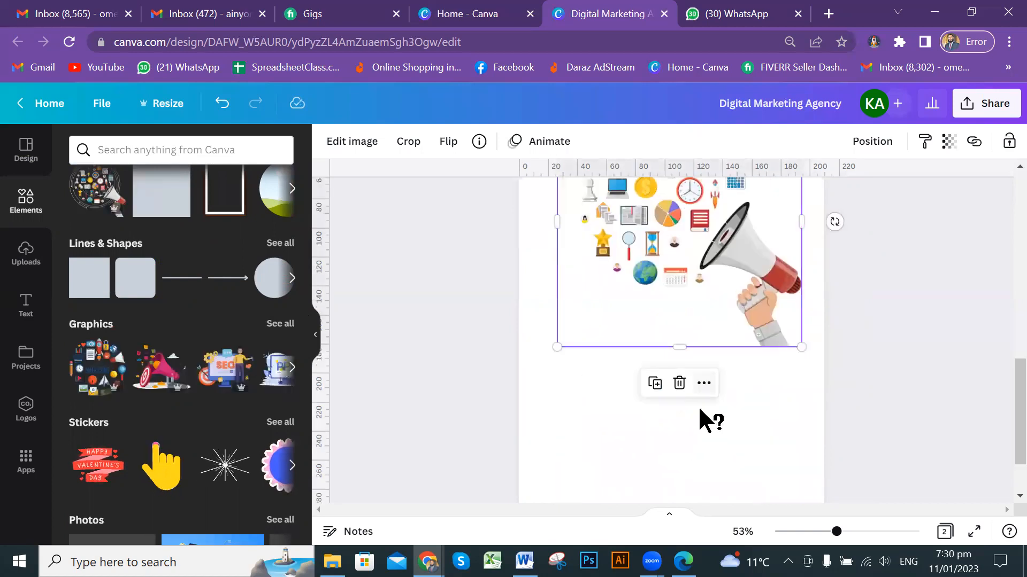
pyautogui.scroll(2, 689, 382)
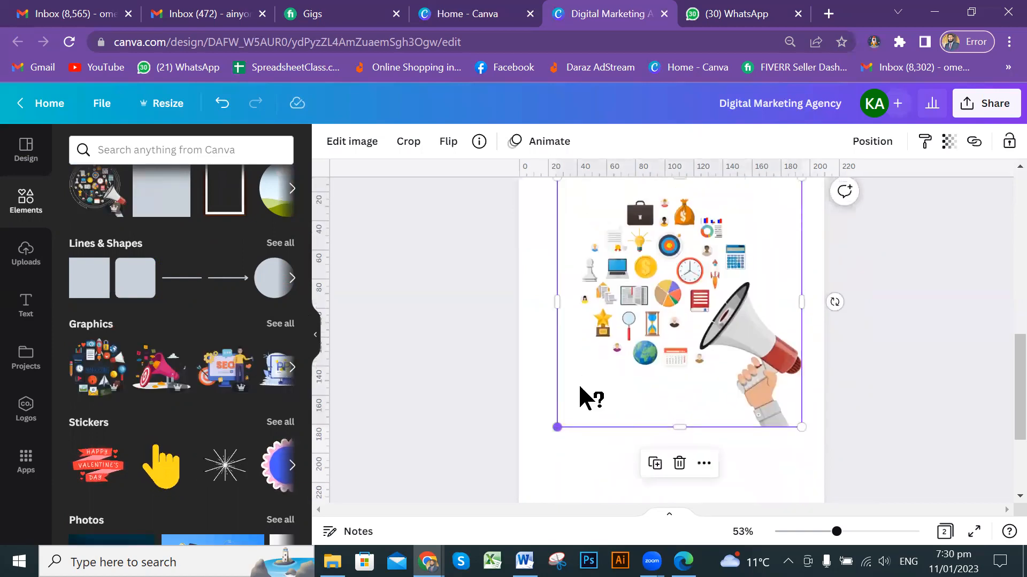
pyautogui.scroll(7, 733, 369)
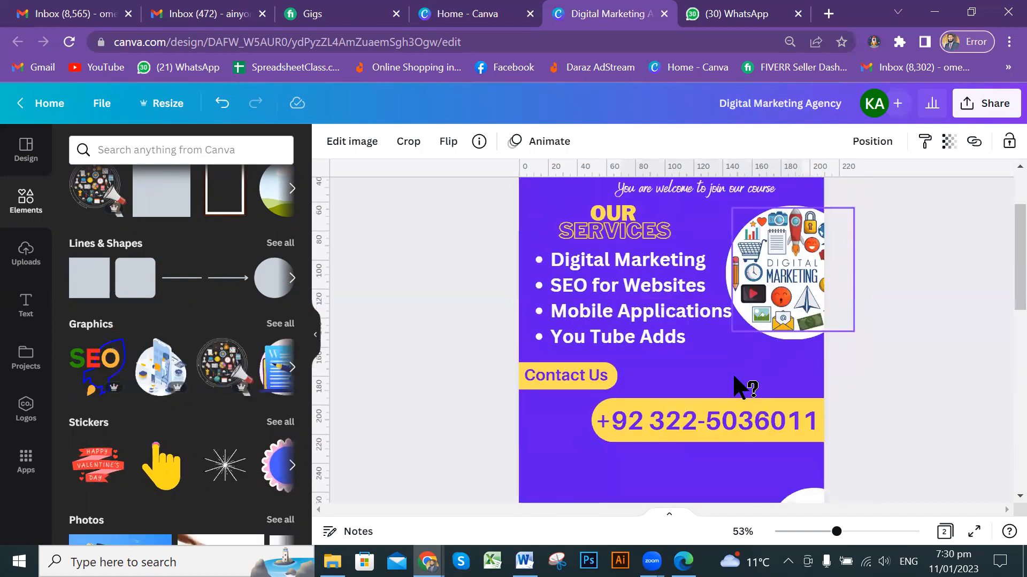
pyautogui.scroll(-8, 734, 379)
pyautogui.moveTo(724, 299); pyautogui.dragTo(709, 353)
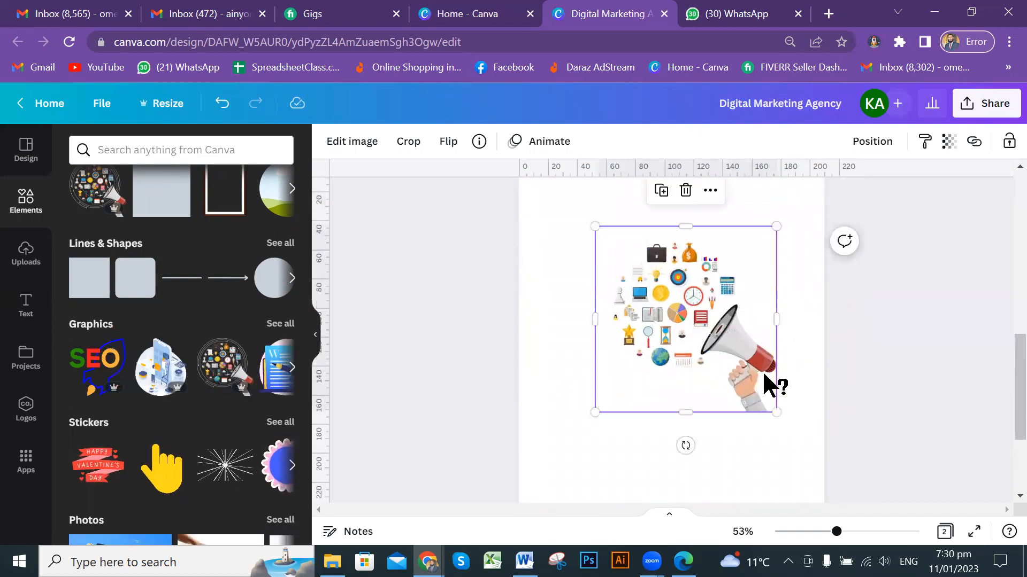
pyautogui.click(838, 366)
pyautogui.moveTo(698, 315); pyautogui.dragTo(733, 424)
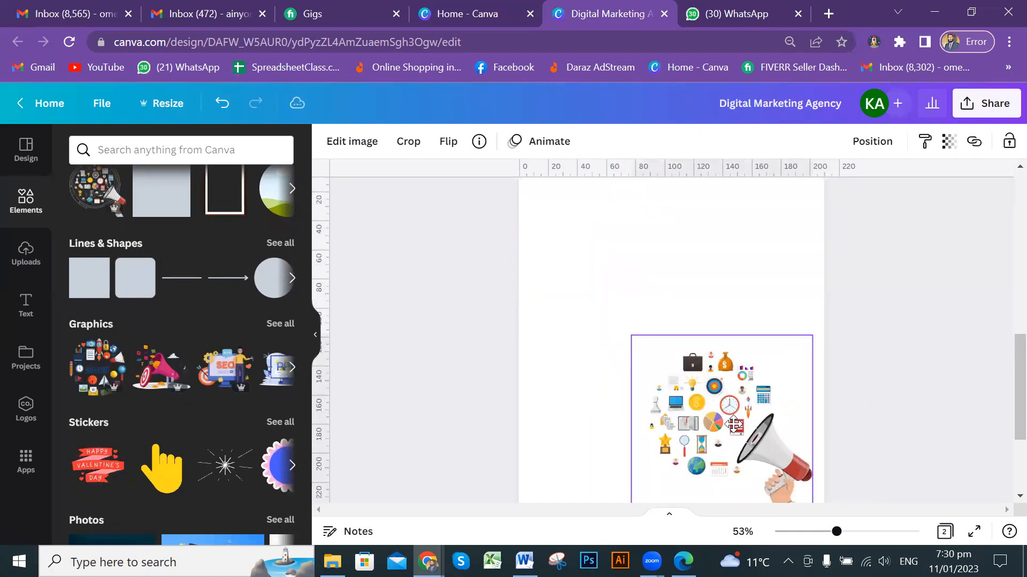
pyautogui.moveTo(721, 386); pyautogui.dragTo(721, 425)
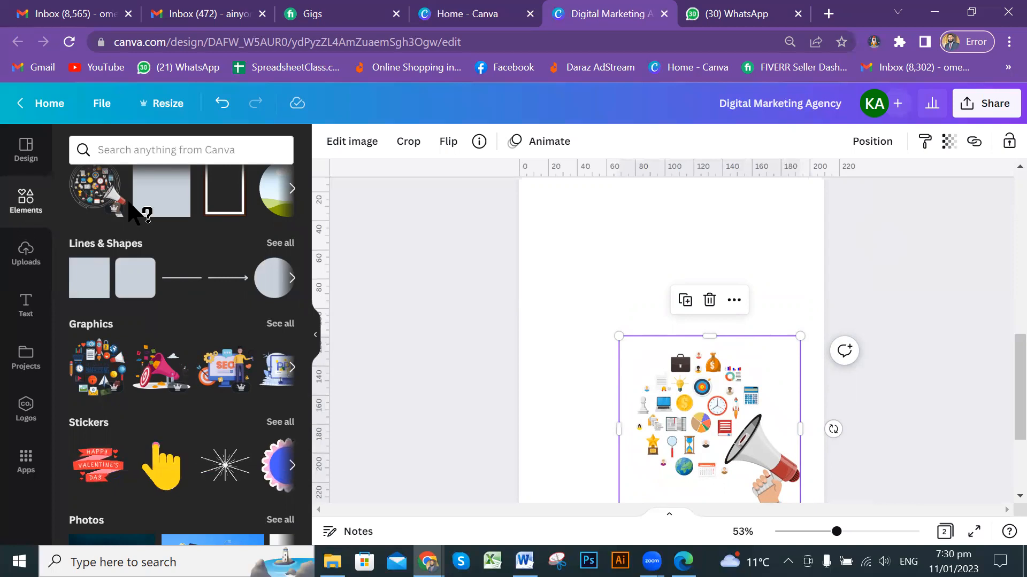
# - Search the elements for "frame" and show all results in the Frames category
pyautogui.scroll(2, 168, 235)
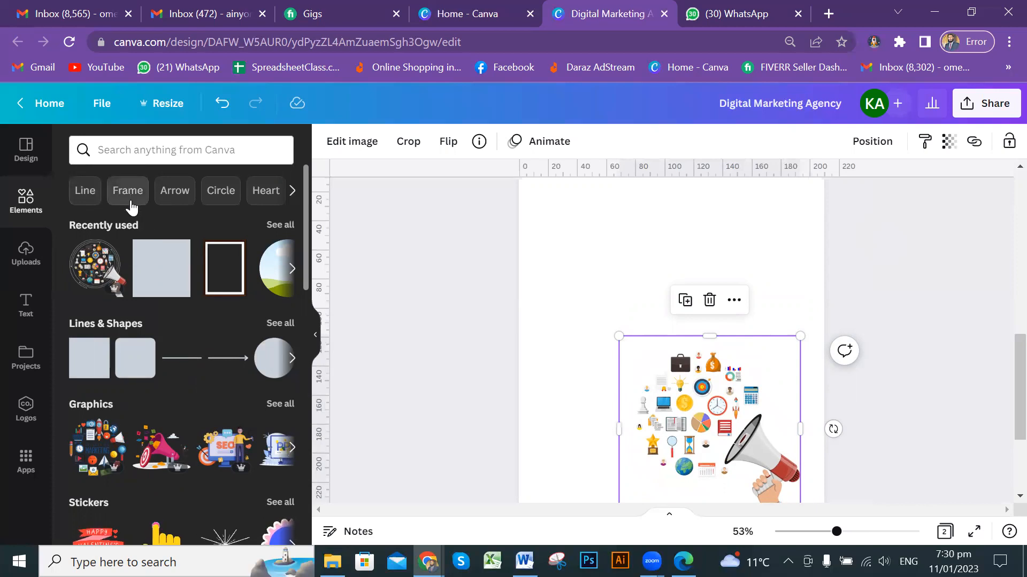
pyautogui.click(183, 150)
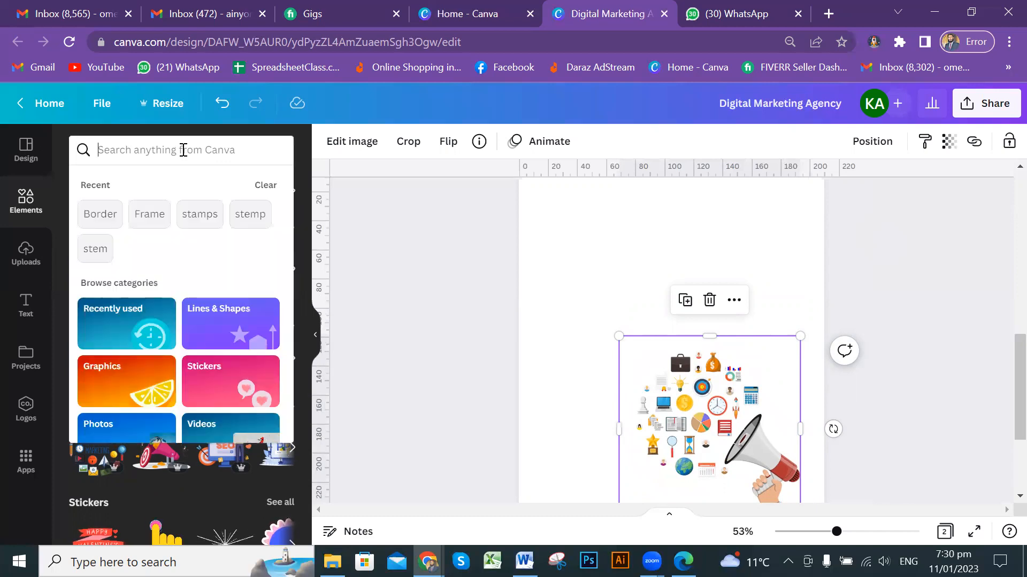
pyautogui.write('frame')
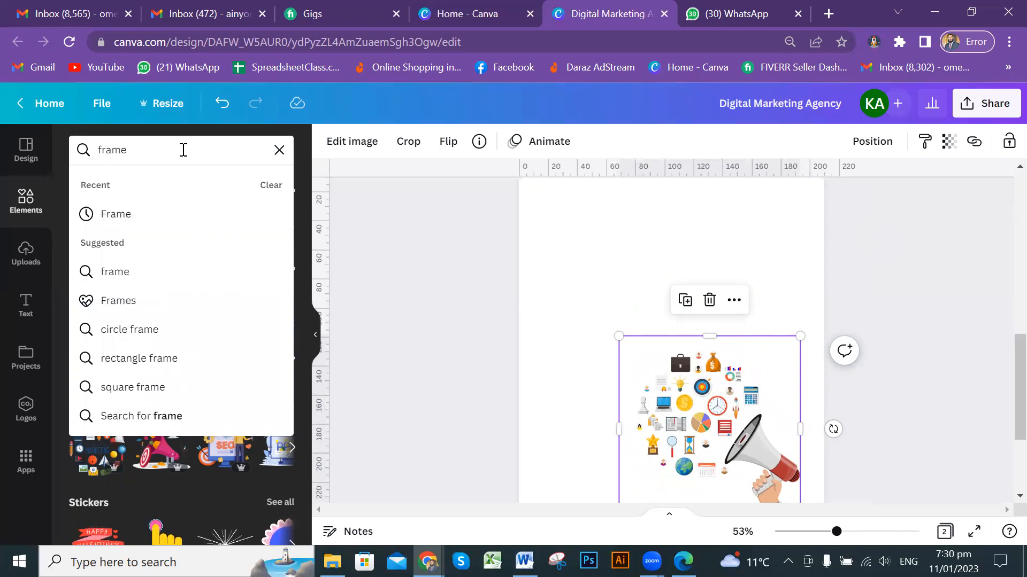
pyautogui.click(114, 271)
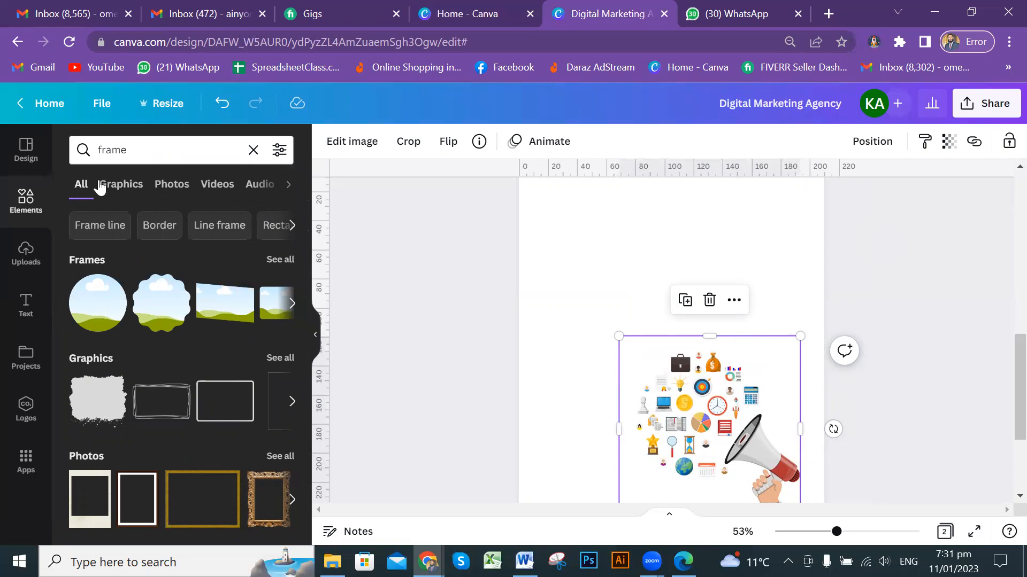
pyautogui.click(276, 265)
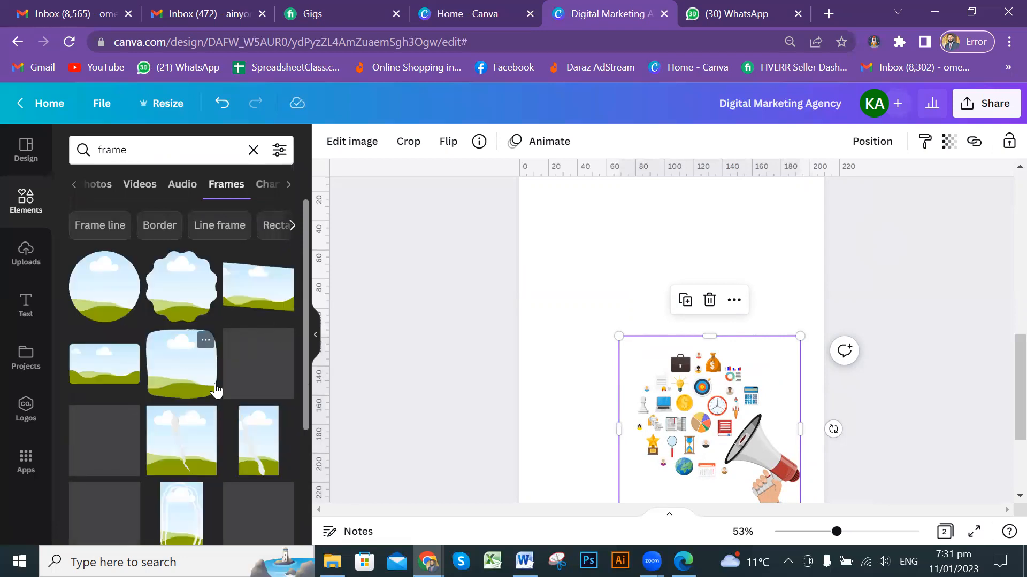
# - Add the desktop monitor frame to page 2 and position it above the megaphone graphic
pyautogui.scroll(-5, 209, 374)
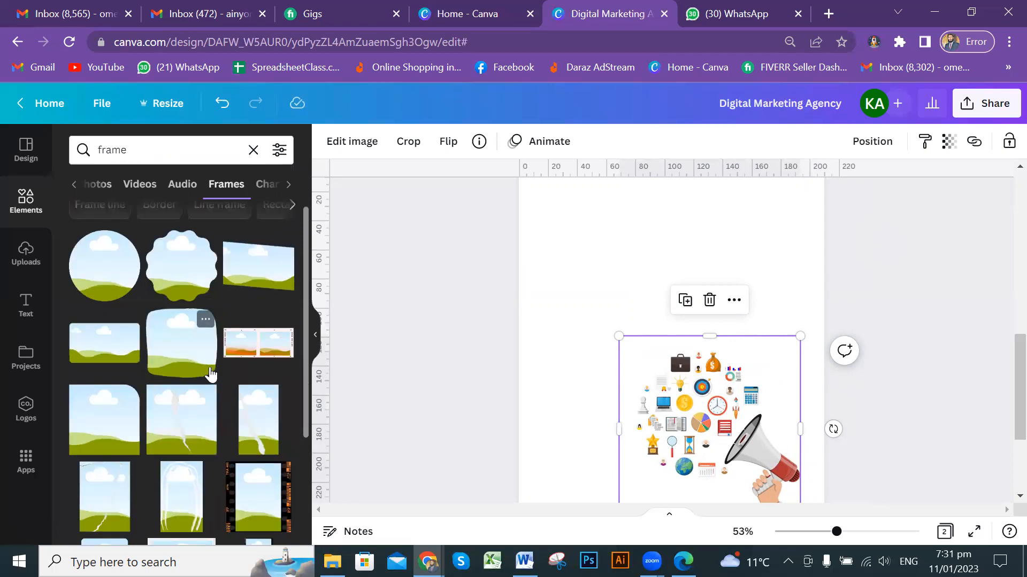
pyautogui.scroll(-3, 201, 365)
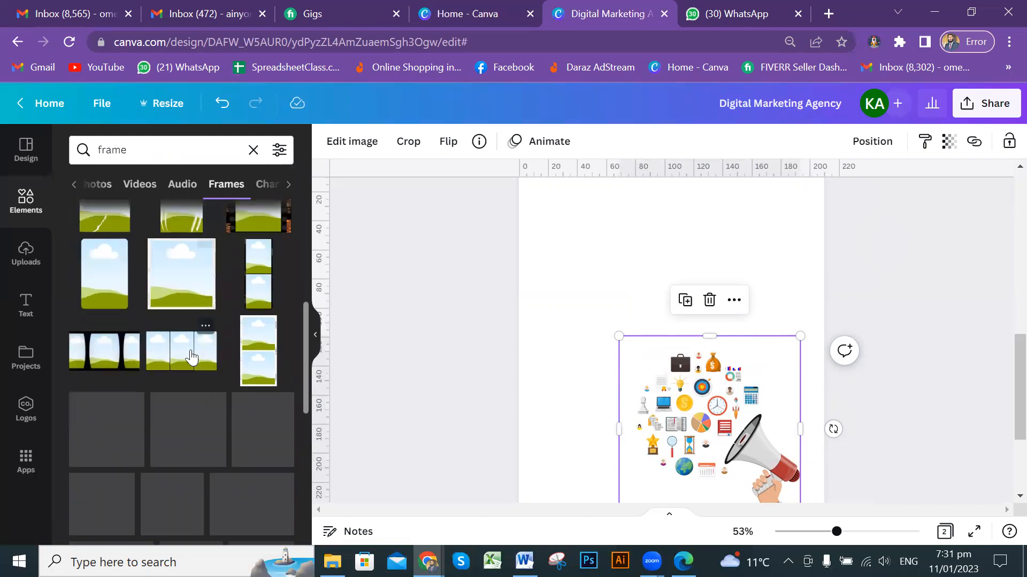
pyautogui.scroll(-2, 192, 361)
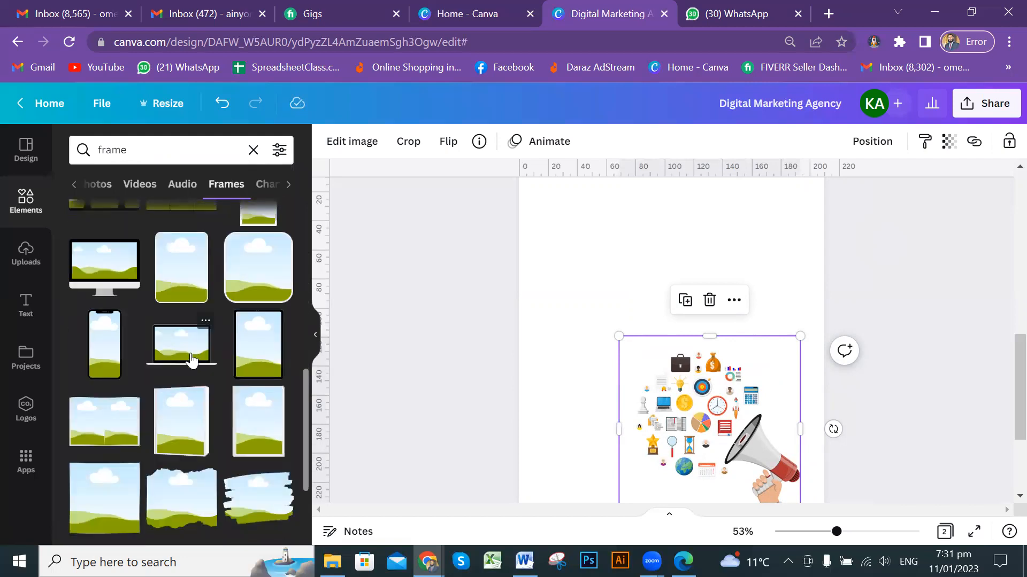
pyautogui.scroll(2, 149, 353)
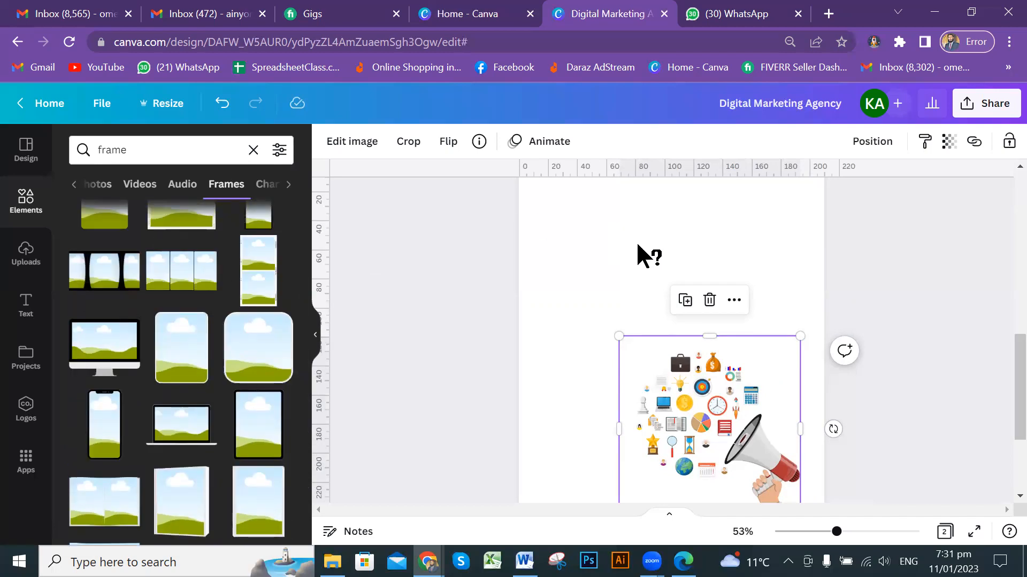
pyautogui.scroll(2, 636, 241)
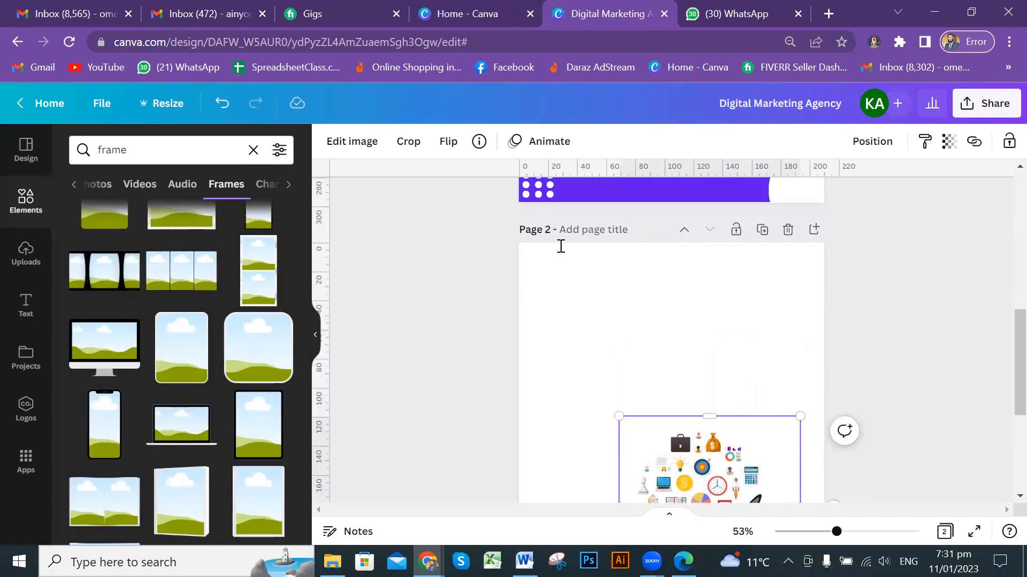
pyautogui.click(105, 354)
pyautogui.moveTo(616, 436); pyautogui.dragTo(610, 298)
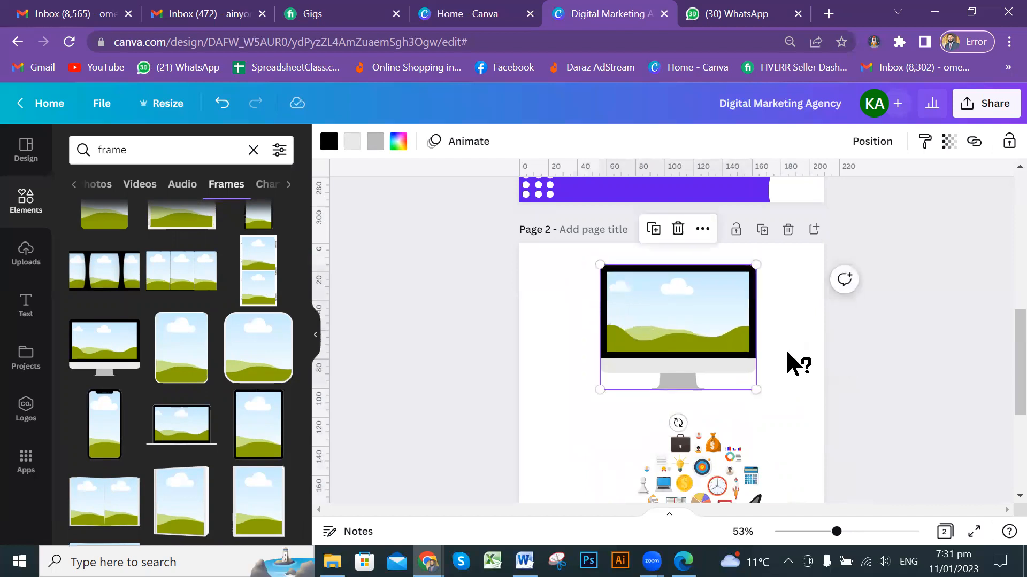
pyautogui.keyDown('ctrl'); pyautogui.scroll(2, 805, 365); pyautogui.keyUp('ctrl')
pyautogui.scroll(-2, 776, 396)
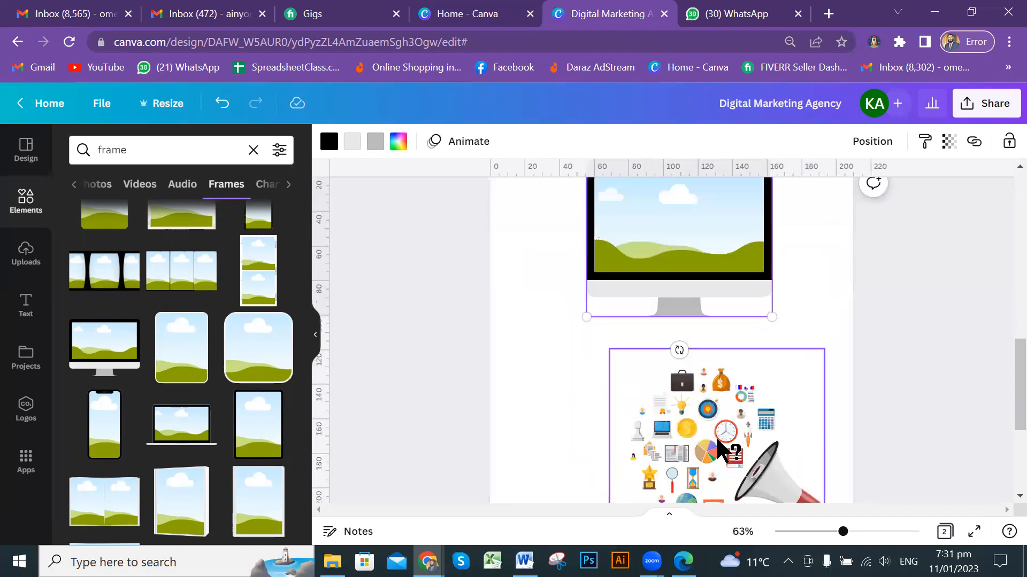
pyautogui.scroll(2, 784, 348)
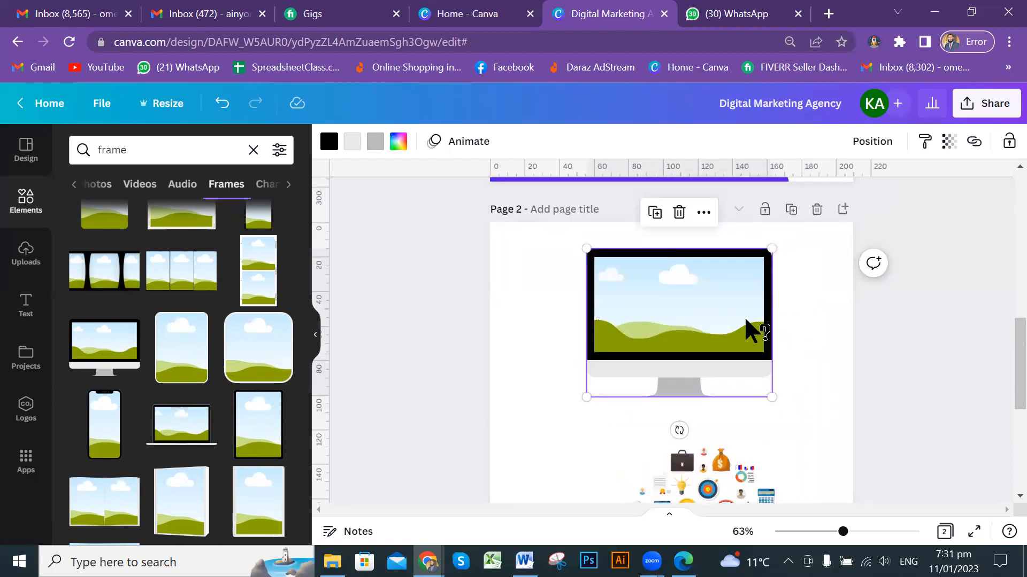
# - Enlarge the desktop monitor frame to span most of page 2's width and center it near the top of the page
pyautogui.moveTo(543, 412); pyautogui.dragTo(502, 436)
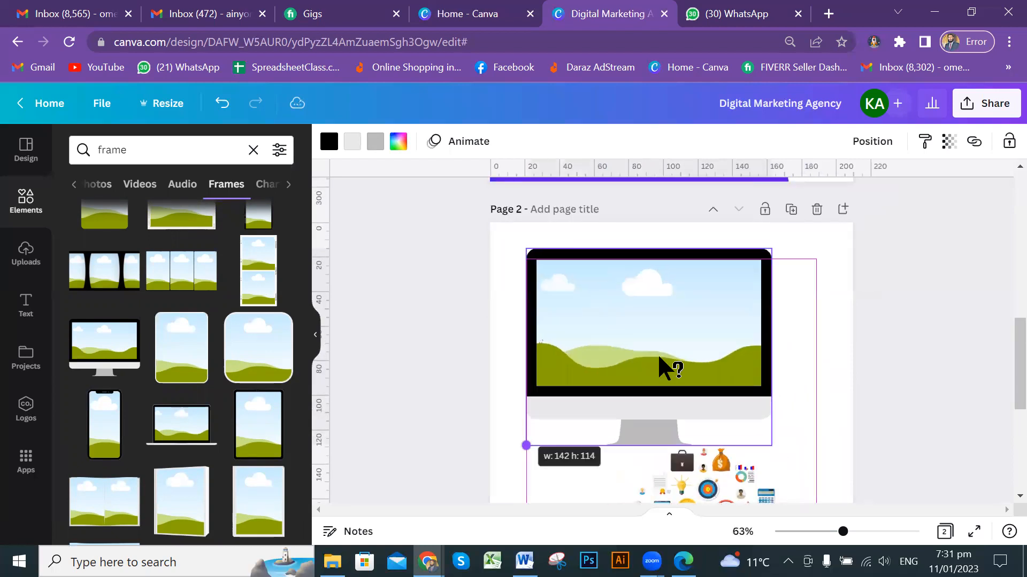
pyautogui.moveTo(683, 348); pyautogui.dragTo(681, 332)
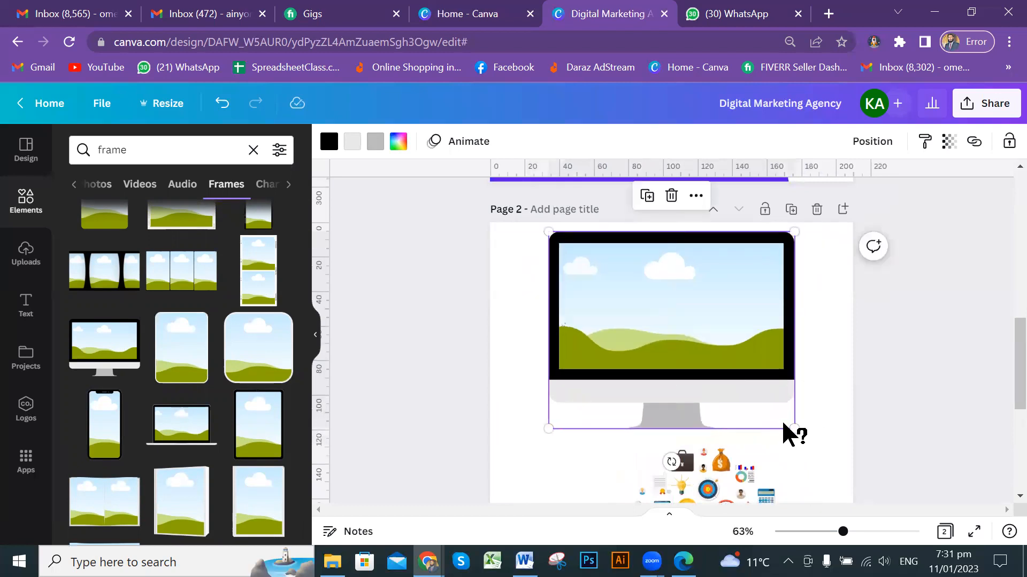
pyautogui.moveTo(821, 445); pyautogui.dragTo(826, 454)
pyautogui.moveTo(720, 360); pyautogui.dragTo(684, 349)
pyautogui.moveTo(524, 464); pyautogui.dragTo(519, 470)
pyautogui.moveTo(672, 360); pyautogui.dragTo(676, 346)
# - Place the megaphone graphic inside the screen of the desktop monitor frame on page 2
pyautogui.scroll(-2, 856, 374)
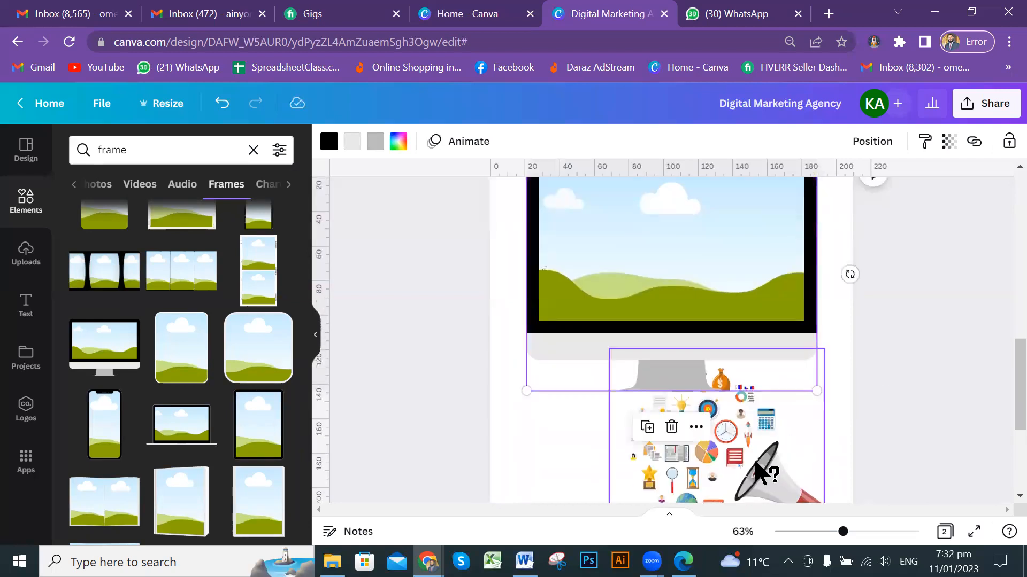
pyautogui.scroll(2, 813, 363)
pyautogui.scroll(-3, 853, 435)
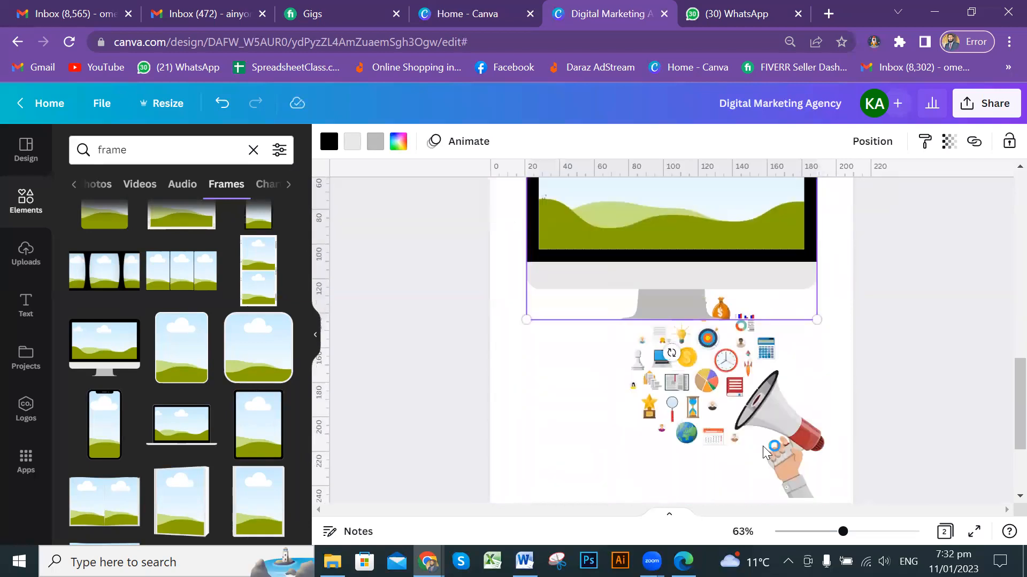
pyautogui.scroll(2, 690, 298)
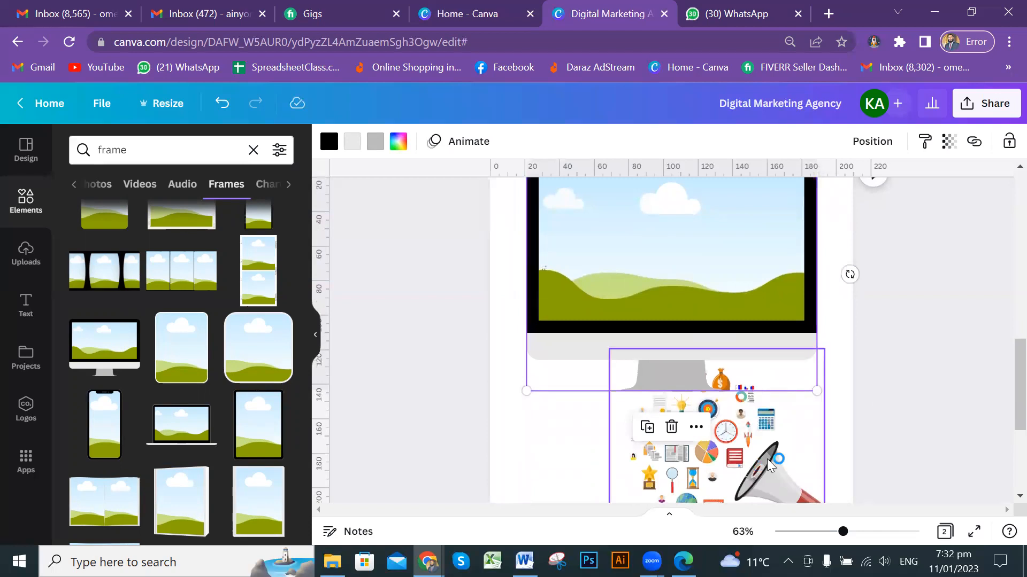
pyautogui.moveTo(759, 393); pyautogui.dragTo(730, 271)
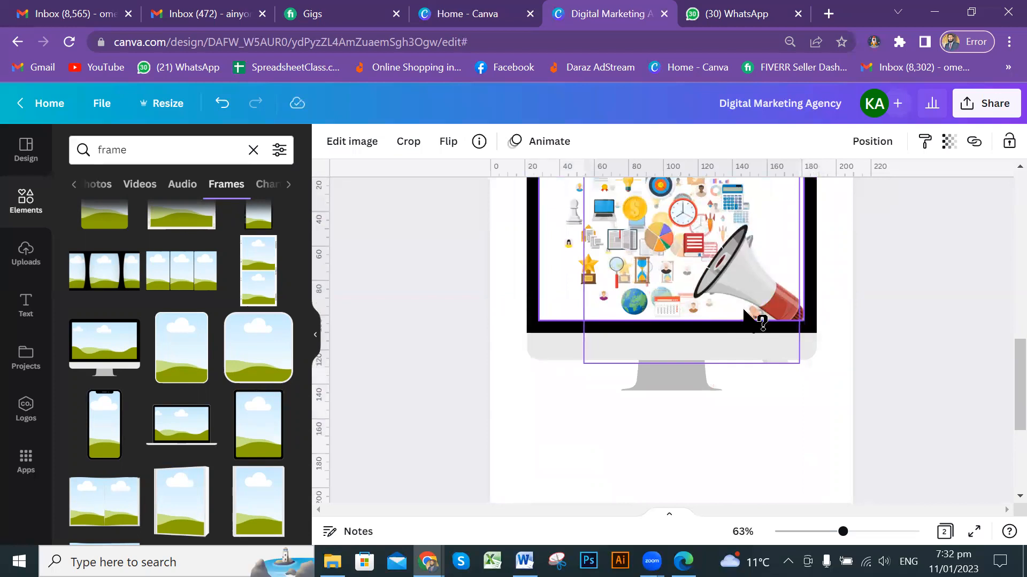
pyautogui.moveTo(744, 309); pyautogui.dragTo(781, 357)
pyautogui.scroll(2, 781, 358)
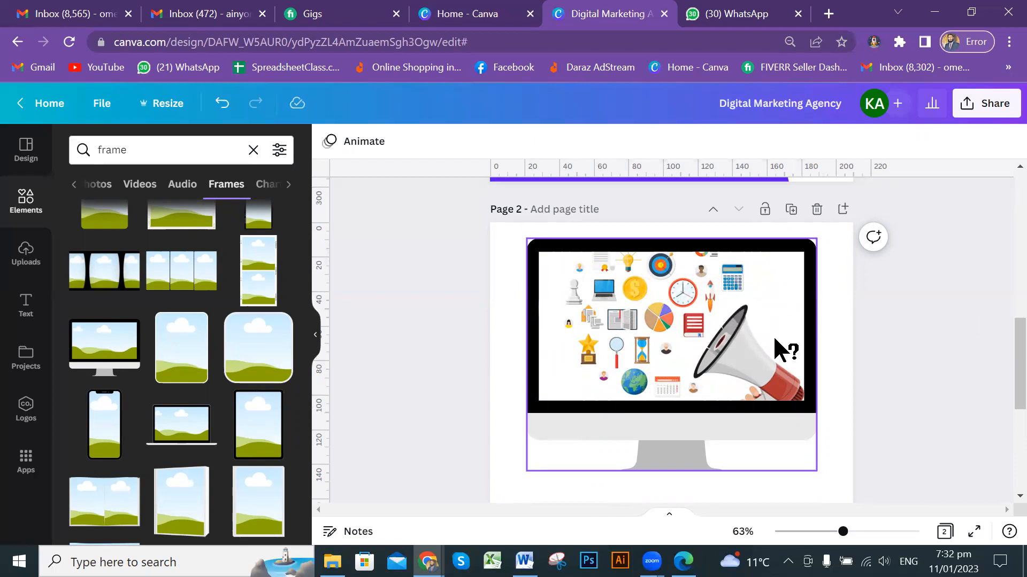
# - Reposition the megaphone image lower within the monitor frame so that the briefcase and money bag icons show
pyautogui.scroll(-2, 775, 348)
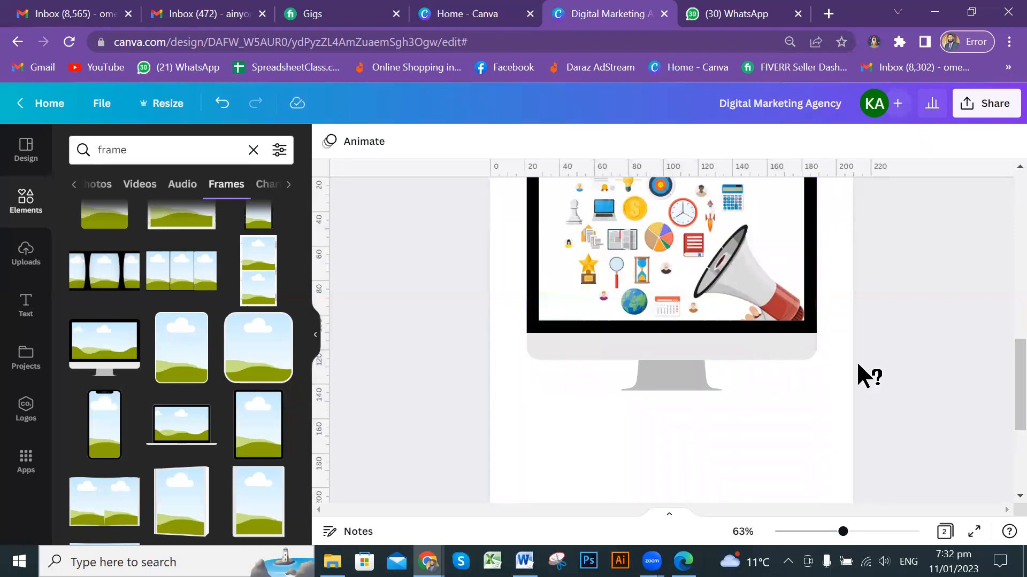
pyautogui.scroll(-1, 856, 361)
pyautogui.scroll(3, 856, 361)
pyautogui.doubleClick(688, 335)
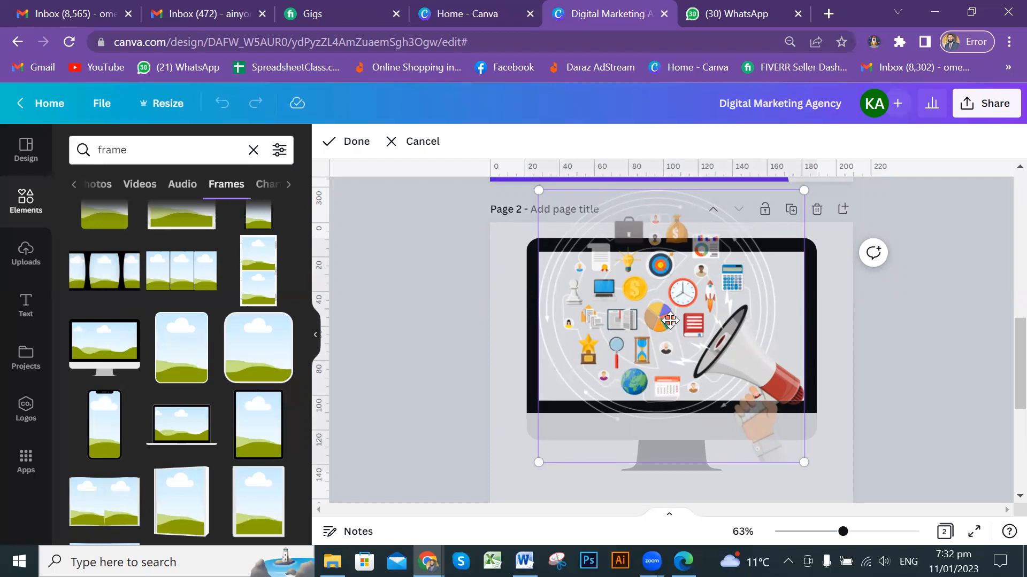
pyautogui.moveTo(681, 330); pyautogui.dragTo(682, 375)
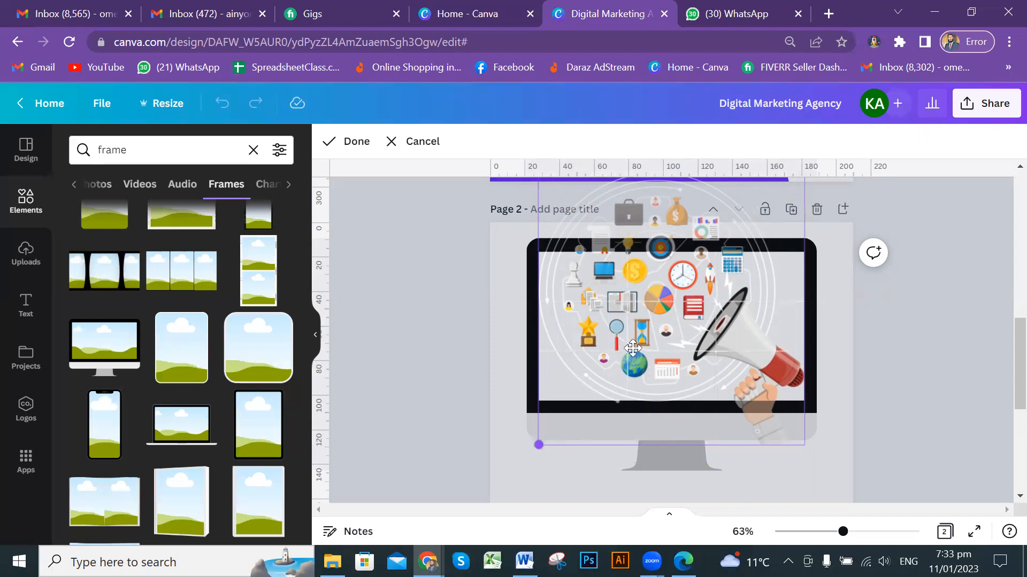
pyautogui.moveTo(715, 298); pyautogui.dragTo(769, 393)
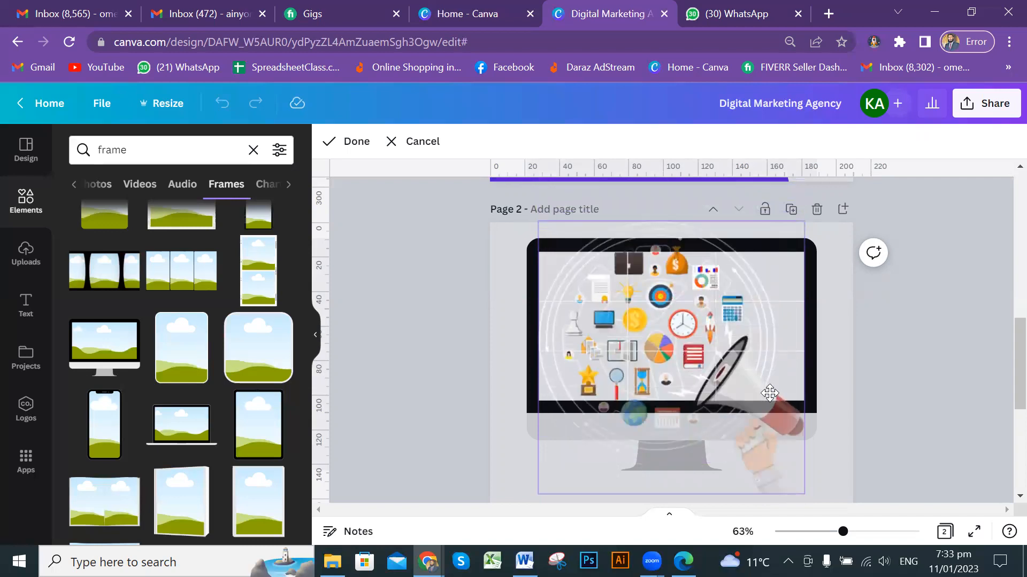
pyautogui.click(912, 366)
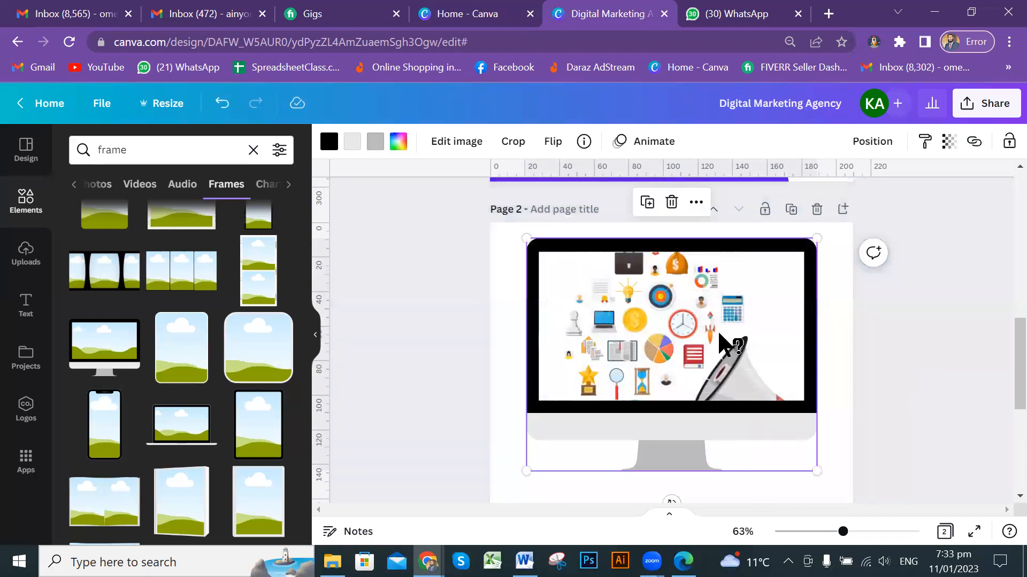
# - Delete the megaphone image from the monitor frame, keeping the empty frame on page 2
pyautogui.doubleClick(719, 334)
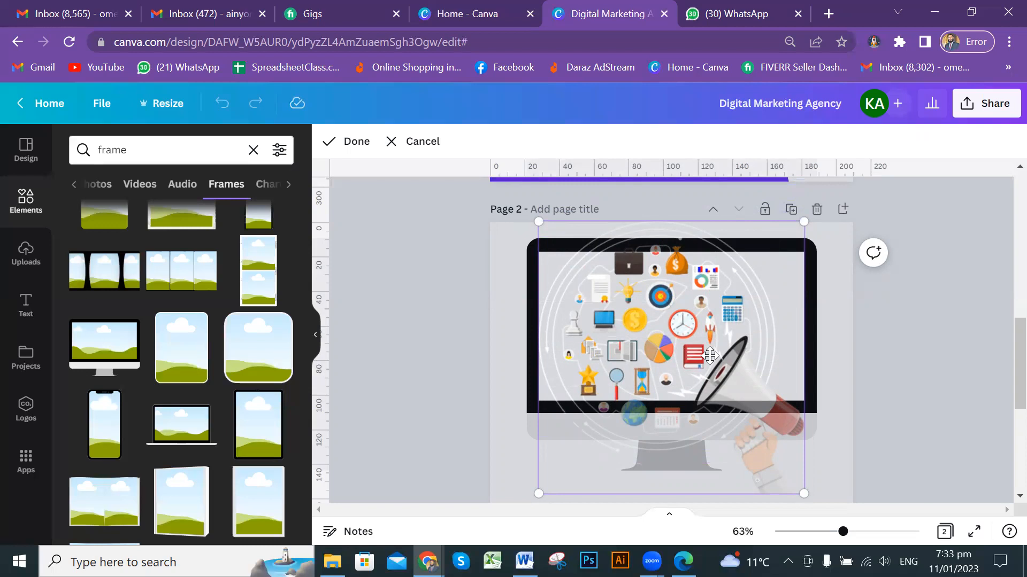
pyautogui.press('Return')
pyautogui.press('Delete')
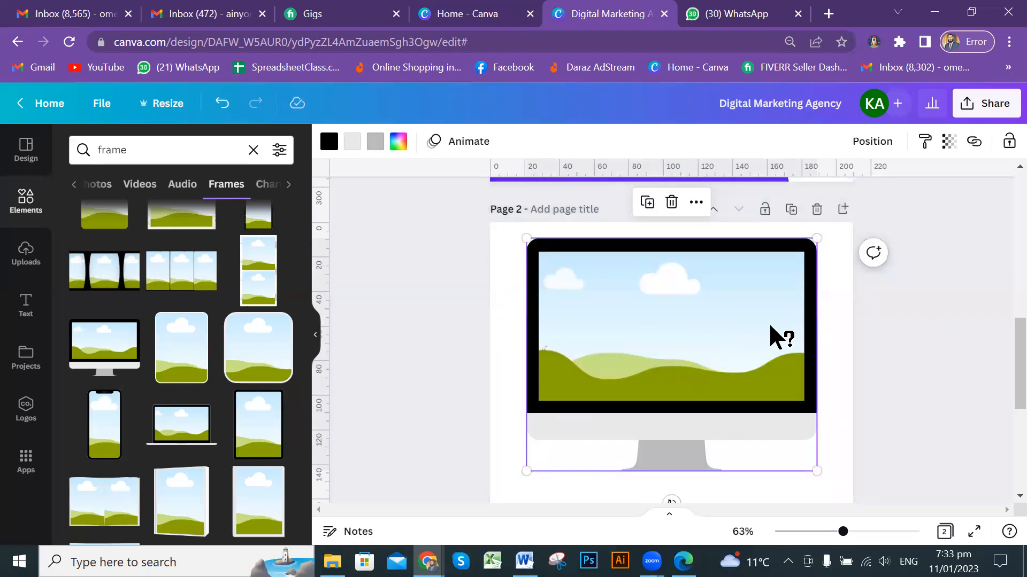
pyautogui.scroll(-3, 770, 330)
pyautogui.scroll(-3, 770, 330)
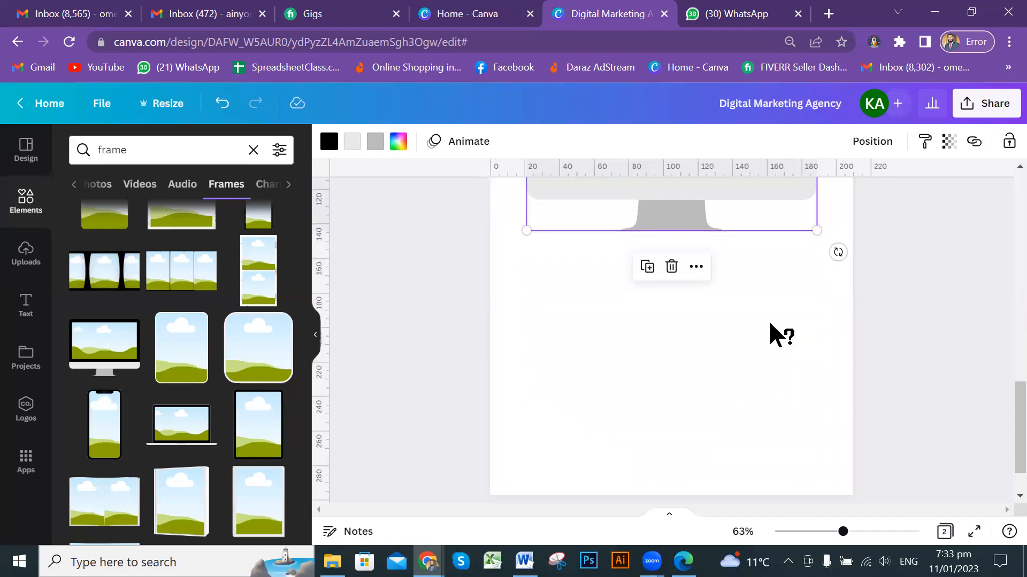
pyautogui.scroll(3, 768, 327)
pyautogui.scroll(3, 762, 301)
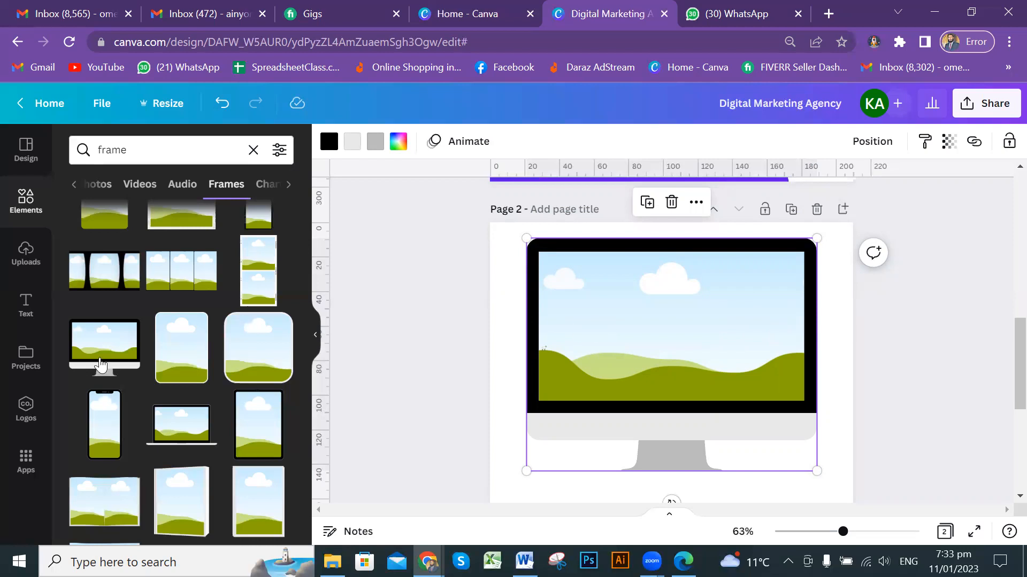
# - Add the black film strip frame to page 2 below the monitor and align it with the page's left edge
pyautogui.scroll(4, 184, 384)
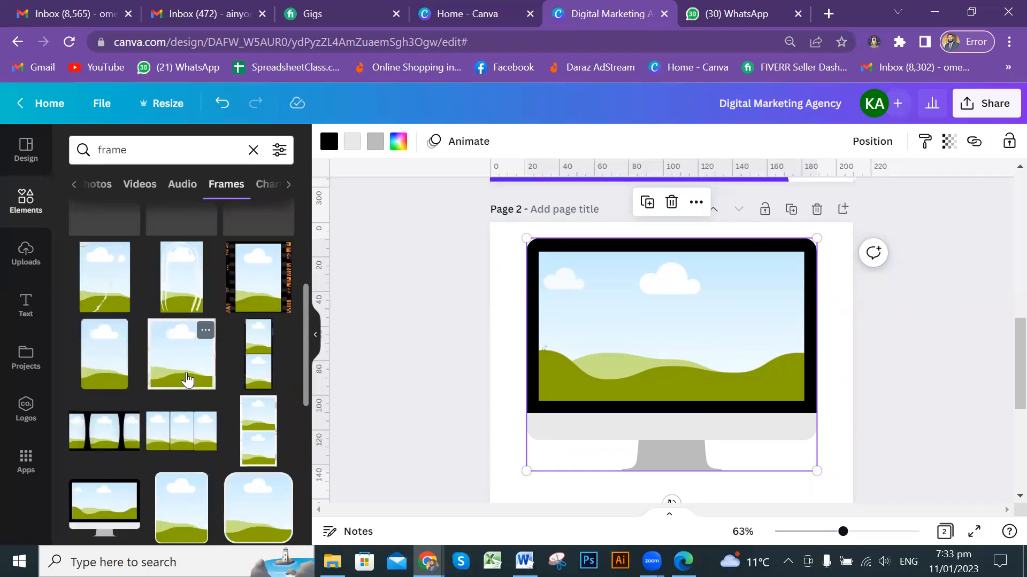
pyautogui.scroll(3, 190, 380)
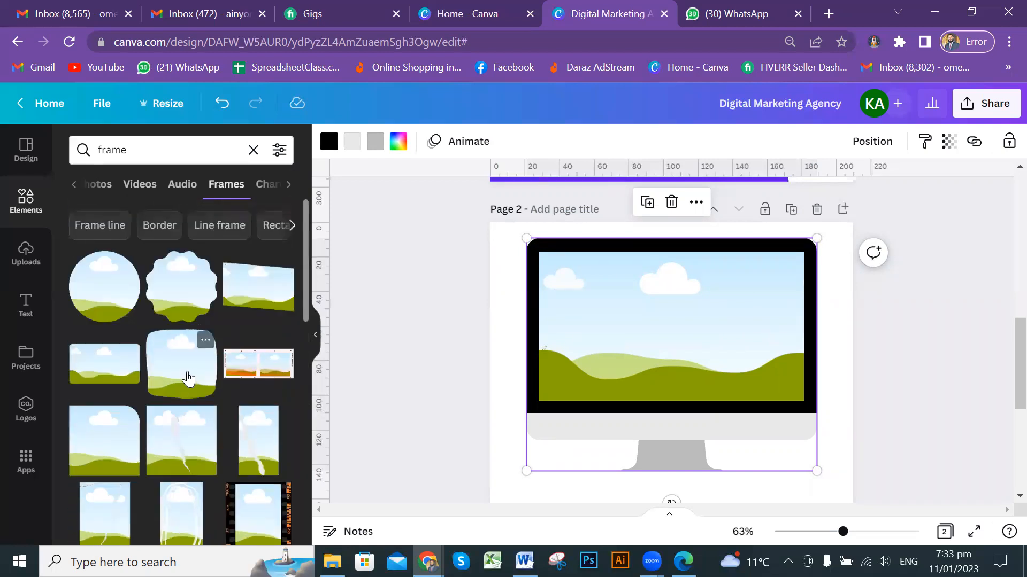
pyautogui.scroll(-1, 262, 380)
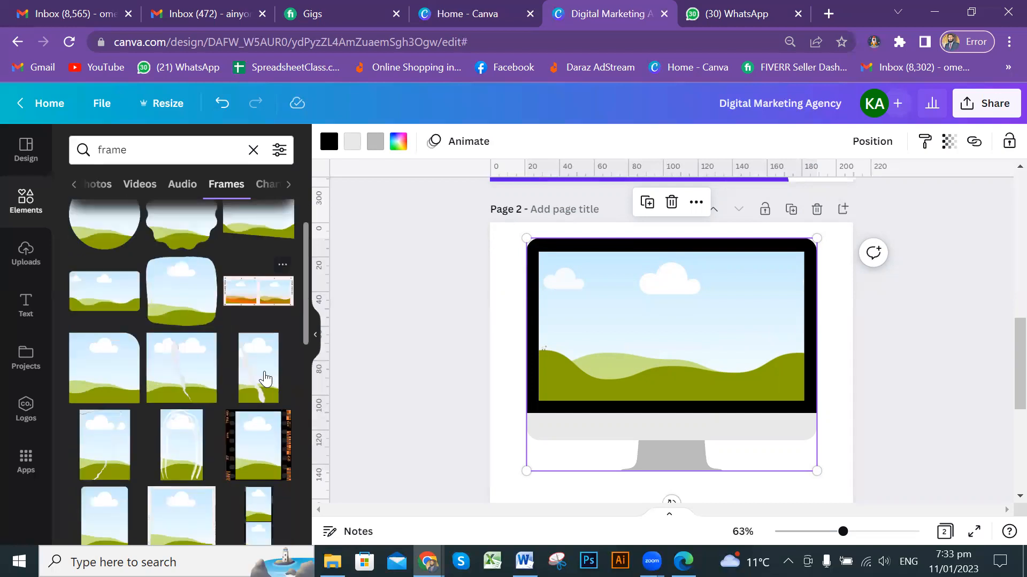
pyautogui.scroll(-3, 626, 337)
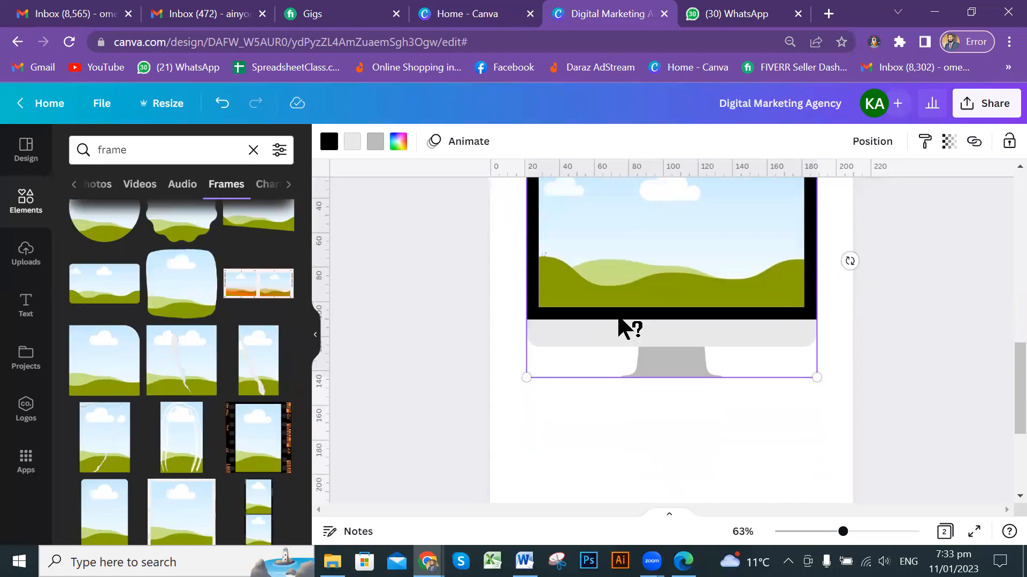
pyautogui.scroll(-1, 214, 377)
pyautogui.scroll(-2, 219, 369)
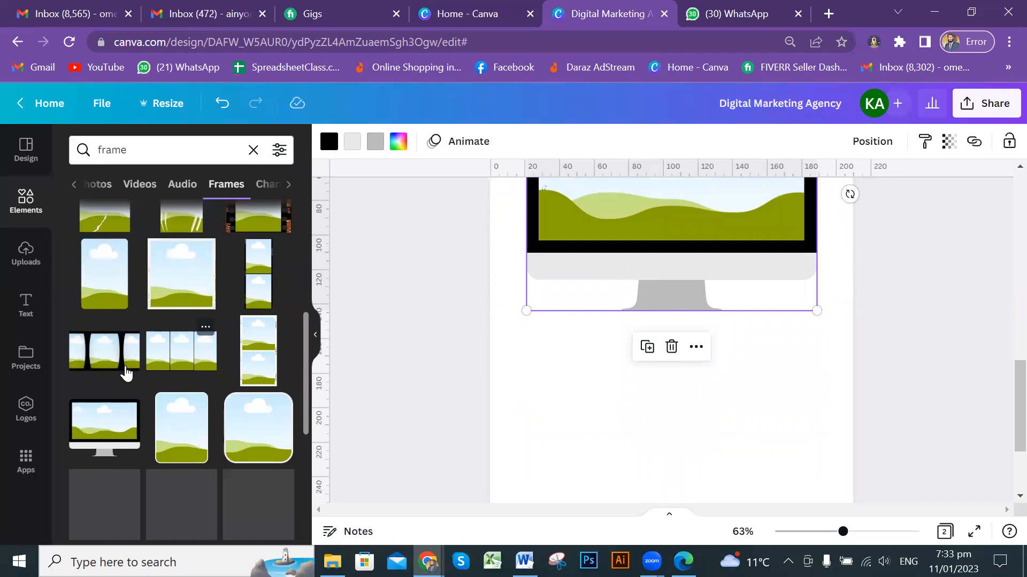
pyautogui.scroll(-3, 607, 339)
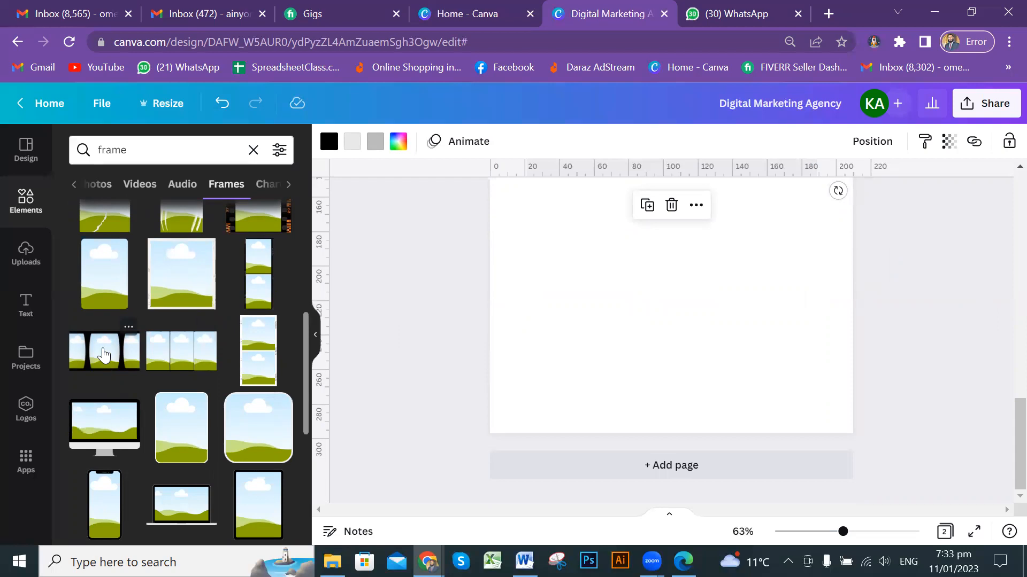
pyautogui.moveTo(135, 354); pyautogui.dragTo(615, 321)
pyautogui.moveTo(677, 365); pyautogui.dragTo(604, 401)
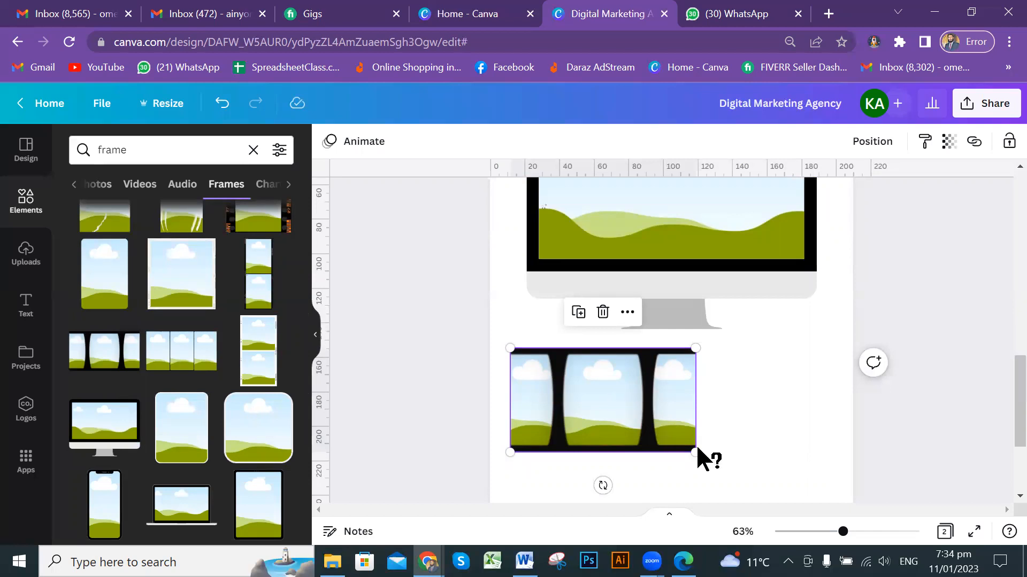
pyautogui.moveTo(646, 415); pyautogui.dragTo(642, 415)
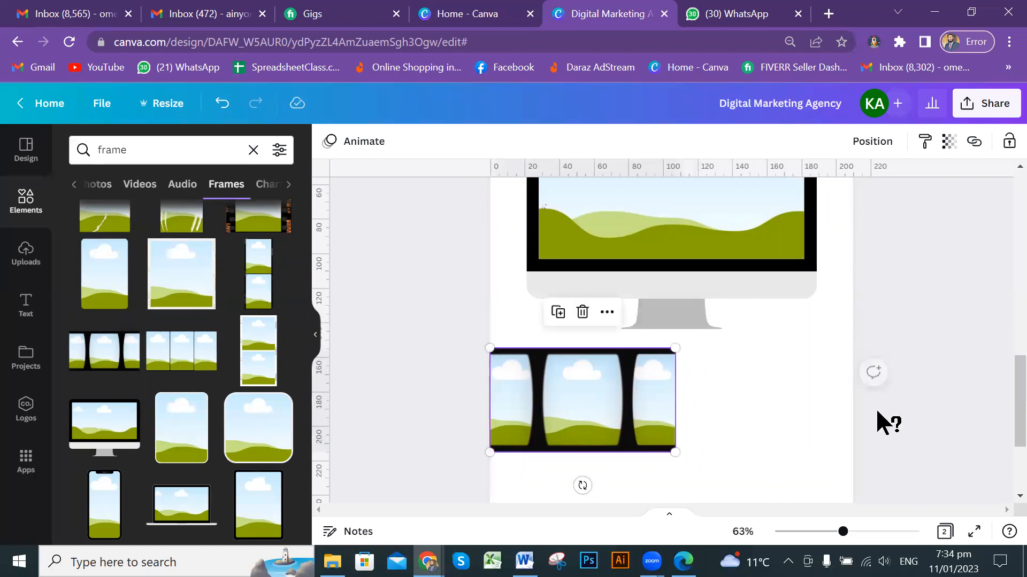
# - Duplicate the film strip frame and place the copy directly beside the original, extending the strip across the page width
pyautogui.click(769, 404)
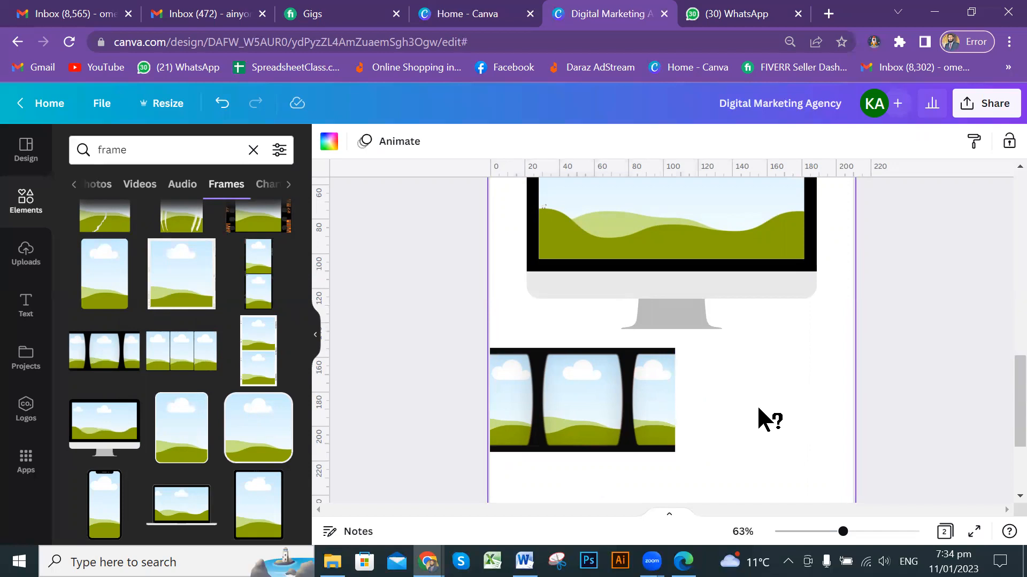
pyautogui.click(618, 401)
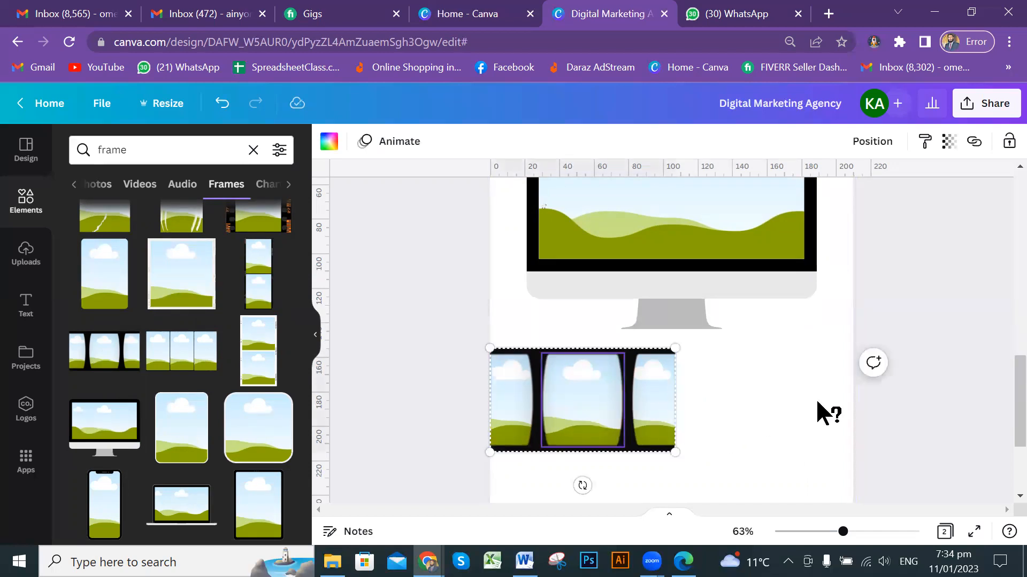
pyautogui.click(748, 409)
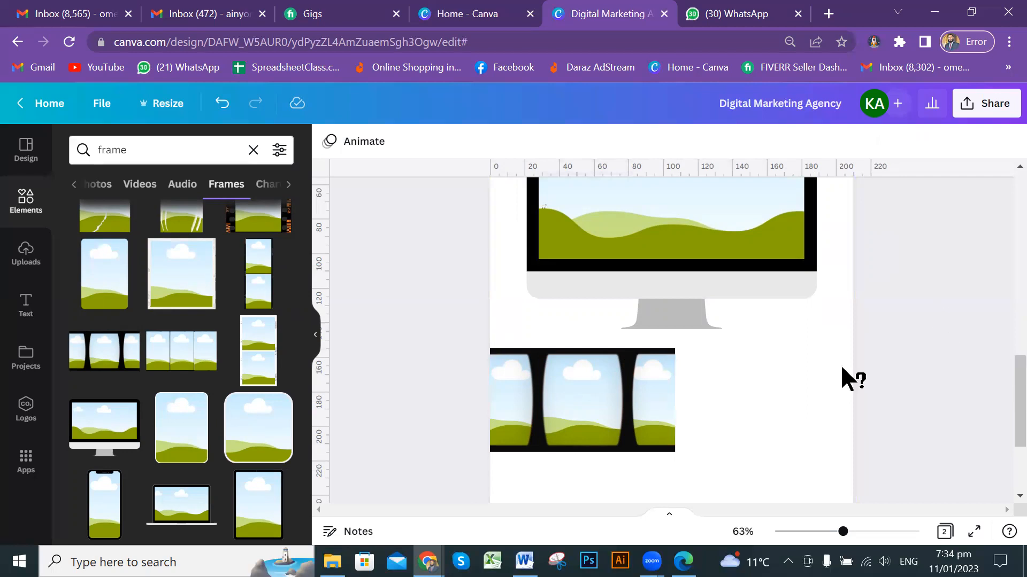
pyautogui.click(615, 408)
pyautogui.moveTo(618, 408); pyautogui.dragTo(801, 401)
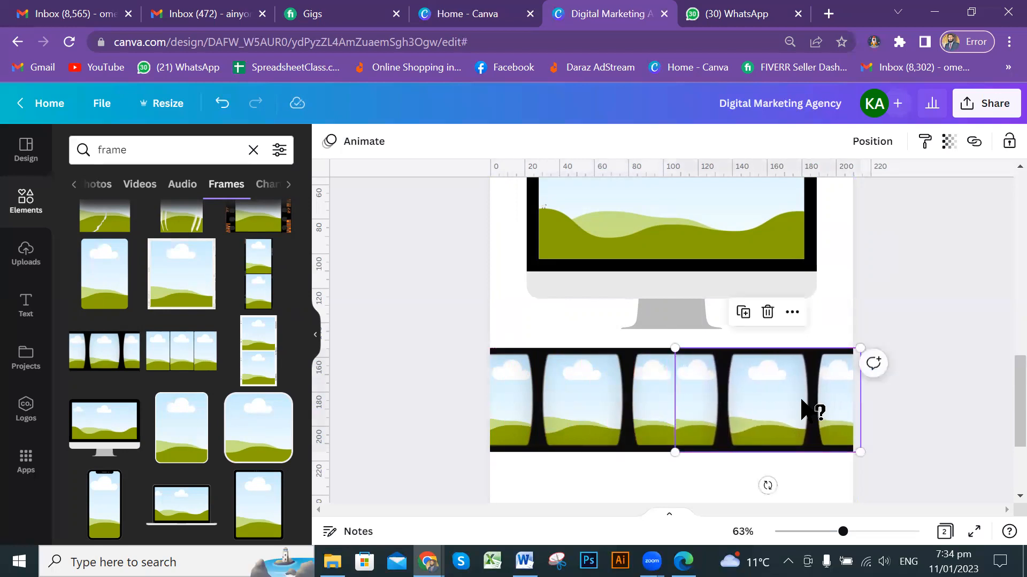
pyautogui.click(921, 352)
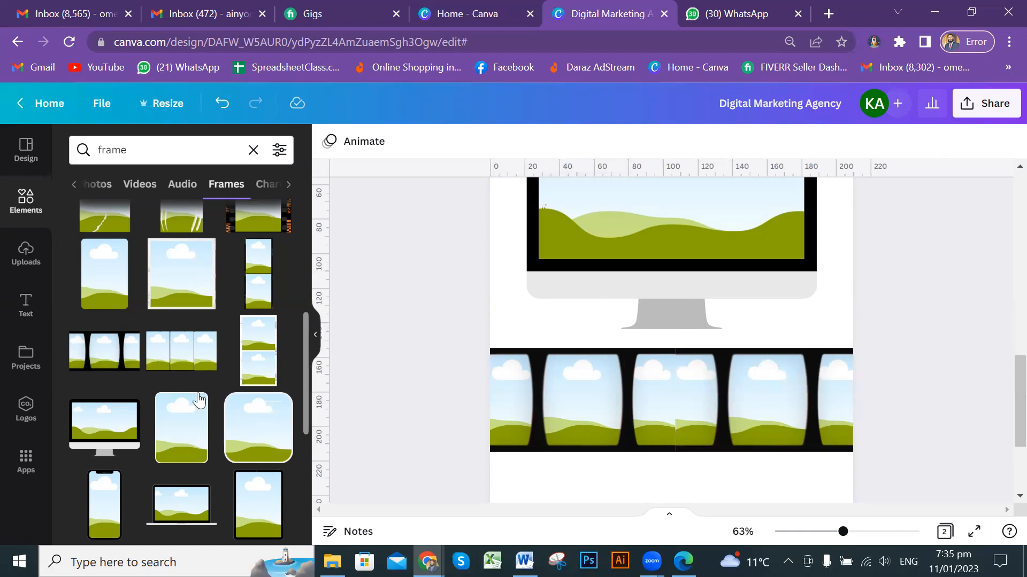
# - Open the uploaded images and look through them for pictures suited to the frames
pyautogui.scroll(10, 184, 353)
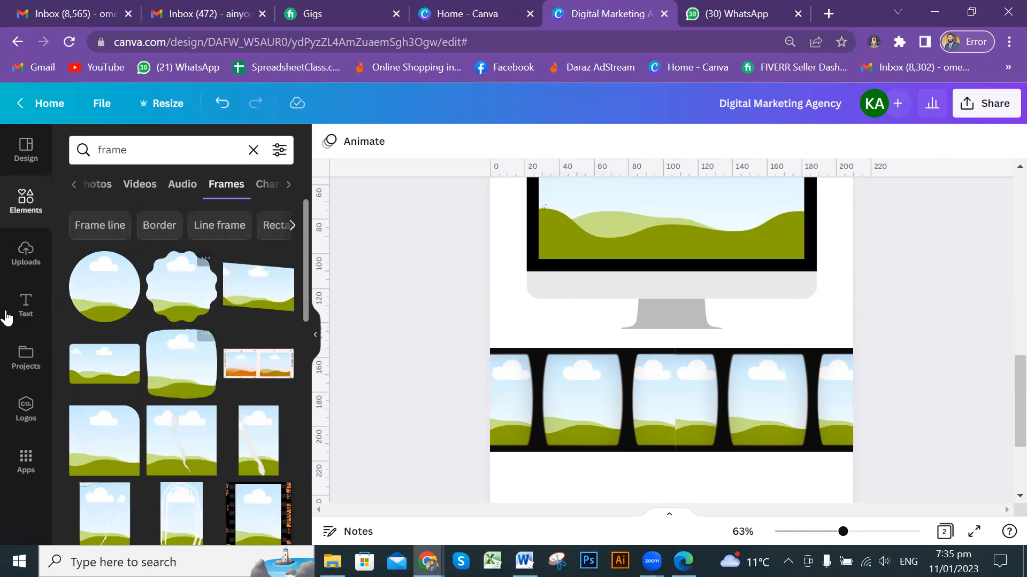
pyautogui.click(24, 258)
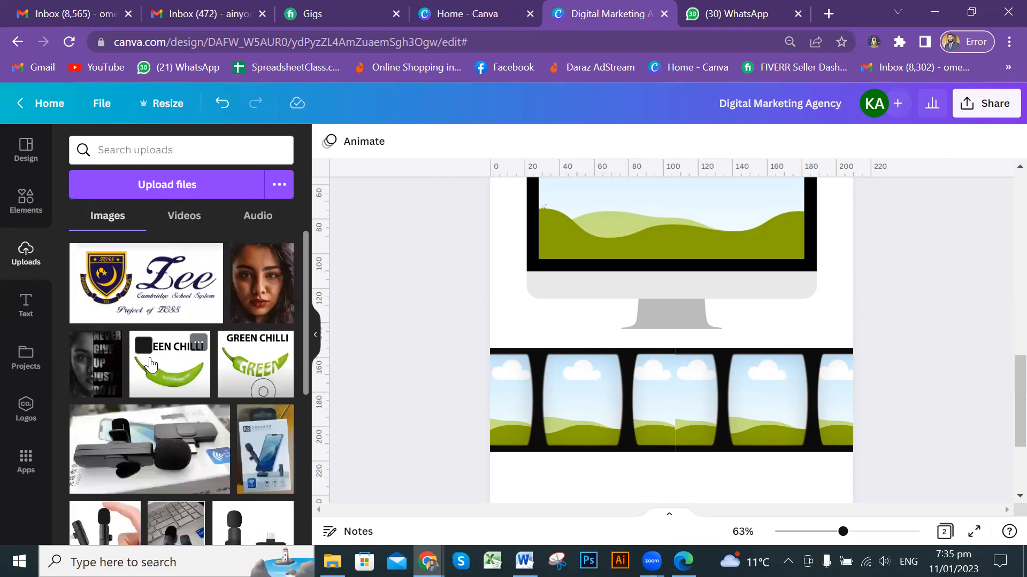
pyautogui.scroll(-2, 151, 386)
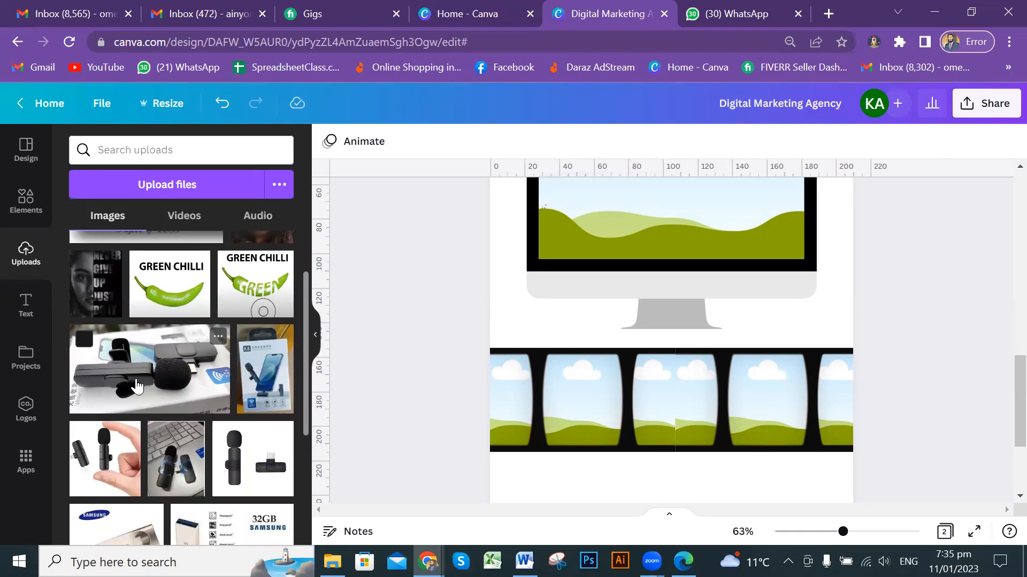
pyautogui.scroll(-2, 198, 407)
pyautogui.scroll(-2, 198, 411)
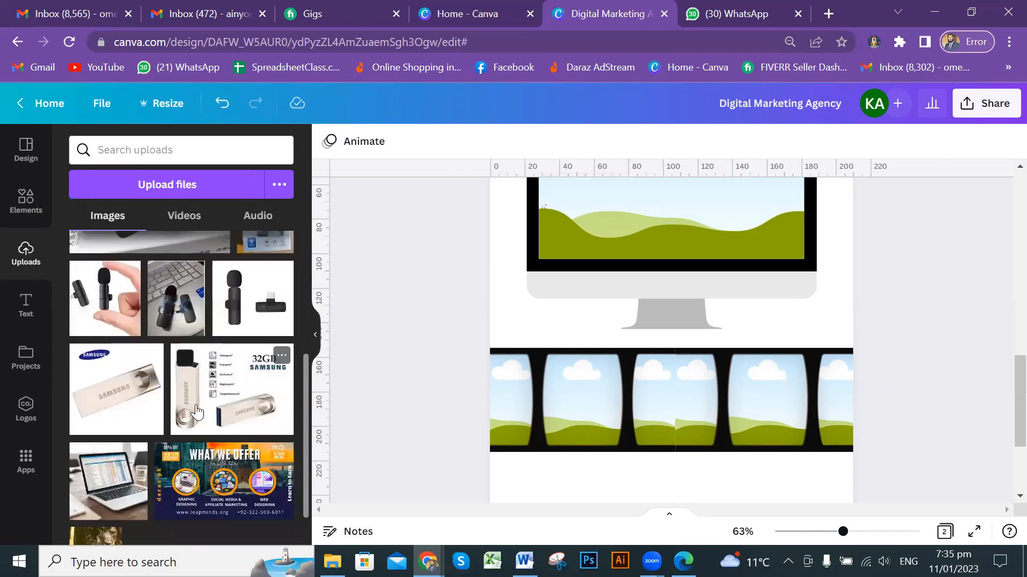
pyautogui.scroll(2, 207, 406)
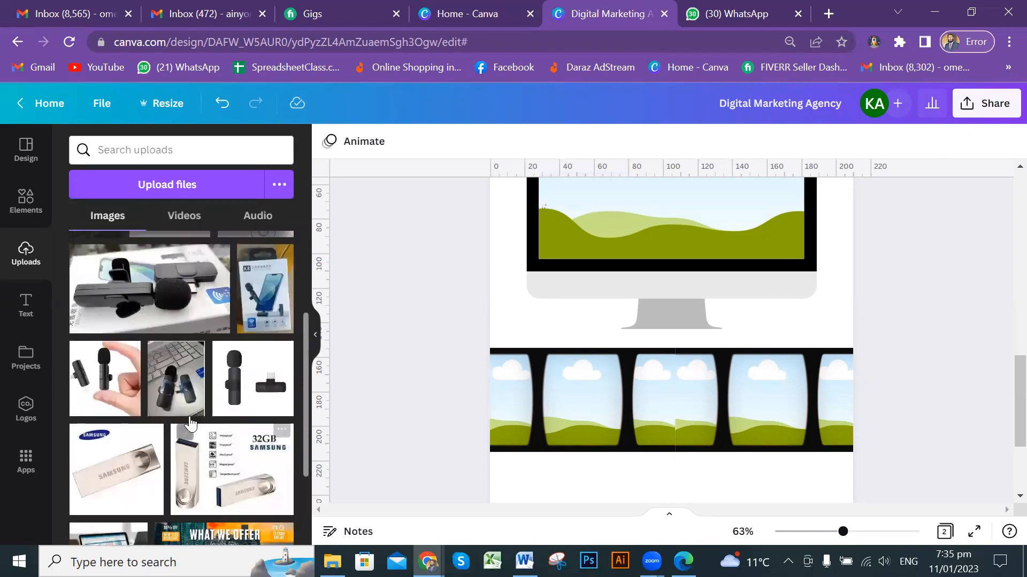
pyautogui.scroll(-2, 219, 410)
pyautogui.scroll(2, 207, 396)
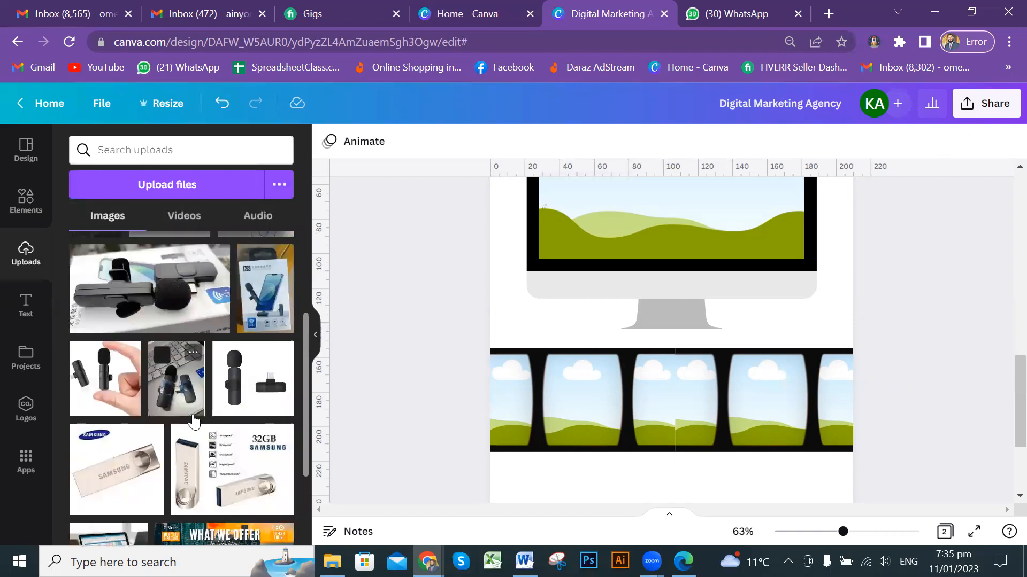
# - Add the uploaded photo of the black microphones on a white box to page 3, reduce it and place it in the page's upper-left area
pyautogui.scroll(2, 187, 417)
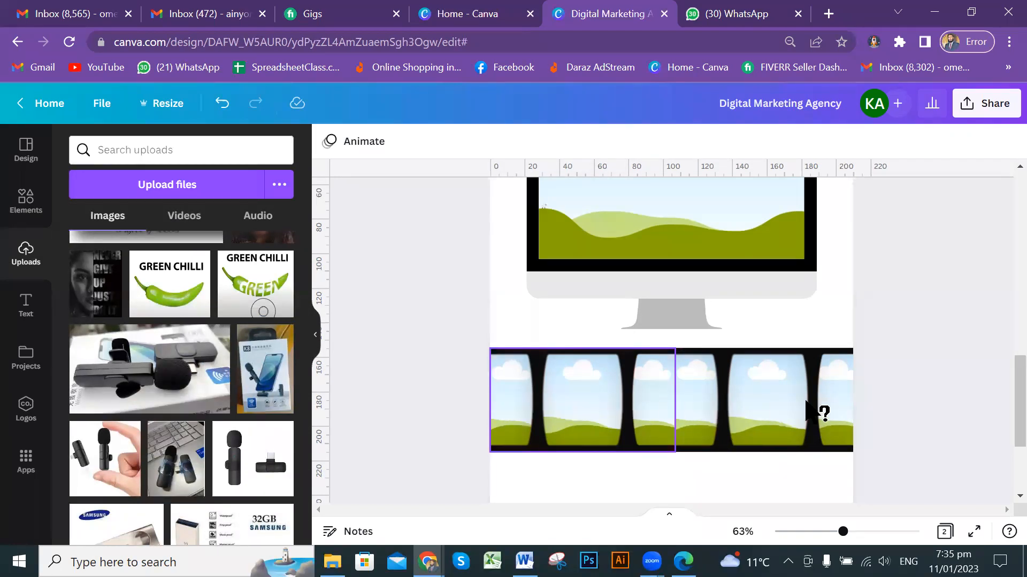
pyautogui.scroll(-3, 454, 369)
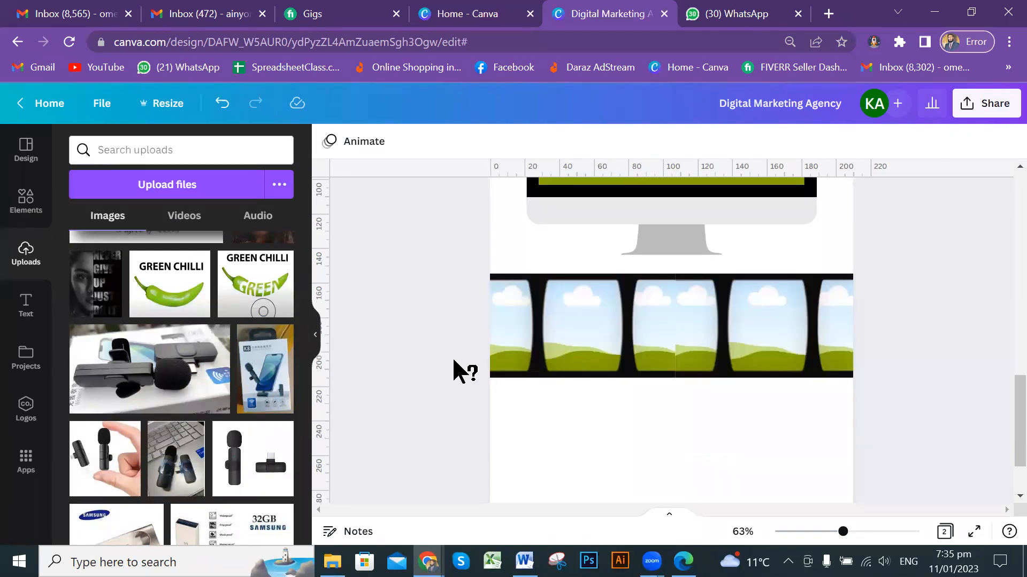
pyautogui.click(707, 468)
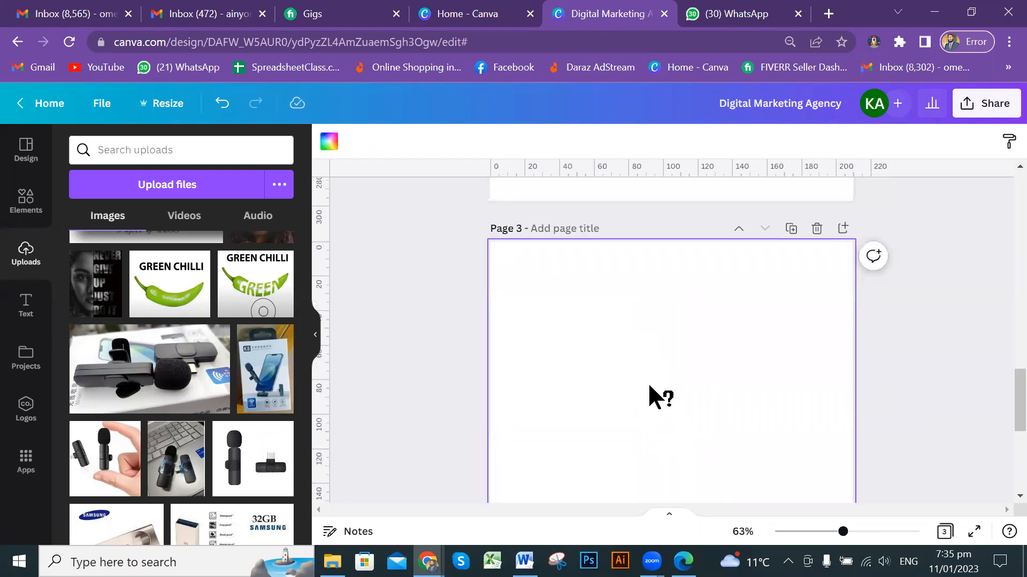
pyautogui.moveTo(140, 378); pyautogui.dragTo(589, 320)
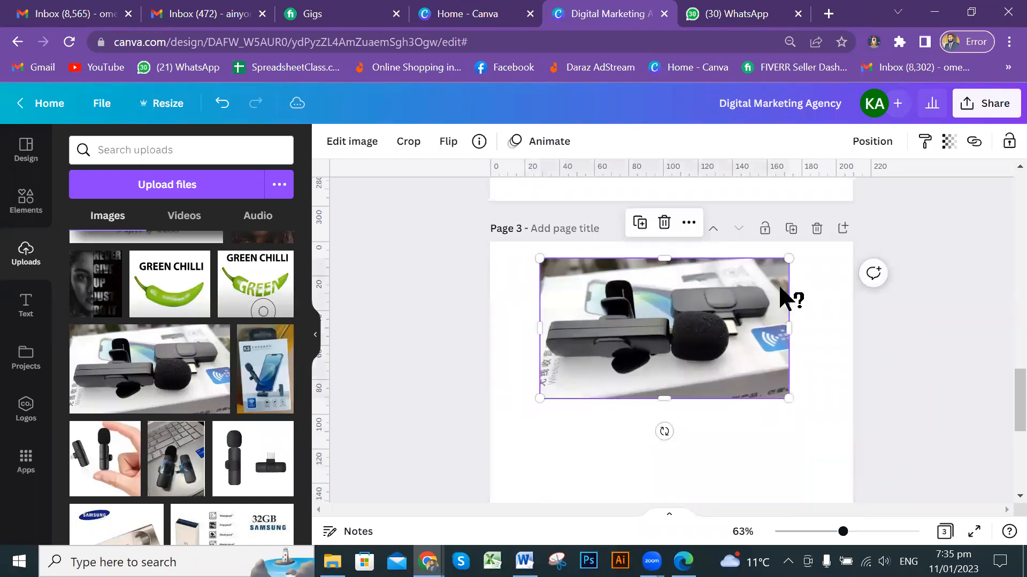
pyautogui.moveTo(745, 268); pyautogui.dragTo(772, 268)
pyautogui.moveTo(761, 336); pyautogui.dragTo(742, 334)
pyautogui.moveTo(678, 345); pyautogui.dragTo(649, 333)
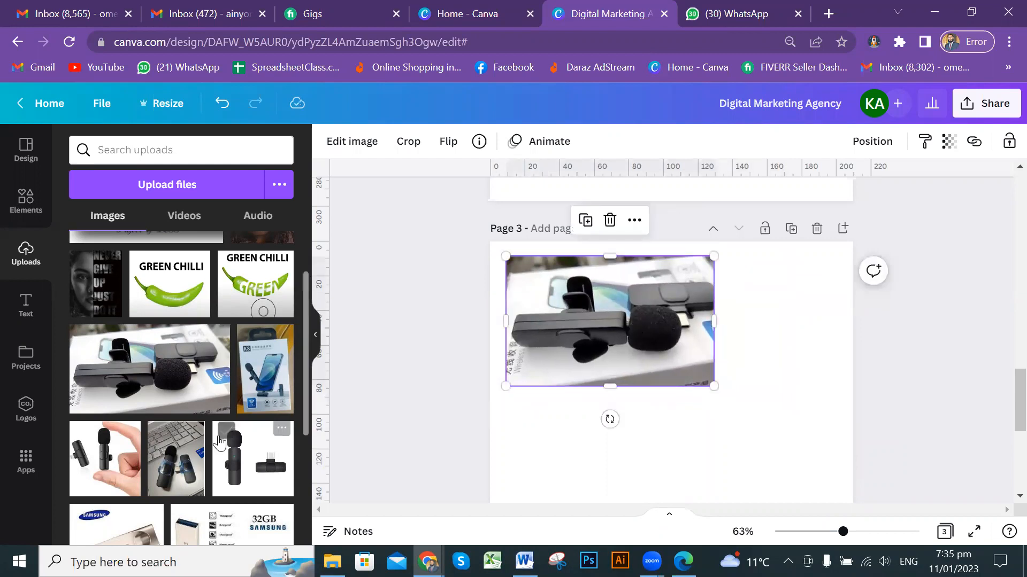
# - Add the uploaded photo of the microphones on a laptop keyboard to page 3
pyautogui.scroll(-2, 84, 404)
pyautogui.click(623, 469)
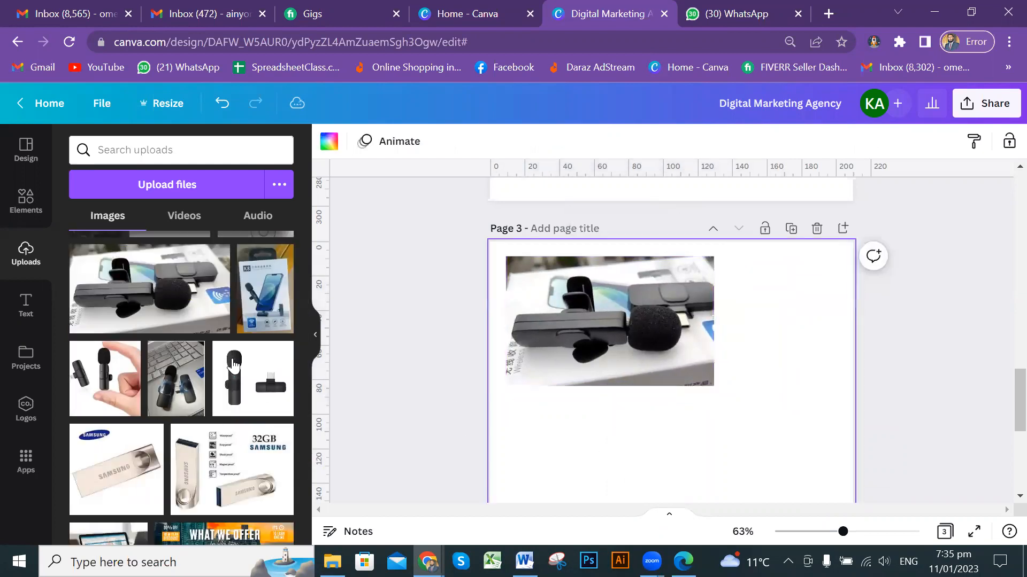
pyautogui.click(190, 369)
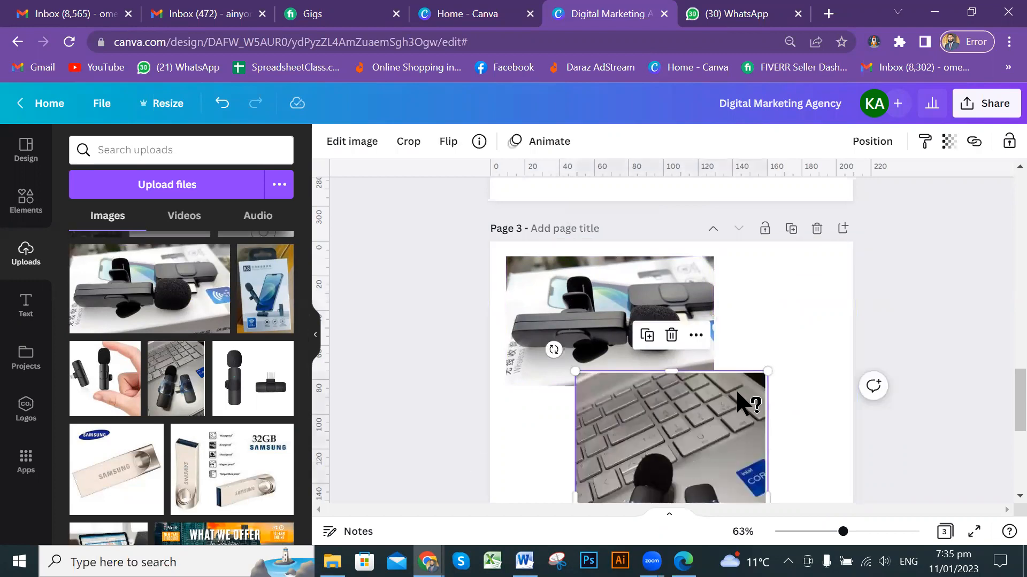
pyautogui.scroll(4, 745, 401)
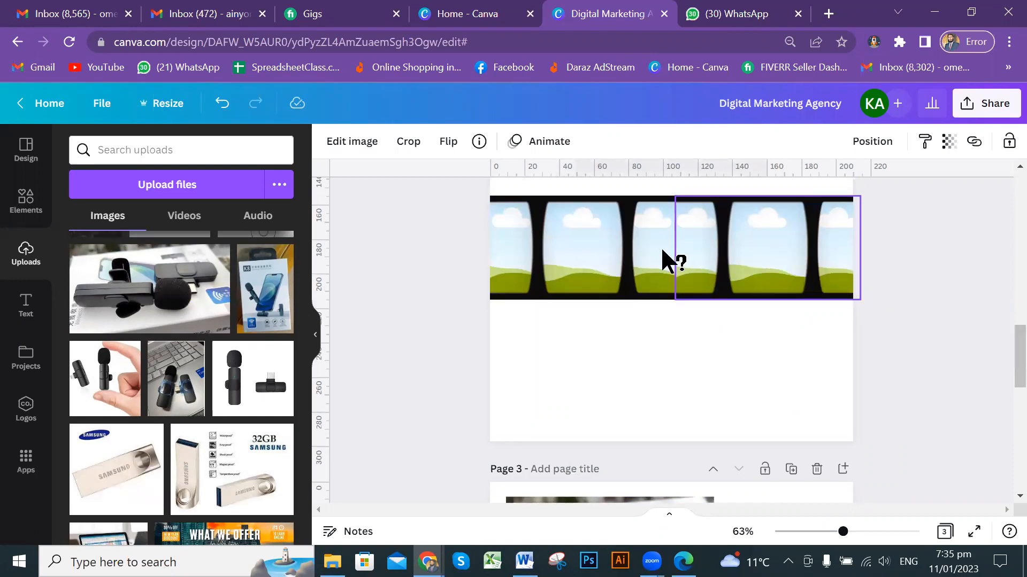
pyautogui.scroll(-5, 715, 298)
pyautogui.click(713, 373)
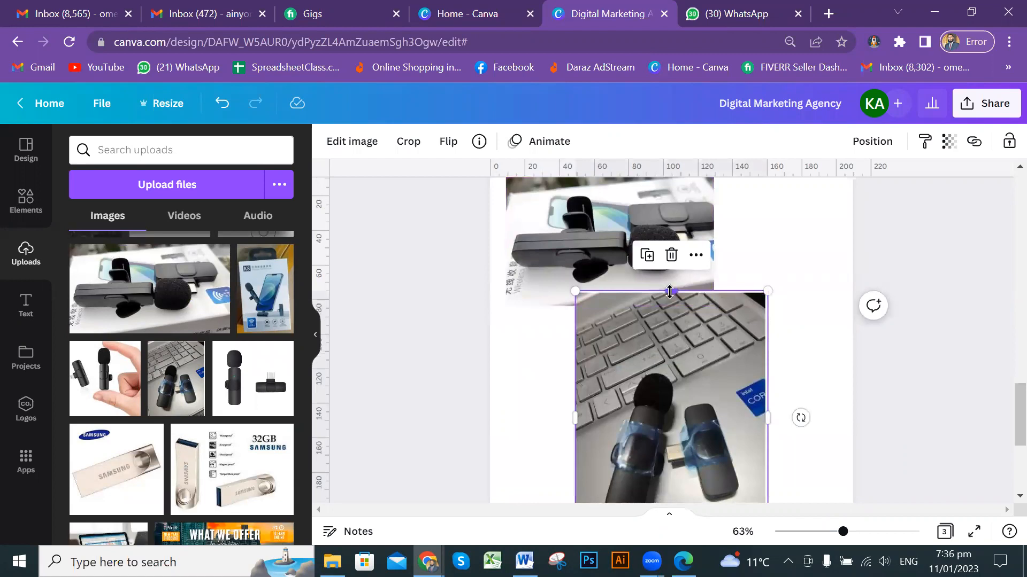
# - Crop the top of the keyboard microphone photo, shrink it and position it directly below the first photo on page 3
pyautogui.moveTo(671, 291); pyautogui.dragTo(671, 345)
pyautogui.moveTo(695, 422); pyautogui.dragTo(626, 393)
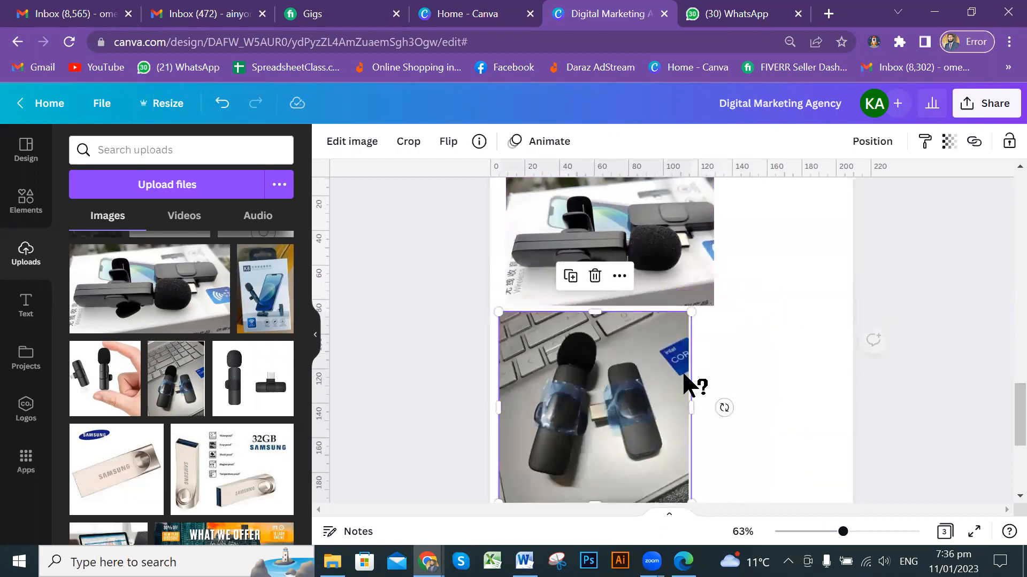
pyautogui.scroll(-3, 669, 364)
pyautogui.moveTo(693, 345); pyautogui.dragTo(647, 293)
pyautogui.scroll(3, 678, 339)
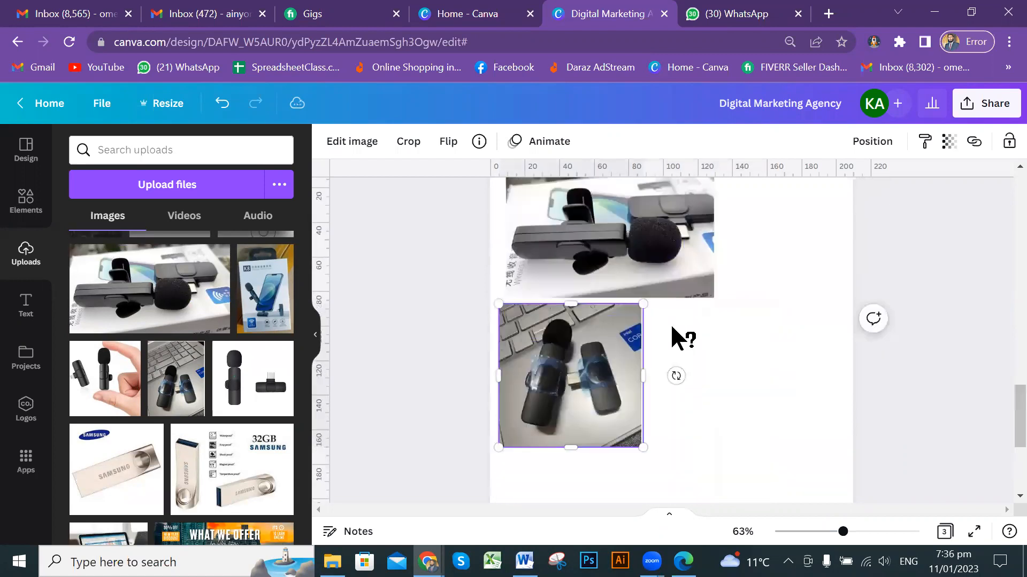
pyautogui.moveTo(587, 363)
pyautogui.mouseDown()
pyautogui.moveTo(595, 381)
pyautogui.moveTo(588, 369)
pyautogui.mouseUp()
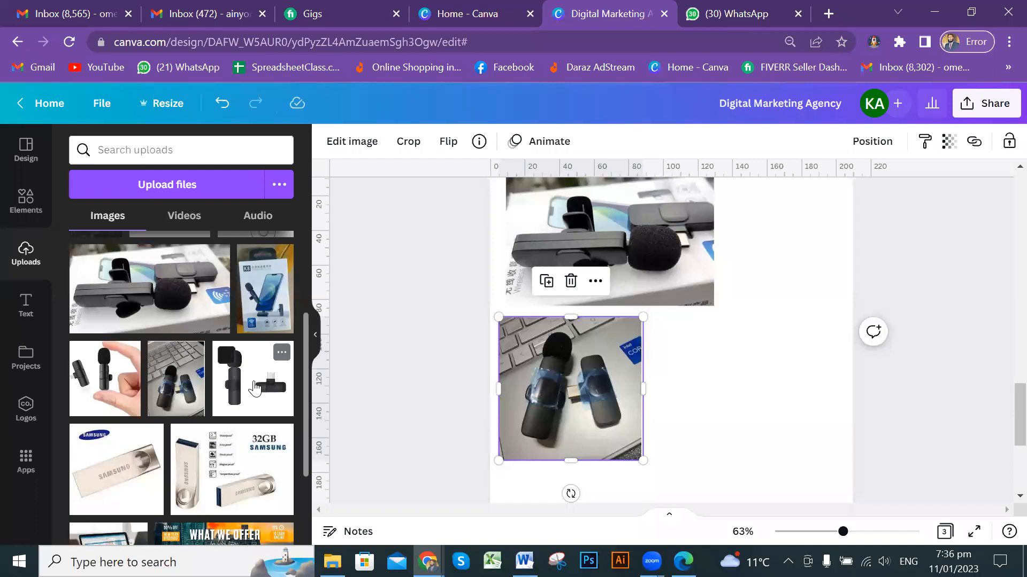
# - Add the white-background photo of the microphone and receiver to page 3, shrink it and place it beside the keyboard photo near the right edge
pyautogui.moveTo(344, 387); pyautogui.dragTo(695, 374)
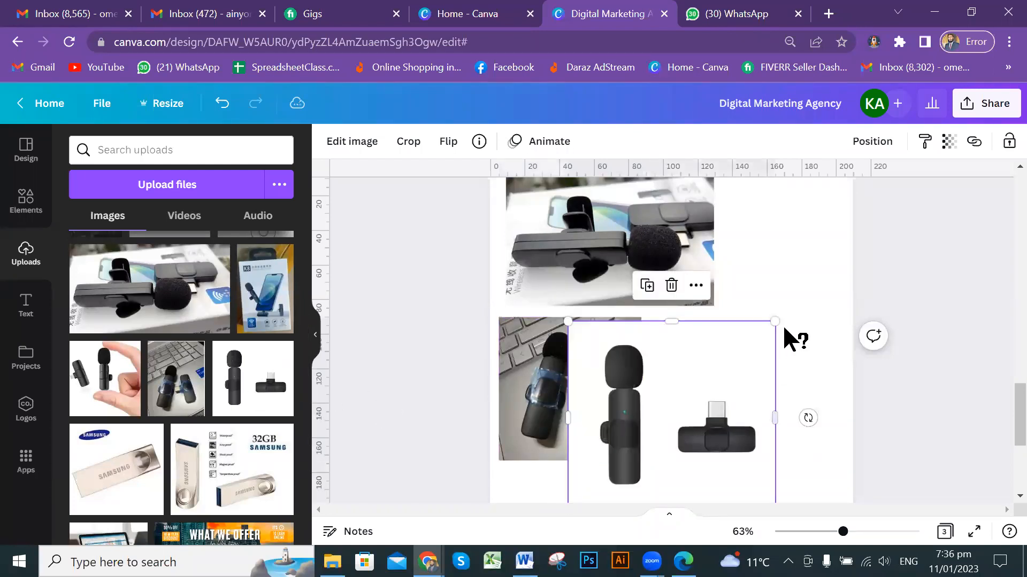
pyautogui.moveTo(775, 320); pyautogui.dragTo(695, 398)
pyautogui.moveTo(695, 350); pyautogui.dragTo(818, 278)
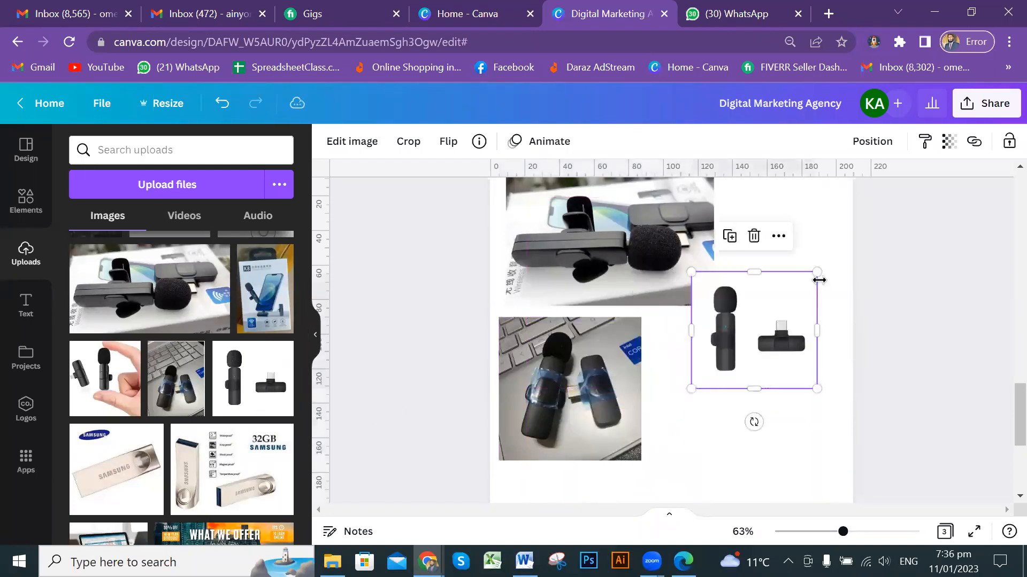
pyautogui.scroll(-3, 566, 381)
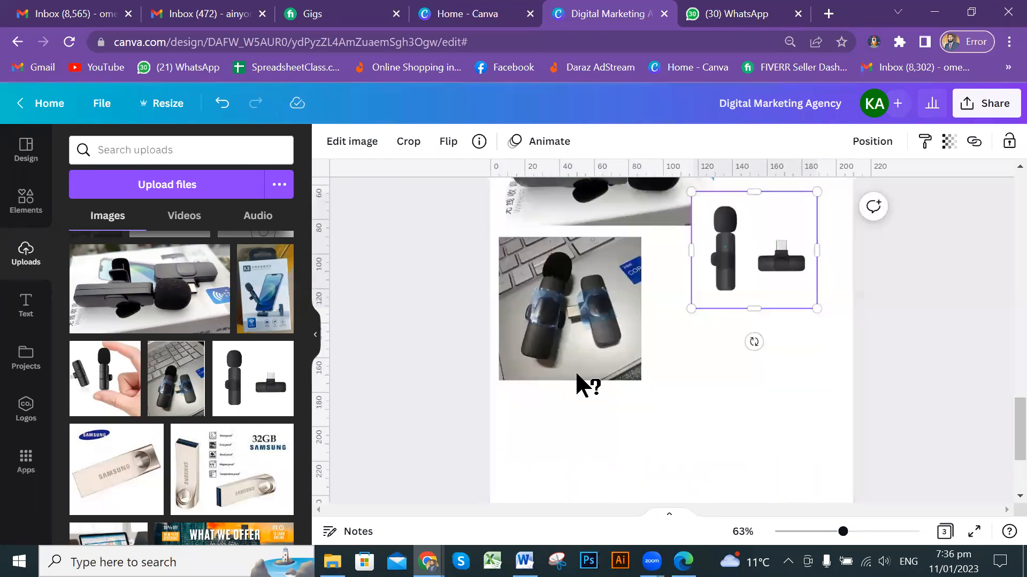
# - Add the uploaded picture of the single Samsung USB drive to page 3, shrink it and place it below the white-background microphone photo
pyautogui.click(142, 473)
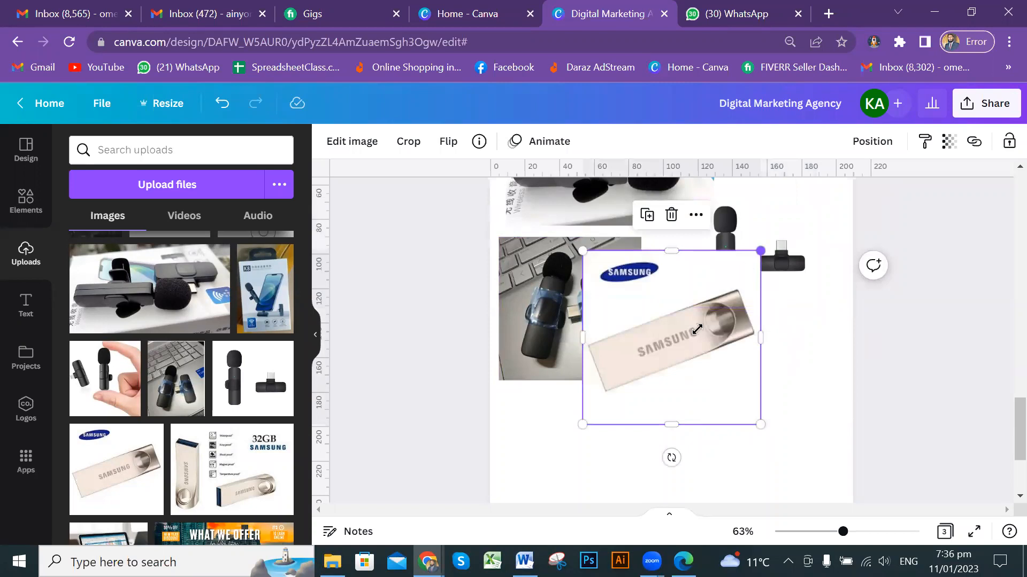
pyautogui.moveTo(697, 330); pyautogui.dragTo(691, 320)
pyautogui.moveTo(642, 385); pyautogui.dragTo(778, 411)
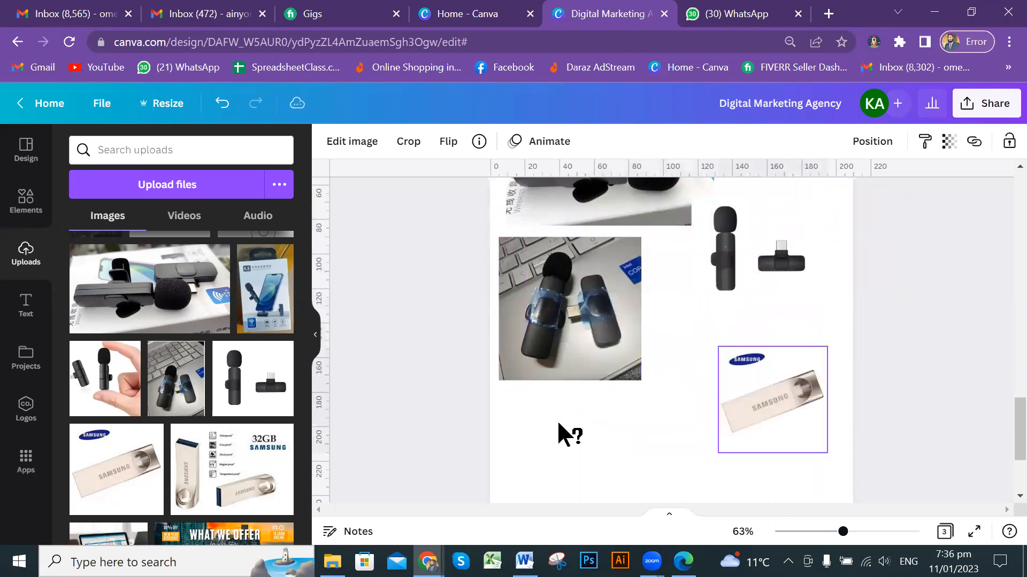
# - Add the uploaded 32GB Samsung USB drive picture to page 3, shrink it and place it below the keyboard microphone photo
pyautogui.click(242, 470)
pyautogui.moveTo(764, 272); pyautogui.dragTo(700, 315)
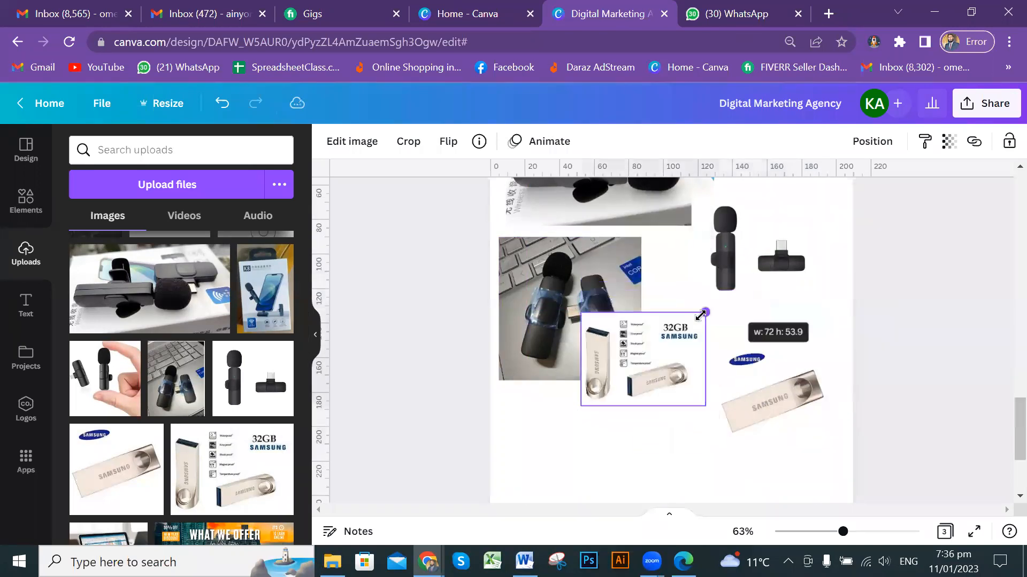
pyautogui.moveTo(649, 374); pyautogui.dragTo(624, 470)
pyautogui.scroll(-3, 164, 399)
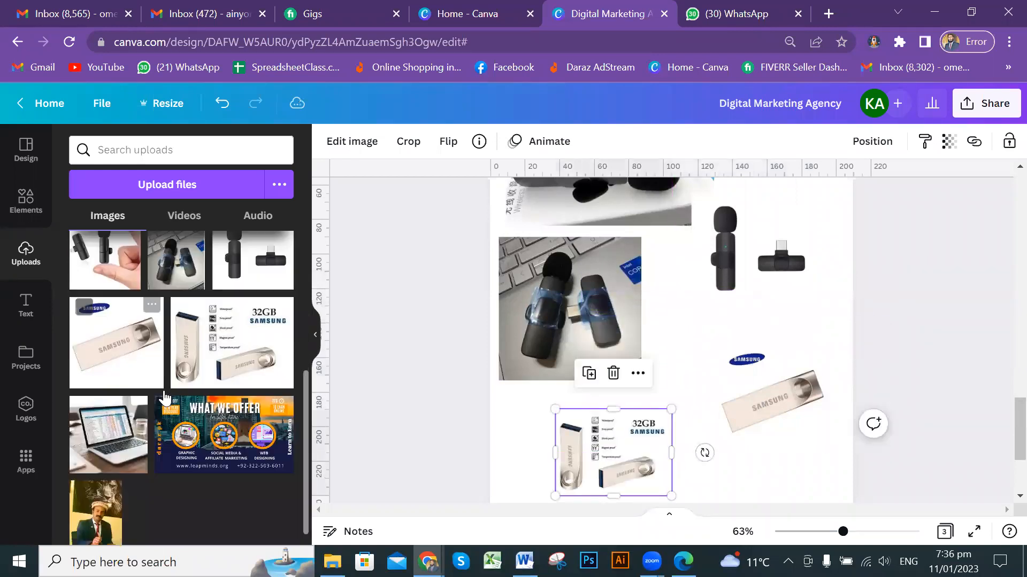
pyautogui.scroll(3, 182, 400)
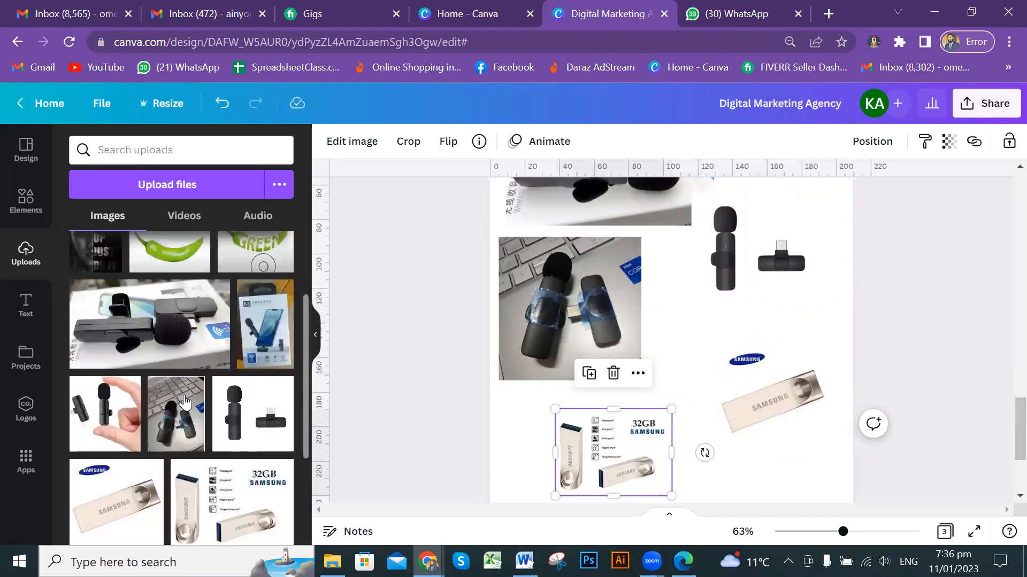
pyautogui.scroll(2, 184, 401)
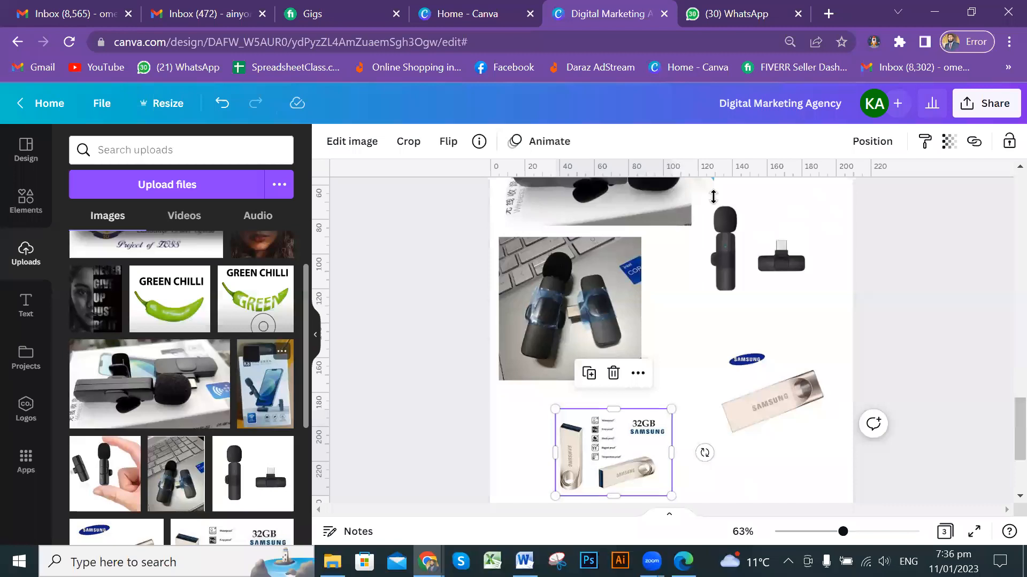
pyautogui.moveTo(731, 401); pyautogui.dragTo(796, 481)
pyautogui.moveTo(781, 411); pyautogui.dragTo(786, 482)
# - Move the photo of the microphones on a white box from page 3 into the second frame of page 2's film strip
pyautogui.scroll(5, 653, 425)
pyautogui.click(684, 406)
pyautogui.scroll(-3, 687, 404)
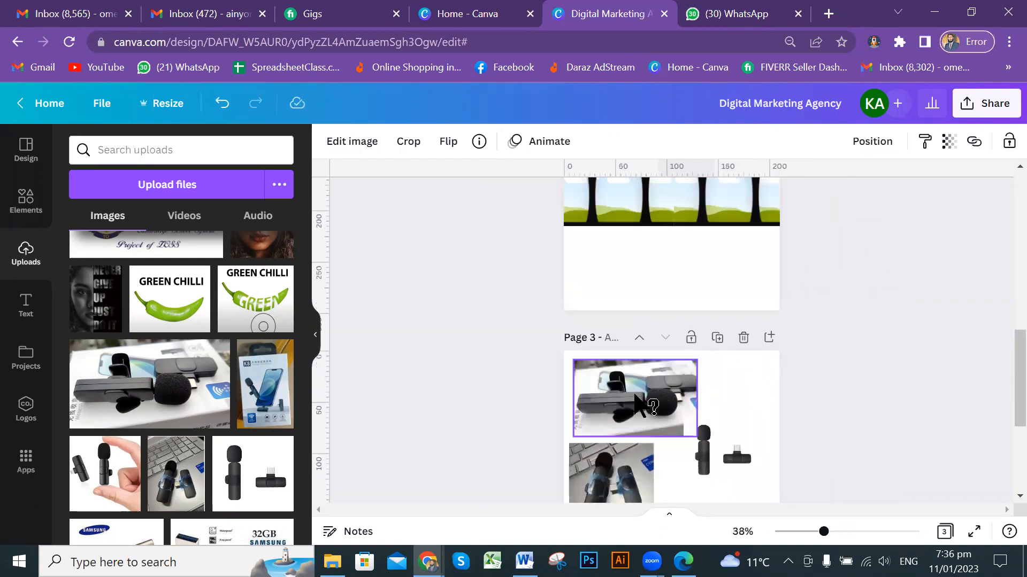
pyautogui.scroll(2, 635, 397)
pyautogui.moveTo(644, 473); pyautogui.dragTo(604, 333)
pyautogui.moveTo(586, 309); pyautogui.dragTo(499, 440)
pyautogui.scroll(-2, 589, 422)
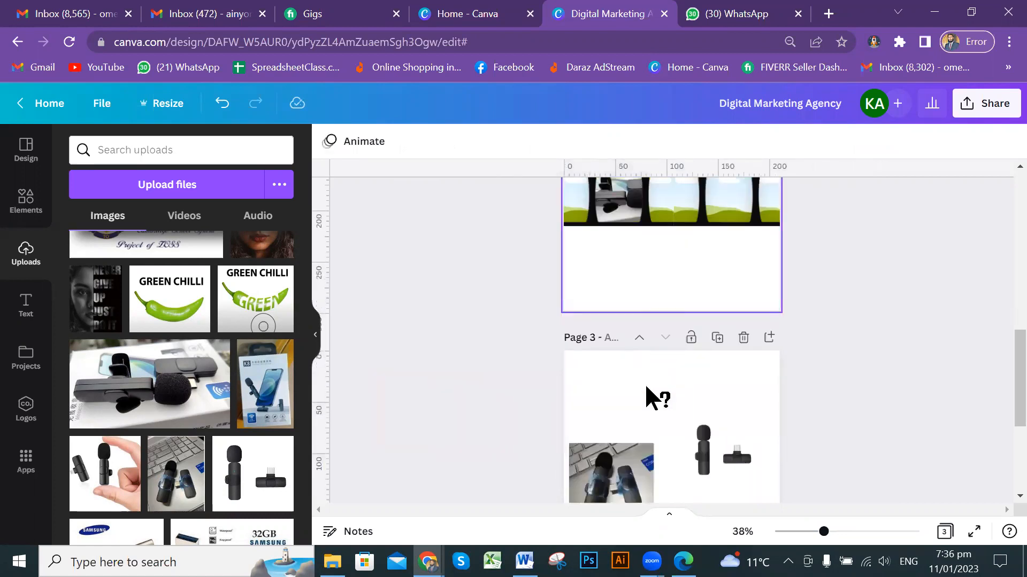
# - Move the white-background microphone photo from page 3 into the fourth frame of page 2's film strip
pyautogui.scroll(-3, 678, 369)
pyautogui.scroll(2, 690, 455)
pyautogui.scroll(-1, 699, 457)
pyautogui.scroll(-1, 700, 464)
pyautogui.moveTo(705, 428); pyautogui.dragTo(790, 298)
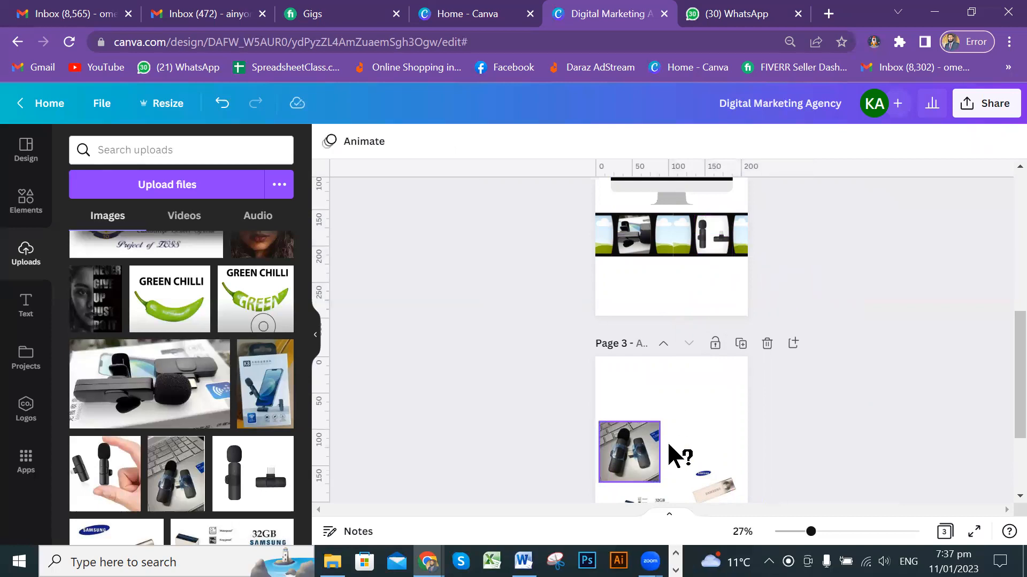
# - Move the single Samsung drive higher on page 3 and fill the film strip's left-edge partial frame with the keyboard microphone photo
pyautogui.moveTo(635, 456); pyautogui.dragTo(636, 407)
pyautogui.moveTo(714, 485); pyautogui.dragTo(714, 409)
pyautogui.moveTo(649, 500); pyautogui.dragTo(472, 323)
pyautogui.scroll(2, 663, 474)
pyautogui.scroll(2, 663, 474)
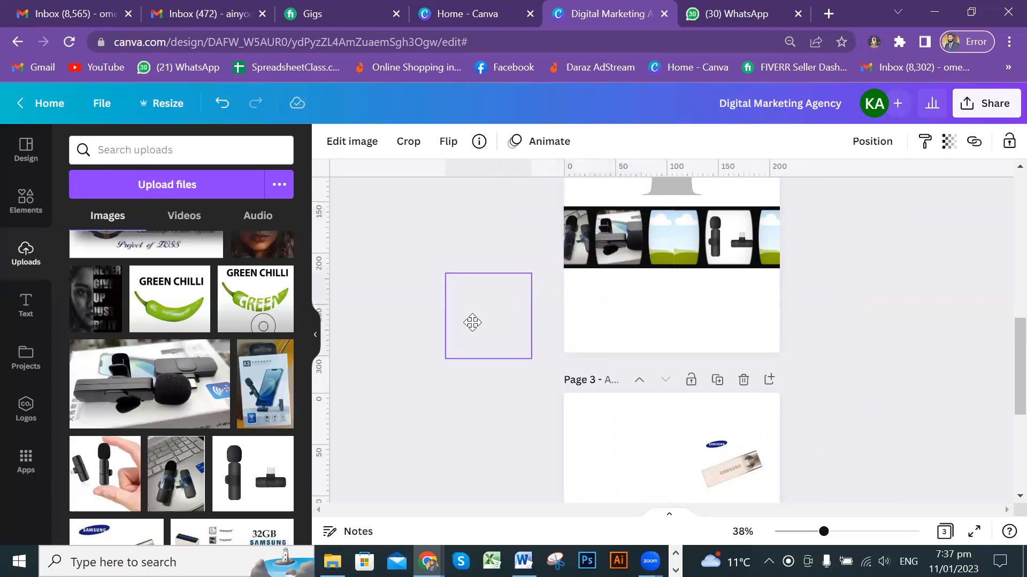
pyautogui.moveTo(472, 323); pyautogui.dragTo(473, 324)
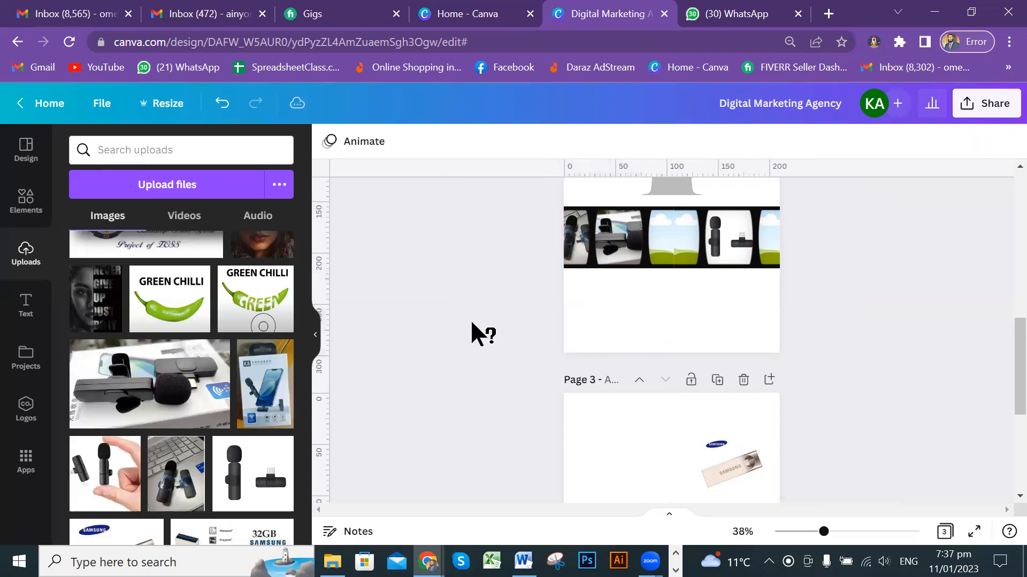
# - Fill the third film-strip frame with the Samsung flash drive photo, and move the K8 box and 32GB Samsung pictures onto page 2
pyautogui.moveTo(745, 472); pyautogui.dragTo(647, 278)
pyautogui.moveTo(439, 328); pyautogui.dragTo(716, 302)
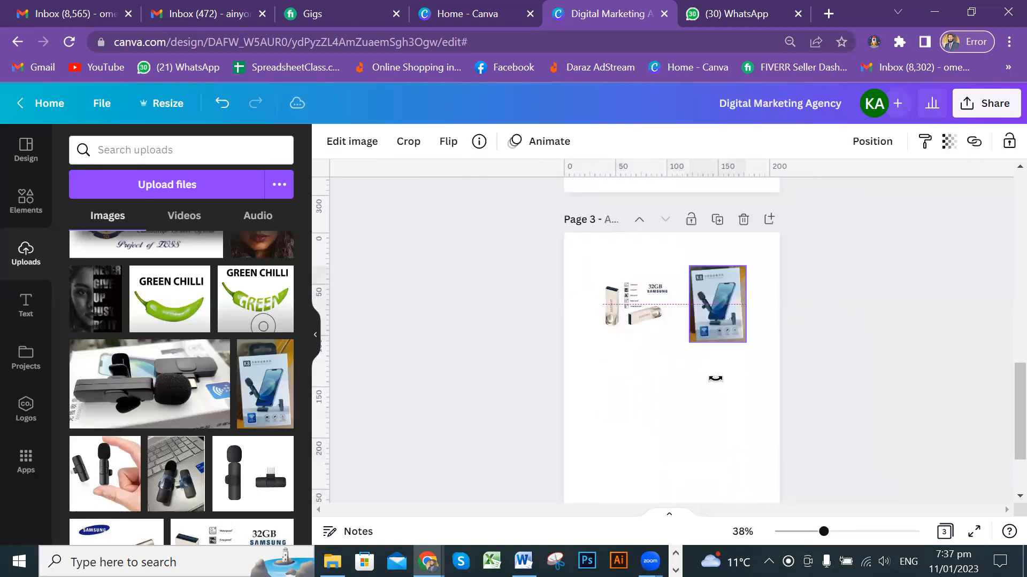
pyautogui.scroll(3, 730, 454)
pyautogui.moveTo(730, 455); pyautogui.dragTo(725, 309)
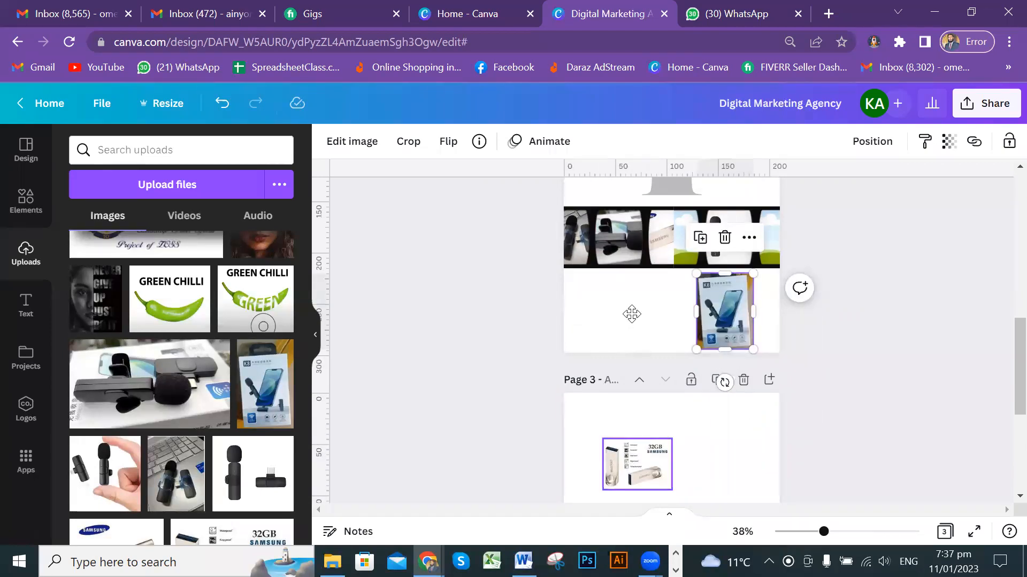
pyautogui.moveTo(631, 314); pyautogui.dragTo(637, 313)
# - Drop the K8 box picture into the last film-strip frame and the 32GB Samsung picture into the remaining empty frame
pyautogui.scroll(3, 816, 426)
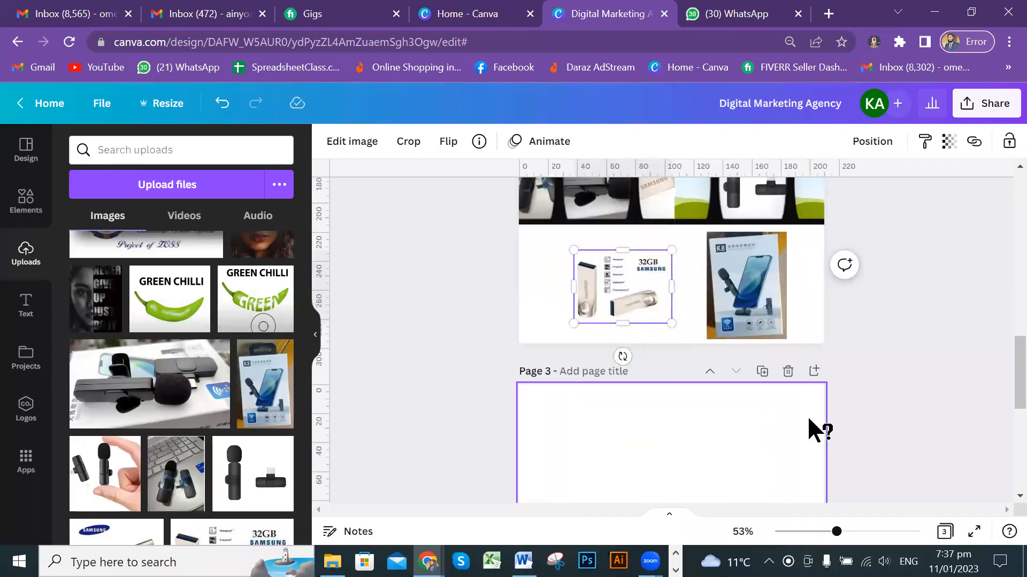
pyautogui.scroll(3, 816, 426)
pyautogui.scroll(3, 816, 436)
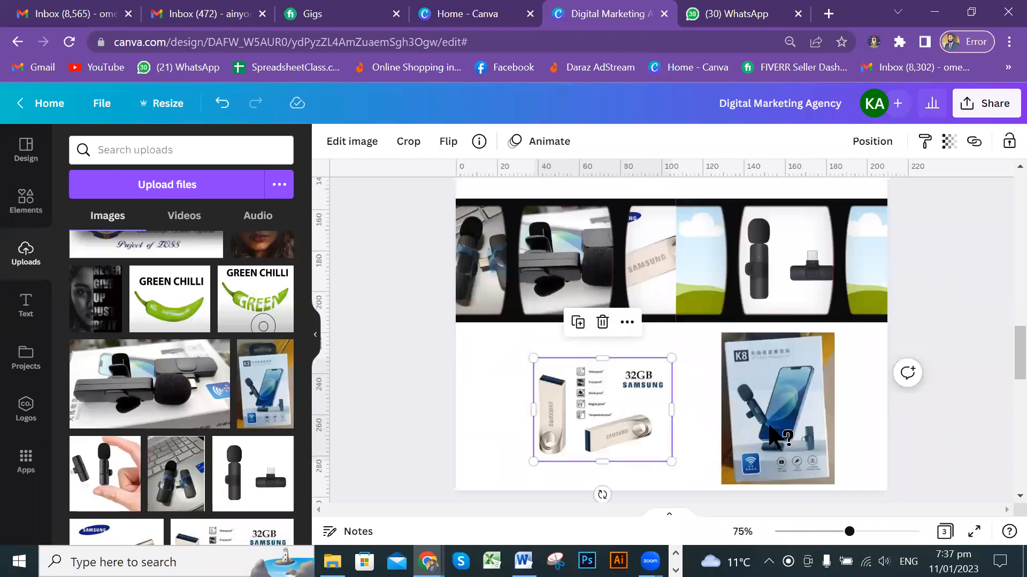
pyautogui.moveTo(770, 433); pyautogui.dragTo(880, 274)
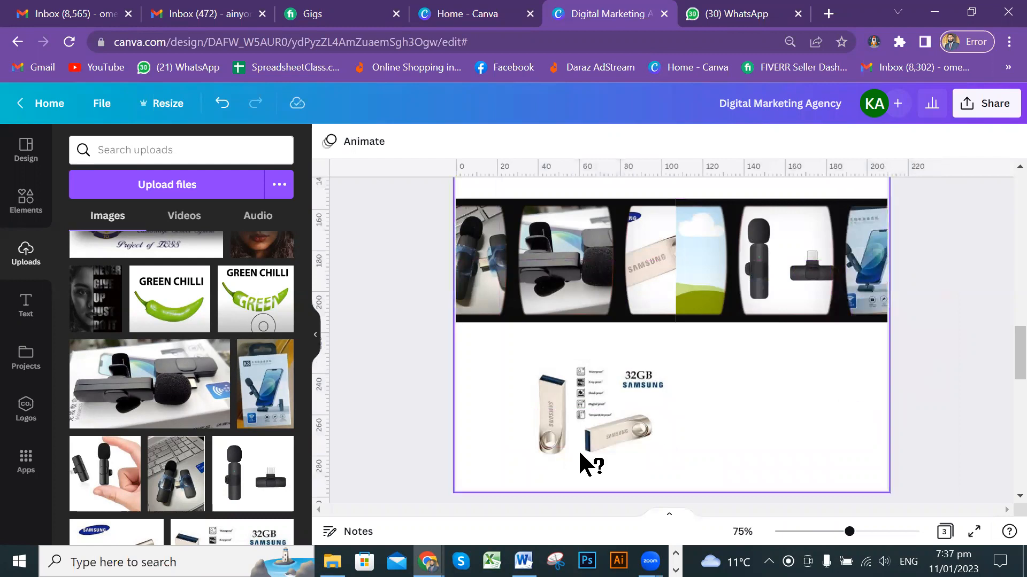
pyautogui.moveTo(580, 416); pyautogui.dragTo(706, 274)
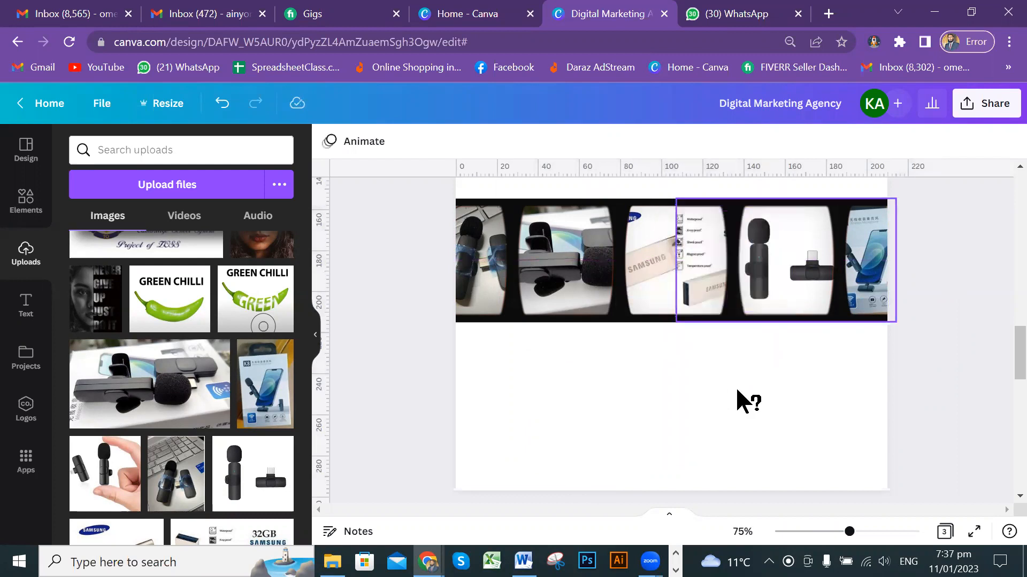
pyautogui.click(737, 399)
# - Shift the first film strip slightly outward and snap the second strip flush against it on the same level beneath the monitor
pyautogui.scroll(2, 752, 441)
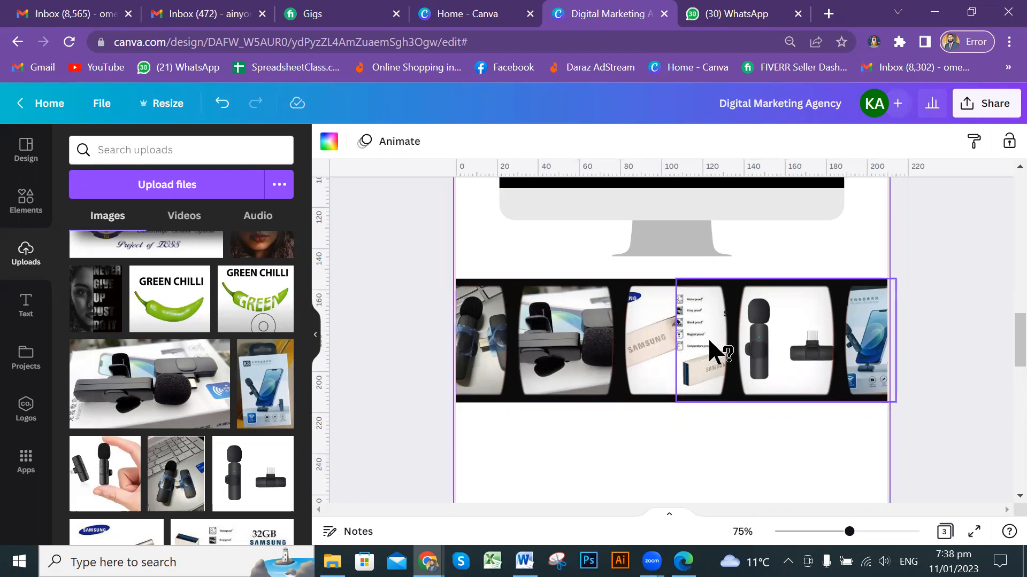
pyautogui.moveTo(616, 342)
pyautogui.mouseDown()
pyautogui.moveTo(614, 465)
pyautogui.moveTo(608, 323)
pyautogui.moveTo(611, 348)
pyautogui.moveTo(596, 339)
pyautogui.moveTo(609, 339)
pyautogui.mouseUp()
pyautogui.moveTo(795, 360); pyautogui.dragTo(767, 309)
pyautogui.moveTo(710, 348); pyautogui.dragTo(709, 348)
pyautogui.moveTo(791, 367); pyautogui.dragTo(758, 432)
pyautogui.scroll(2, 784, 420)
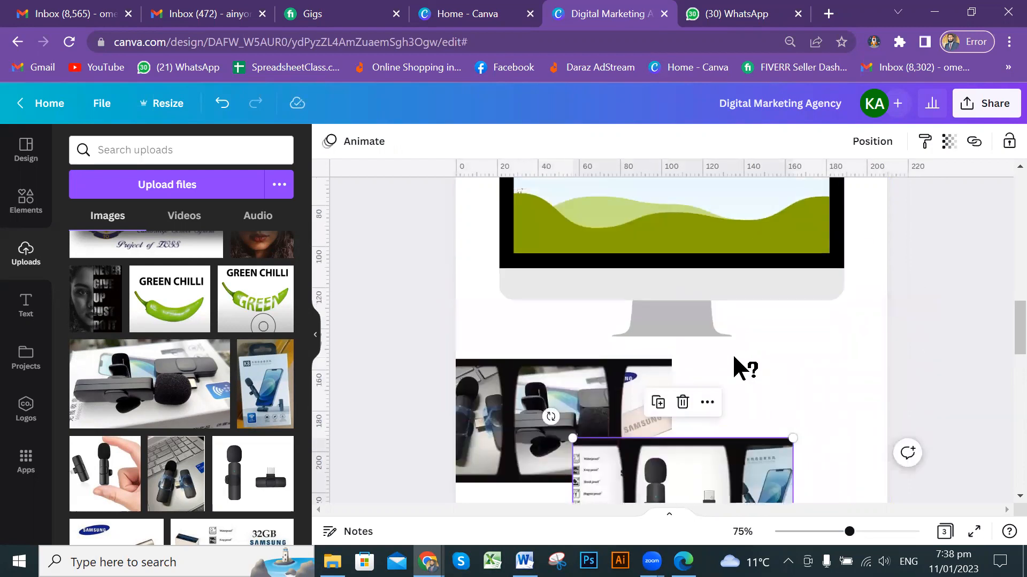
pyautogui.moveTo(747, 470); pyautogui.dragTo(844, 395)
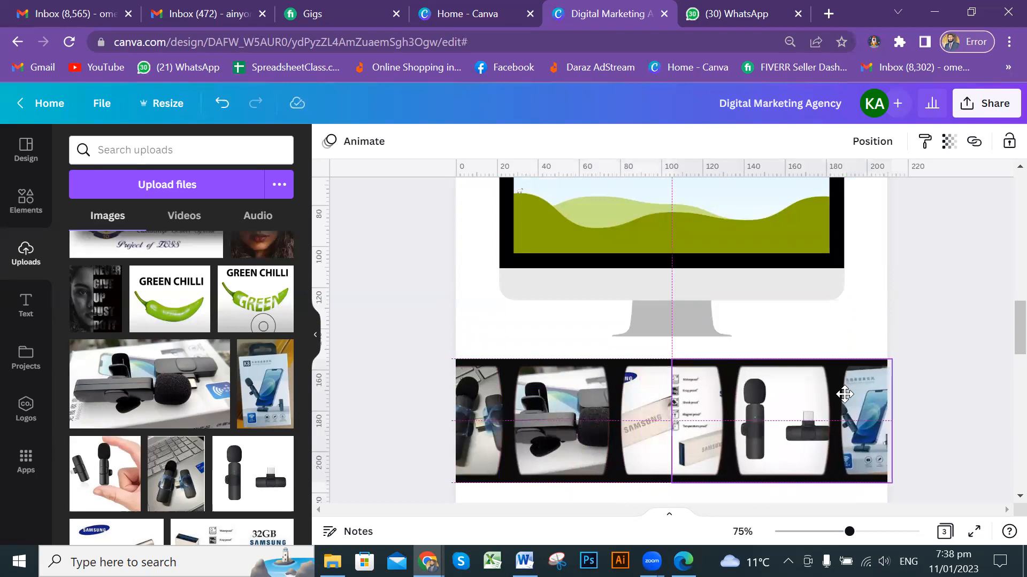
pyautogui.moveTo(845, 394); pyautogui.dragTo(850, 407)
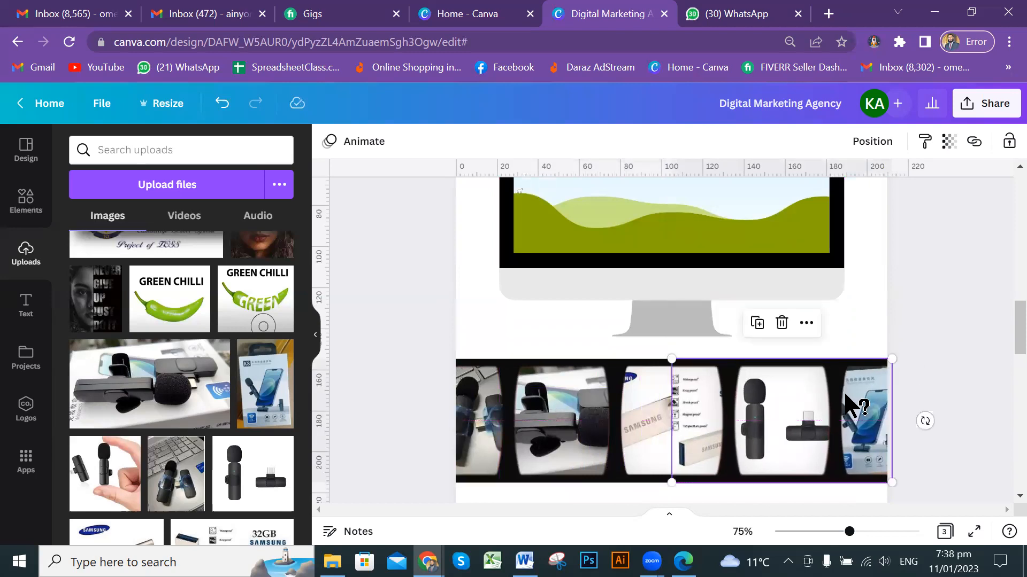
# - Add the uploaded laptop spreadsheet photo to page 2 and fill the monitor mockup's screen frame with it
pyautogui.scroll(2, 717, 281)
pyautogui.click(717, 280)
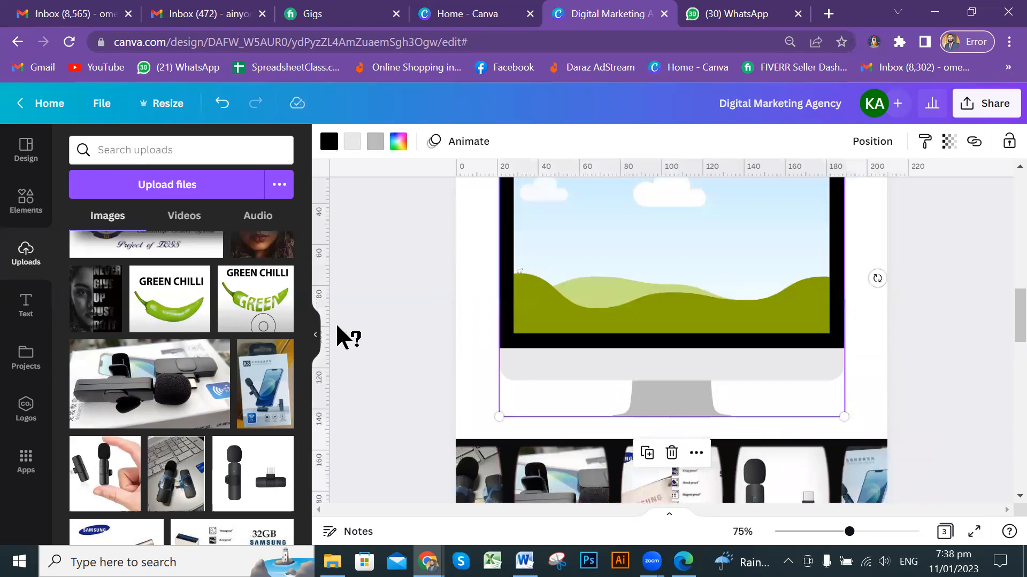
pyautogui.scroll(-3, 187, 396)
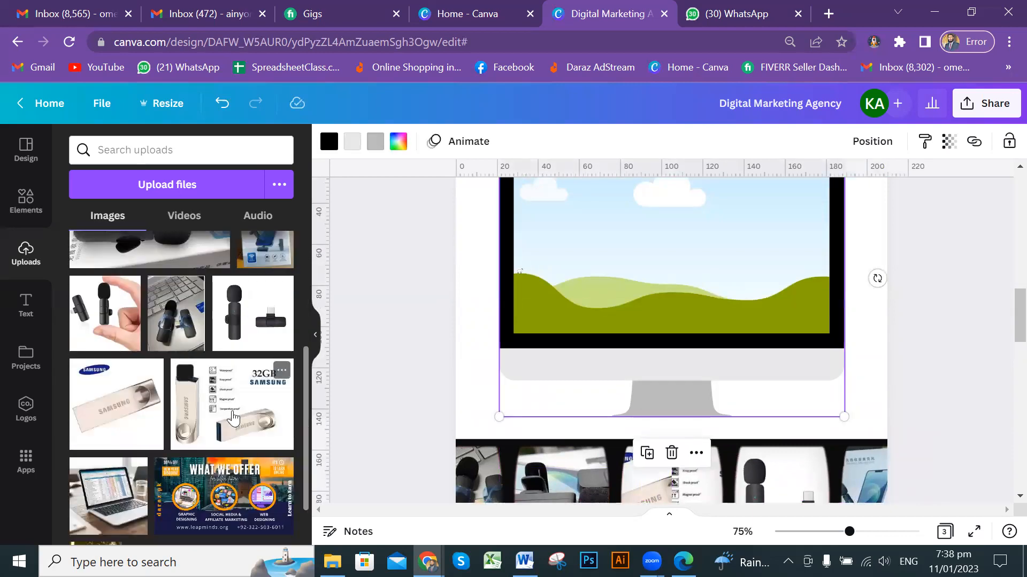
pyautogui.scroll(2, 203, 418)
pyautogui.scroll(-2, 133, 481)
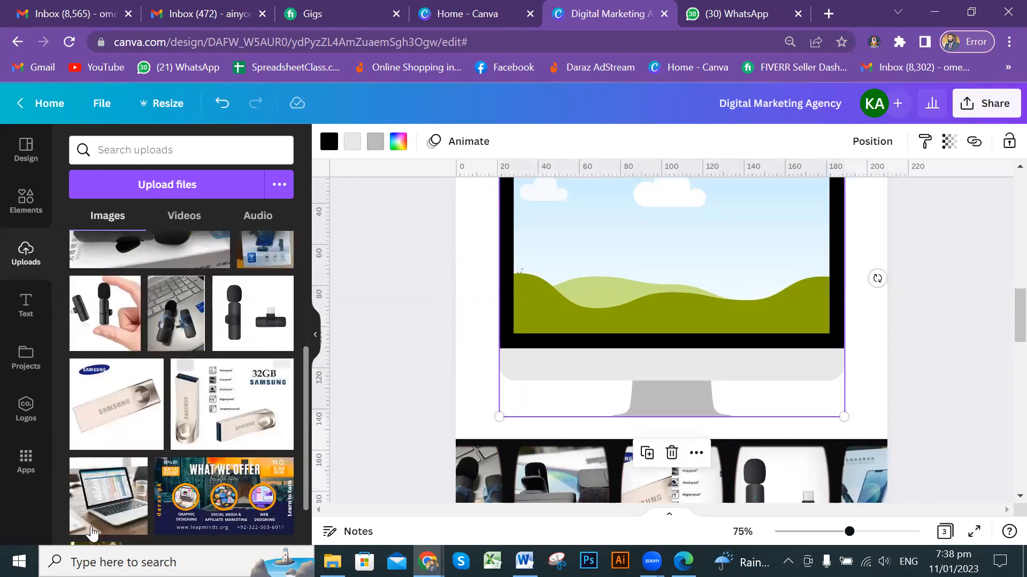
pyautogui.click(92, 491)
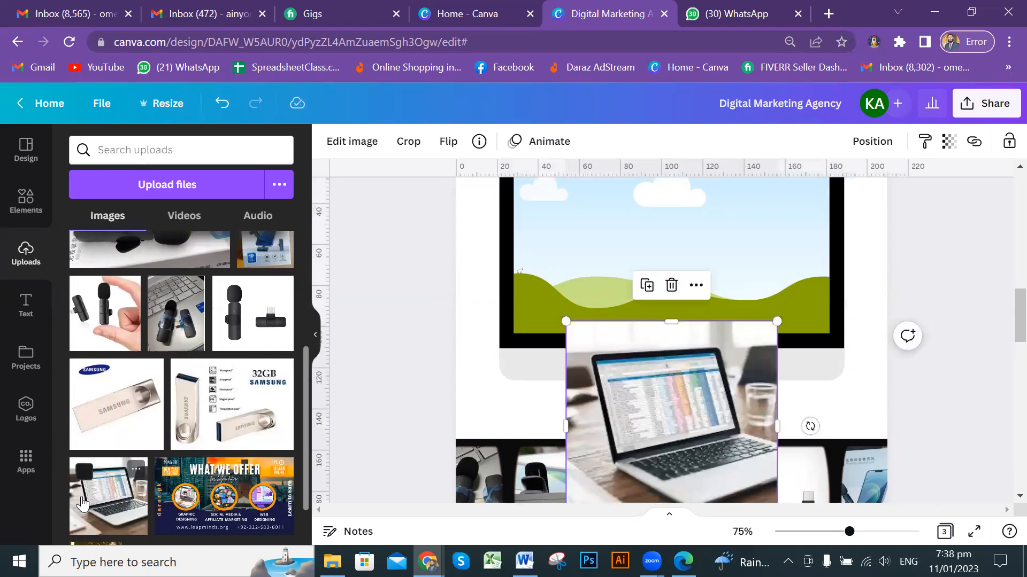
pyautogui.scroll(2, 405, 416)
pyautogui.moveTo(668, 462); pyautogui.dragTo(694, 334)
pyautogui.click(898, 358)
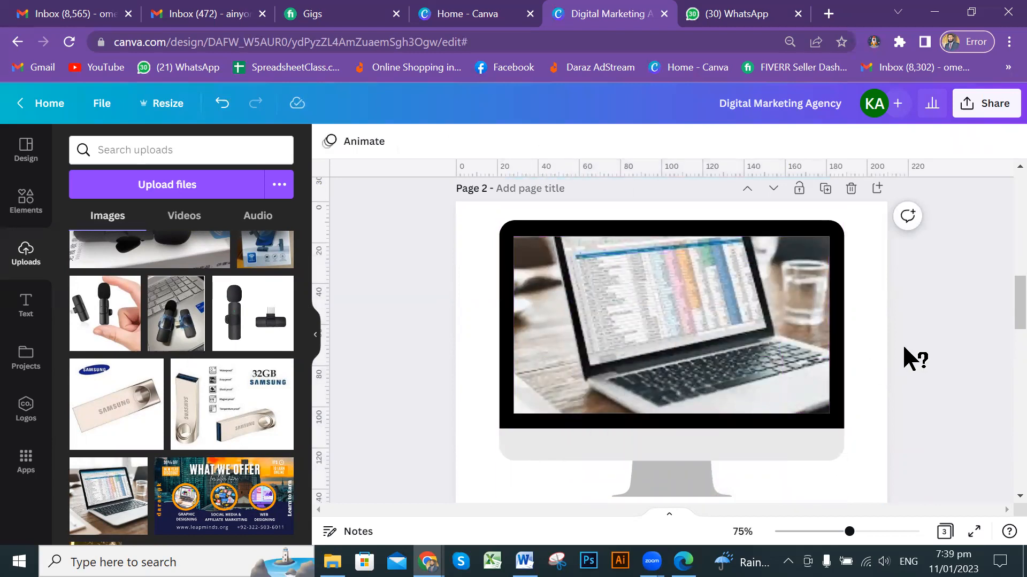
# - Change page 2's background to the near-black photo colour sampled from the microphone picture
pyautogui.click(649, 344)
pyautogui.scroll(-4, 647, 343)
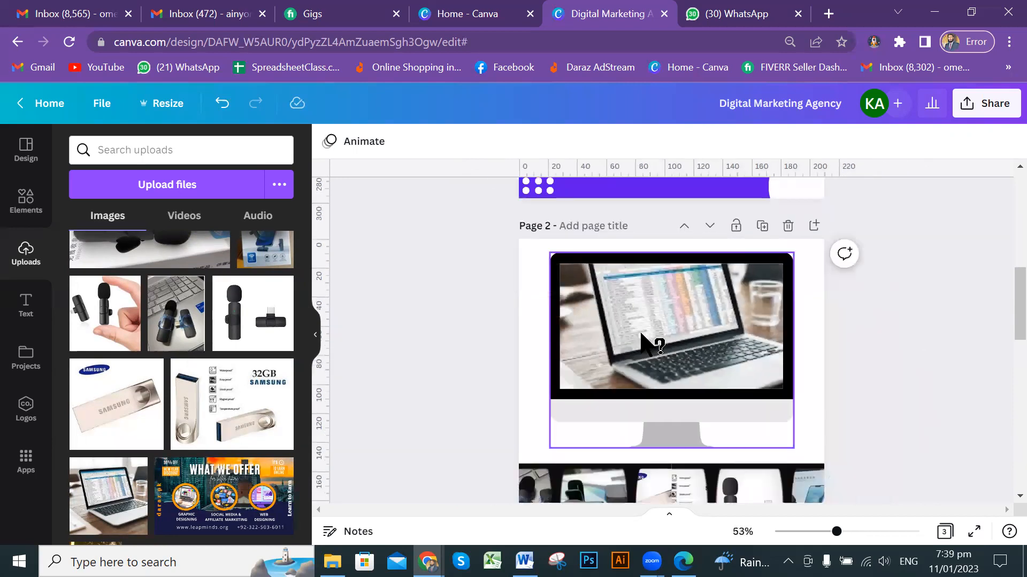
pyautogui.scroll(-3, 647, 342)
pyautogui.scroll(3, 647, 348)
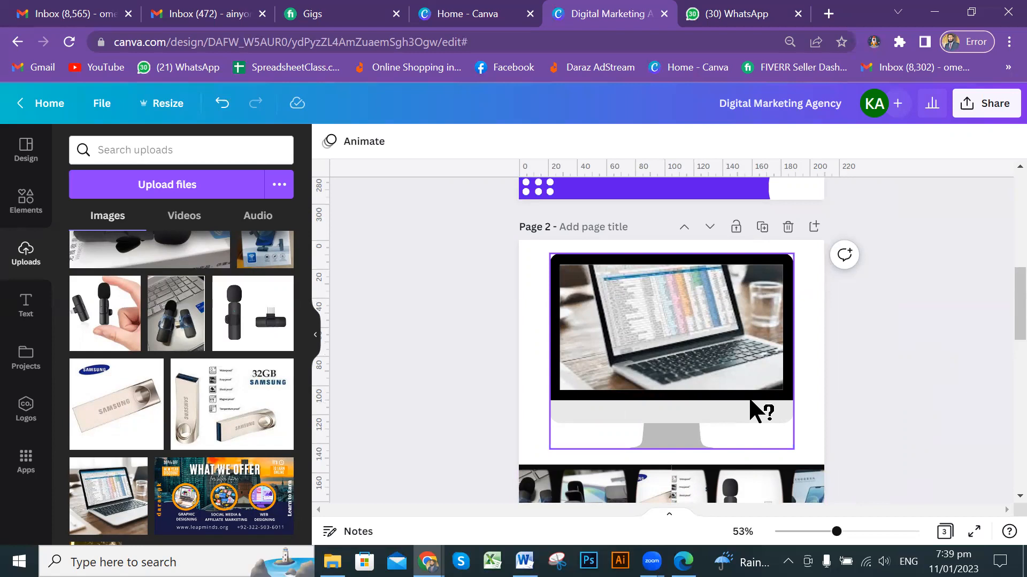
pyautogui.click(821, 430)
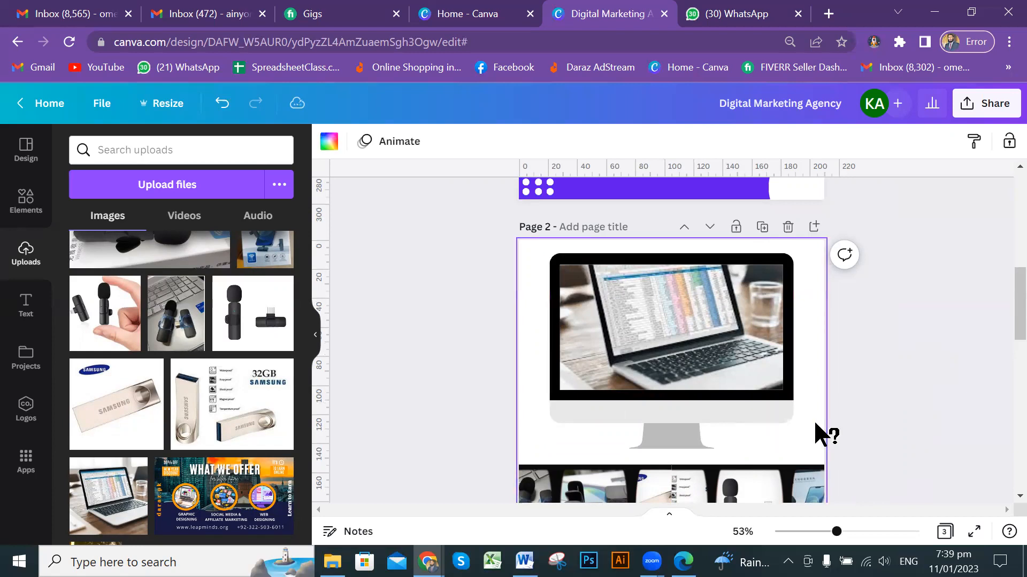
pyautogui.click(330, 143)
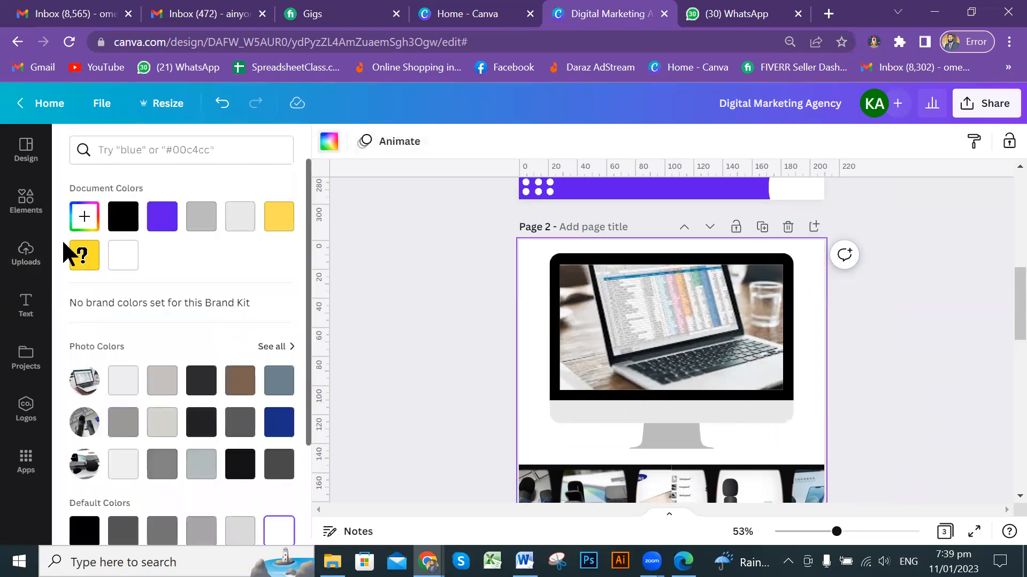
pyautogui.click(204, 433)
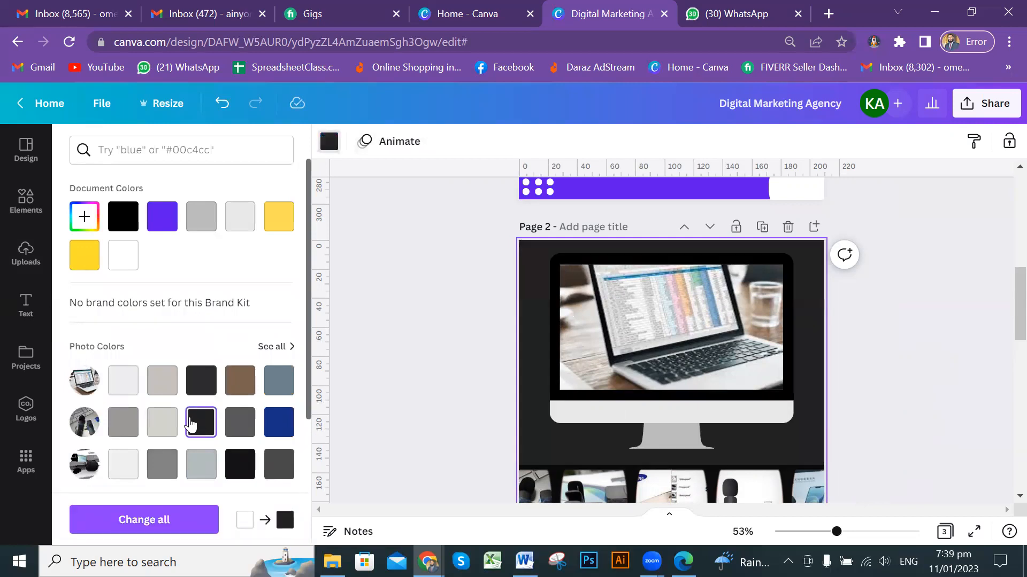
pyautogui.click(241, 466)
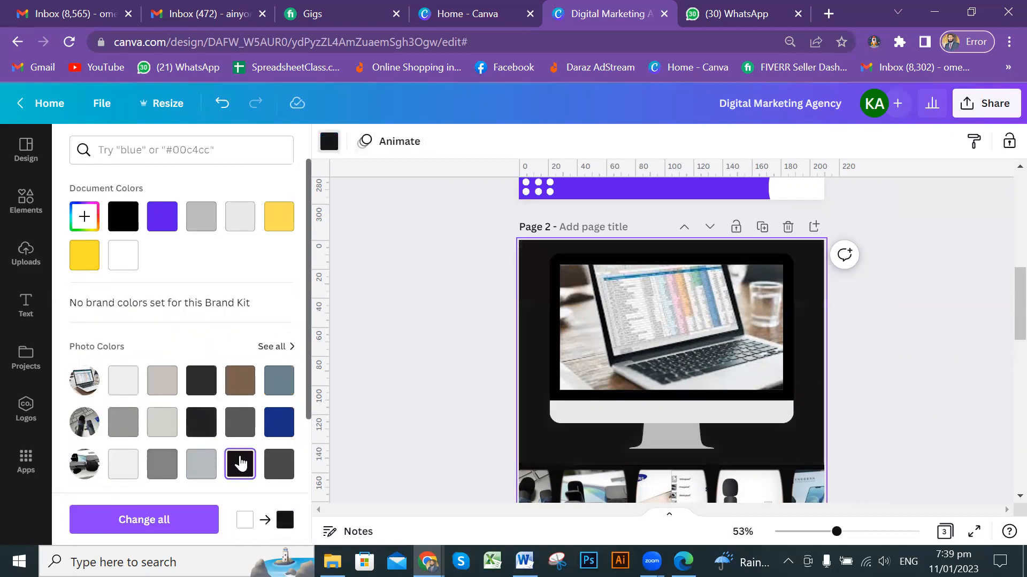
pyautogui.click(813, 355)
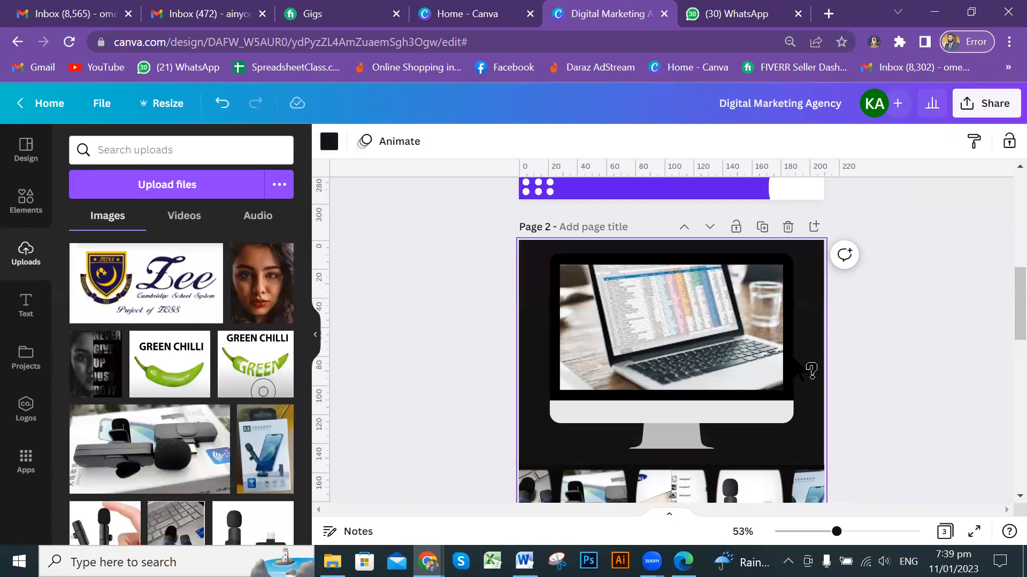
pyautogui.scroll(-2, 784, 374)
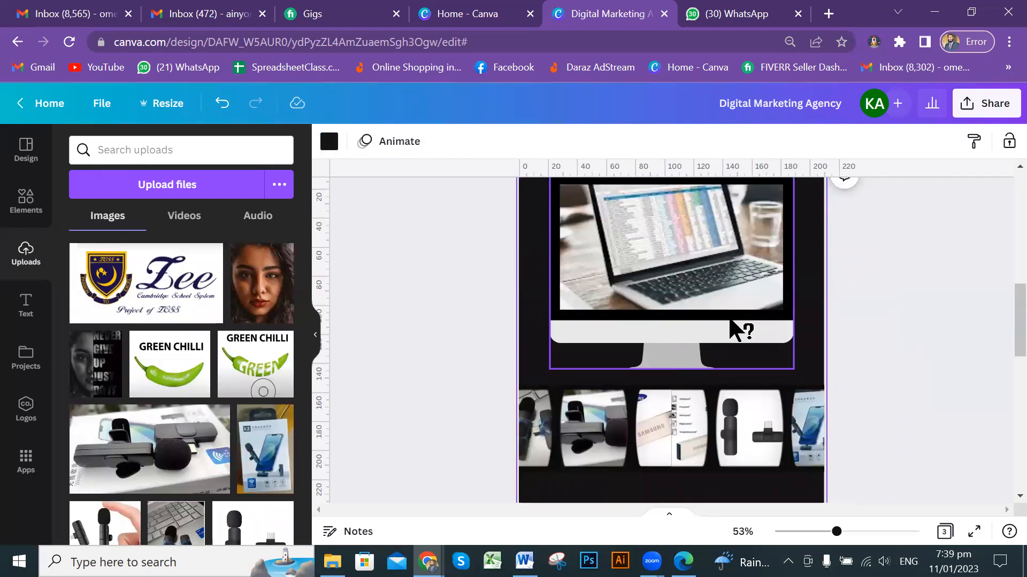
pyautogui.click(946, 325)
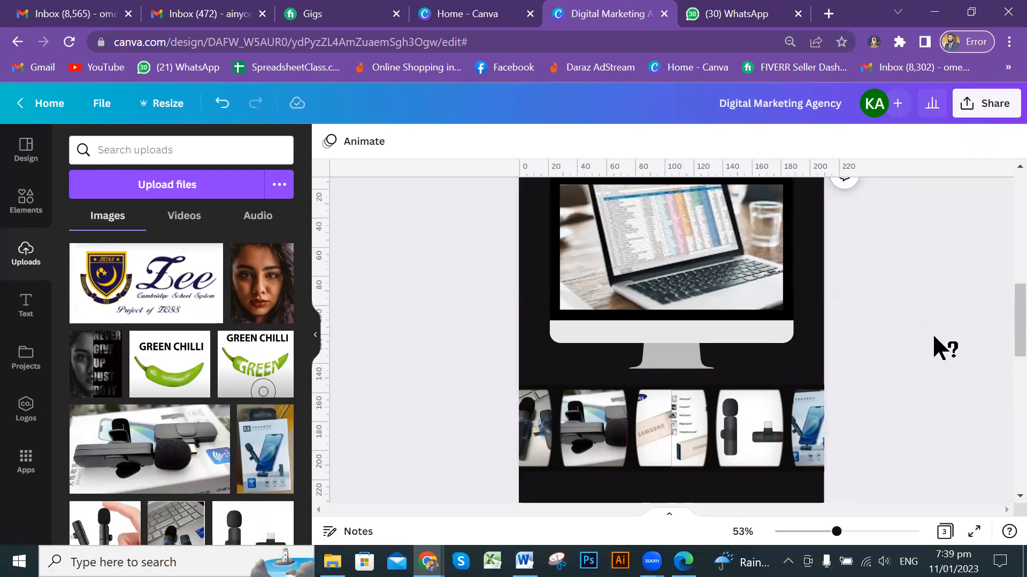
# - Reposition the laptop photo lower within the monitor's screen frame so the whole laptop display is framed
pyautogui.scroll(2, 932, 332)
pyautogui.click(737, 322)
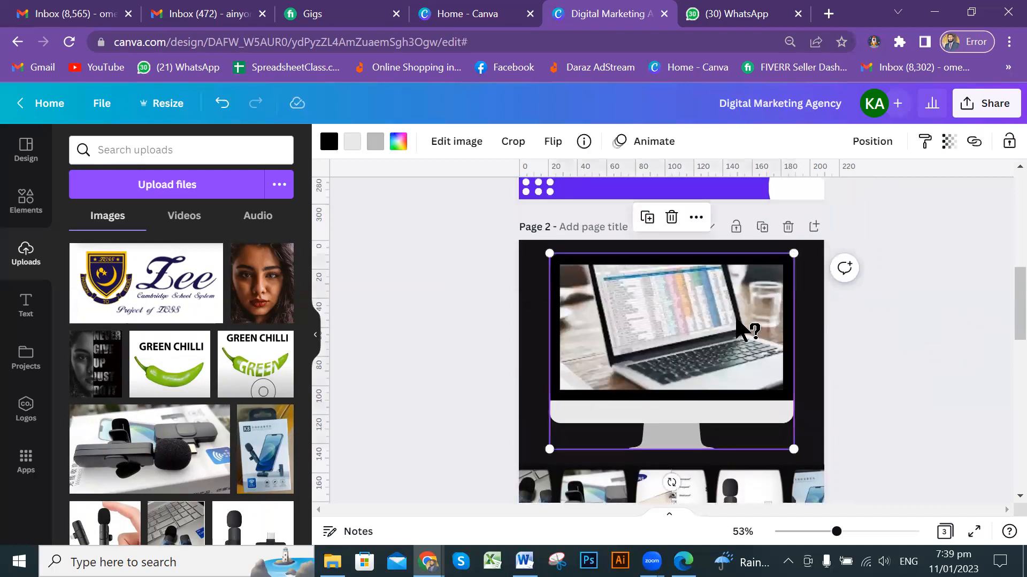
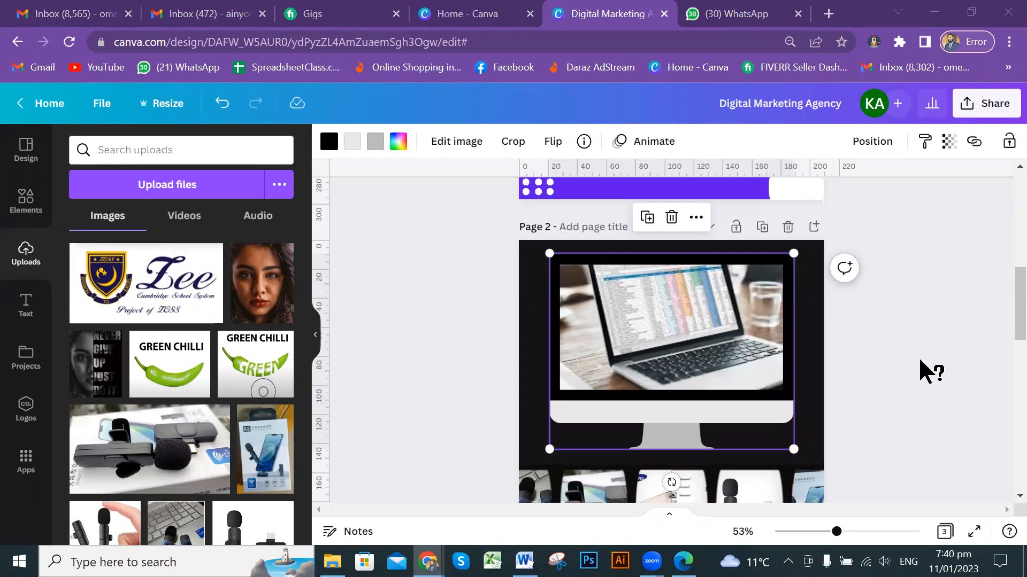
pyautogui.click(713, 360)
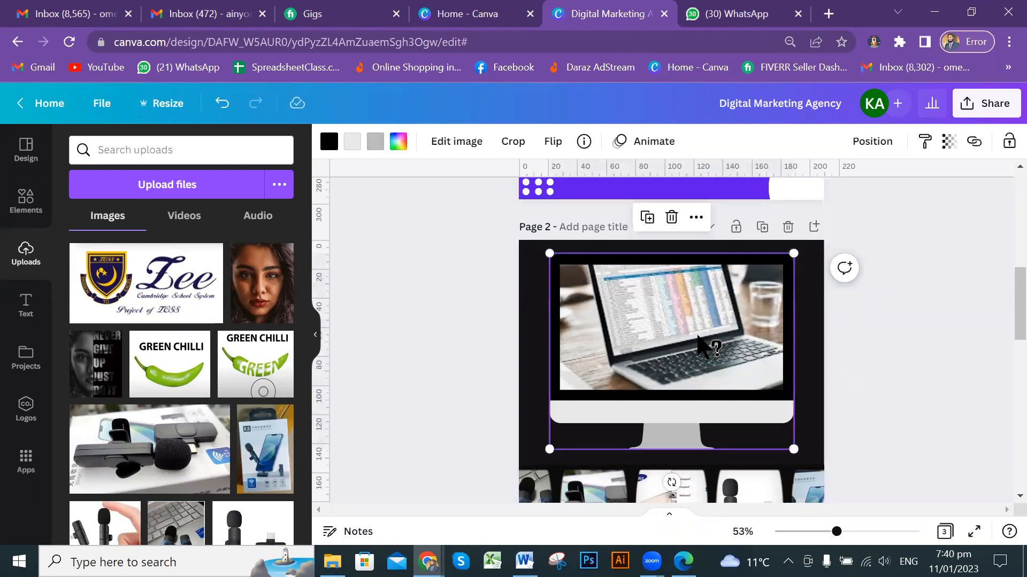
pyautogui.doubleClick(699, 342)
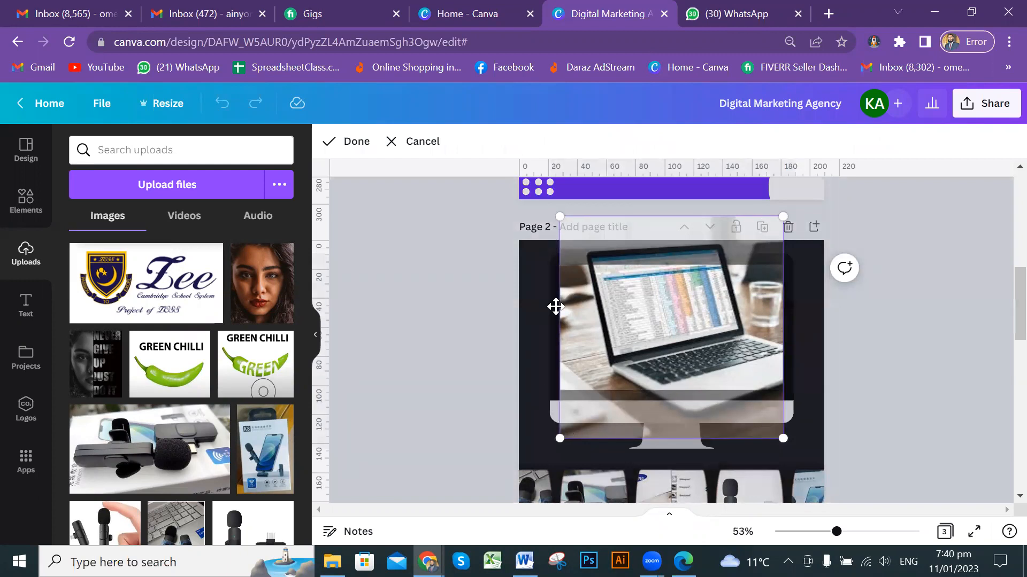
pyautogui.moveTo(714, 299); pyautogui.dragTo(704, 339)
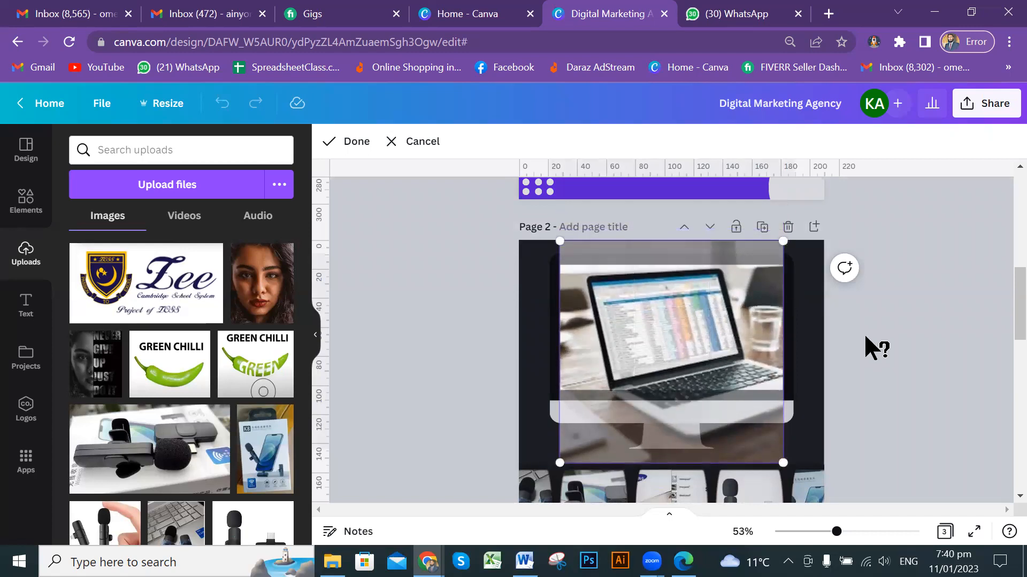
pyautogui.click(884, 331)
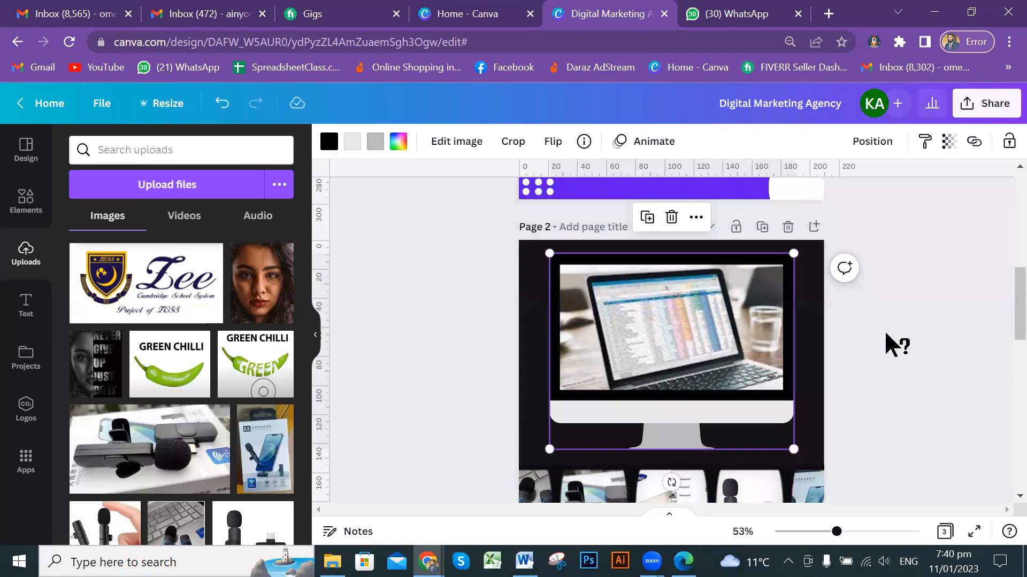
pyautogui.click(942, 320)
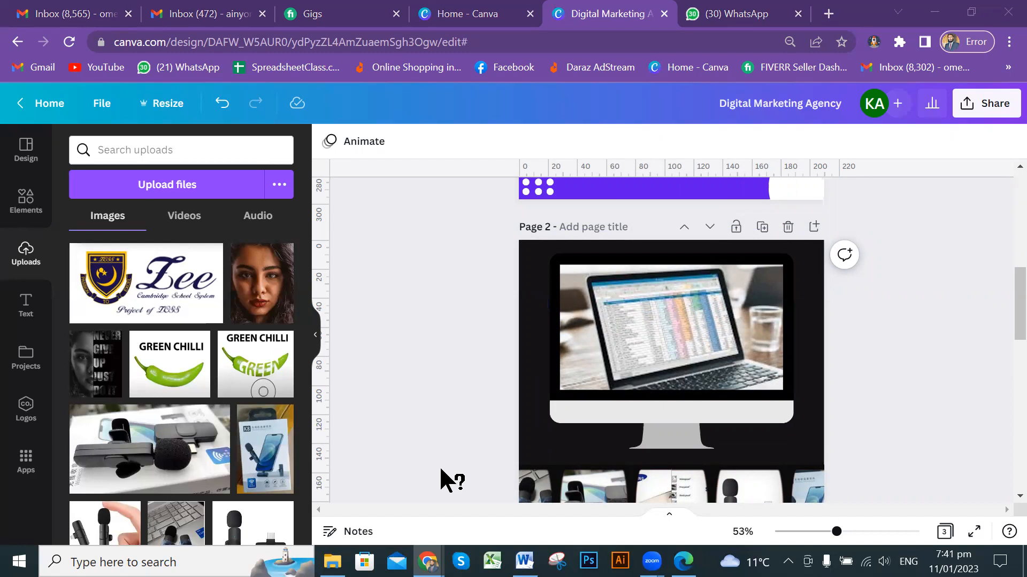
# - Recolour the monitor mockup's black bezel to the light grey photo colour sampled from the laptop picture
pyautogui.click(612, 327)
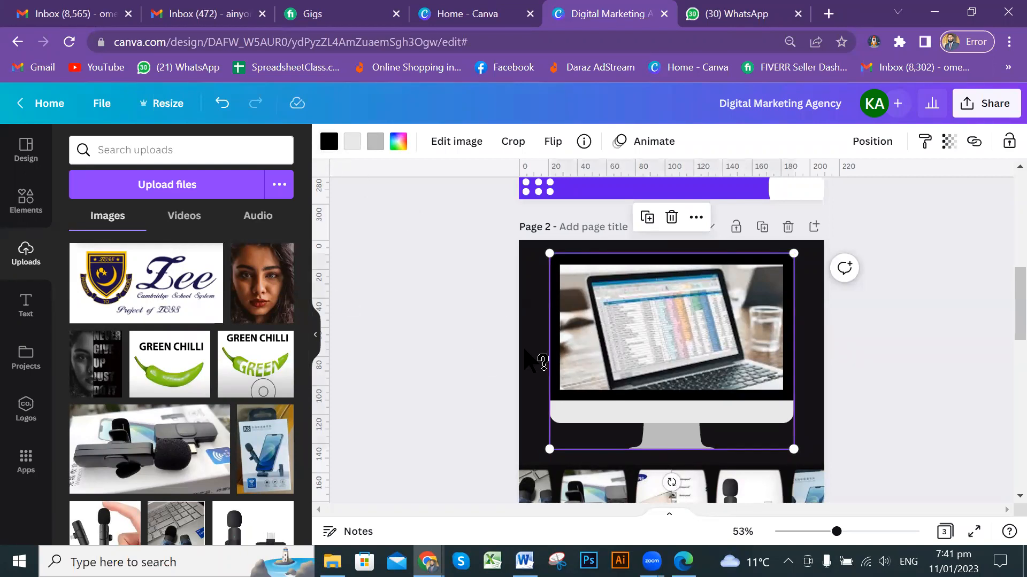
pyautogui.click(329, 141)
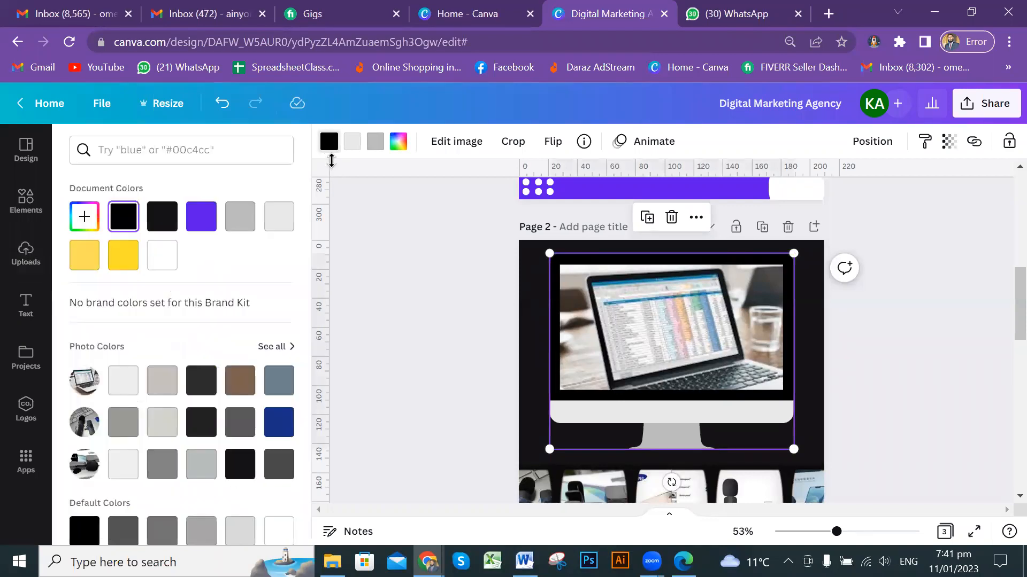
pyautogui.click(160, 265)
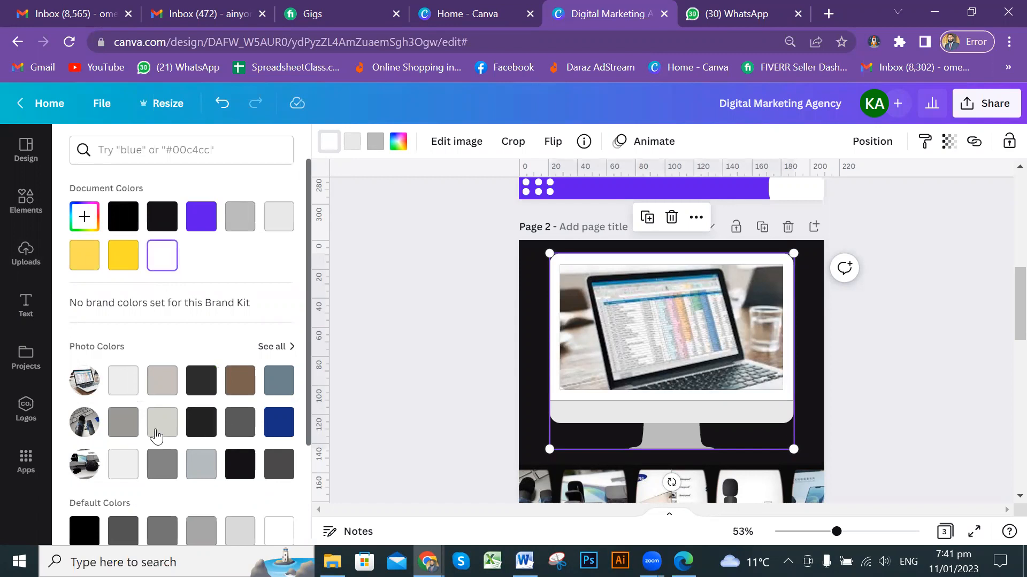
pyautogui.click(130, 384)
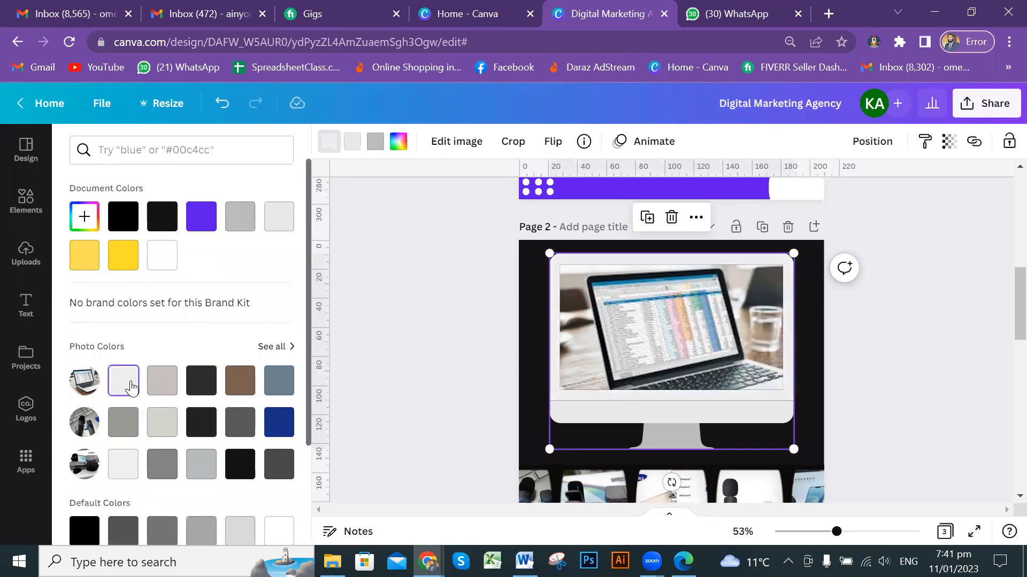
# - Try warm grey, pink, turquoise, blue, light orange, yellow, lime and orange on the monitor mockup's bezel
pyautogui.click(163, 424)
pyautogui.scroll(-2, 203, 441)
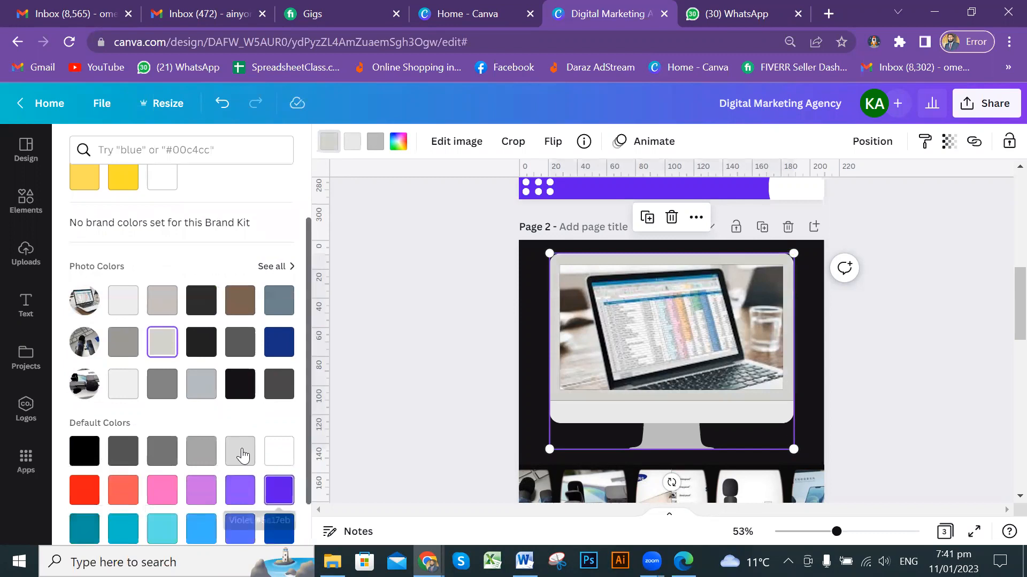
pyautogui.click(162, 490)
pyautogui.scroll(-1, 242, 455)
pyautogui.click(162, 475)
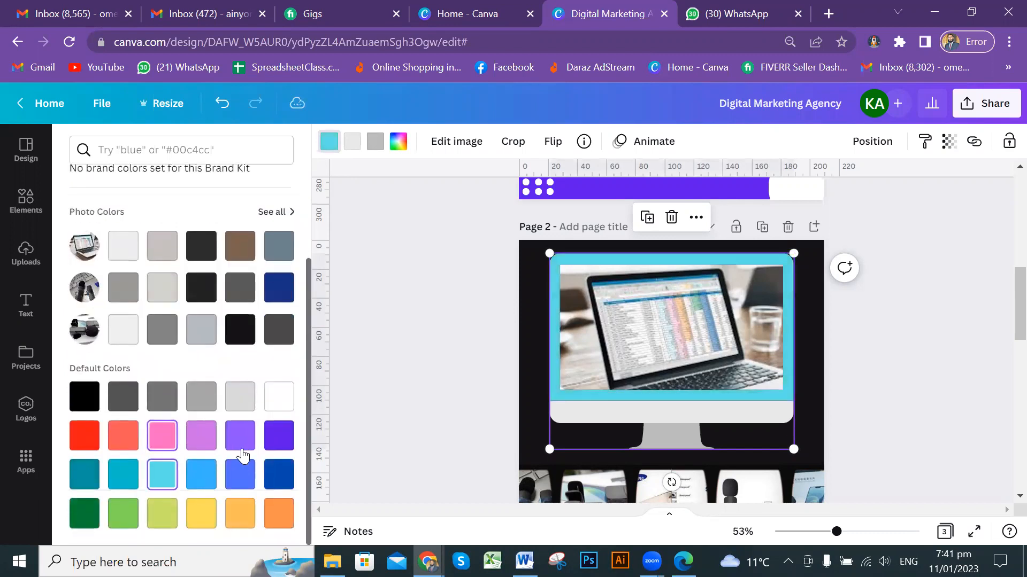
pyautogui.click(242, 460)
pyautogui.click(240, 513)
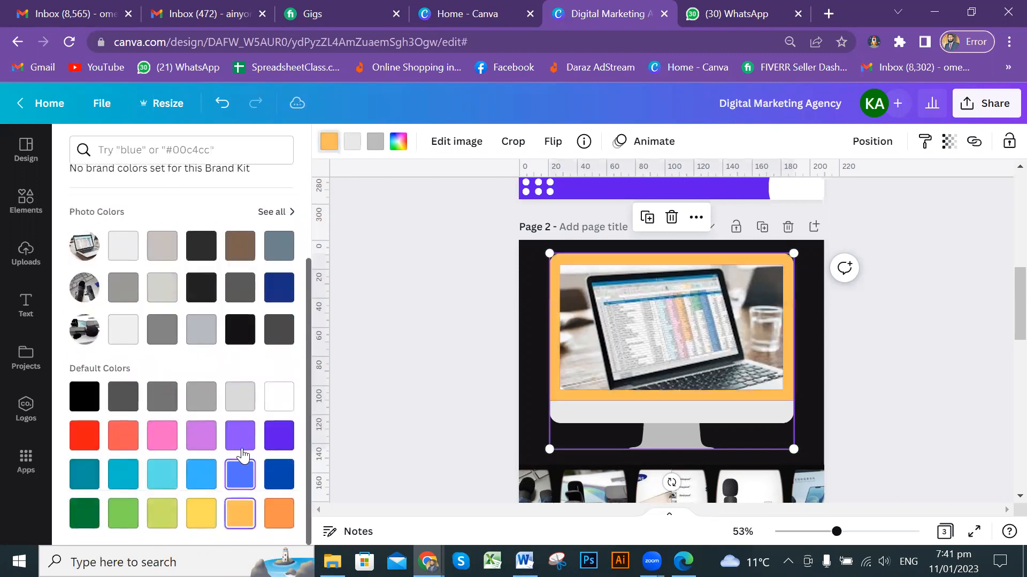
pyautogui.click(201, 513)
pyautogui.click(162, 513)
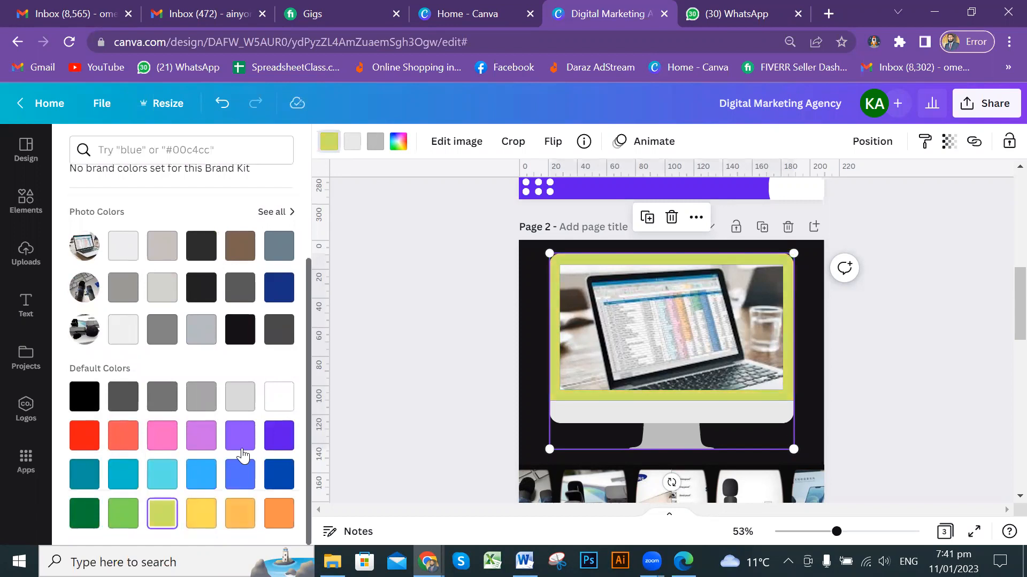
pyautogui.click(278, 513)
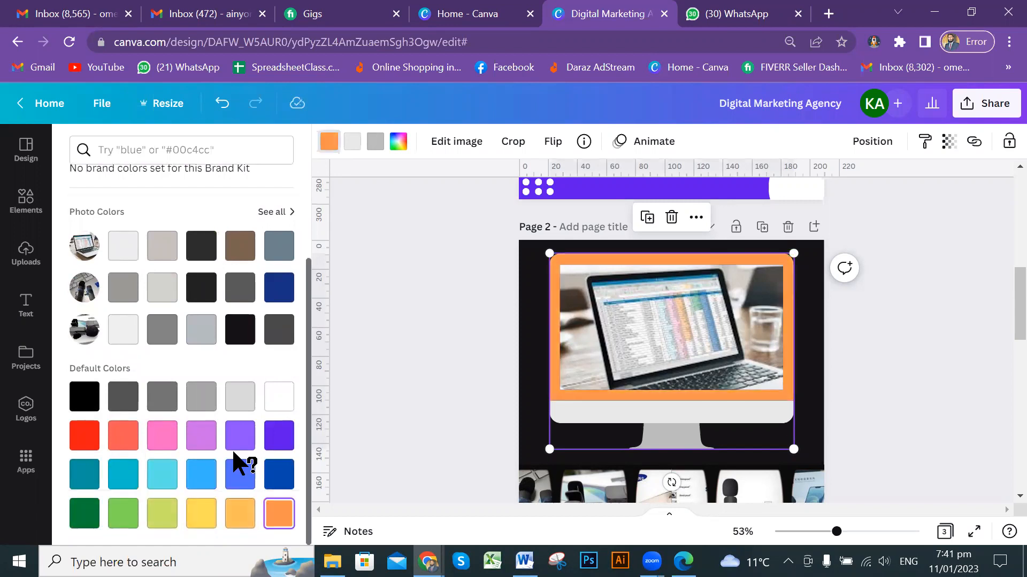
# - Recolour the monitor mockup's bezel to the light grey from the default colours
pyautogui.click(279, 473)
pyautogui.click(279, 436)
pyautogui.click(279, 398)
pyautogui.click(244, 398)
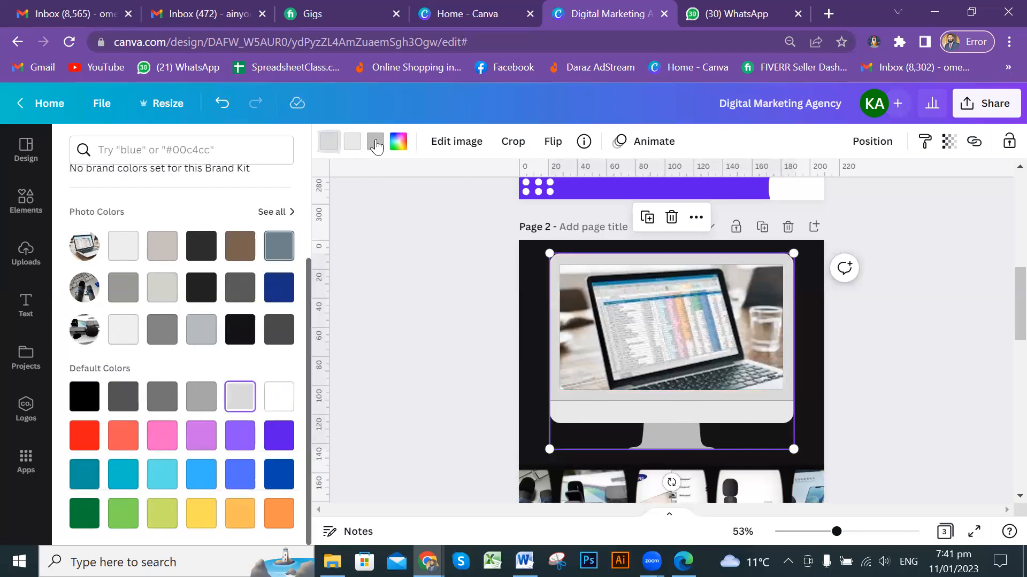
# - Recolour the monitor mockup's lower chin band to the light orange from the default colours
pyautogui.click(356, 156)
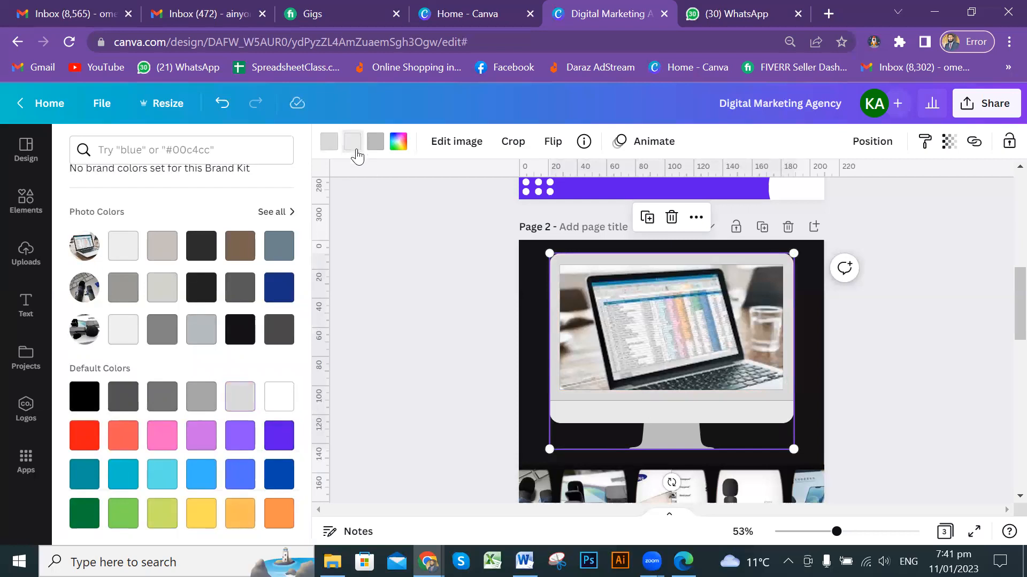
pyautogui.click(199, 249)
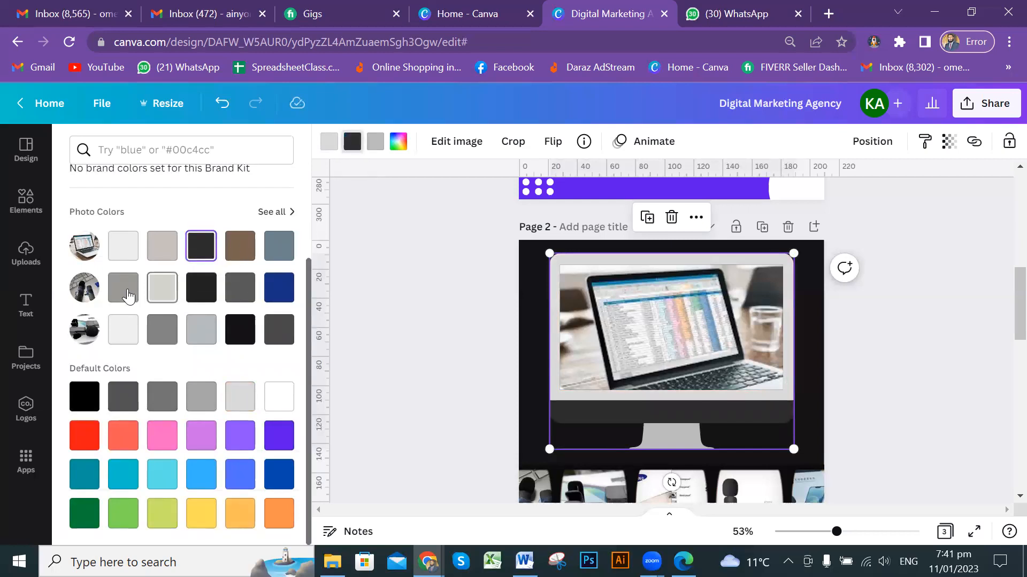
pyautogui.click(271, 297)
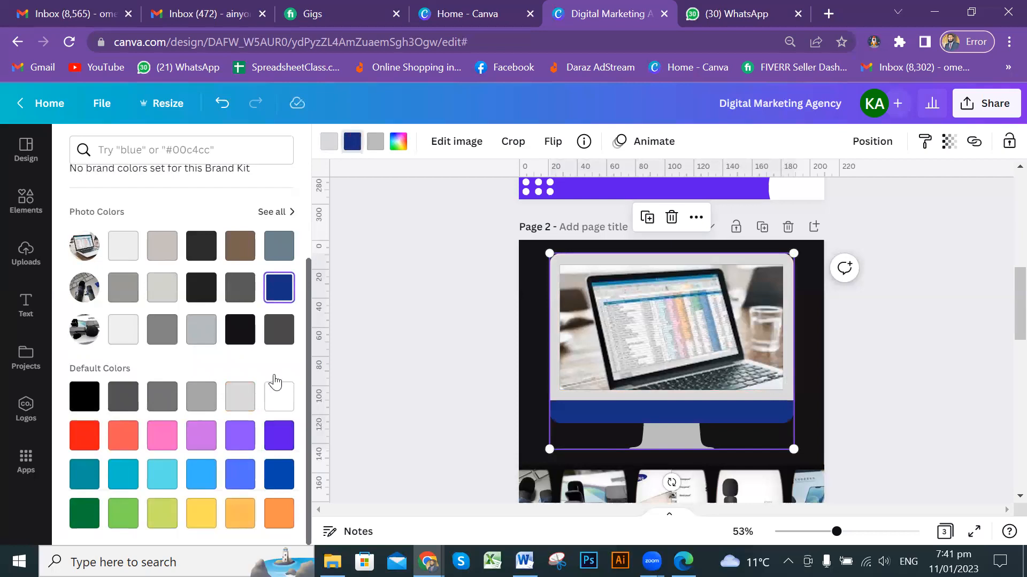
pyautogui.click(278, 396)
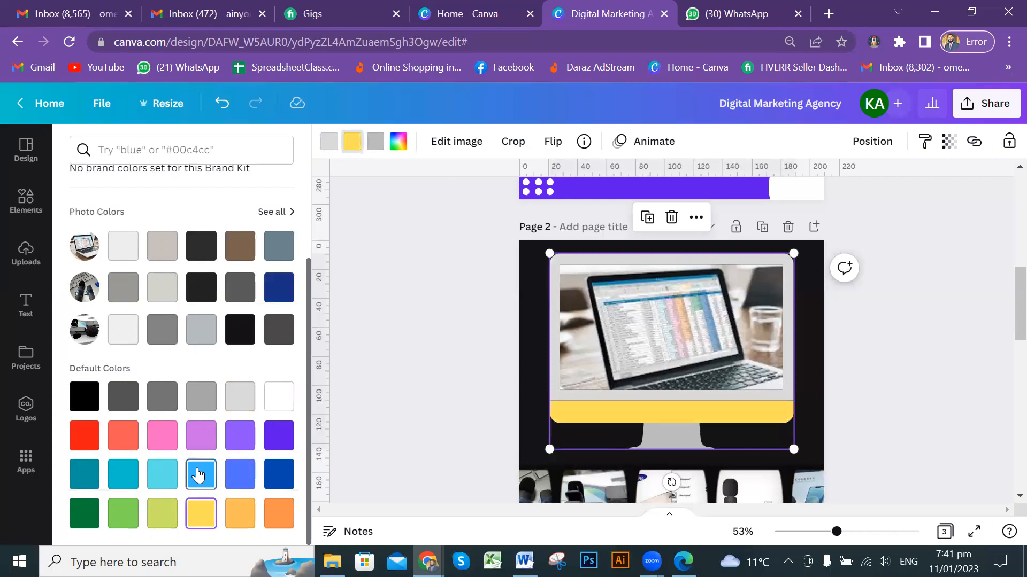
pyautogui.click(239, 513)
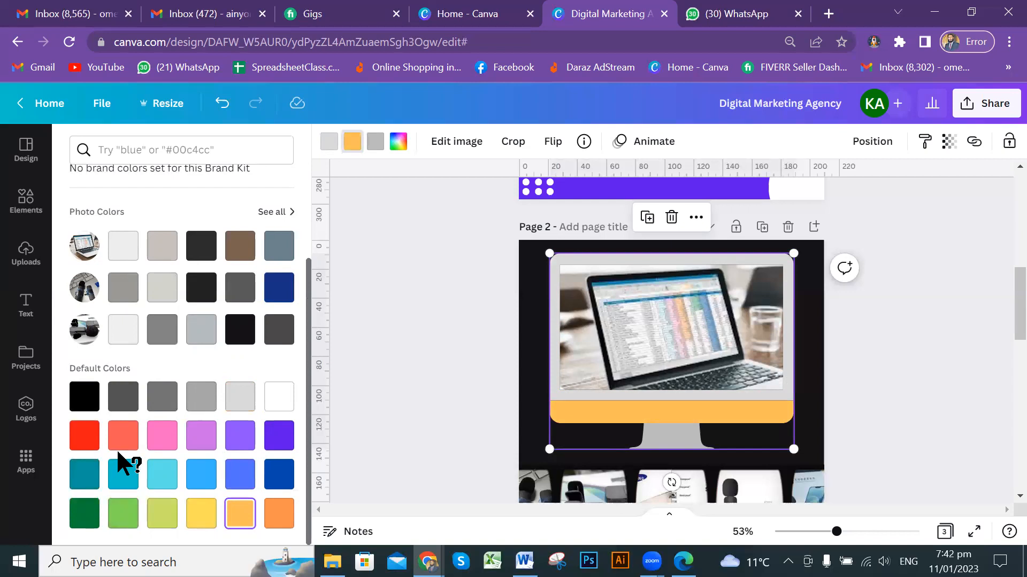
# - Try slate blue, navy, near-black and mid-grey photo colours on the monitor mockup's stand
pyautogui.click(375, 142)
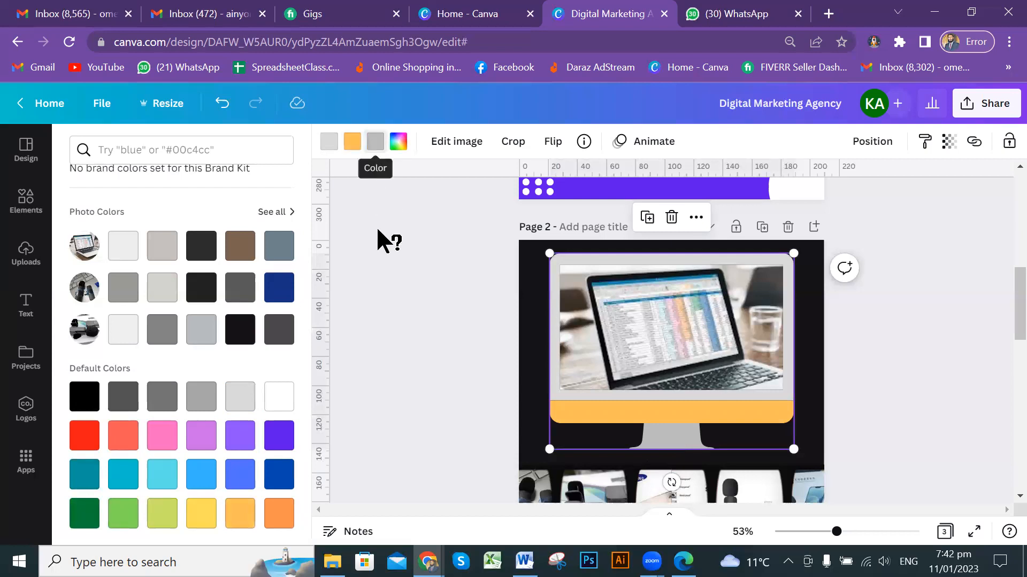
pyautogui.click(375, 141)
pyautogui.click(376, 142)
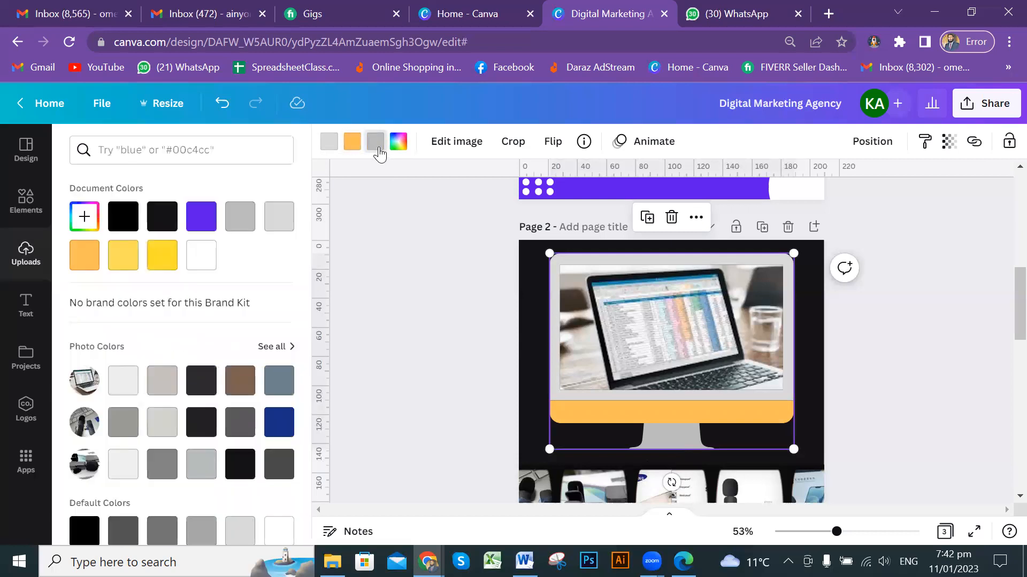
pyautogui.scroll(-2, 158, 393)
pyautogui.scroll(-1, 163, 374)
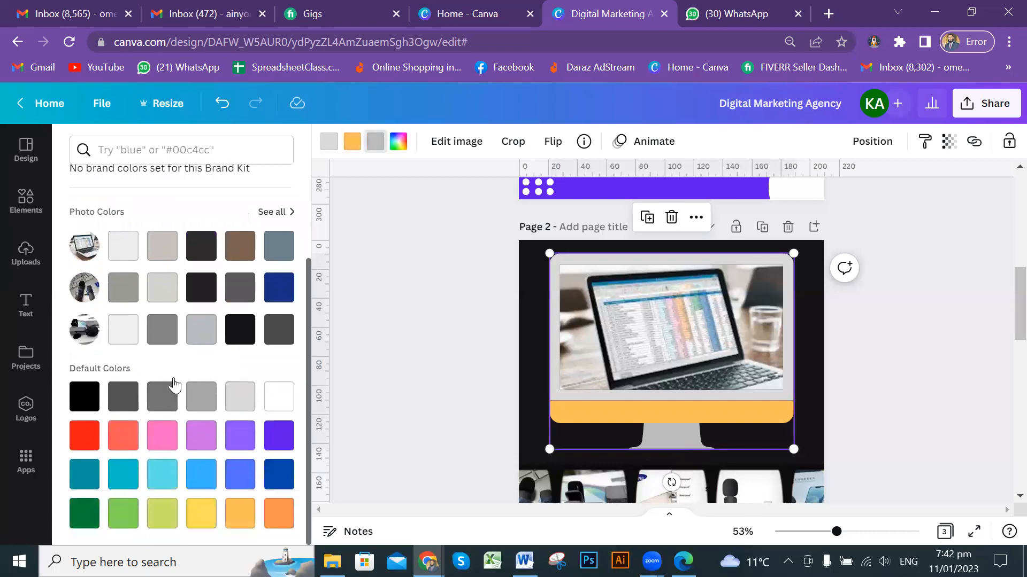
pyautogui.click(240, 249)
pyautogui.click(278, 258)
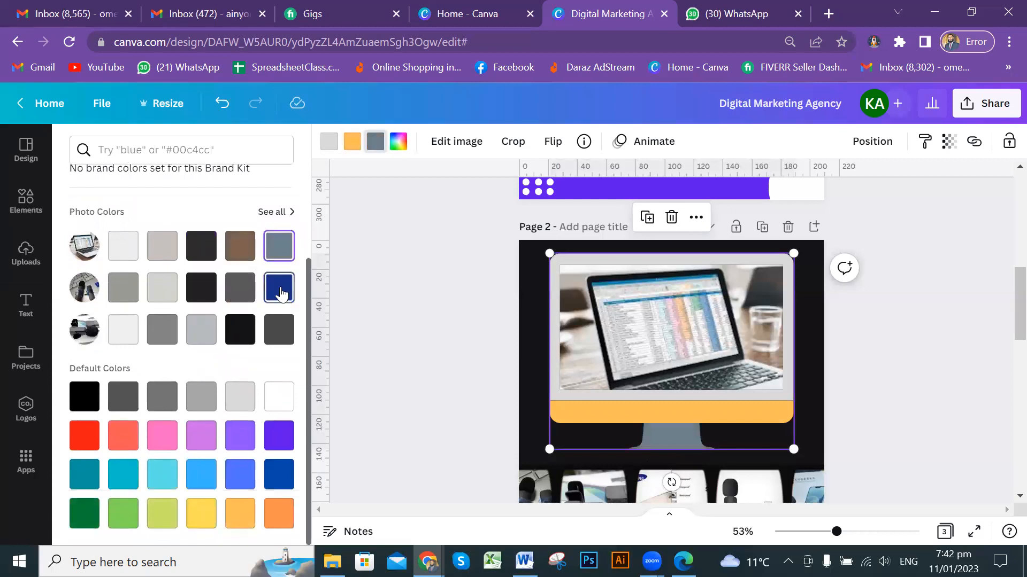
pyautogui.click(279, 289)
pyautogui.click(277, 338)
pyautogui.click(240, 333)
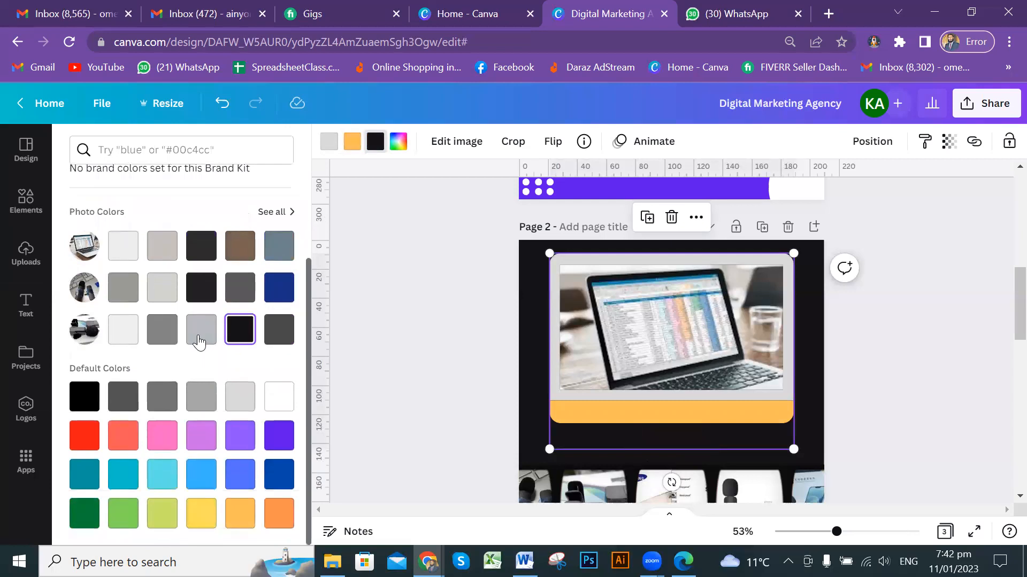
pyautogui.click(197, 342)
pyautogui.click(163, 338)
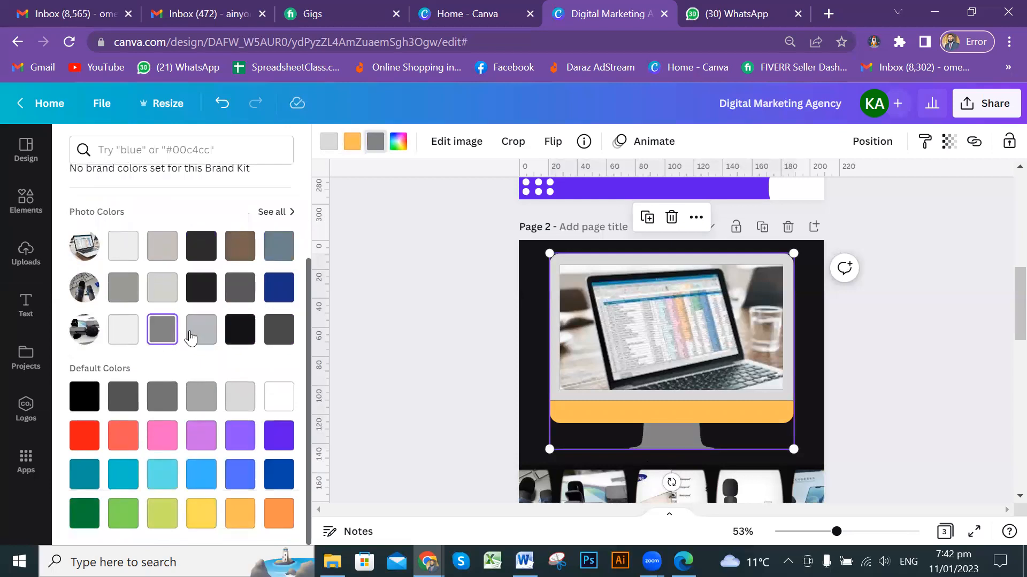
# - Recolour the monitor mockup's stand to the light blue-grey photo colour sampled from the microphone picture and deselect the mockup
pyautogui.click(191, 336)
pyautogui.click(283, 447)
pyautogui.click(278, 473)
pyautogui.click(282, 406)
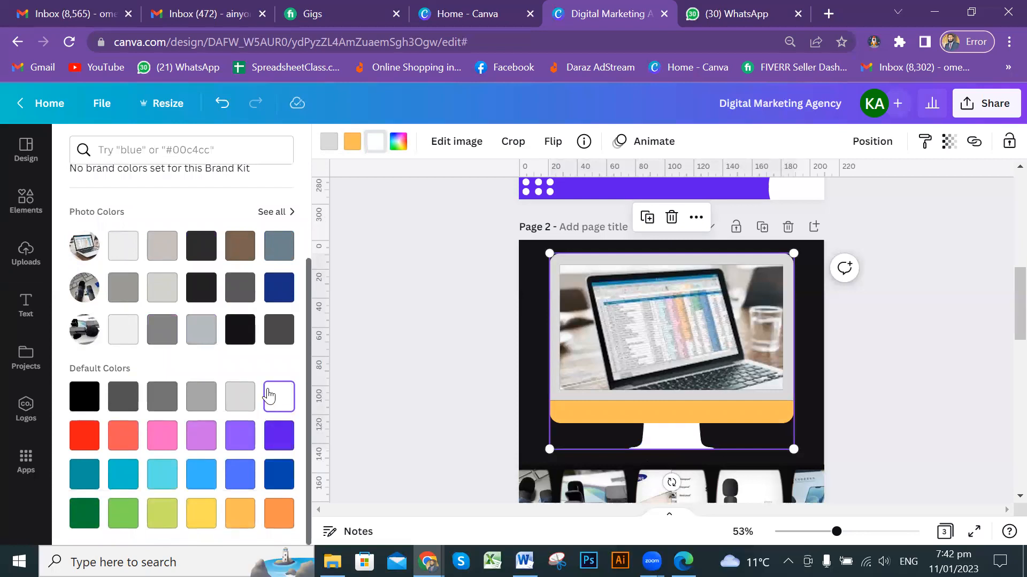
pyautogui.click(201, 329)
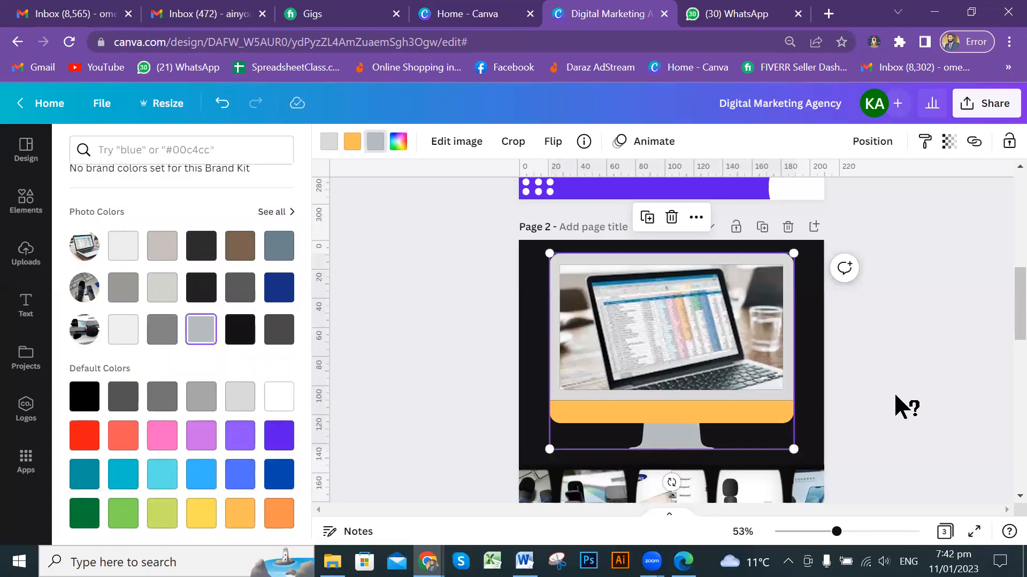
pyautogui.press('Escape')
pyautogui.click(906, 370)
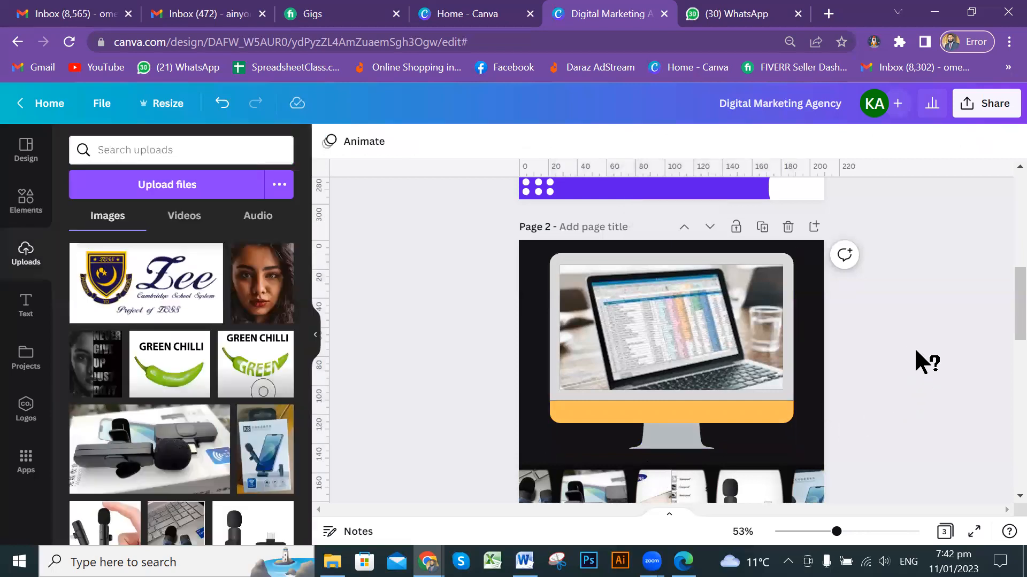
# - Compare the colour options offered for the film strips' photo frames with those offered for the monitor mockup on page 2
pyautogui.scroll(-3, 915, 353)
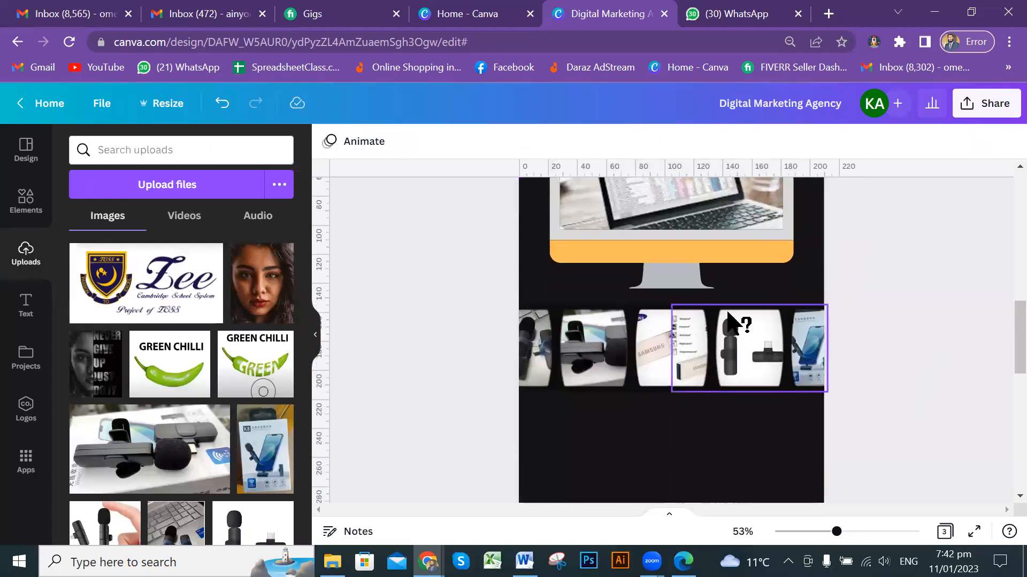
pyautogui.click(775, 339)
pyautogui.click(561, 348)
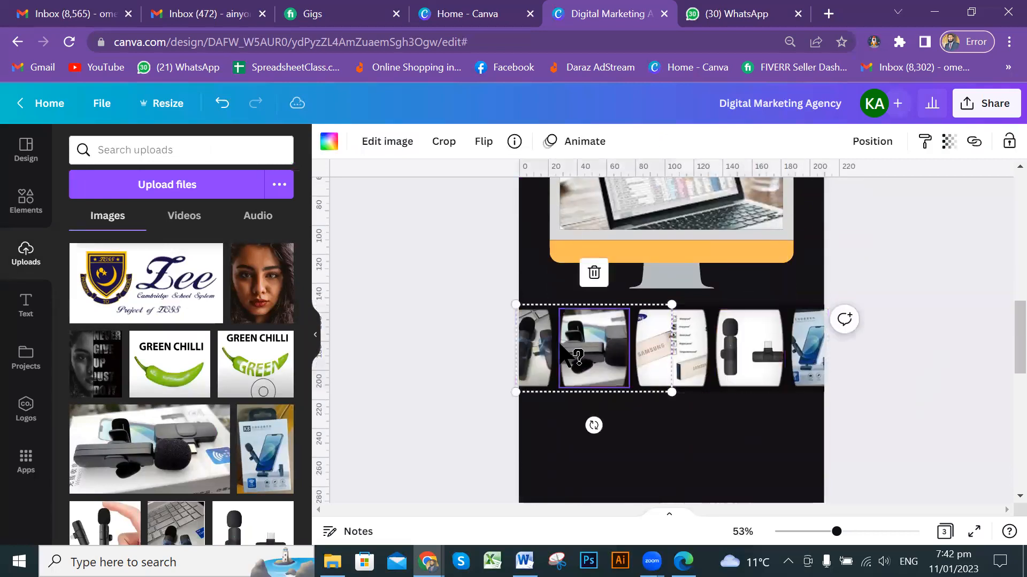
pyautogui.click(770, 353)
pyautogui.click(640, 338)
pyautogui.click(691, 340)
pyautogui.click(629, 350)
pyautogui.click(628, 350)
pyautogui.click(722, 347)
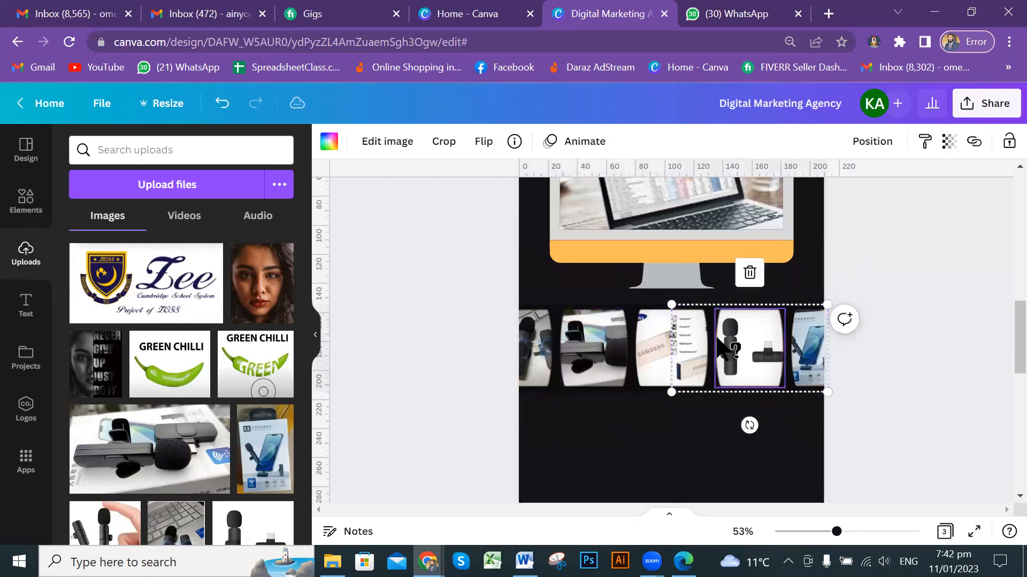
pyautogui.click(575, 351)
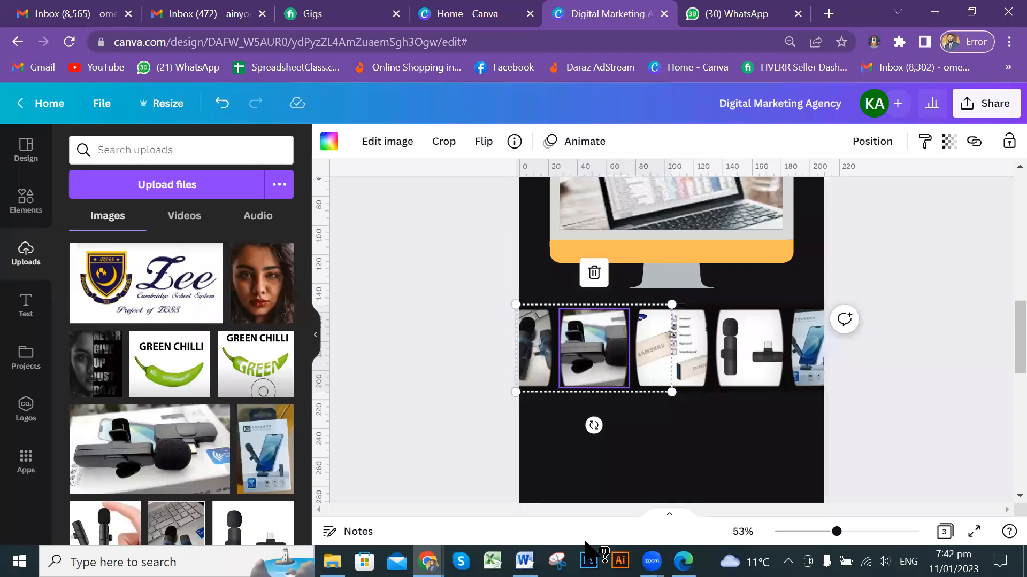
pyautogui.click(909, 352)
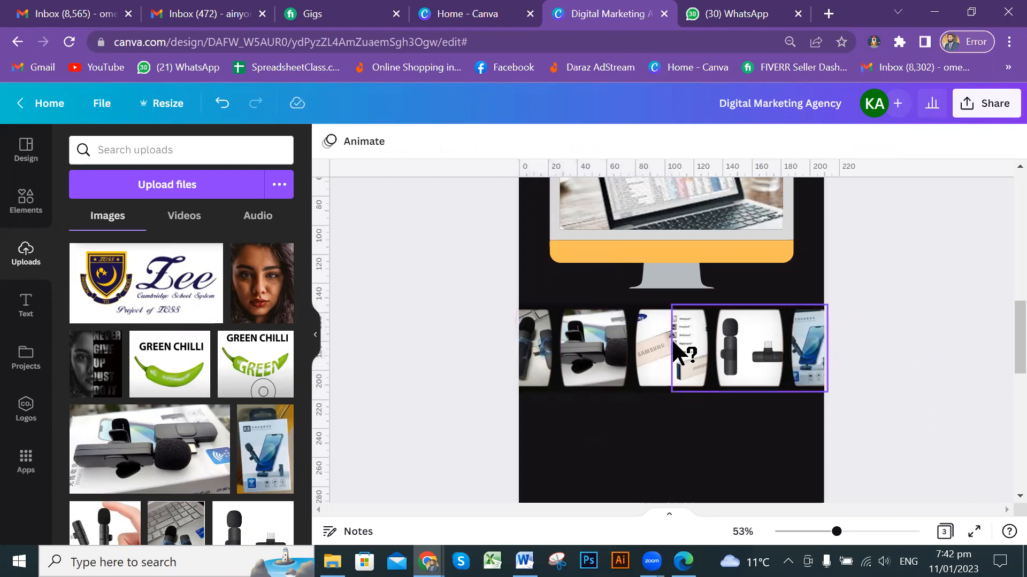
pyautogui.scroll(1, 705, 271)
pyautogui.scroll(1, 706, 272)
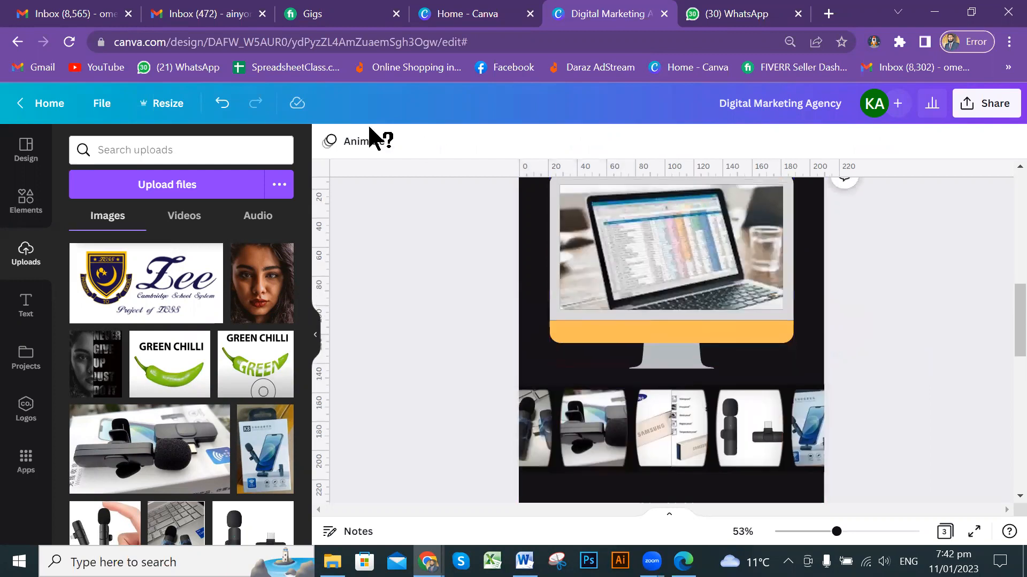
pyautogui.scroll(2, 653, 252)
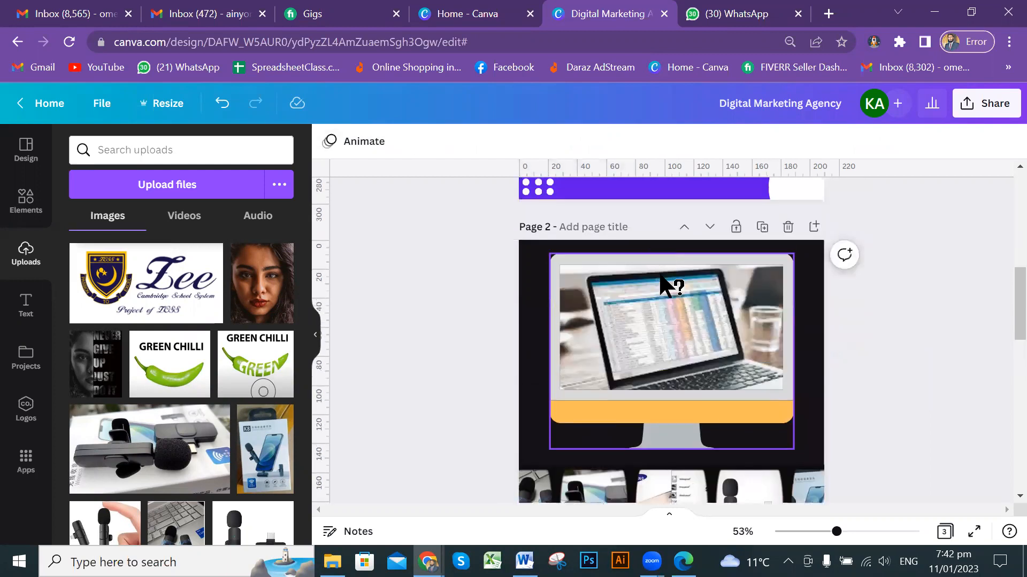
pyautogui.click(748, 359)
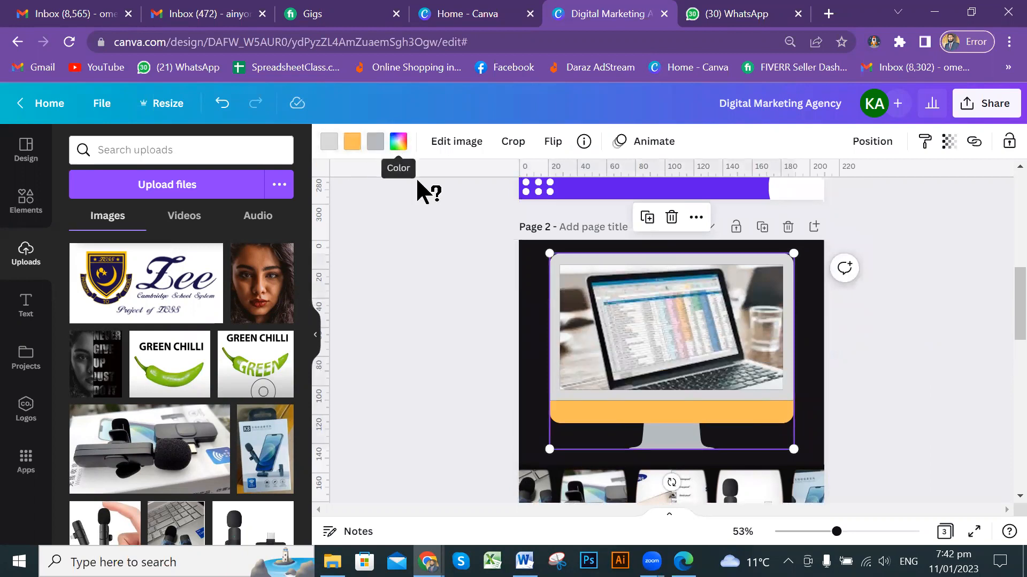
pyautogui.scroll(-3, 912, 320)
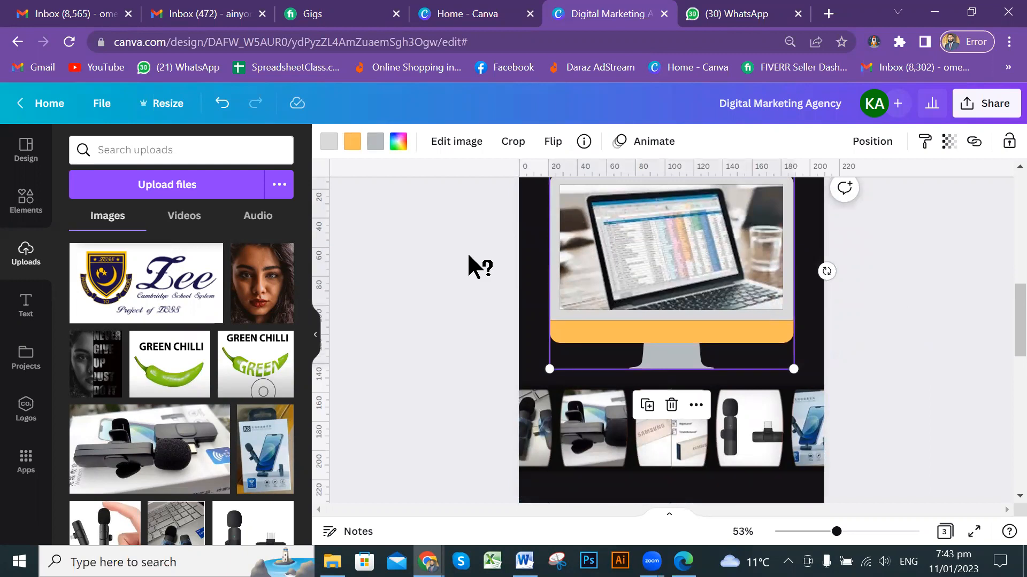
# - Try filling the first film strip's middle photo frame with the purple, blue-grey and light grey document colours
pyautogui.click(646, 460)
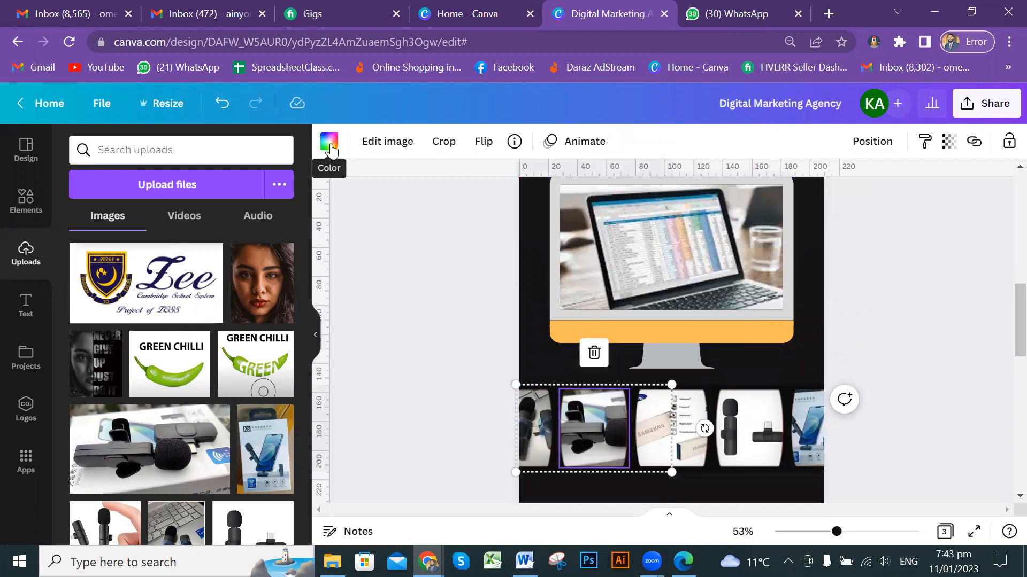
pyautogui.click(330, 143)
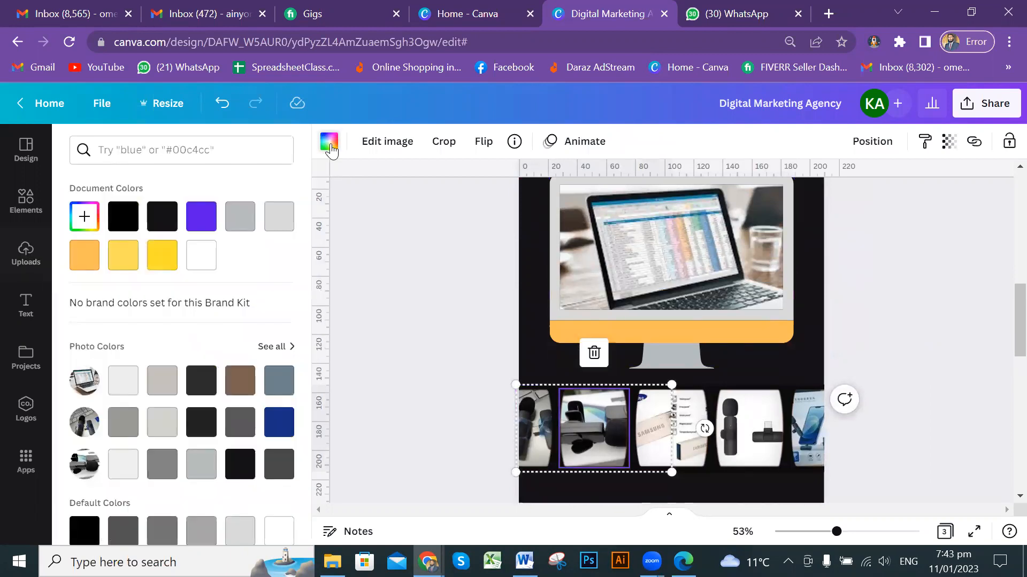
pyautogui.click(192, 222)
pyautogui.click(246, 224)
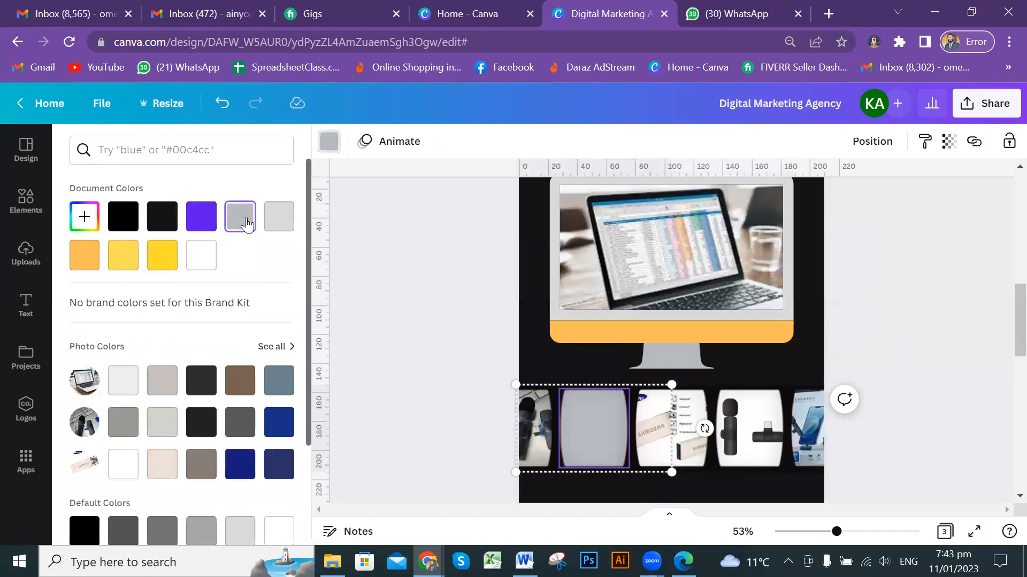
pyautogui.click(271, 224)
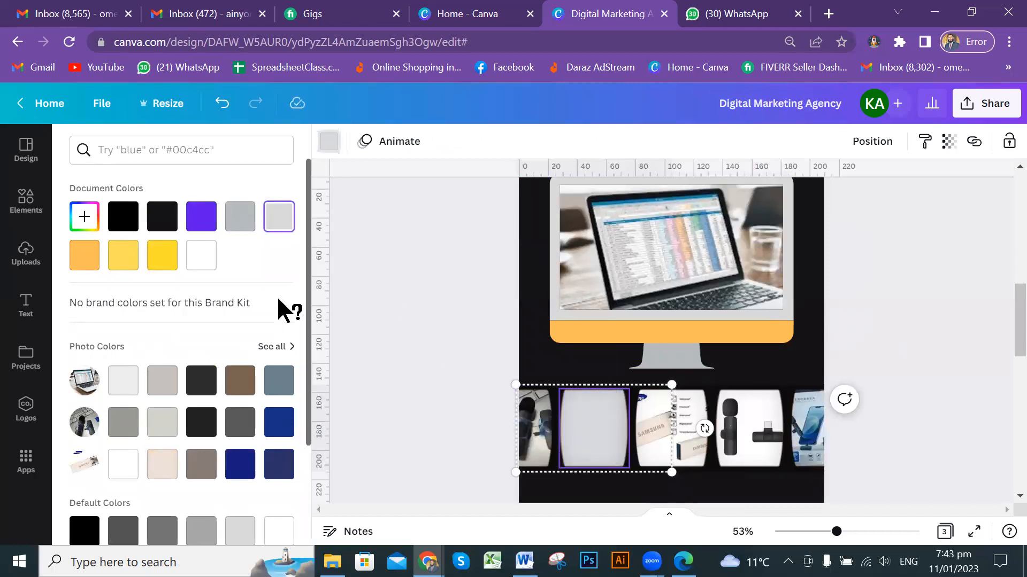
# - Undo the colour fills on the film strip's middle photo frame and deselect the strip
pyautogui.press('Escape')
pyautogui.hotkey('ctrl', 'z')
pyautogui.hotkey('ctrl', 'z')
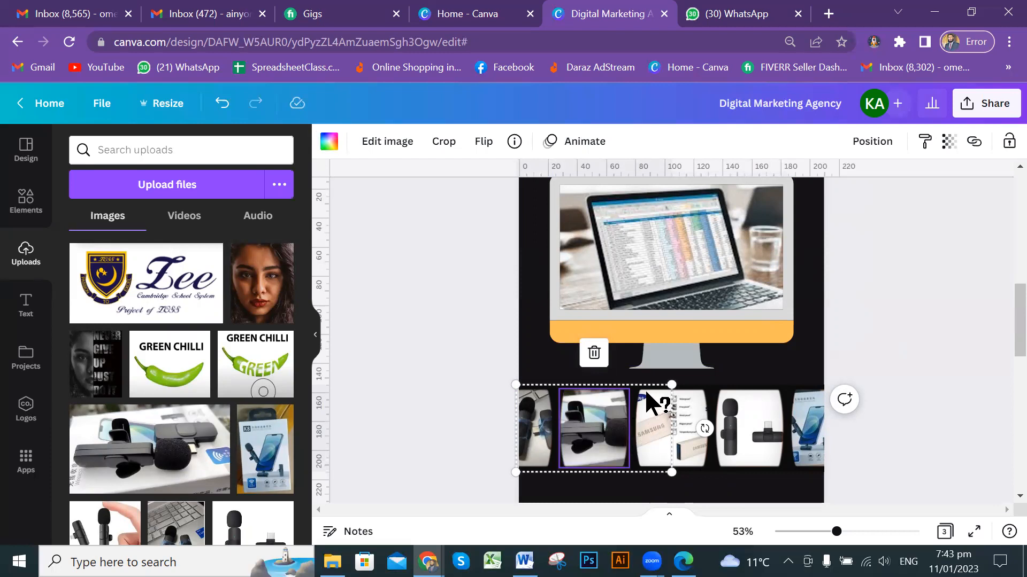
pyautogui.click(888, 303)
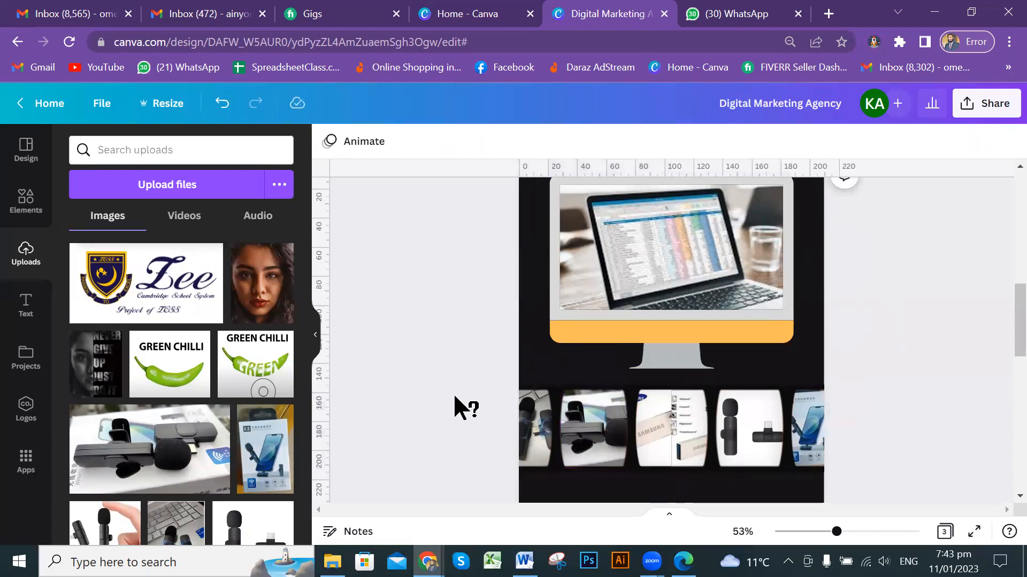
# - Review the layout of page 2 down to its empty lower area and the text content of page 1
pyautogui.scroll(-3, 556, 374)
pyautogui.scroll(-2, 588, 376)
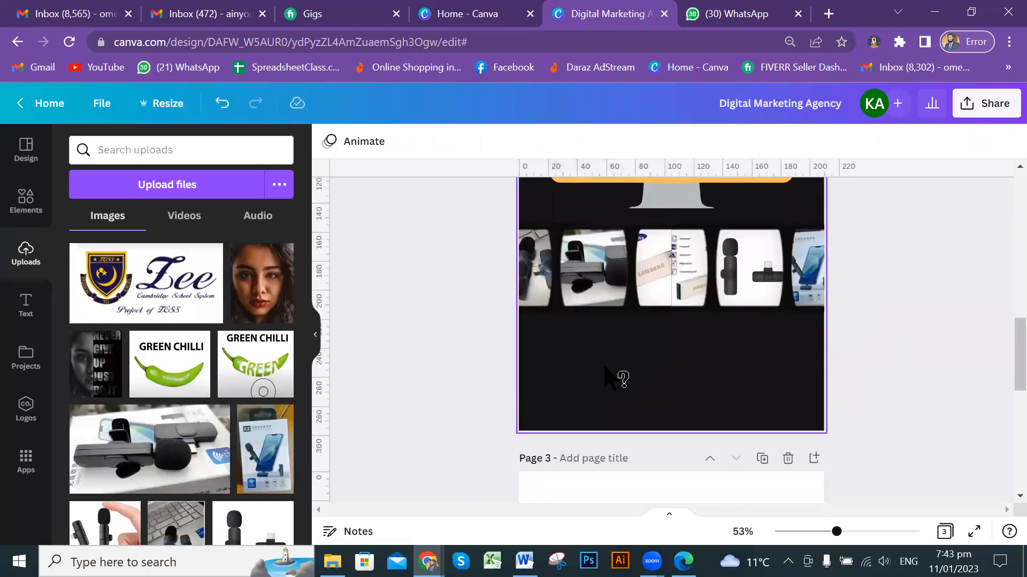
pyautogui.scroll(5, 609, 380)
pyautogui.scroll(6, 641, 369)
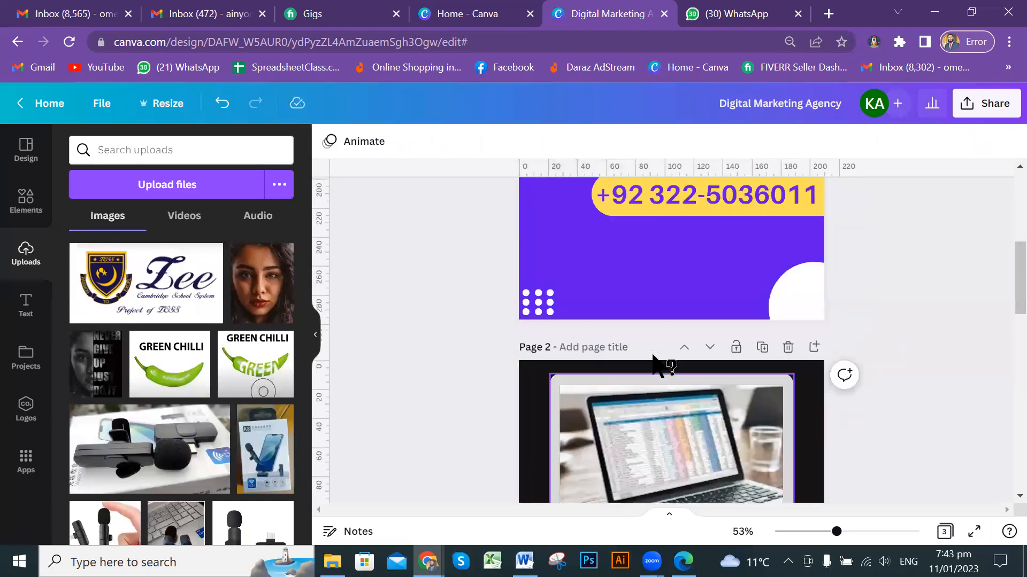
pyautogui.scroll(-2, 658, 363)
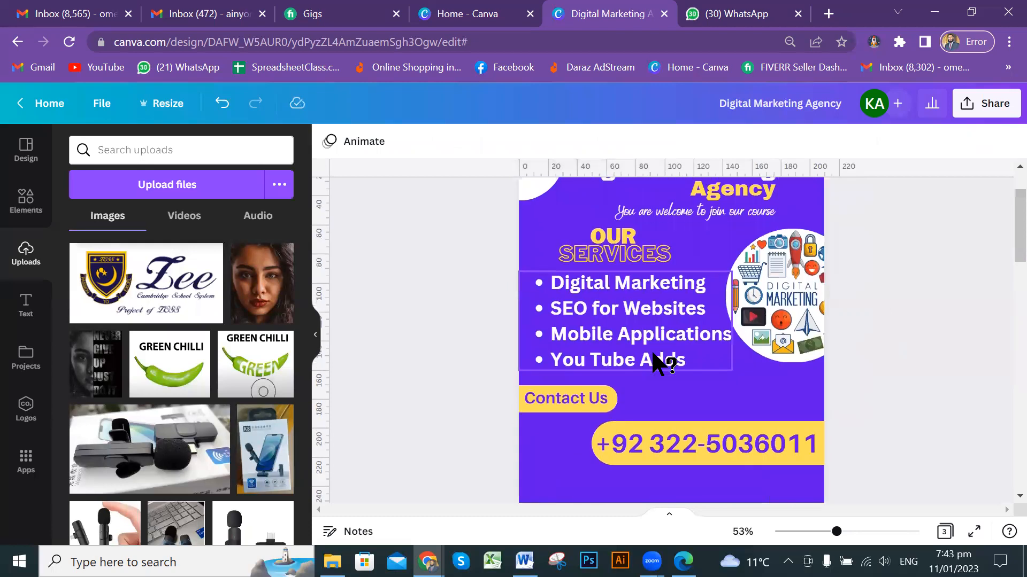
pyautogui.scroll(2, 706, 369)
pyautogui.scroll(-6, 707, 369)
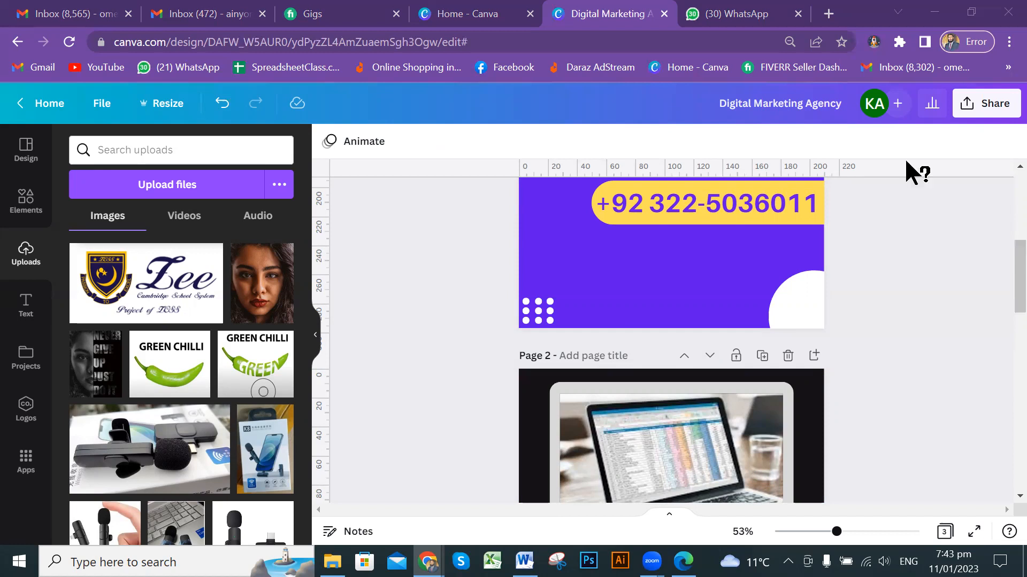
pyautogui.scroll(5, 778, 369)
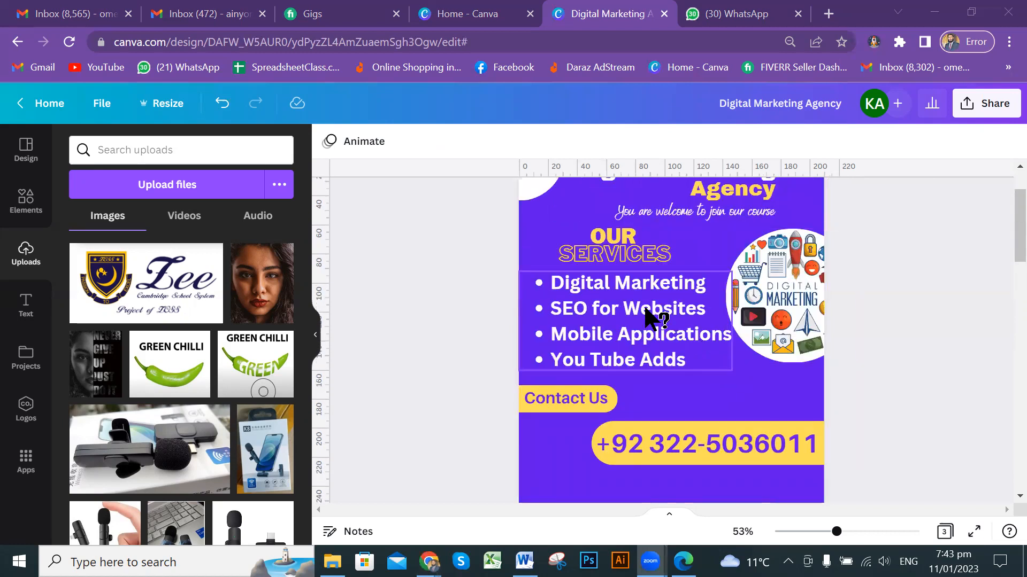
# - Bring a copy of page 1's OUR SERVICES heading onto page 2, into the empty area below the film strips
pyautogui.moveTo(629, 249); pyautogui.dragTo(697, 398)
pyautogui.scroll(-2, 695, 278)
pyautogui.scroll(-1, 693, 256)
pyautogui.moveTo(695, 238); pyautogui.dragTo(696, 487)
pyautogui.scroll(-3, 693, 297)
pyautogui.moveTo(695, 313); pyautogui.dragTo(710, 380)
pyautogui.scroll(-3, 718, 345)
pyautogui.moveTo(719, 235); pyautogui.dragTo(690, 483)
pyautogui.scroll(-3, 706, 370)
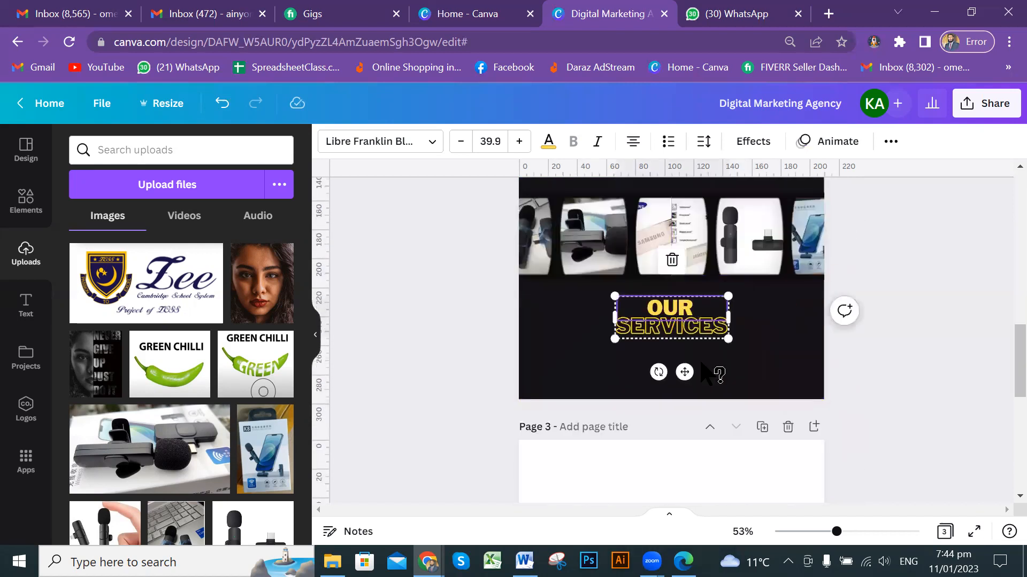
# - Delete the blank white page 3 and add a new dark page after page 2
pyautogui.scroll(-2, 748, 375)
pyautogui.click(788, 347)
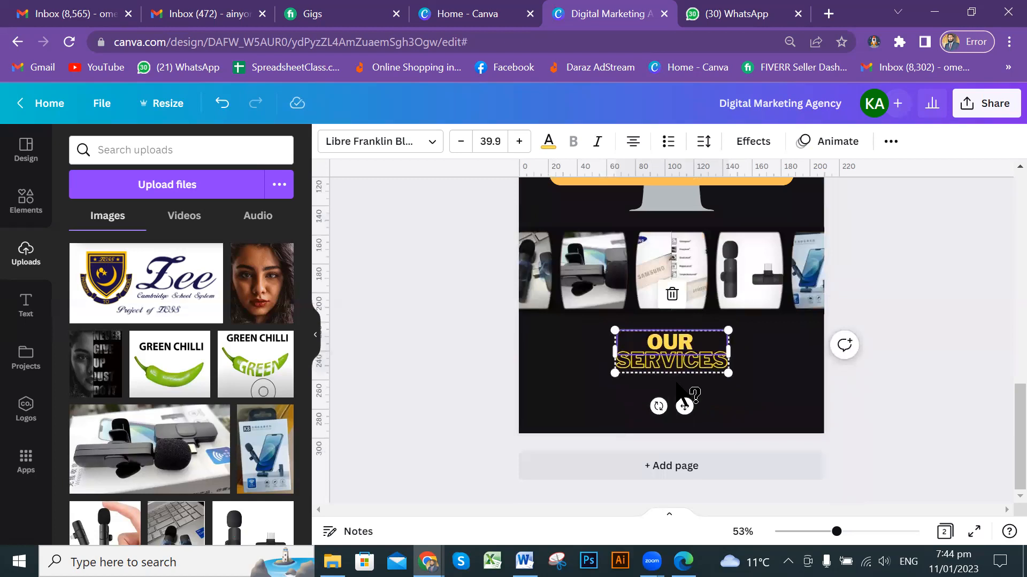
pyautogui.click(717, 470)
# - Move the OUR SERVICES heading from page 2 to the upper part of the new page 3
pyautogui.scroll(2, 675, 294)
pyautogui.moveTo(672, 222); pyautogui.dragTo(674, 380)
pyautogui.scroll(-3, 738, 385)
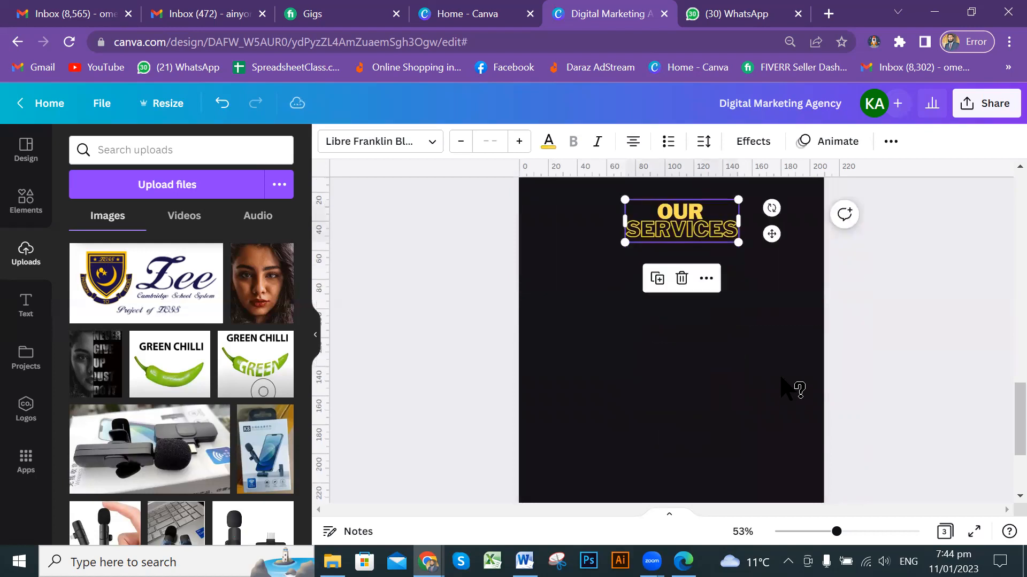
# - Enlarge page 3's OUR SERVICES heading until the word OUR has font size 55.8, placed near the page's top centre
pyautogui.scroll(3, 782, 382)
pyautogui.scroll(3, 791, 385)
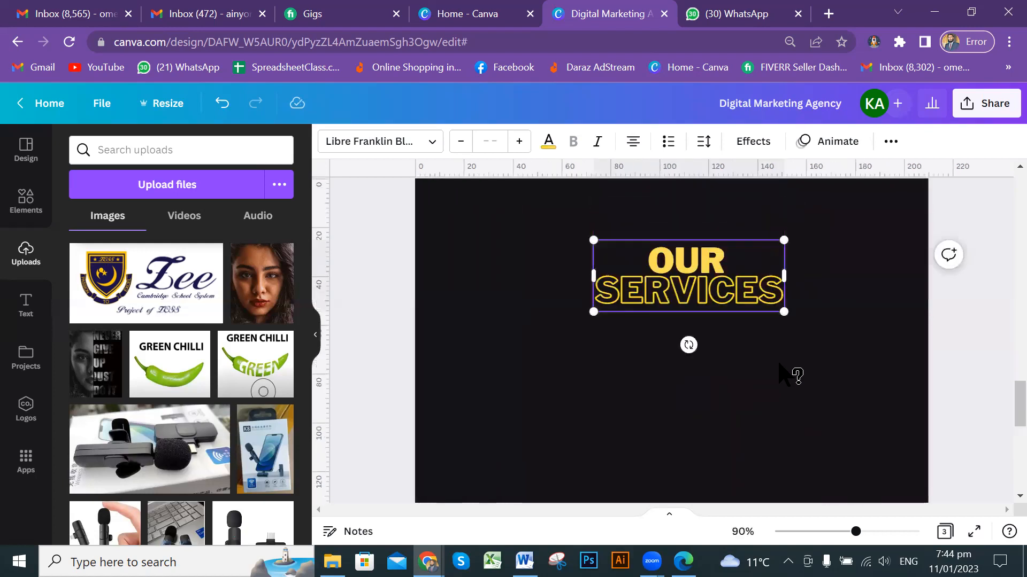
pyautogui.moveTo(722, 299); pyautogui.dragTo(703, 289)
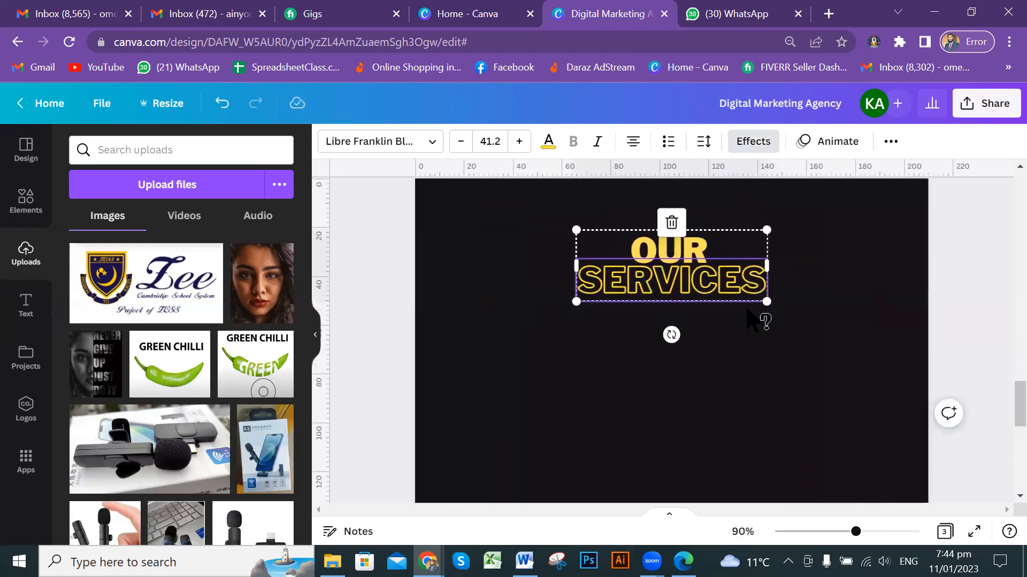
pyautogui.moveTo(766, 304)
pyautogui.mouseDown()
pyautogui.moveTo(818, 350)
pyautogui.moveTo(843, 327)
pyautogui.moveTo(756, 298)
pyautogui.mouseUp()
pyautogui.click(954, 337)
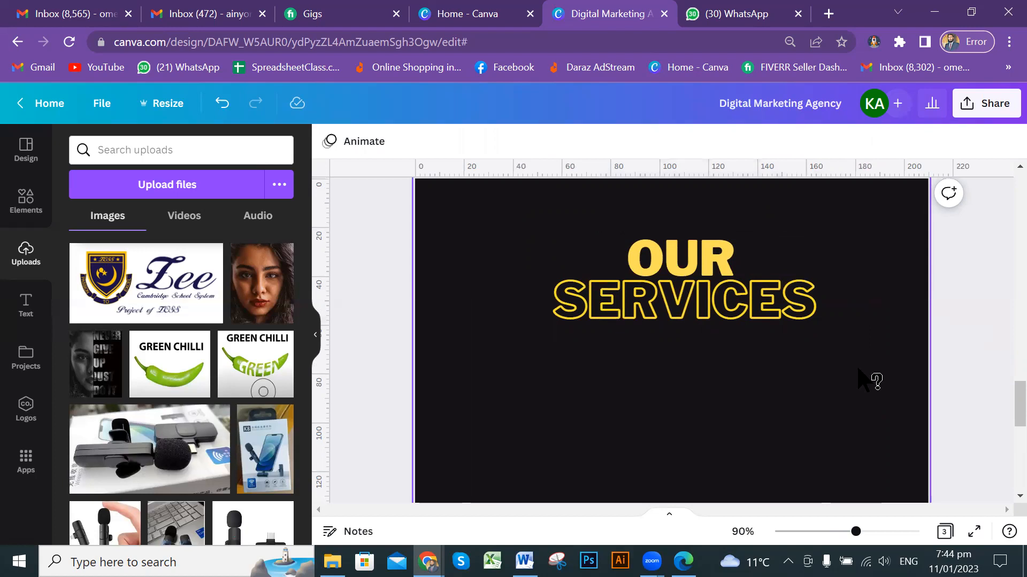
# - Try italic on the word OUR in page 3's heading and return it to upright text
pyautogui.click(708, 289)
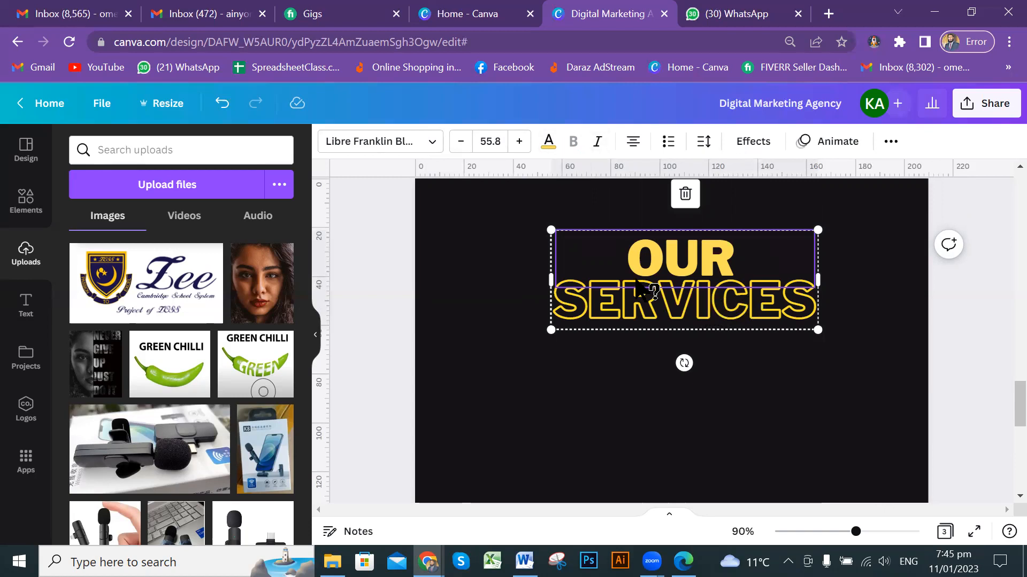
pyautogui.click(598, 143)
pyautogui.click(600, 149)
pyautogui.click(600, 149)
pyautogui.click(600, 149)
pyautogui.click(599, 148)
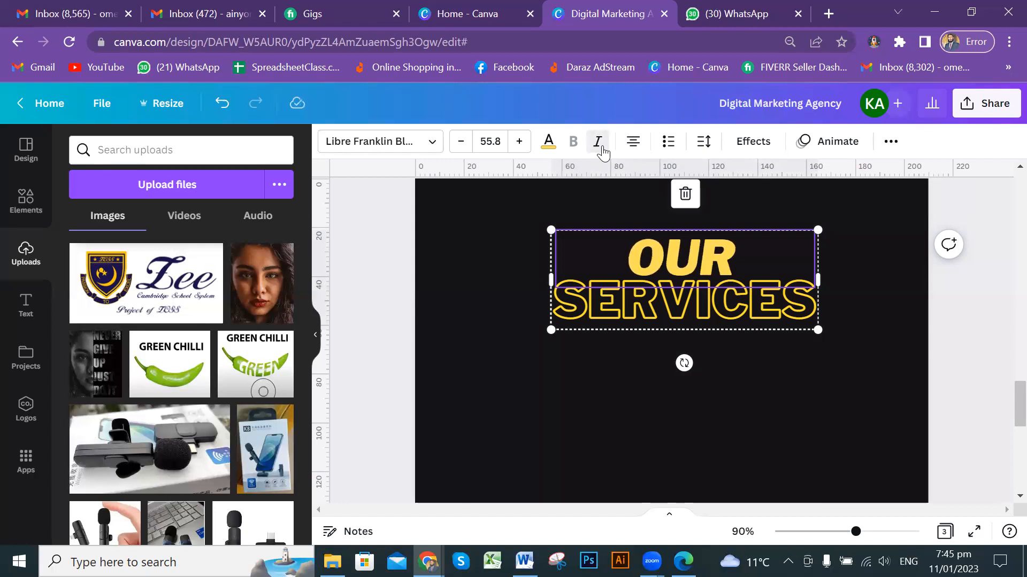
pyautogui.click(600, 149)
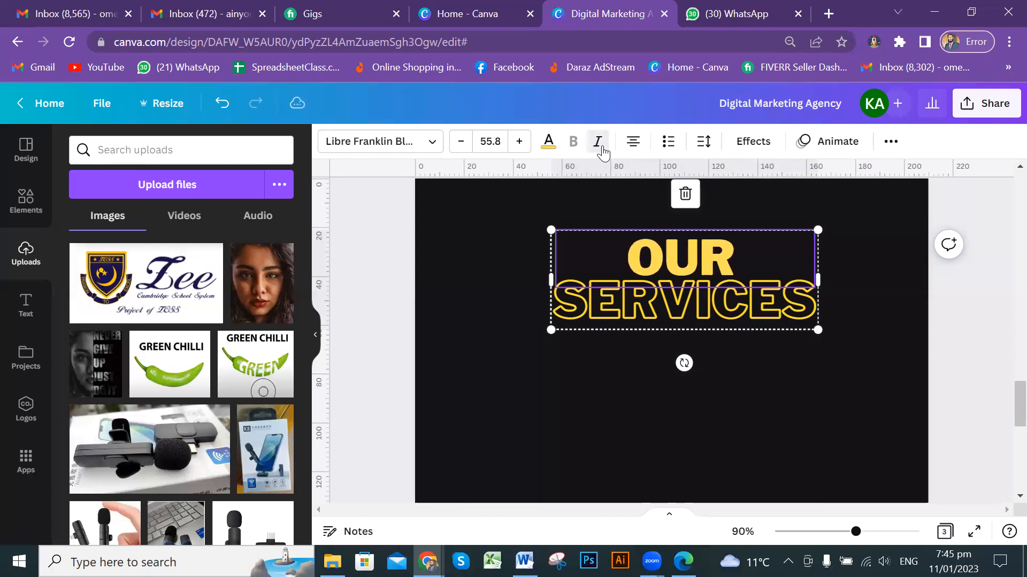
# - Try justified and right alignment on the word OUR in page 3's heading and restore centre alignment
pyautogui.click(634, 142)
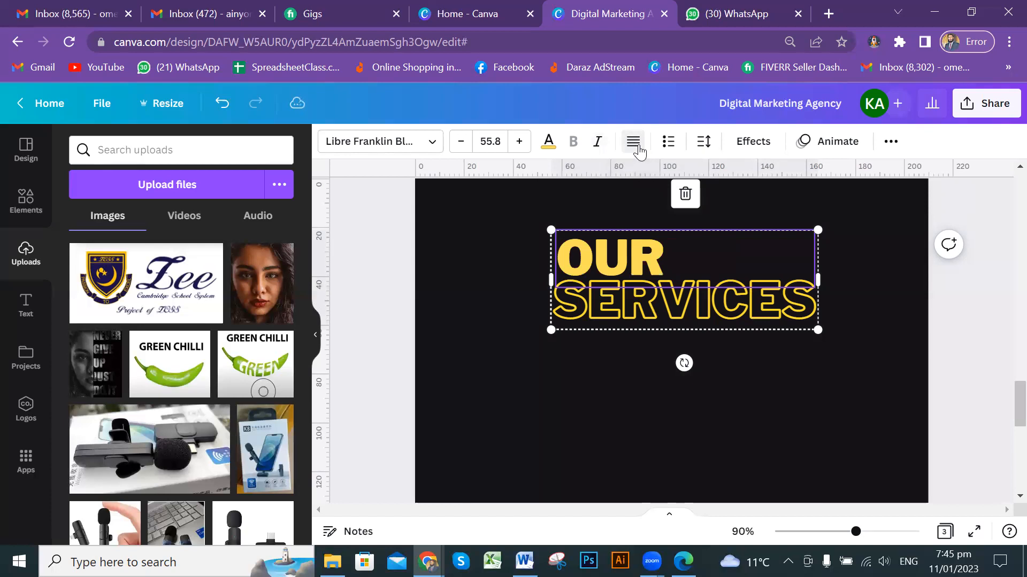
pyautogui.click(639, 150)
pyautogui.click(639, 150)
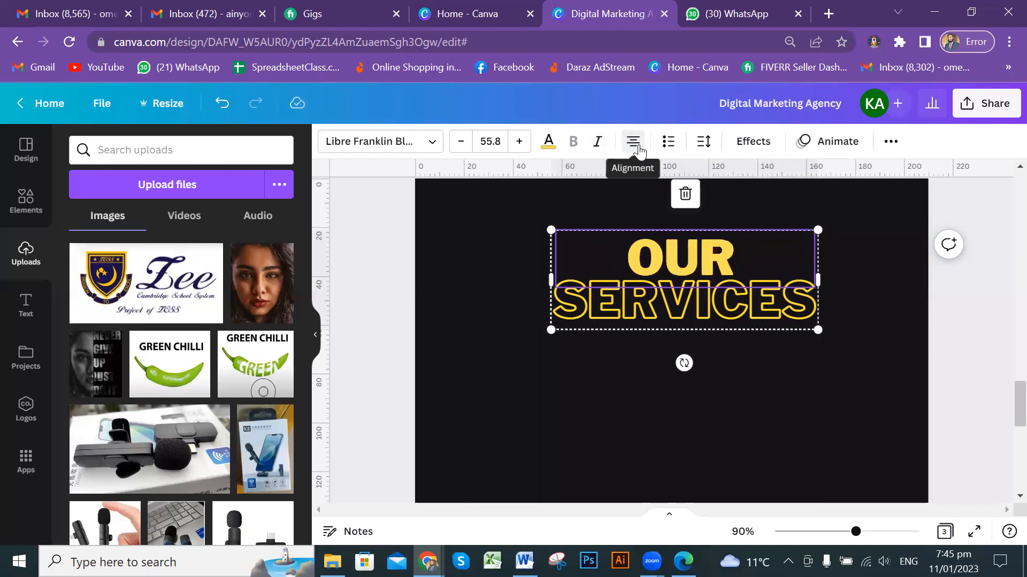
pyautogui.click(639, 151)
pyautogui.click(640, 152)
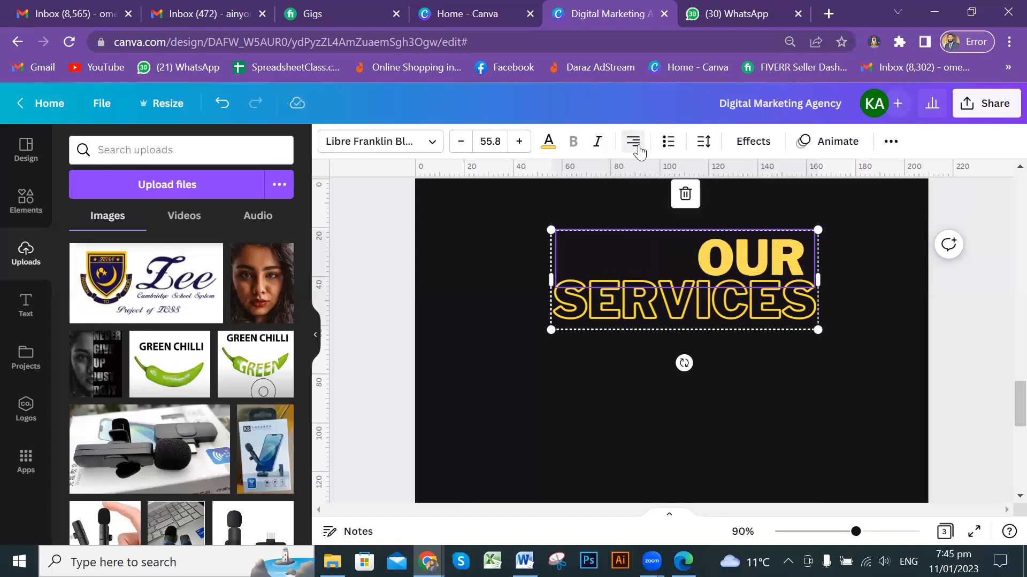
pyautogui.click(639, 151)
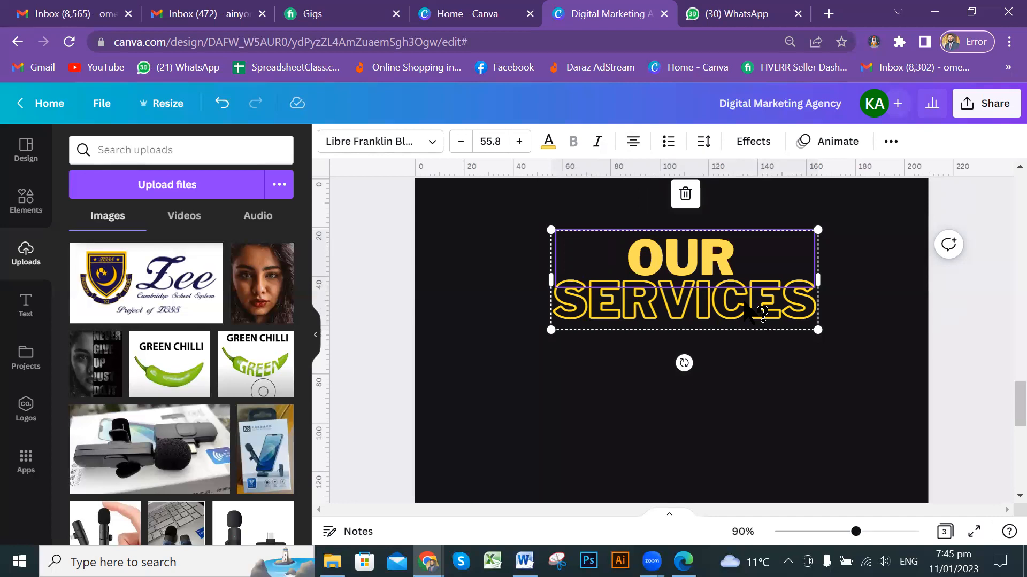
# - Try bulleted and numbered list formatting on the word OUR in page 3's heading and remove it again
pyautogui.click(668, 146)
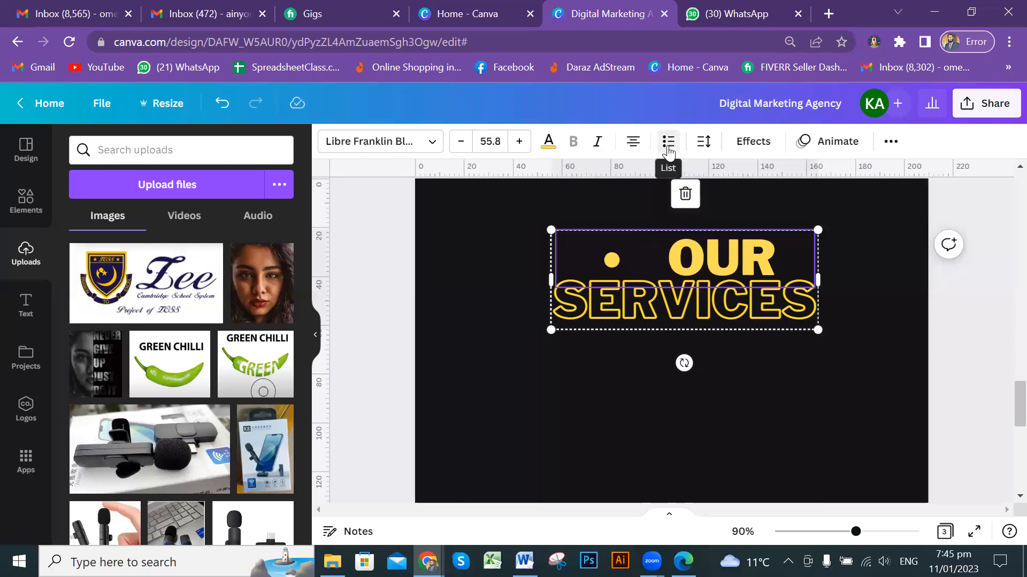
pyautogui.click(667, 144)
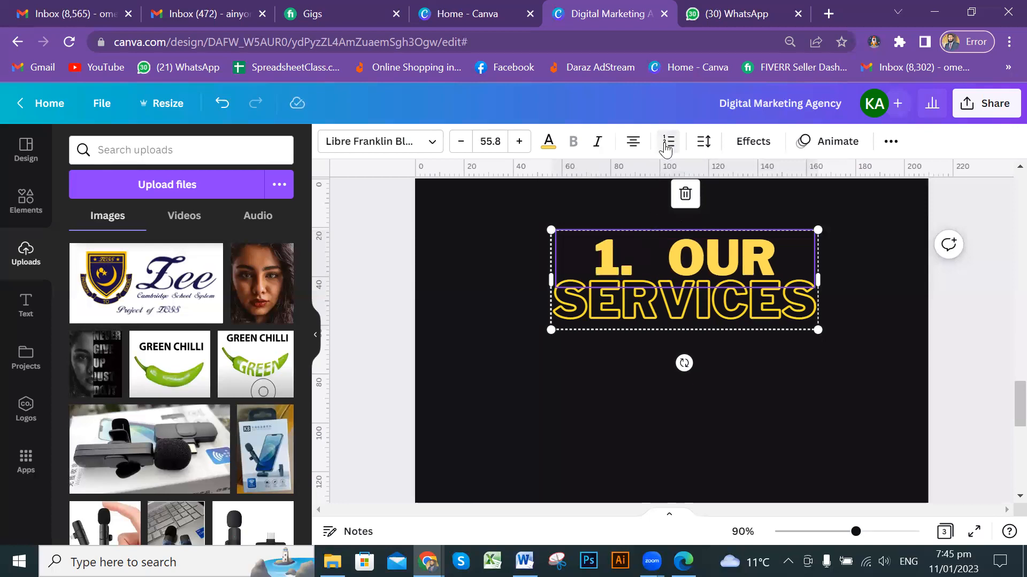
pyautogui.click(667, 144)
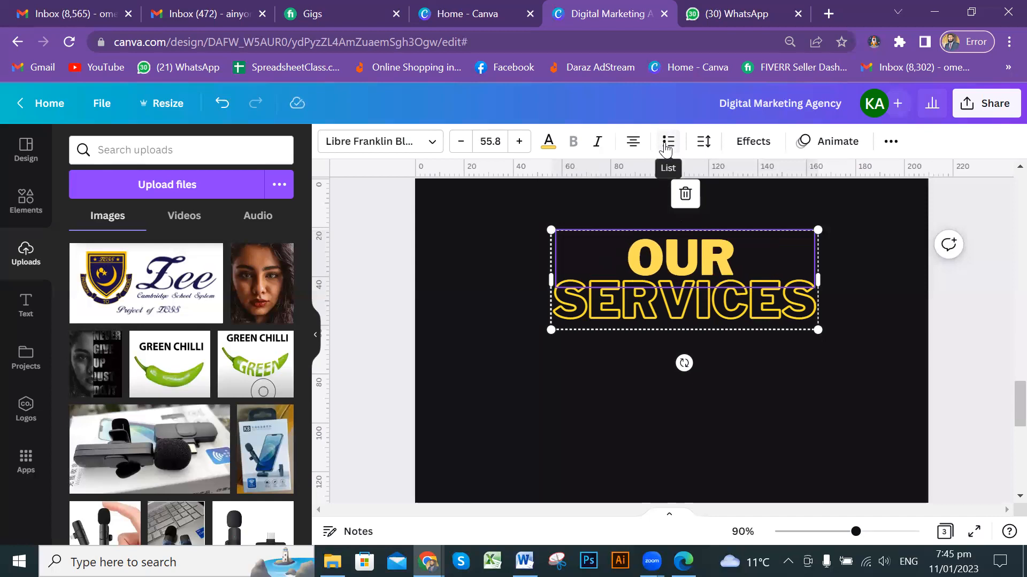
pyautogui.click(668, 142)
pyautogui.click(668, 142)
pyautogui.click(668, 142)
pyautogui.click(668, 143)
pyautogui.click(668, 142)
# - Try numbered list formatting on page 1's list of services and switch it back to bullets
pyautogui.scroll(-10, 648, 297)
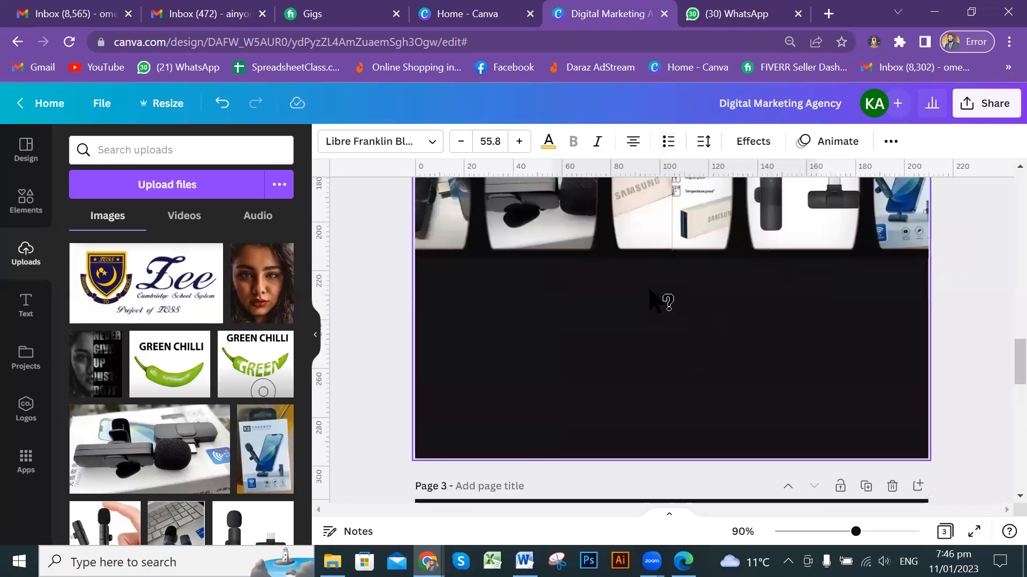
pyautogui.scroll(5, 588, 299)
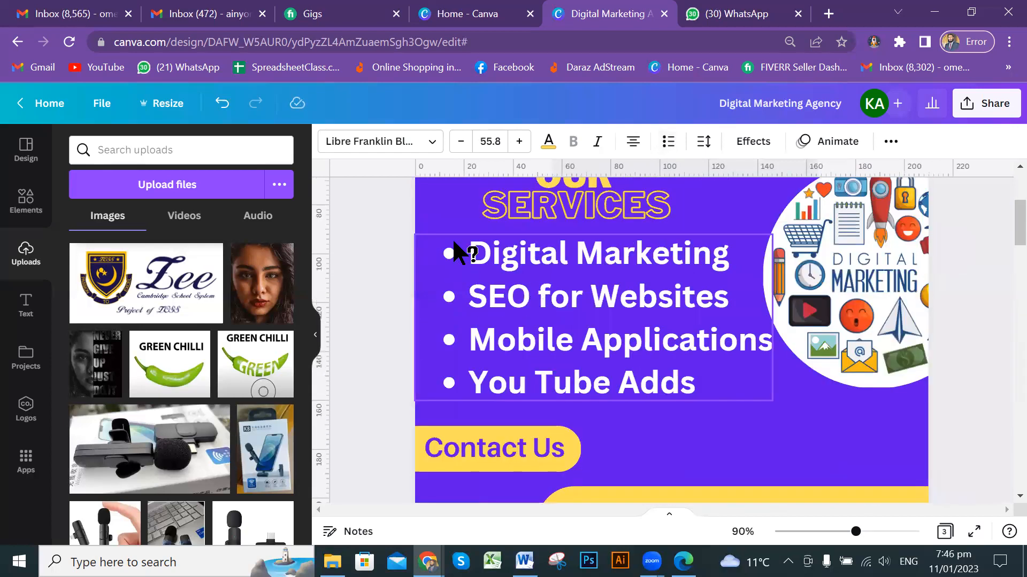
pyautogui.click(585, 283)
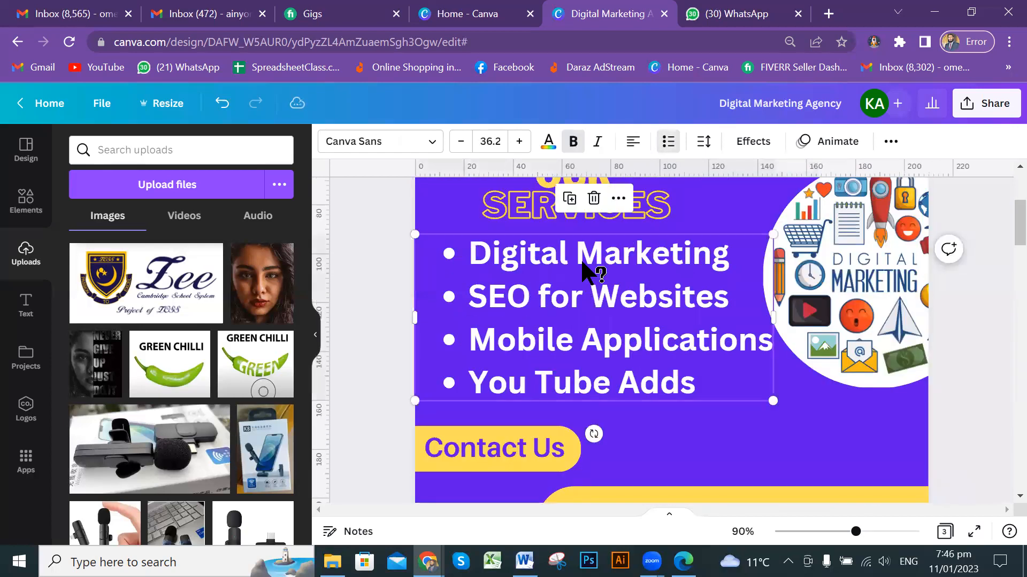
pyautogui.click(668, 142)
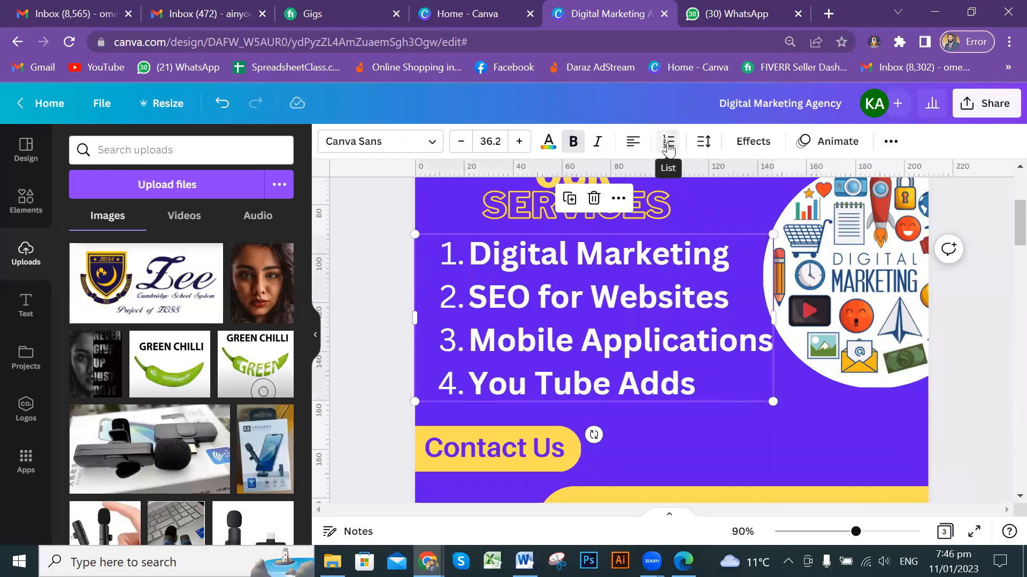
pyautogui.click(669, 143)
pyautogui.click(668, 143)
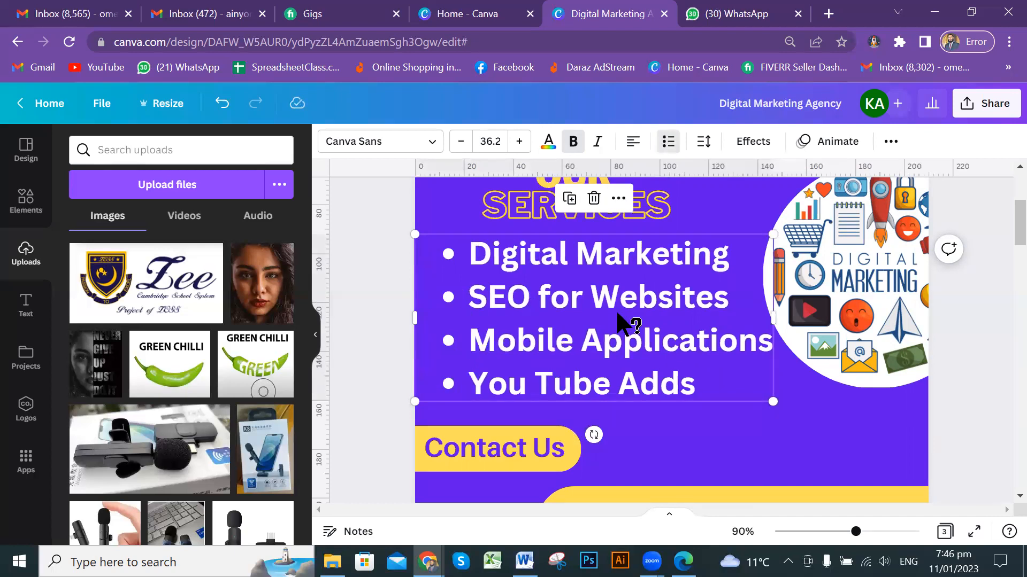
# - Set the letter spacing of the word OUR in page 3's heading to 37 and its line spacing to 1.21
pyautogui.scroll(-10, 641, 324)
pyautogui.scroll(-8, 792, 331)
pyautogui.scroll(3, 786, 326)
pyautogui.click(739, 353)
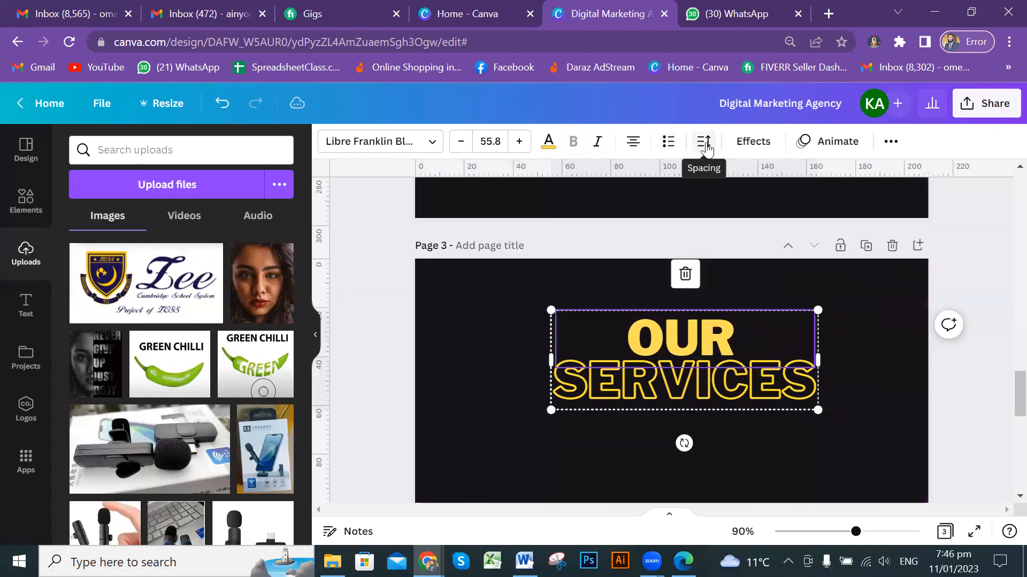
pyautogui.click(705, 145)
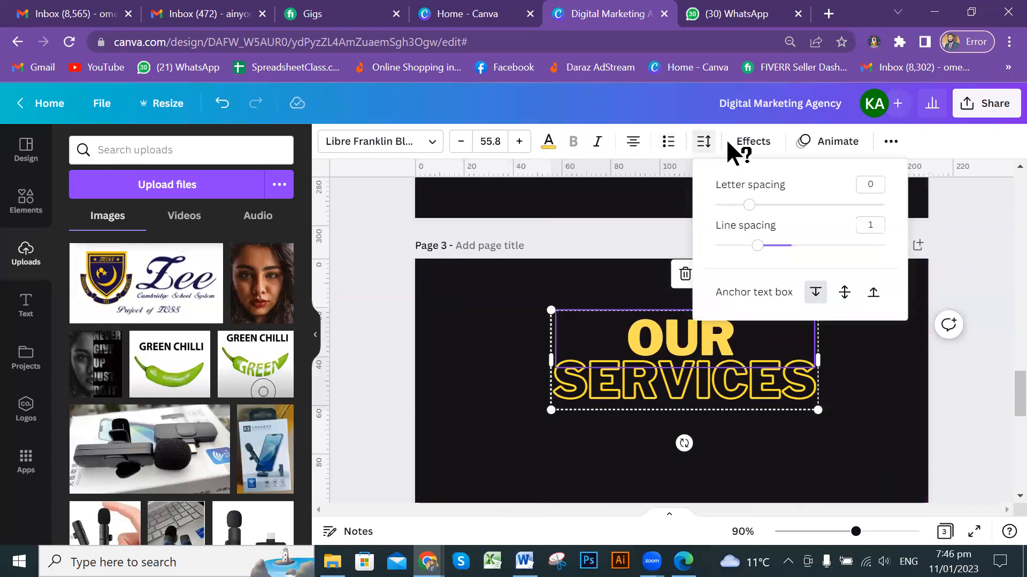
pyautogui.moveTo(752, 207)
pyautogui.mouseDown()
pyautogui.moveTo(889, 208)
pyautogui.moveTo(712, 208)
pyautogui.moveTo(859, 207)
pyautogui.moveTo(755, 213)
pyautogui.mouseUp()
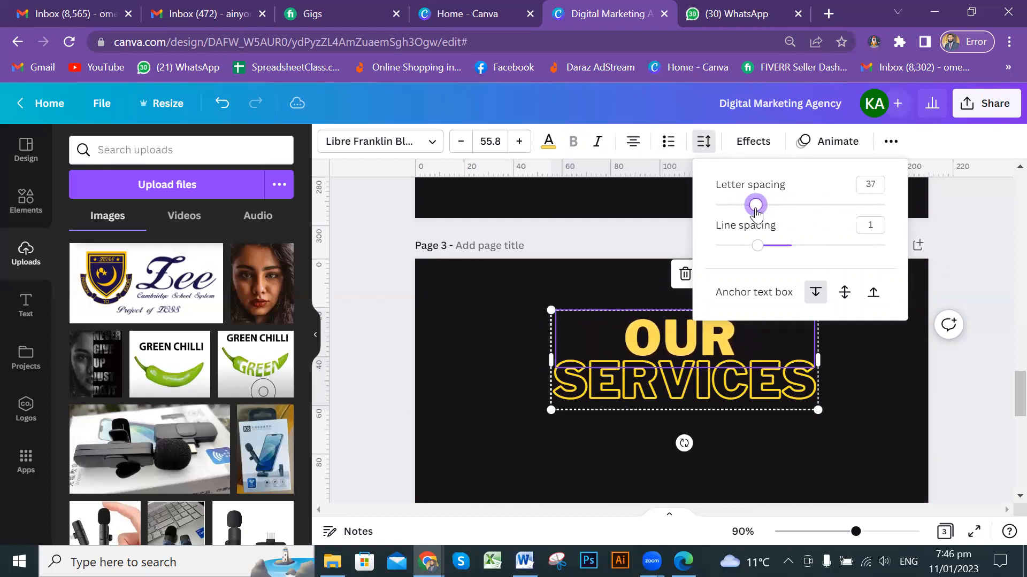
pyautogui.moveTo(757, 252)
pyautogui.mouseDown()
pyautogui.moveTo(807, 248)
pyautogui.moveTo(756, 249)
pyautogui.moveTo(775, 247)
pyautogui.mouseUp()
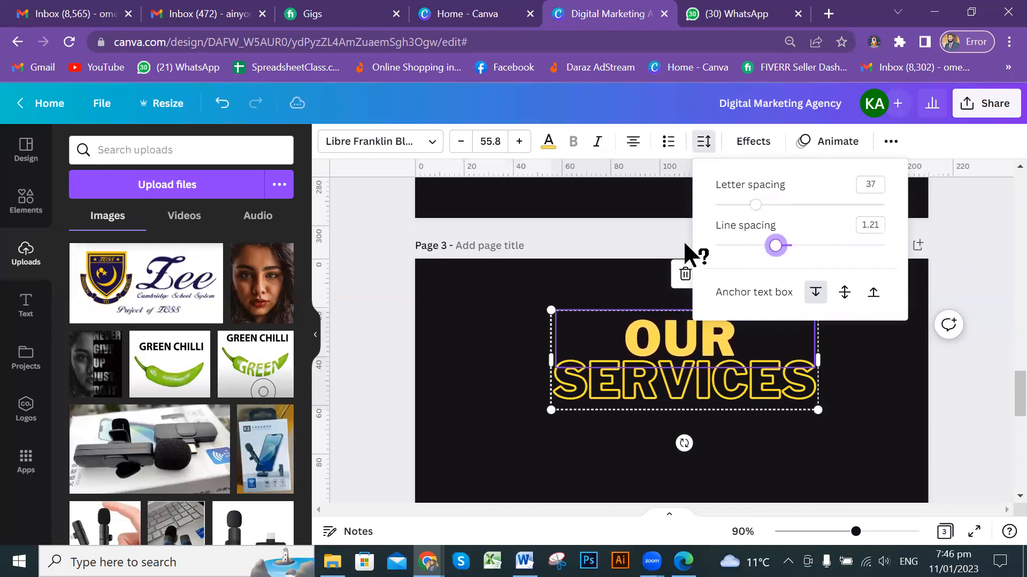
# - Try a wider line spacing on page 1's bulleted services list and set it back to 1.4
pyautogui.scroll(1, 644, 252)
pyautogui.scroll(8, 643, 245)
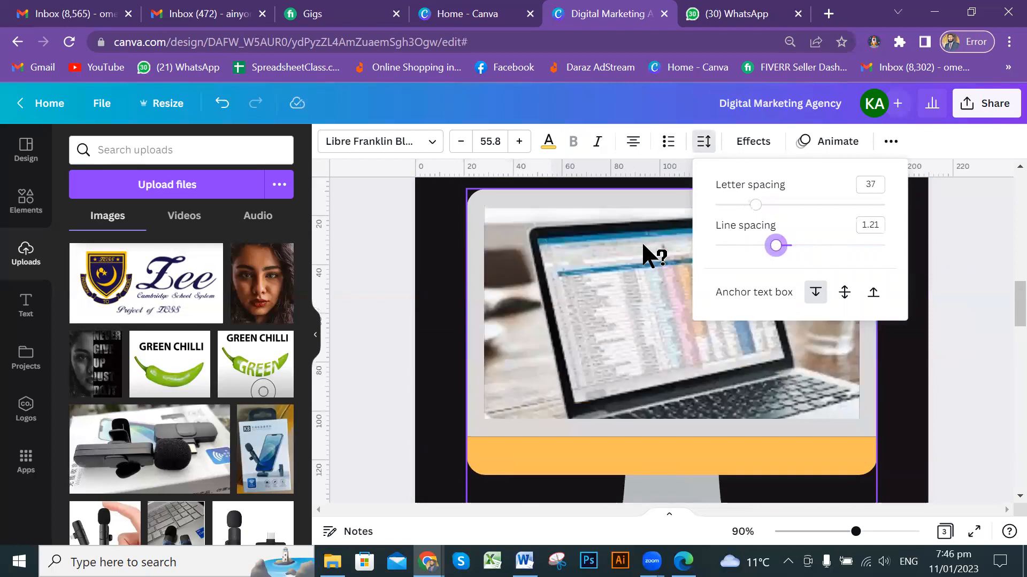
pyautogui.scroll(7, 642, 246)
pyautogui.scroll(-3, 650, 256)
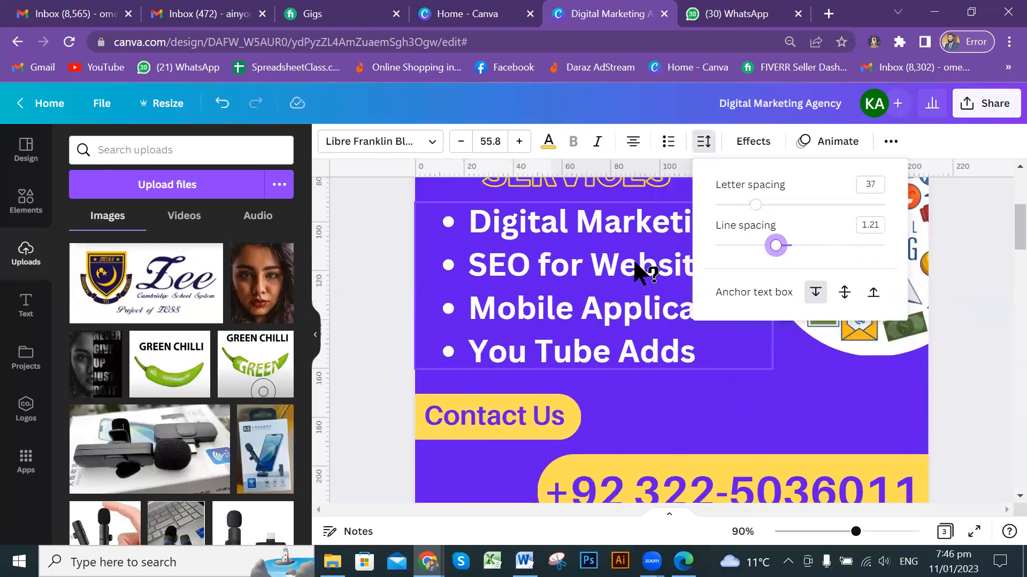
pyautogui.click(636, 270)
pyautogui.click(709, 144)
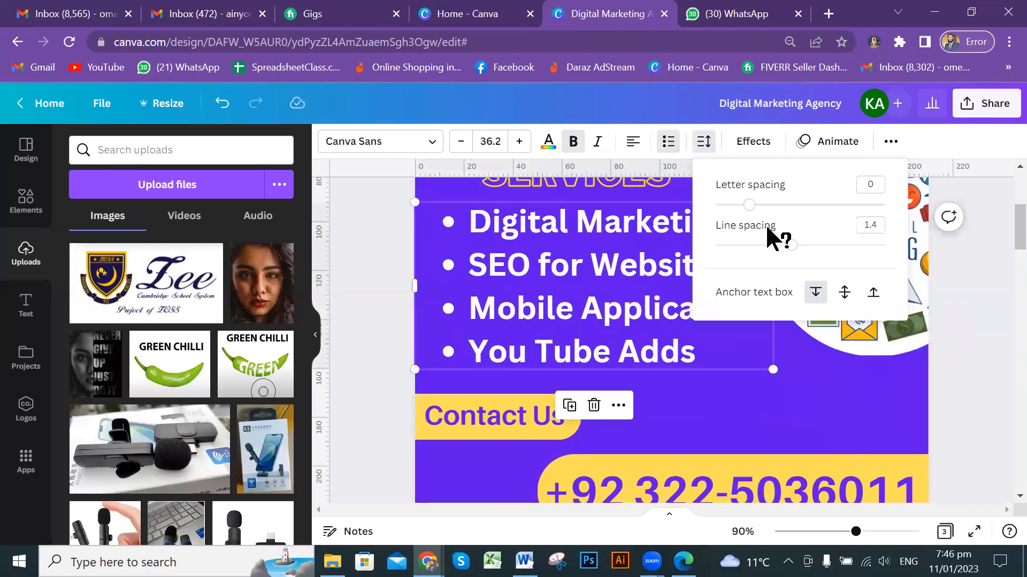
pyautogui.moveTo(786, 247); pyautogui.dragTo(868, 252)
pyautogui.moveTo(843, 250); pyautogui.dragTo(792, 252)
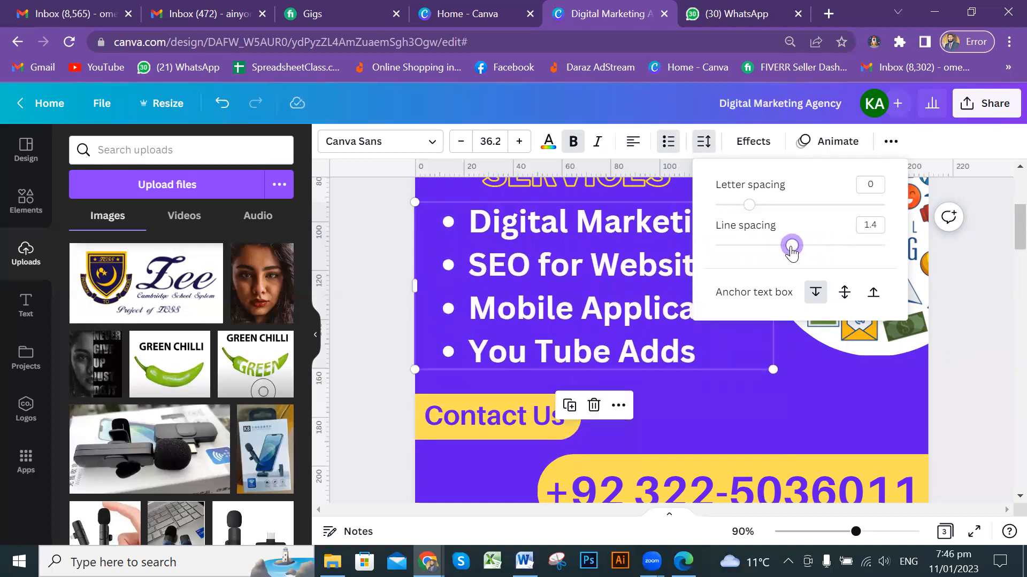
pyautogui.scroll(-10, 629, 362)
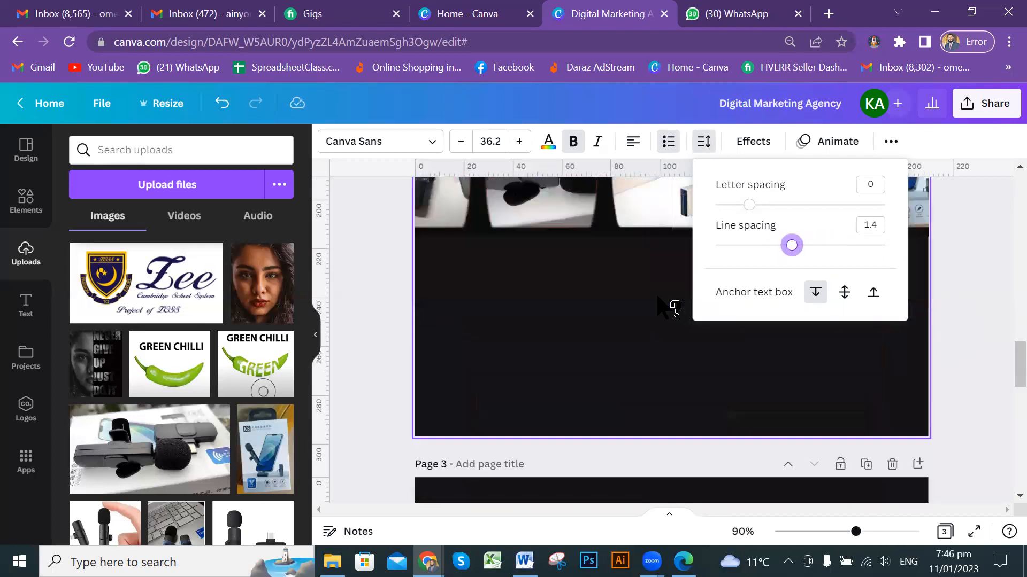
# - Try the Shadow text effect on the word OUR in page 3's heading and undo it
pyautogui.click(654, 305)
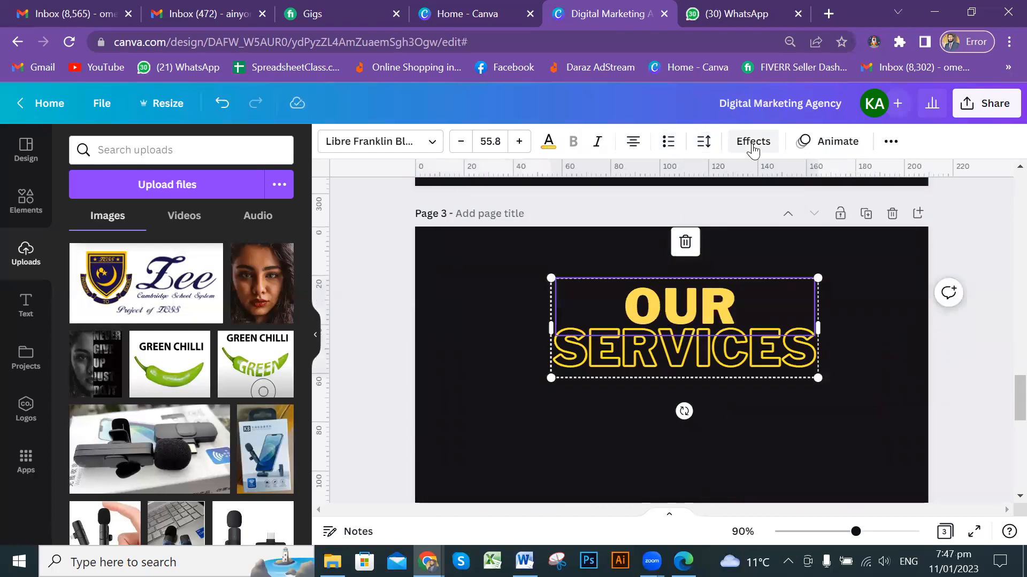
pyautogui.click(753, 144)
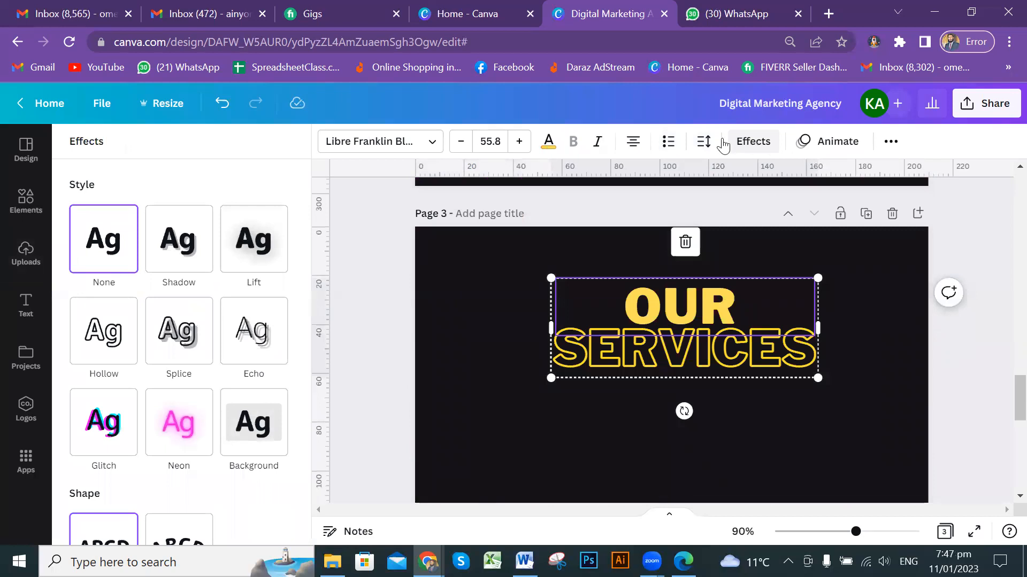
pyautogui.scroll(-1, 236, 305)
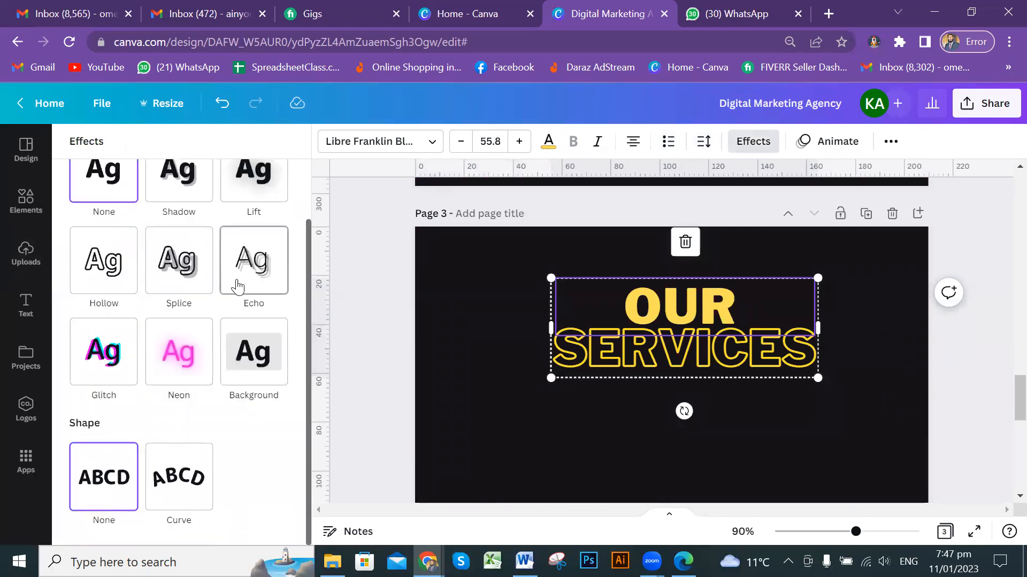
pyautogui.scroll(1, 185, 357)
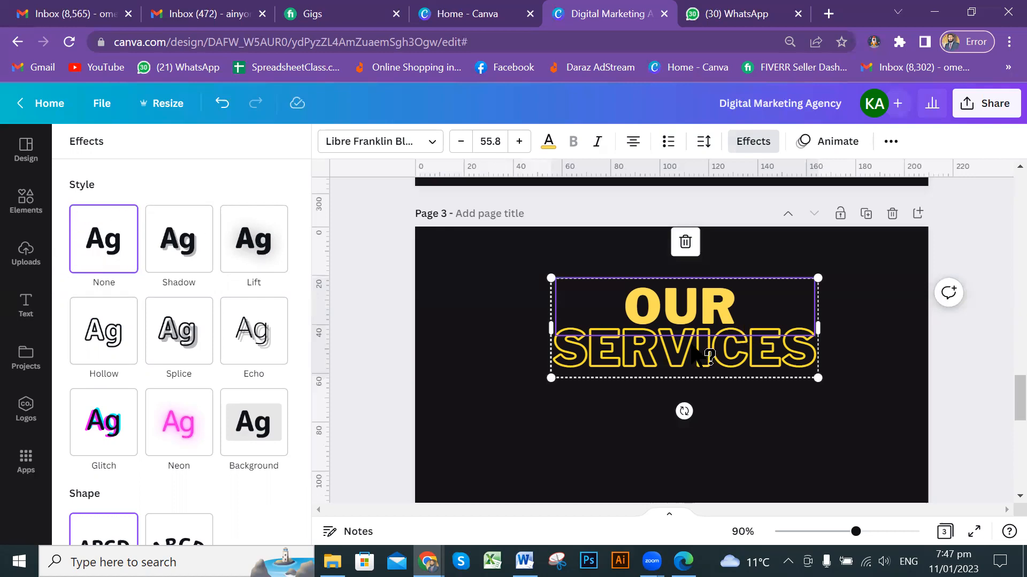
pyautogui.click(183, 248)
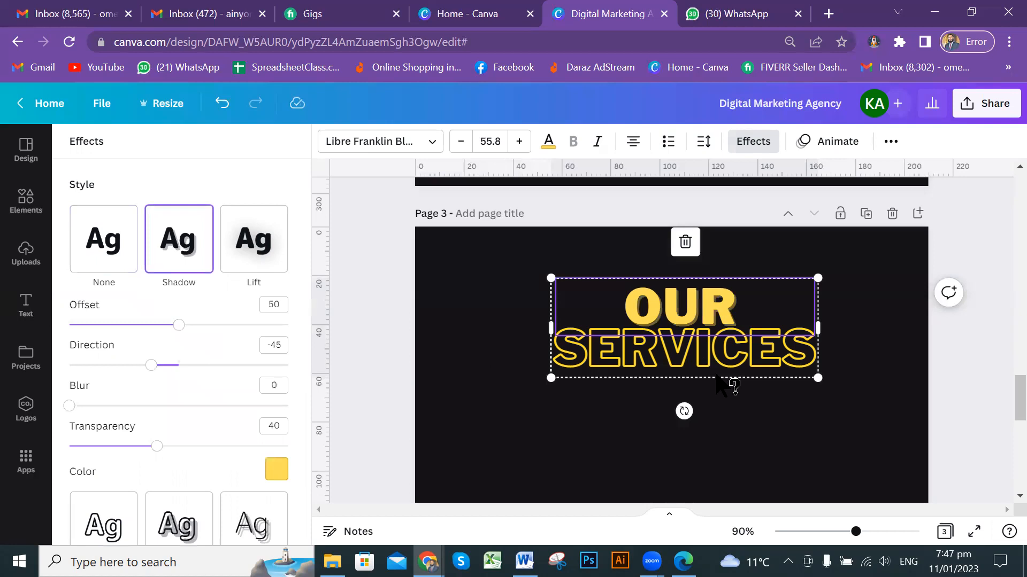
pyautogui.press('Escape')
pyautogui.click(960, 367)
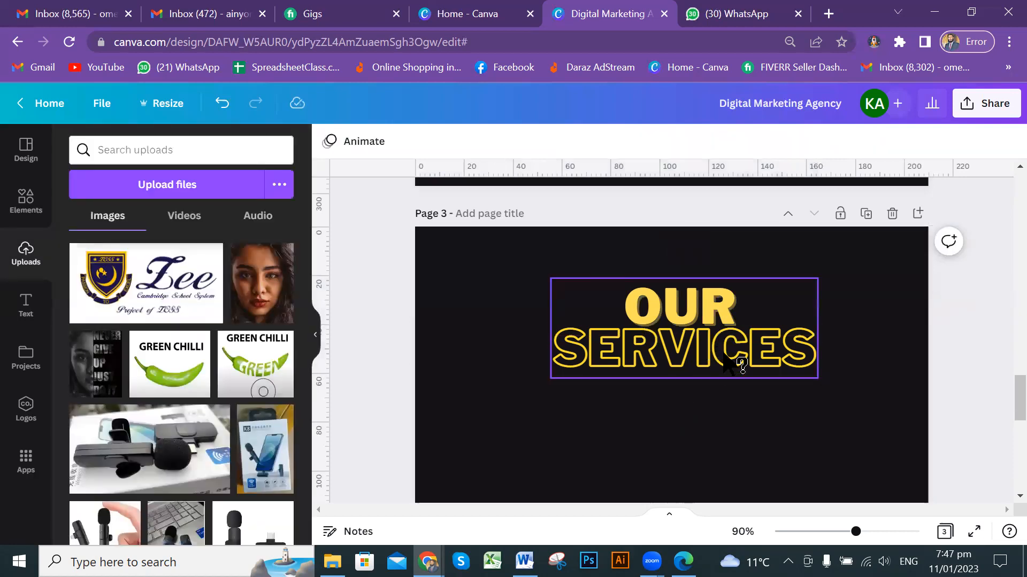
pyautogui.hotkey('ctrl', 'z')
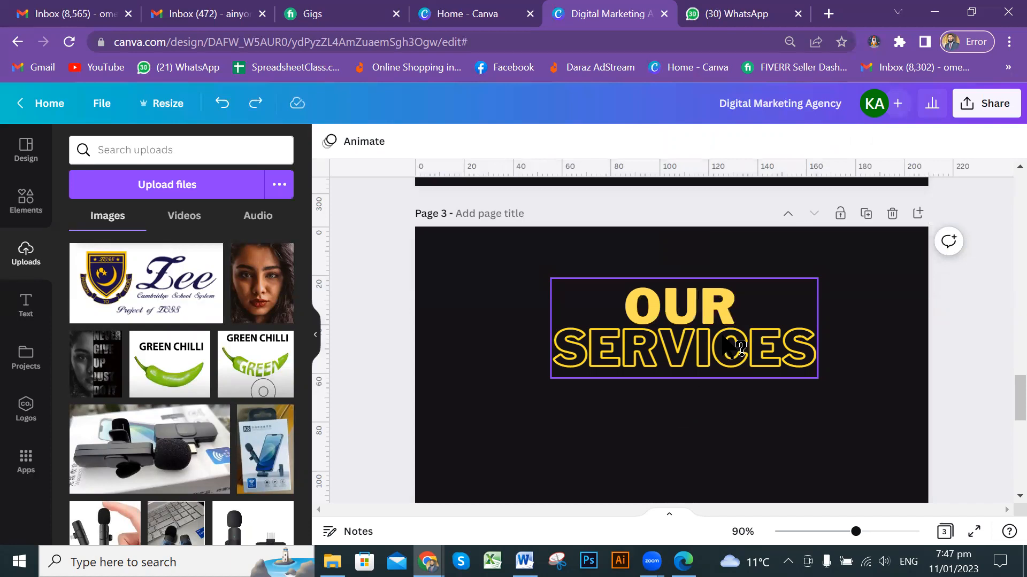
# - Duplicate the OUR SERVICES heading on page 3, placing one copy in the page's upper-left corner and scaling that copy down
pyautogui.moveTo(726, 336); pyautogui.dragTo(599, 290)
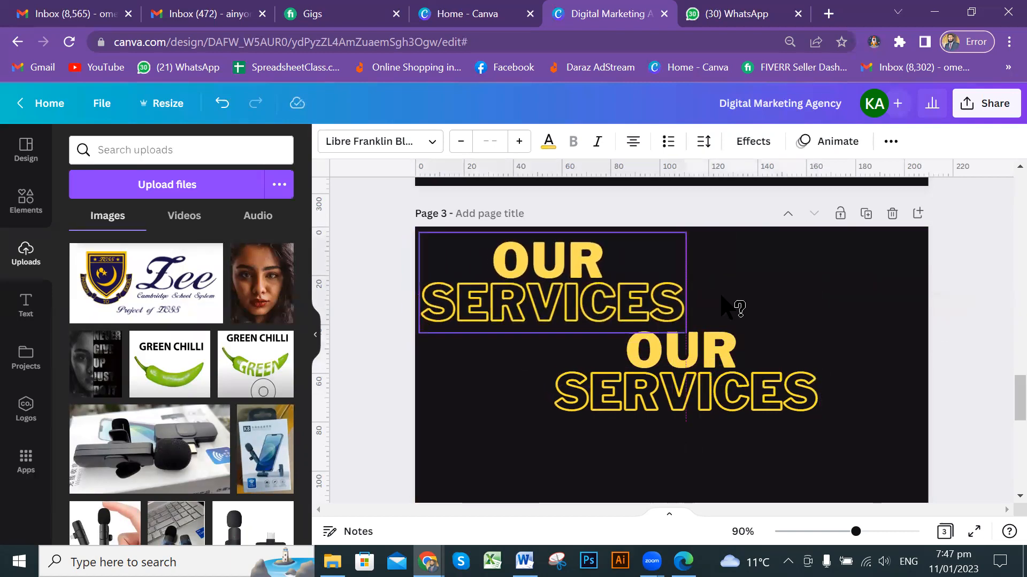
pyautogui.scroll(-3, 748, 315)
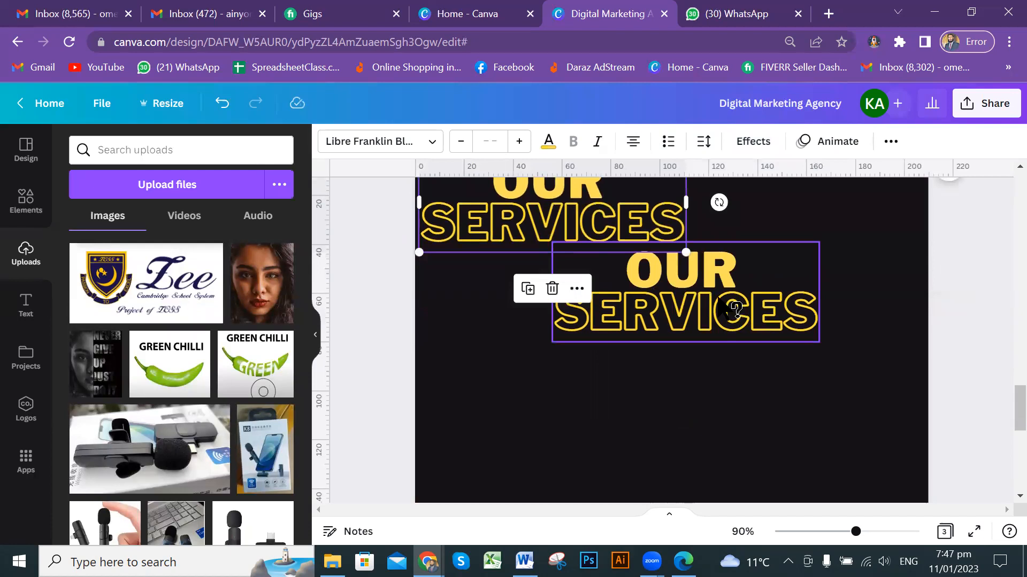
pyautogui.scroll(1, 841, 315)
pyautogui.scroll(3, 850, 319)
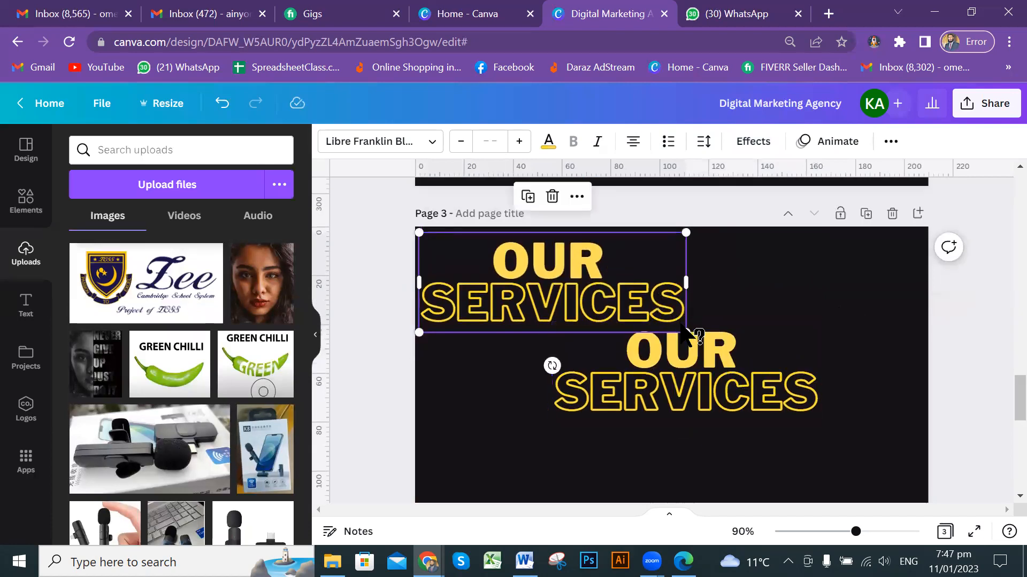
pyautogui.moveTo(635, 310); pyautogui.dragTo(611, 305)
# - Delete the larger OUR SERVICES heading from page 3, keeping only the small copy in the upper-left corner
pyautogui.moveTo(690, 384); pyautogui.dragTo(782, 309)
pyautogui.press('Delete')
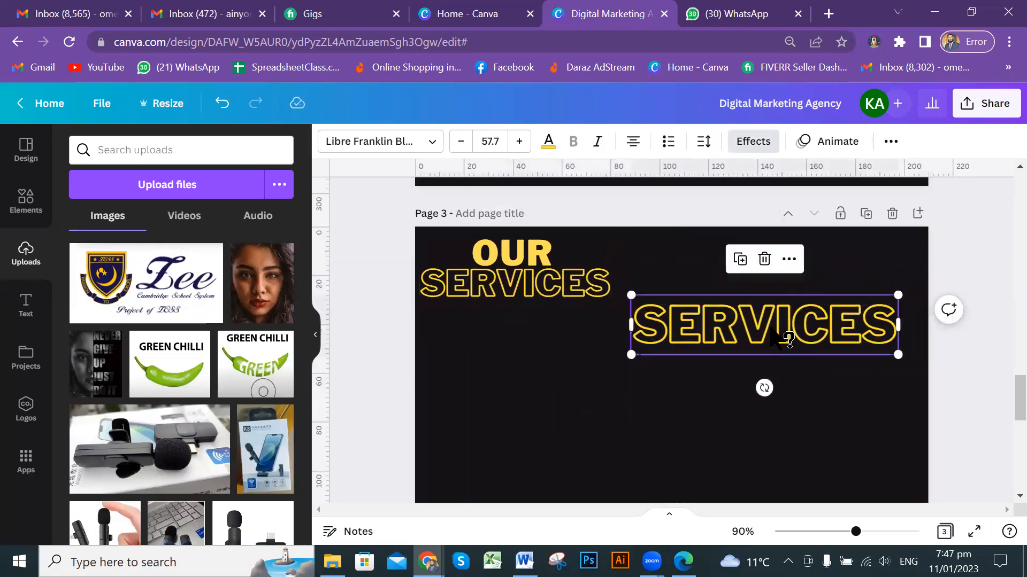
pyautogui.click(774, 324)
pyautogui.press('Delete')
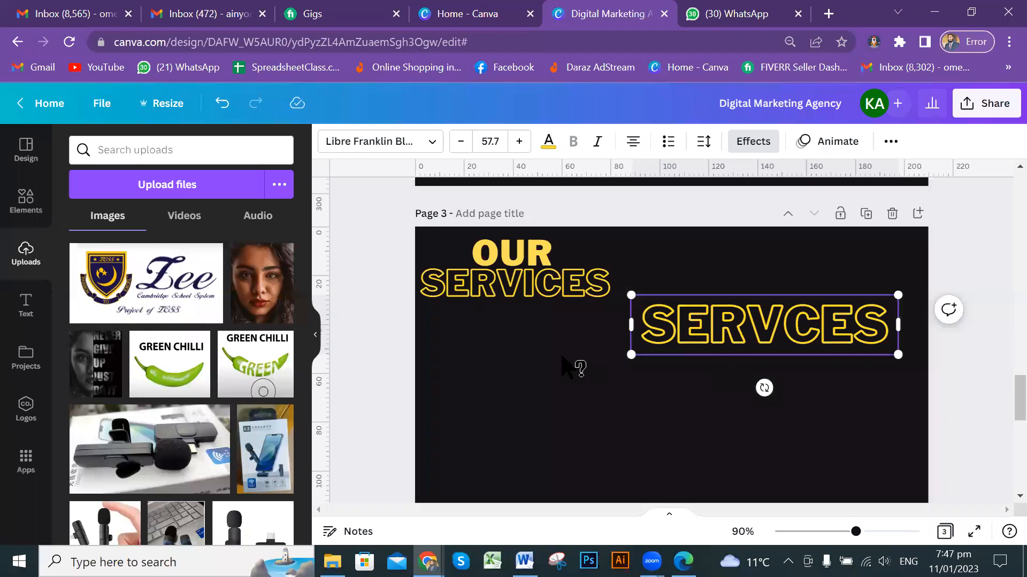
pyautogui.press('Delete')
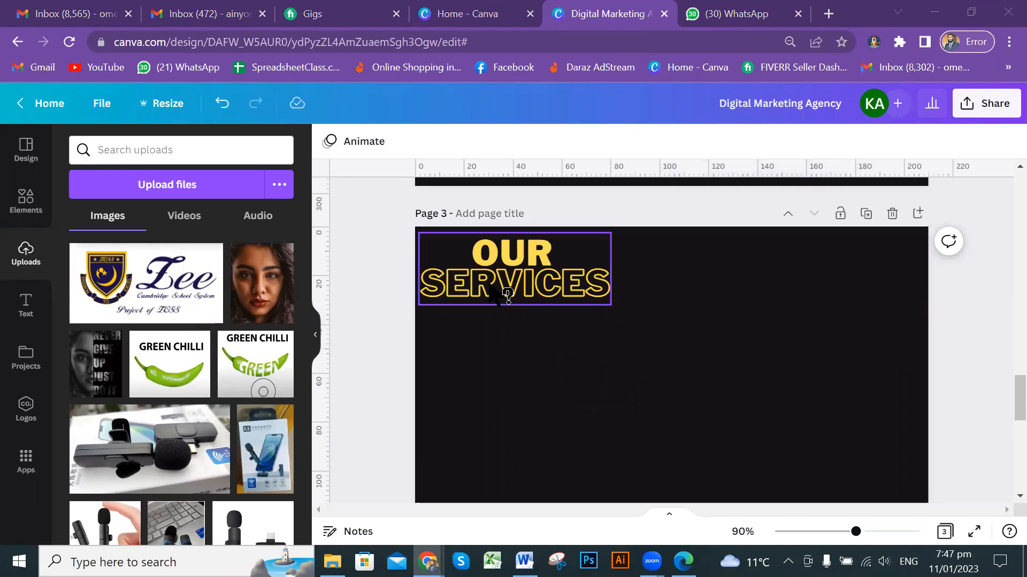
# - Duplicate the small OUR SERVICES heading three times and arrange the four copies in two rows of two on page 3
pyautogui.moveTo(510, 286); pyautogui.dragTo(749, 352)
pyautogui.scroll(-2, 733, 299)
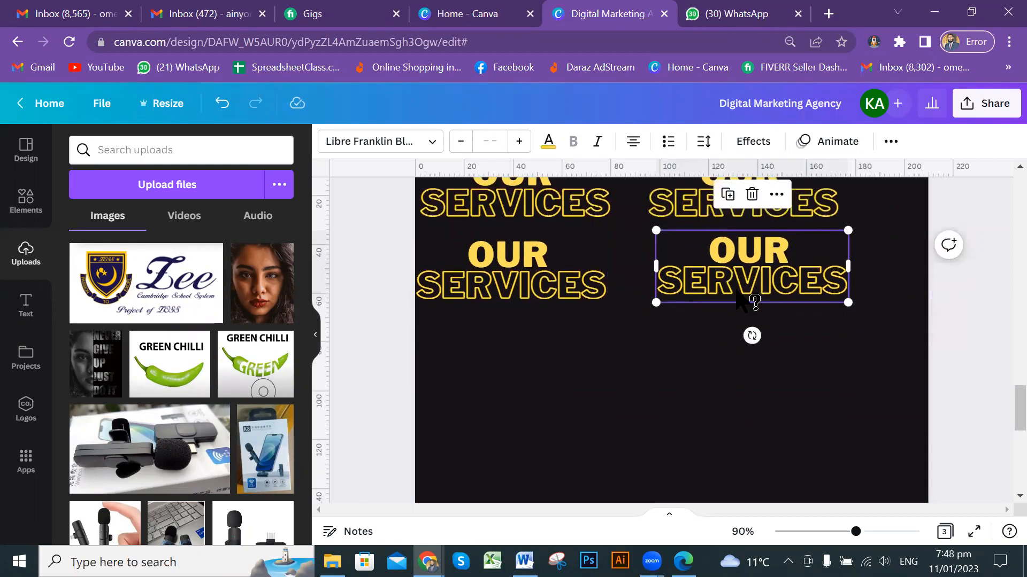
pyautogui.scroll(2, 738, 294)
pyautogui.click(907, 281)
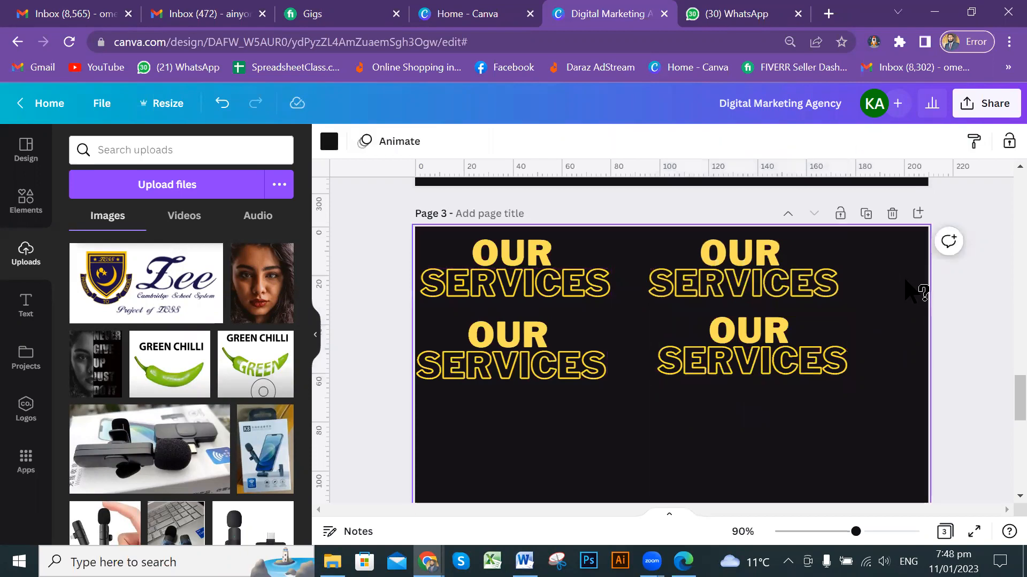
# - Apply the Shadow effect to both OUR and SERVICES in the upper-left heading on page 3
pyautogui.click(501, 287)
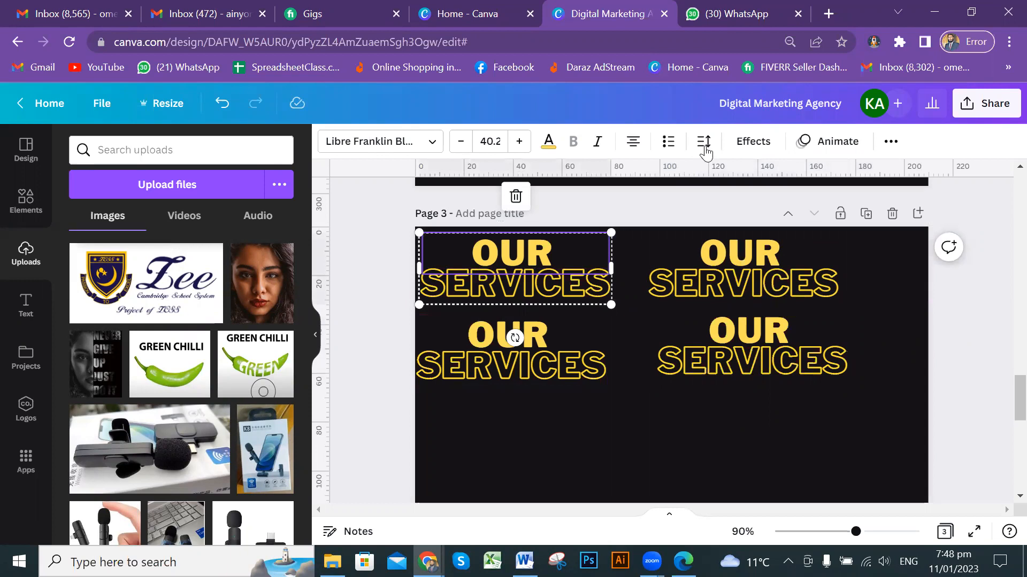
pyautogui.click(754, 142)
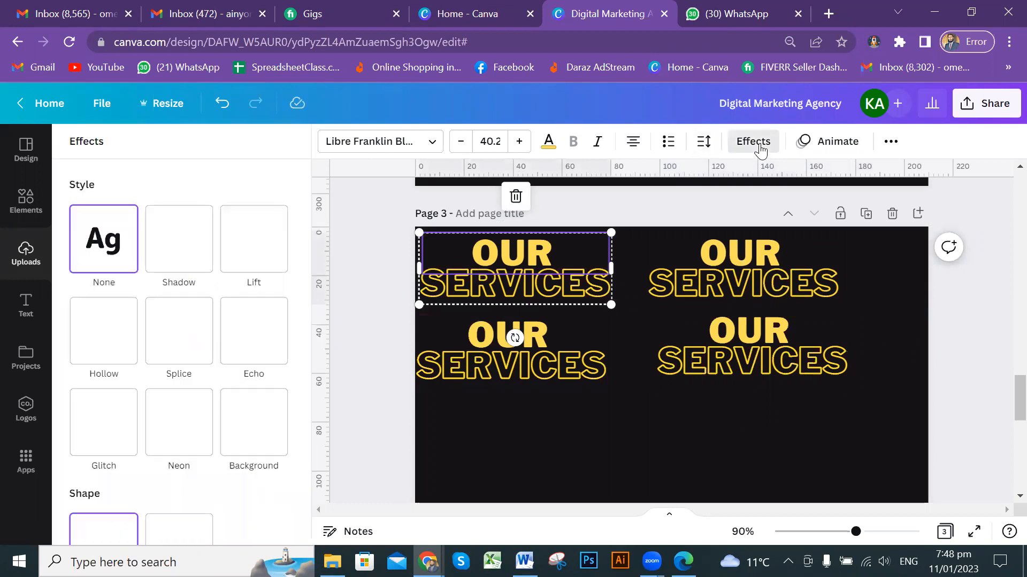
pyautogui.click(187, 244)
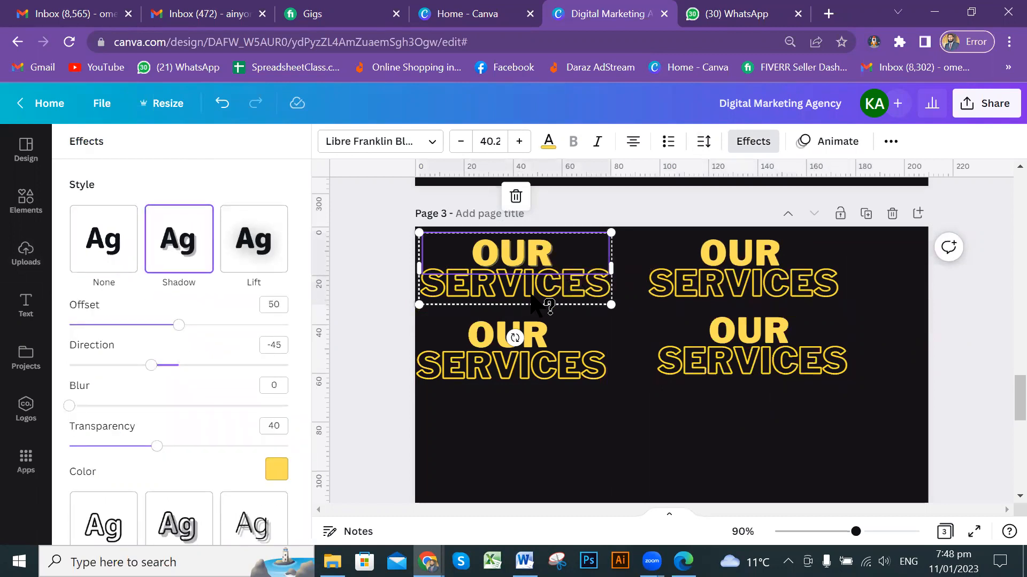
pyautogui.hotkey('ctrl', 'z')
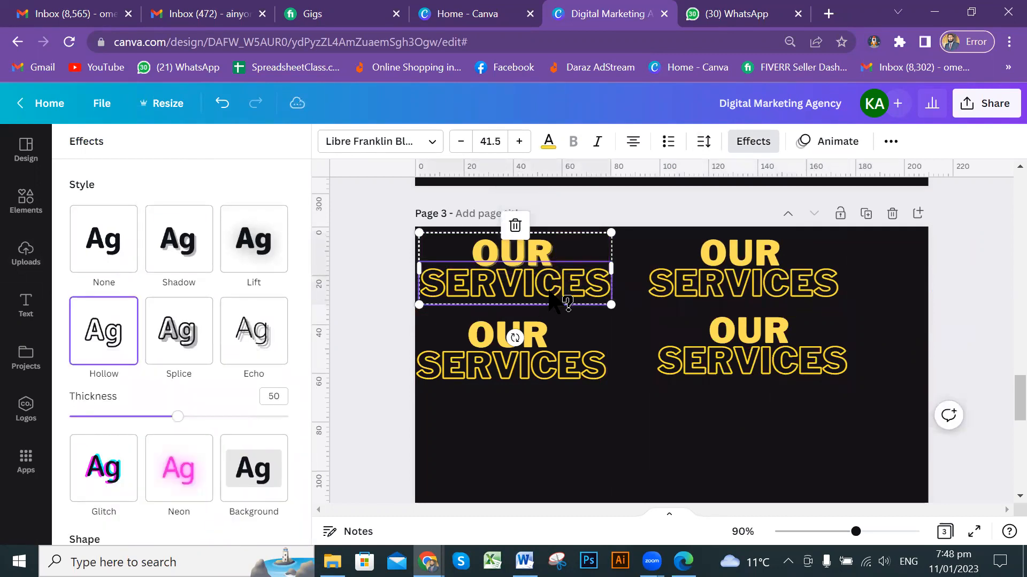
pyautogui.click(182, 260)
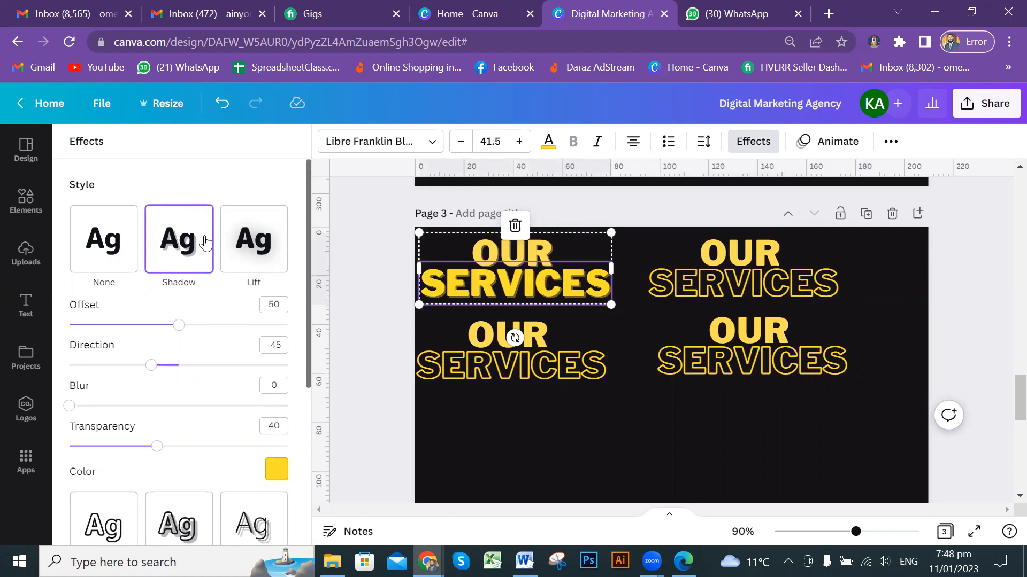
pyautogui.click(594, 280)
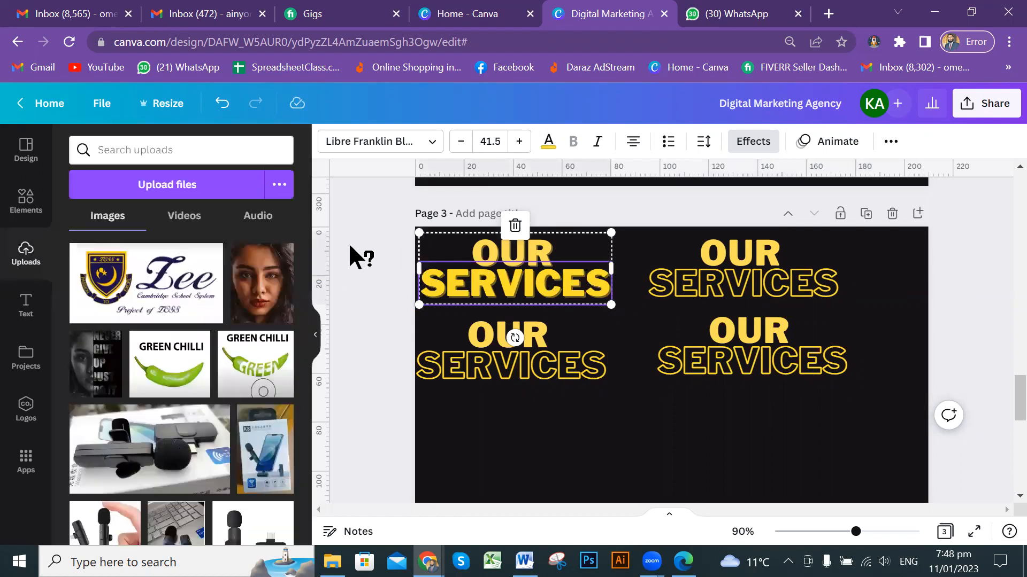
pyautogui.click(351, 248)
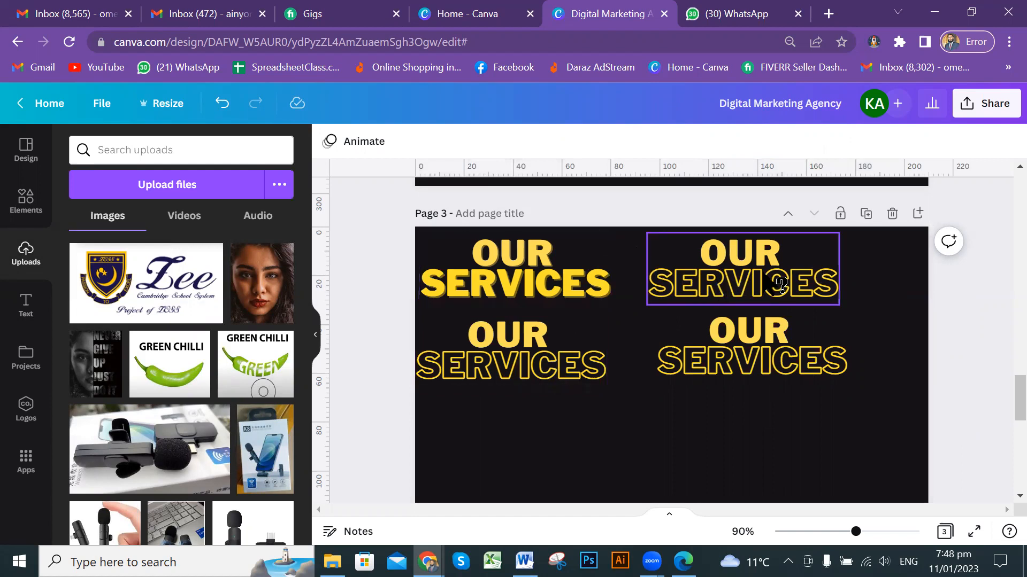
pyautogui.click(779, 285)
pyautogui.click(755, 252)
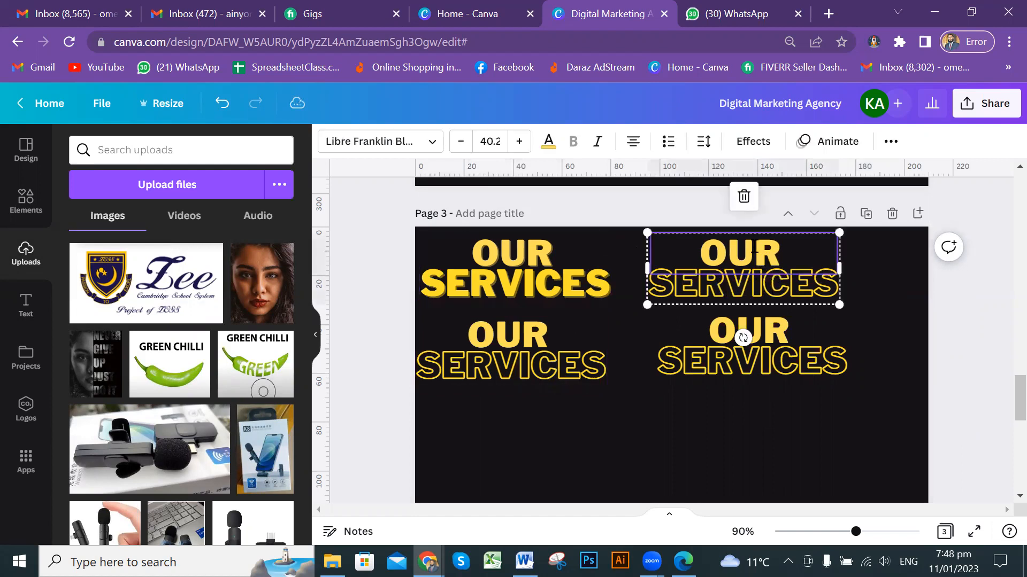
pyautogui.click(759, 284)
pyautogui.click(762, 252)
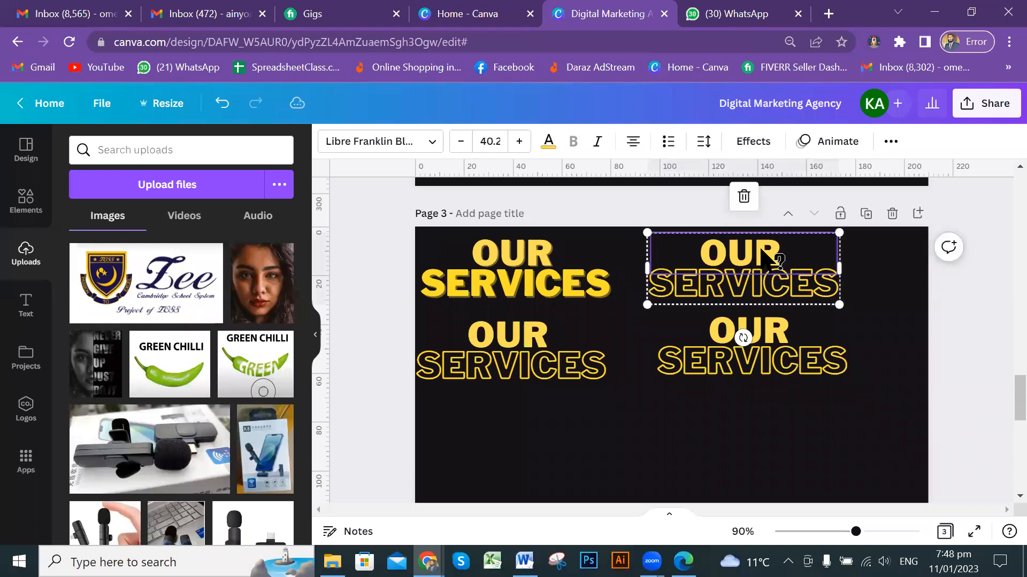
pyautogui.click(759, 293)
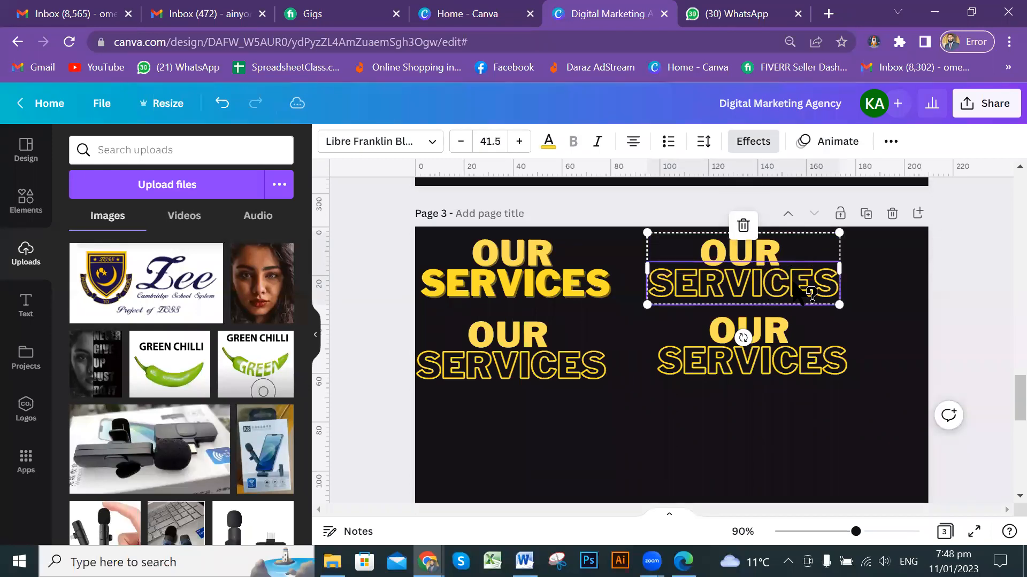
pyautogui.click(805, 257)
pyautogui.click(800, 288)
pyautogui.click(796, 256)
pyautogui.click(798, 264)
# - Apply the Lift effect to both OUR and SERVICES in the upper-right heading on page 3
pyautogui.click(796, 256)
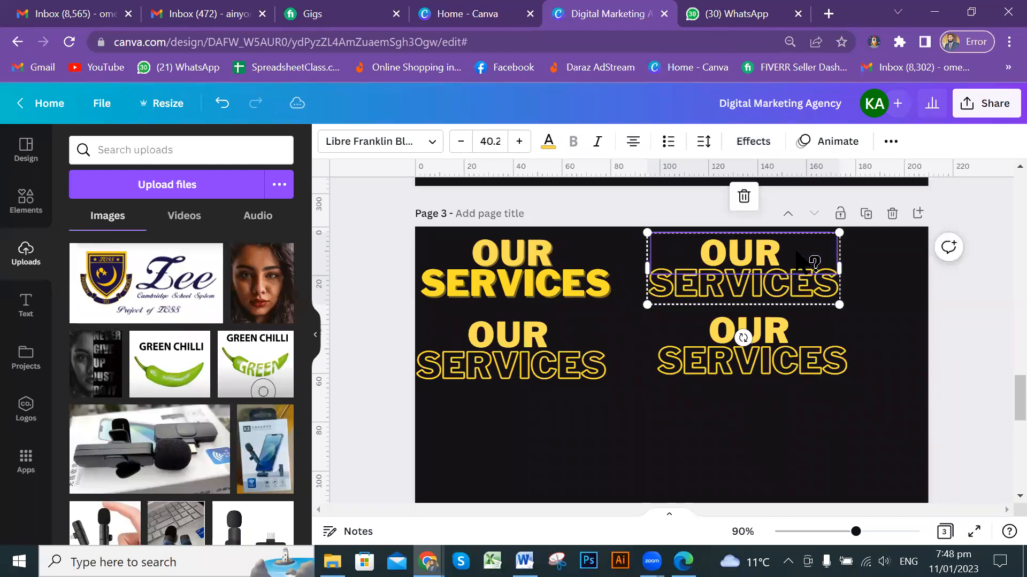
pyautogui.click(731, 145)
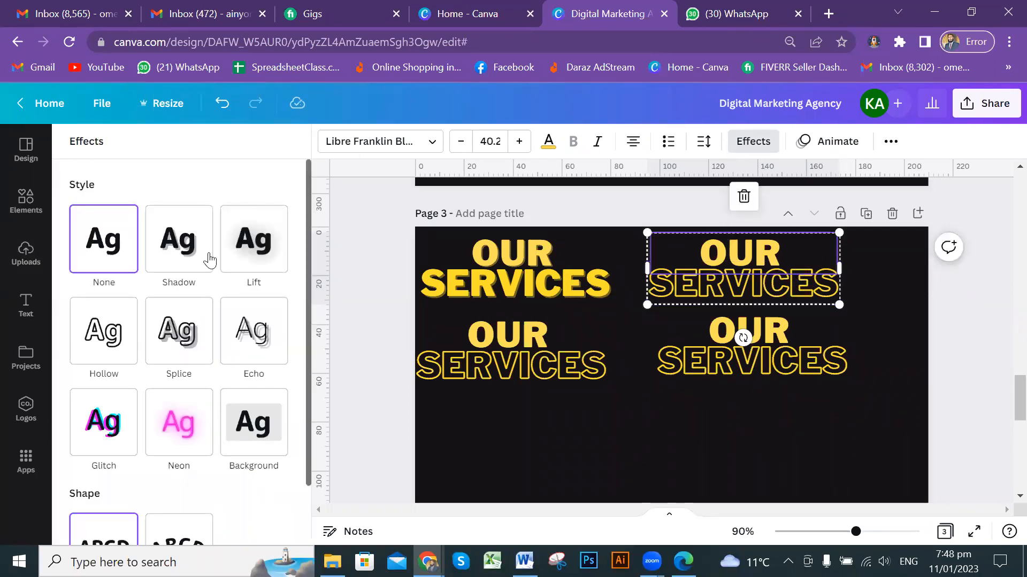
pyautogui.click(260, 244)
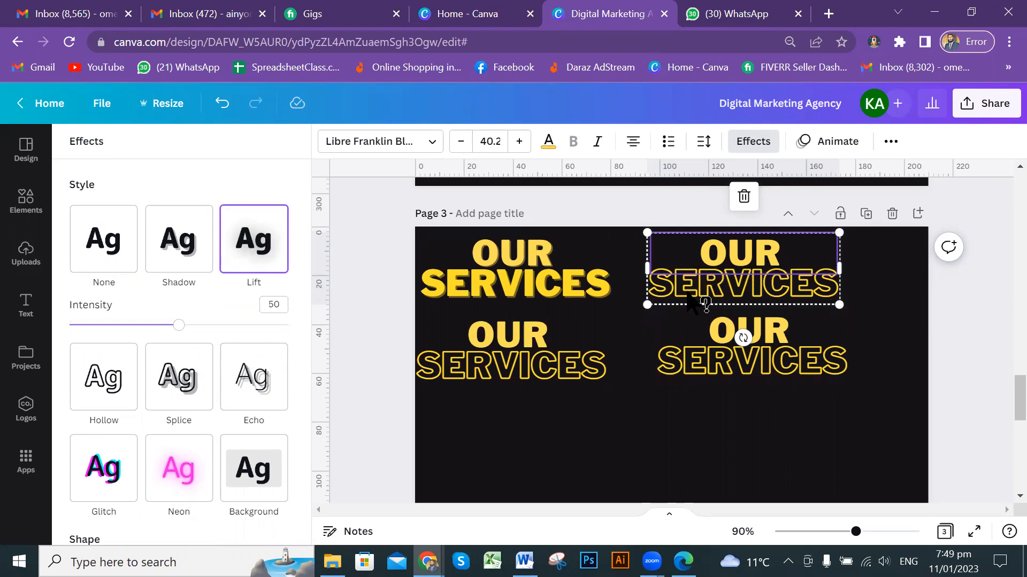
pyautogui.hotkey('ctrl', 'z')
pyautogui.click(251, 251)
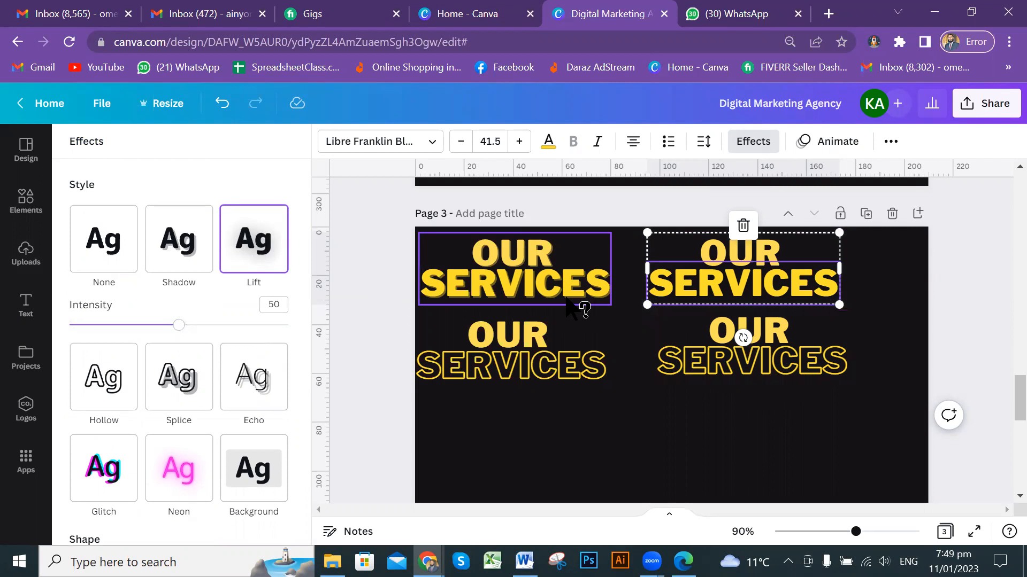
# - Apply the Splice effect to both OUR and SERVICES in the second-row left heading on page 3
pyautogui.click(572, 366)
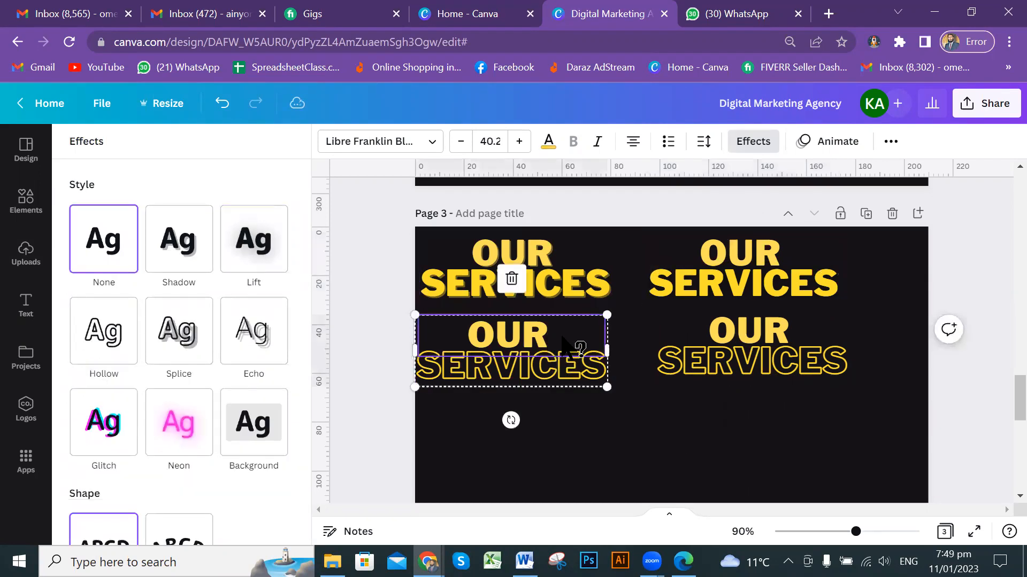
pyautogui.click(183, 343)
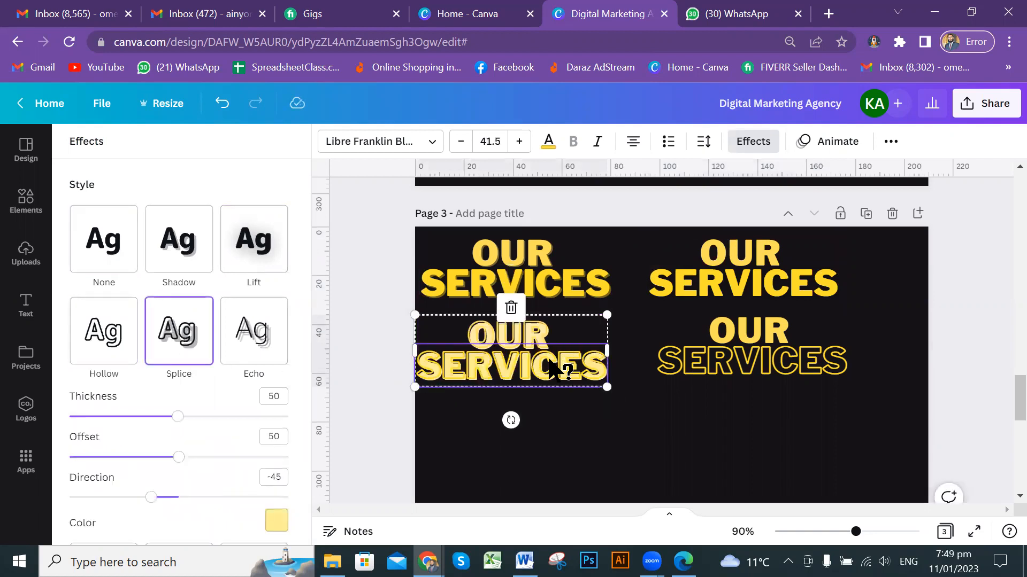
# - Apply the Echo effect to both OUR and SERVICES in the second-row right heading on page 3
pyautogui.click(776, 369)
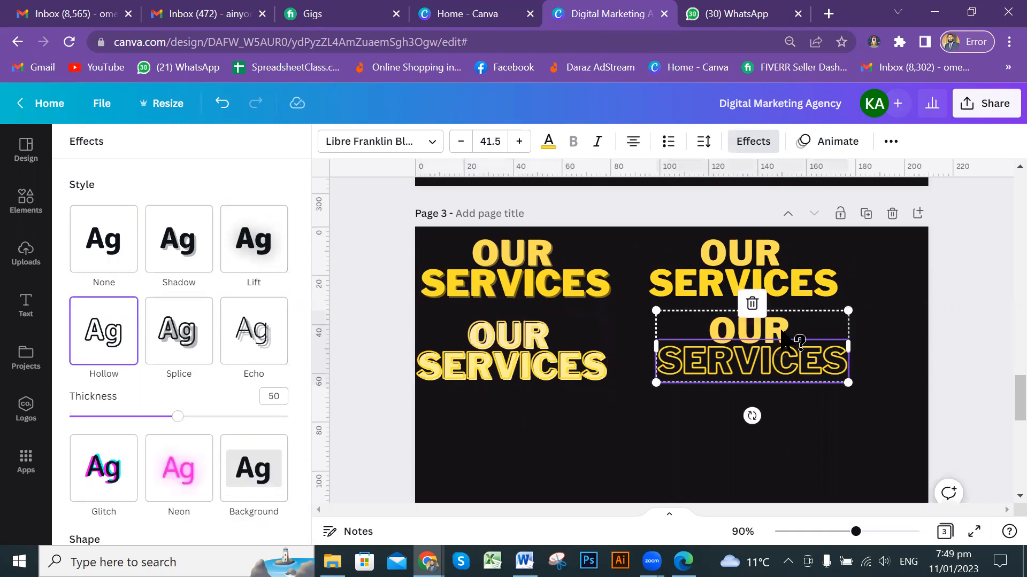
pyautogui.click(790, 346)
pyautogui.click(262, 337)
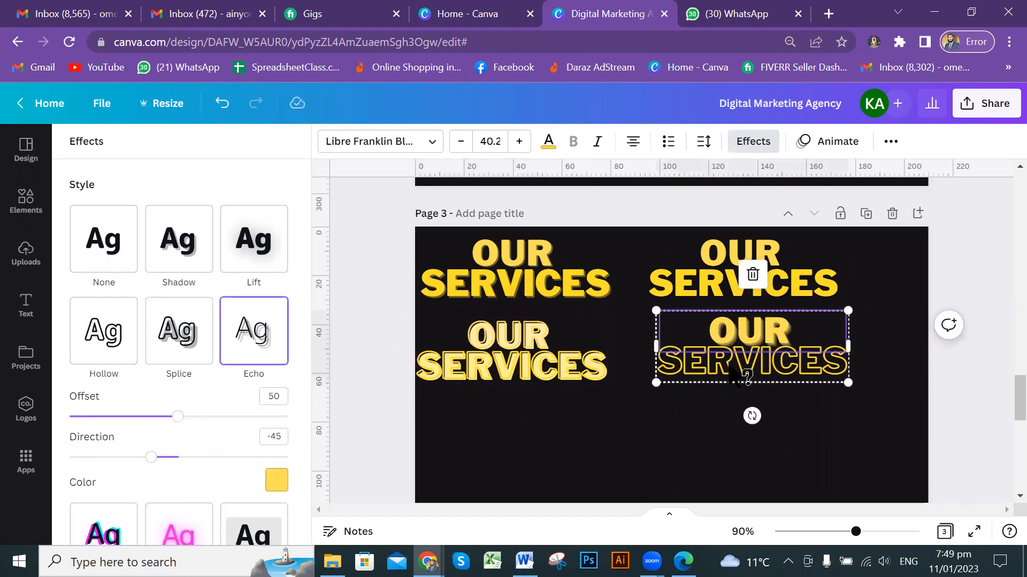
pyautogui.press('Tab')
pyautogui.click(264, 348)
pyautogui.scroll(-2, 624, 344)
pyautogui.press('Escape')
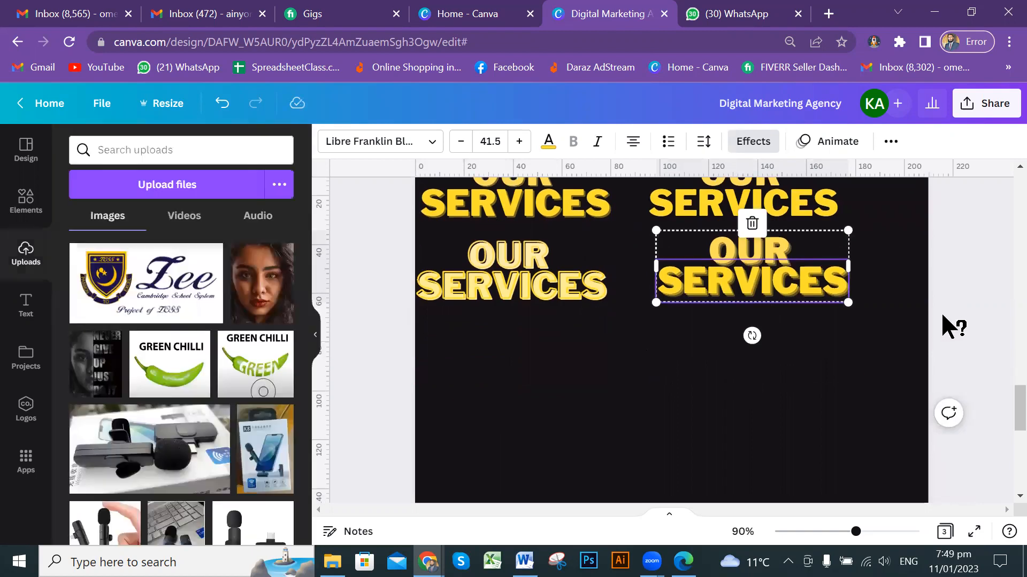
pyautogui.click(942, 315)
pyautogui.scroll(1, 944, 315)
pyautogui.click(488, 293)
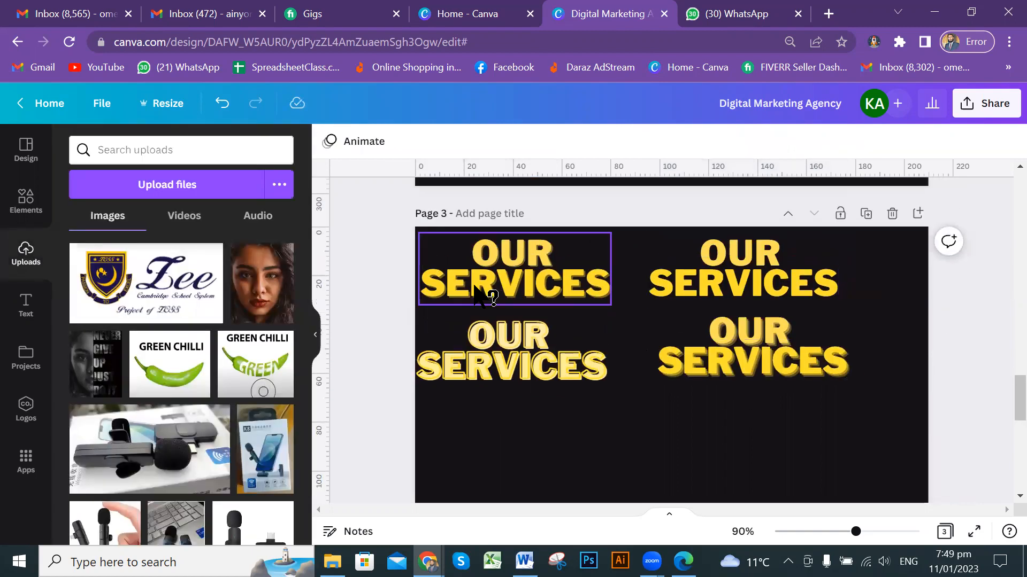
# - Try white, purple and light grey as the background color of page 3
pyautogui.scroll(-1, 833, 334)
pyautogui.click(842, 345)
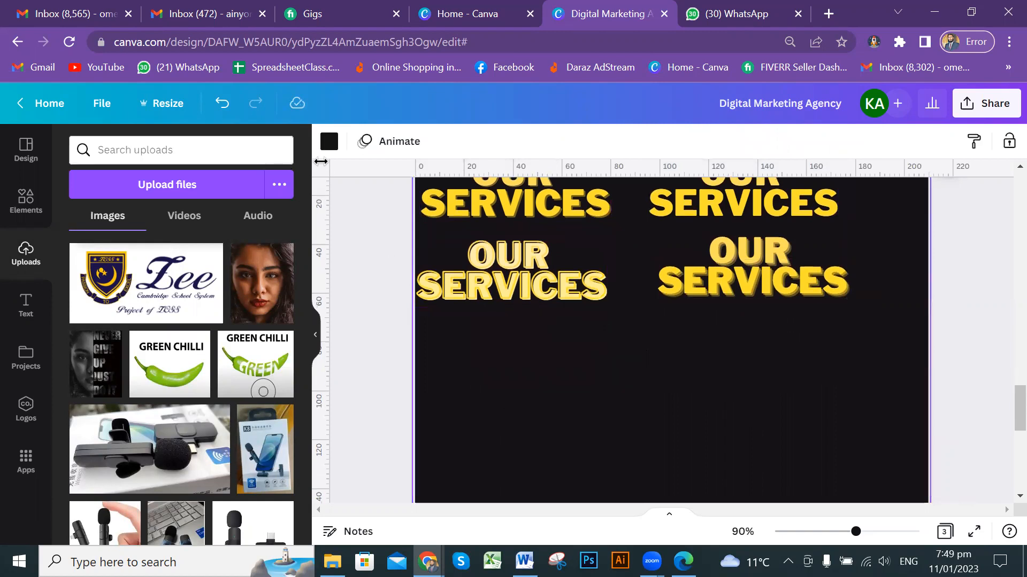
pyautogui.click(329, 141)
pyautogui.click(202, 256)
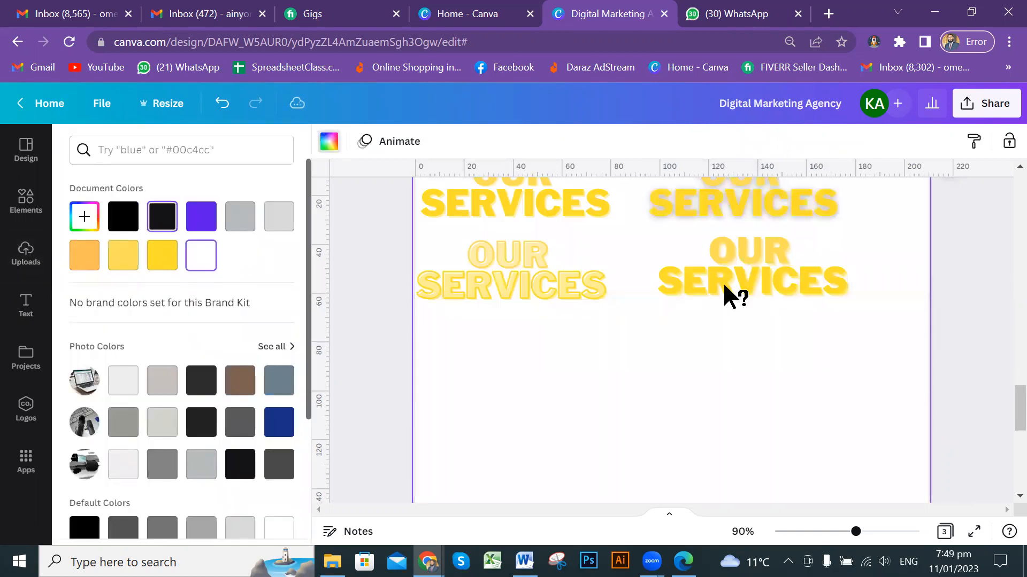
pyautogui.scroll(1, 882, 300)
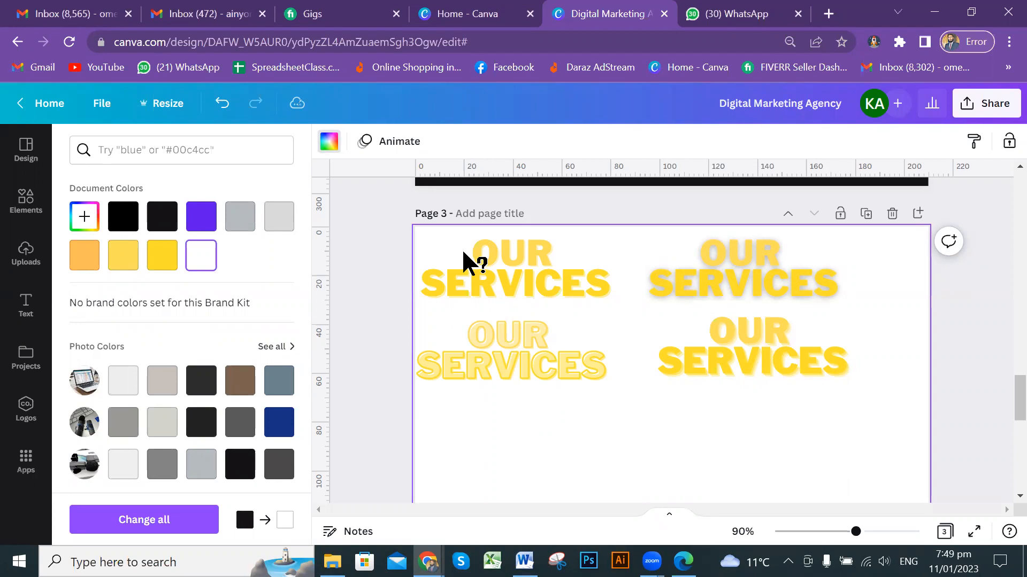
pyautogui.click(198, 223)
pyautogui.click(239, 216)
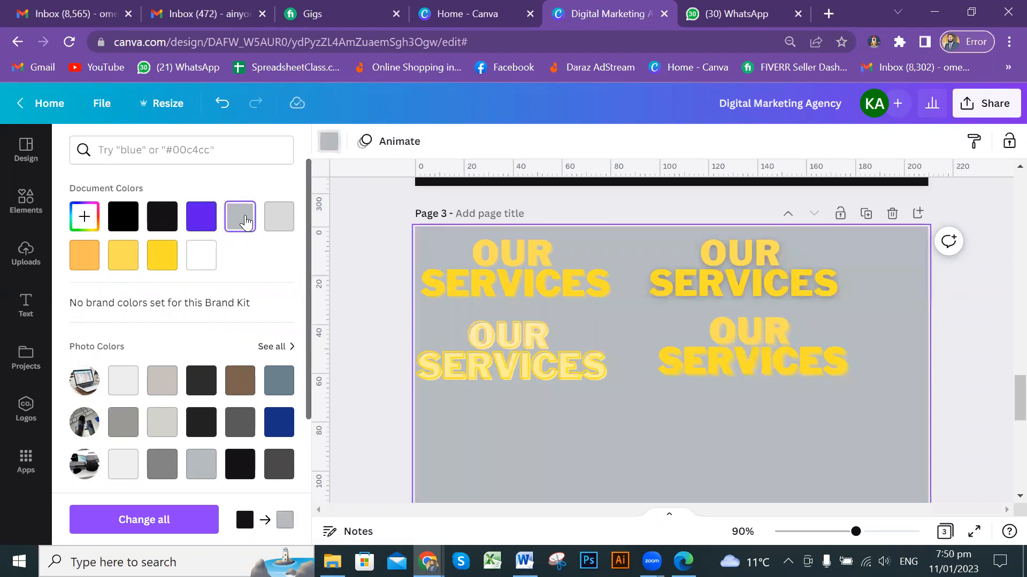
# - Set the background of page 3 to the dark blue from the photo colors
pyautogui.scroll(-2, 224, 363)
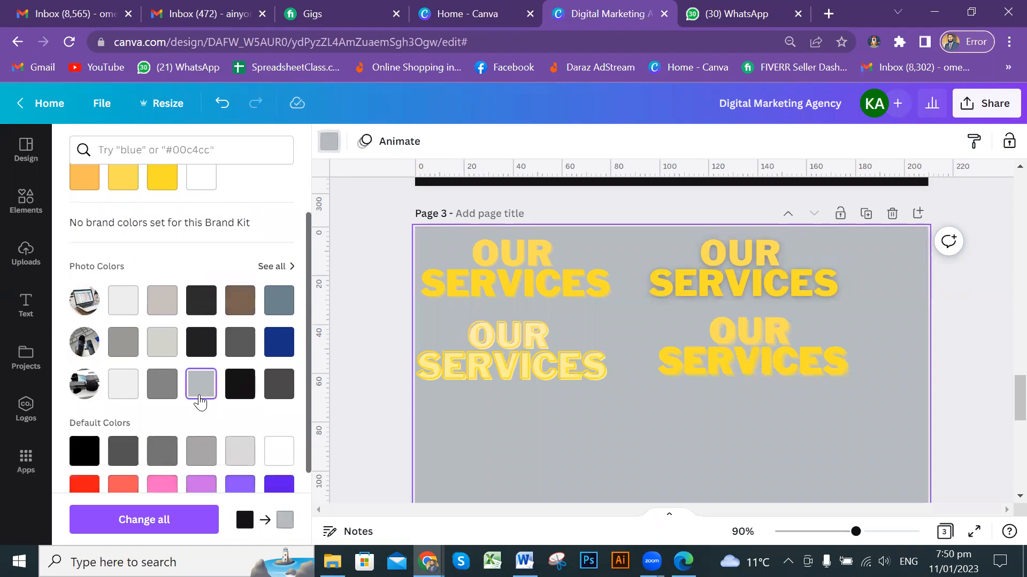
pyautogui.click(162, 342)
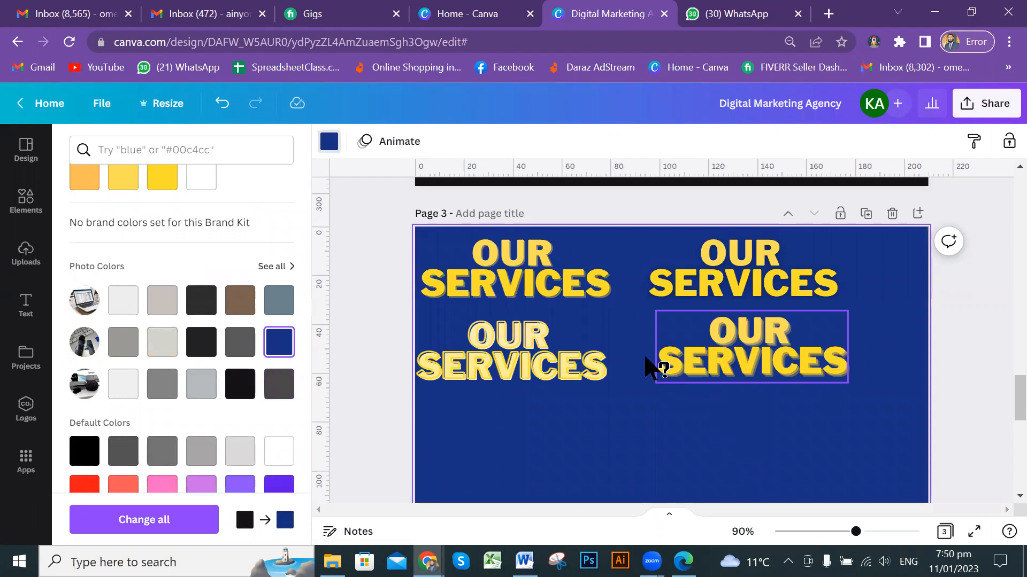
pyautogui.scroll(-2, 660, 367)
pyautogui.scroll(2, 661, 367)
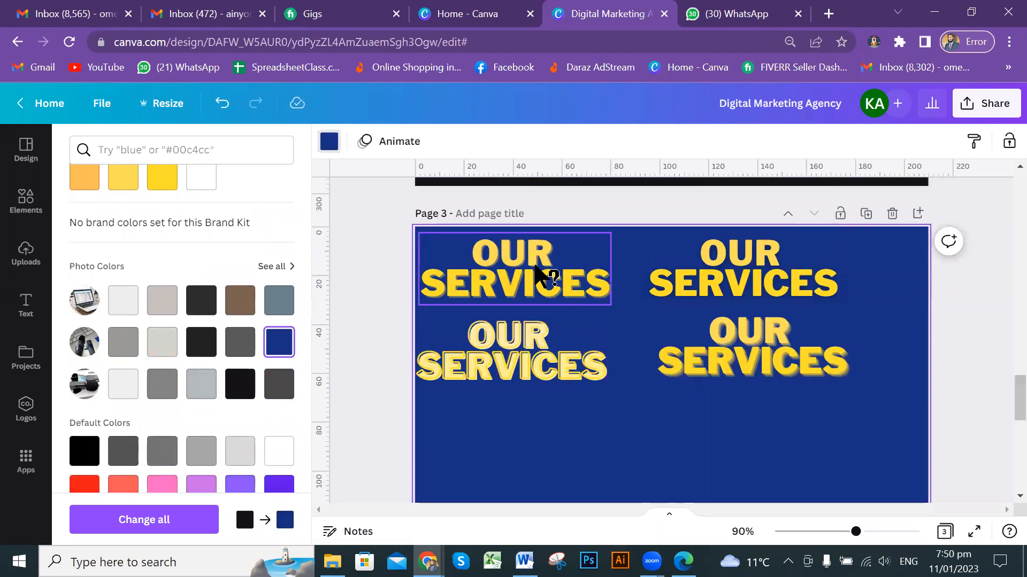
# - Copy the Digital Marketing Agency title from page 1
pyautogui.click(534, 267)
pyautogui.scroll(-2, 609, 289)
pyautogui.scroll(10, 631, 294)
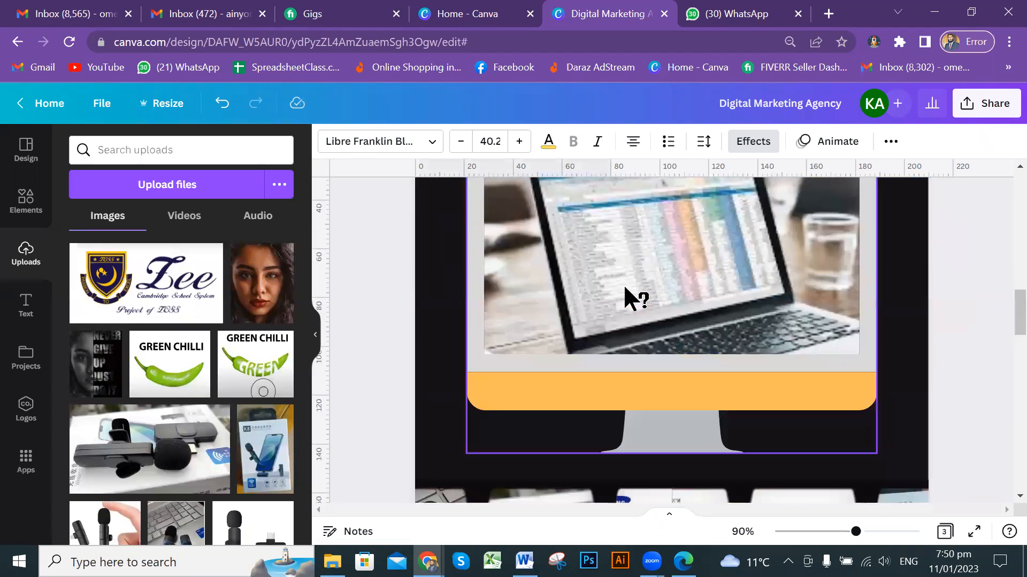
pyautogui.scroll(-6, 623, 284)
pyautogui.scroll(2, 624, 284)
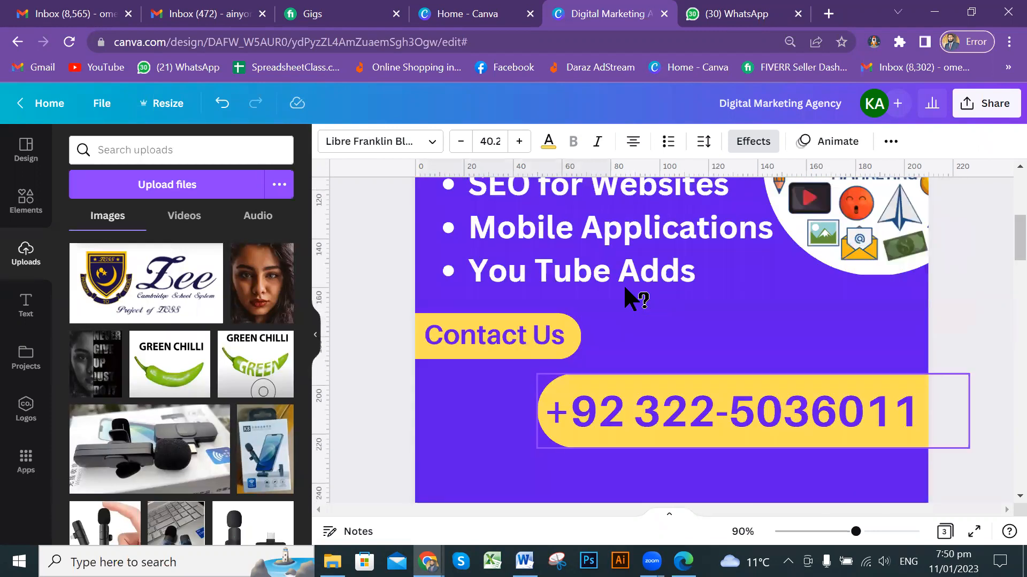
pyautogui.scroll(1, 642, 247)
pyautogui.tripleClick(640, 237)
pyautogui.scroll(3, 695, 299)
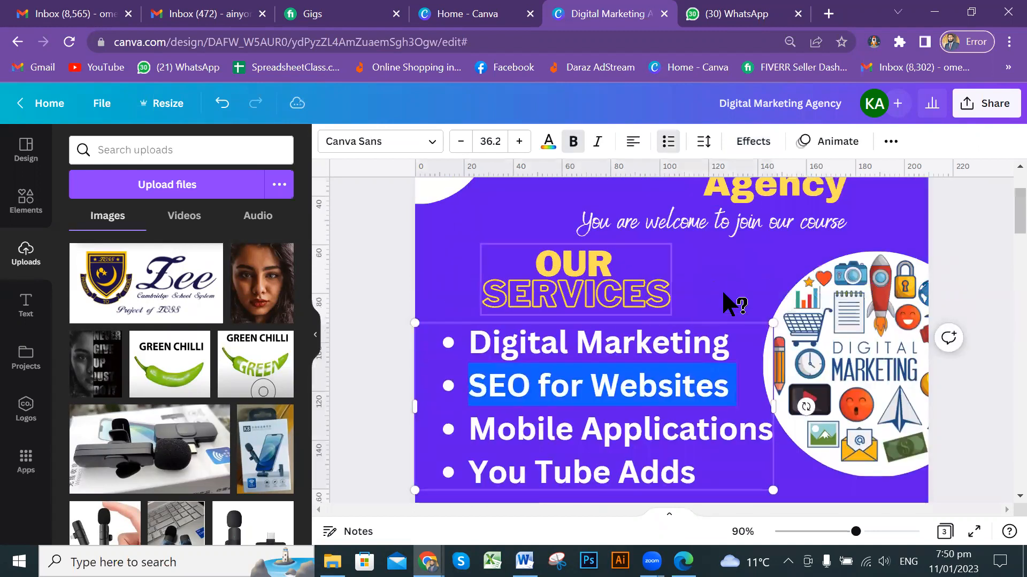
pyautogui.scroll(2, 749, 294)
pyautogui.click(780, 277)
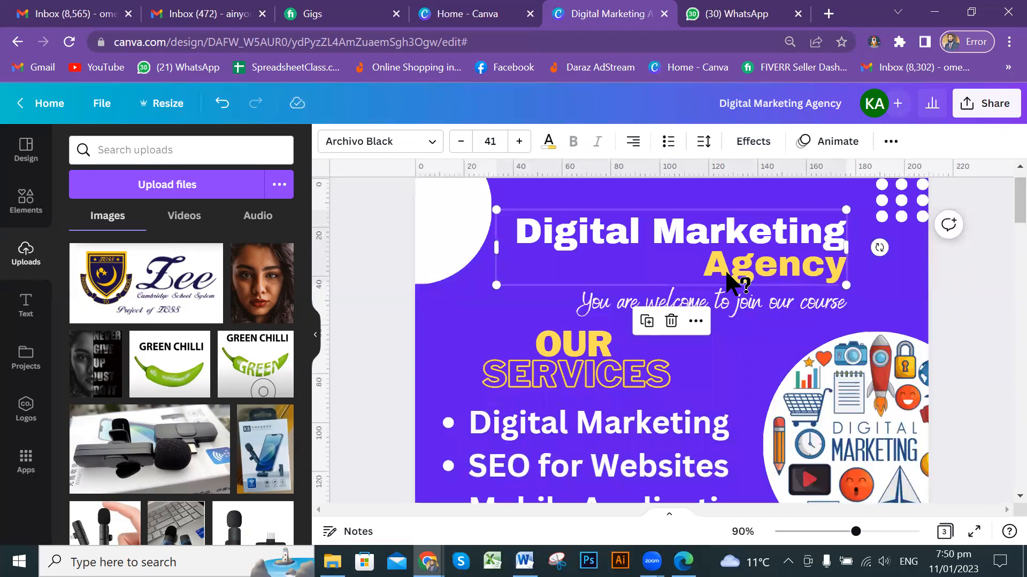
# - Paste the copied title onto page 3 and place it in the empty area below the second row of headings
pyautogui.scroll(-3, 726, 274)
pyautogui.scroll(-9, 726, 276)
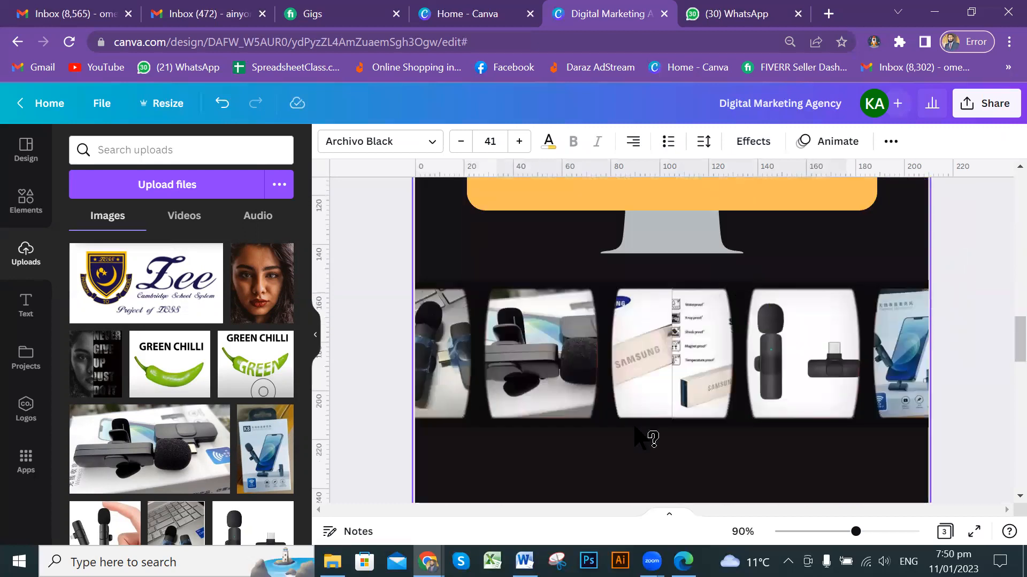
pyautogui.scroll(-3, 686, 363)
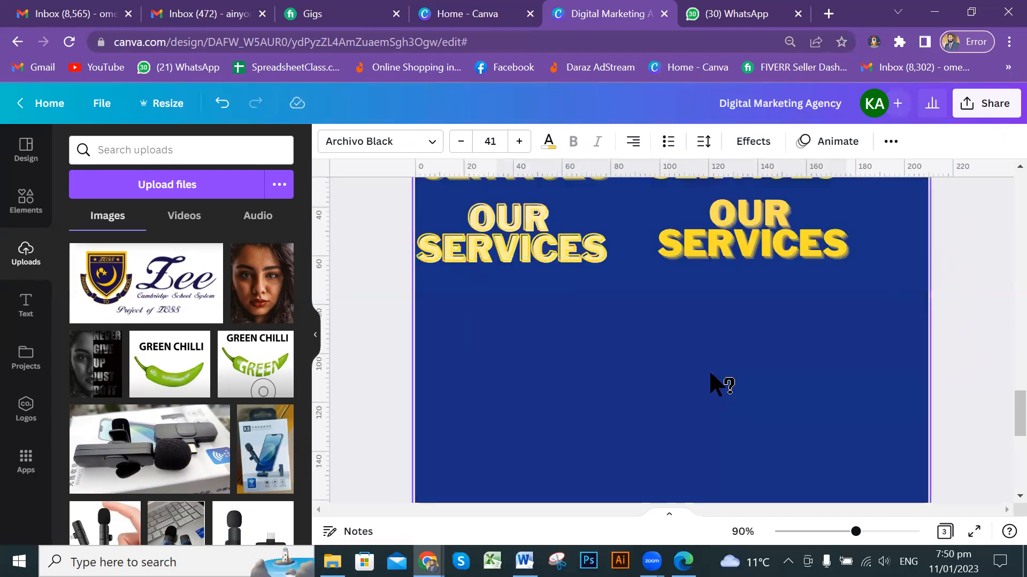
pyautogui.click(714, 374)
pyautogui.hotkey('ctrl', 'v')
pyautogui.moveTo(672, 211); pyautogui.dragTo(654, 381)
# - Delete the word Agency from the pasted title on page 3
pyautogui.doubleClick(769, 372)
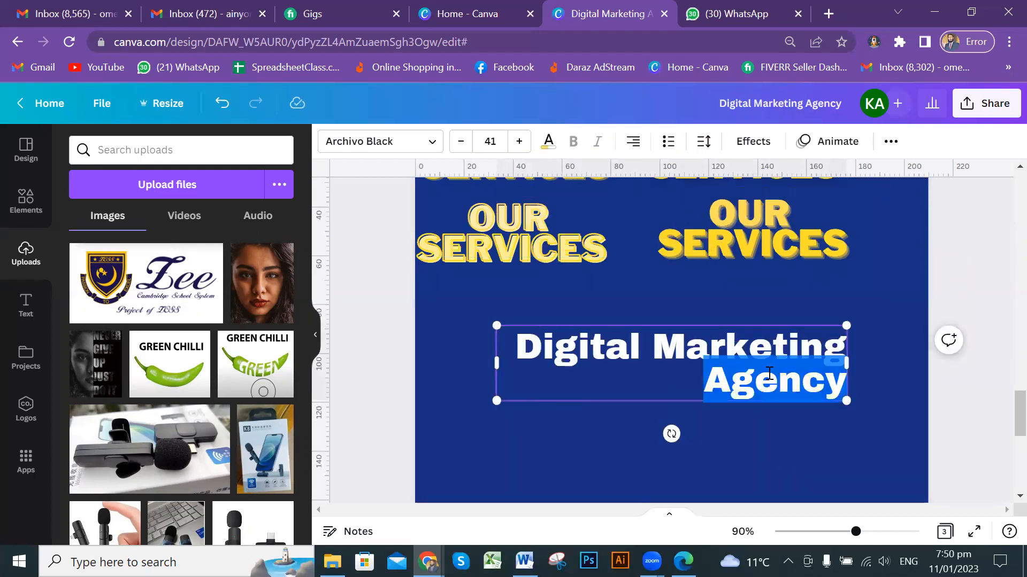
pyautogui.press('BackSpace')
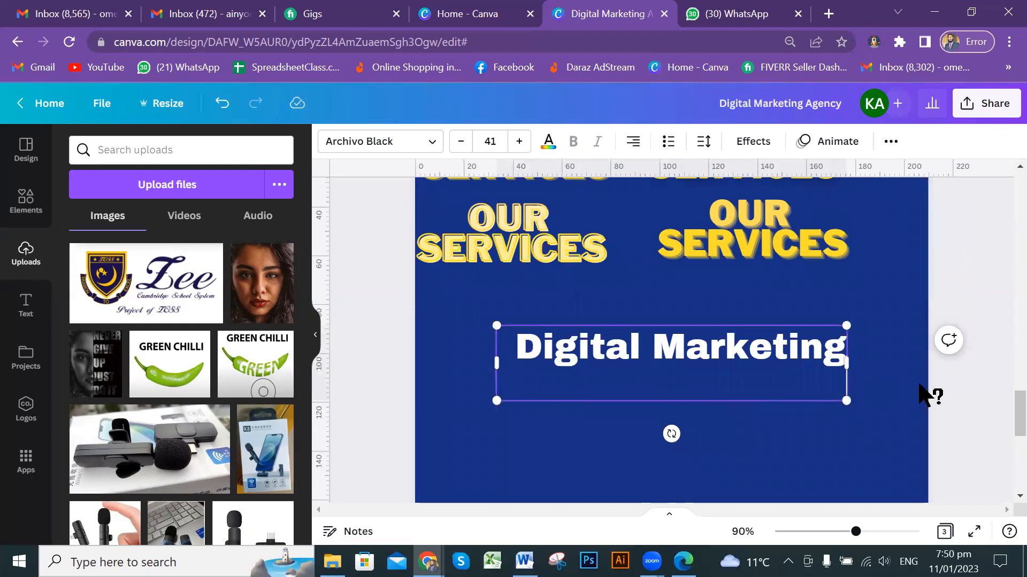
pyautogui.click(974, 399)
# - Try the Shadow effect on the Digital Marketing text and compare it with no effect
pyautogui.click(678, 366)
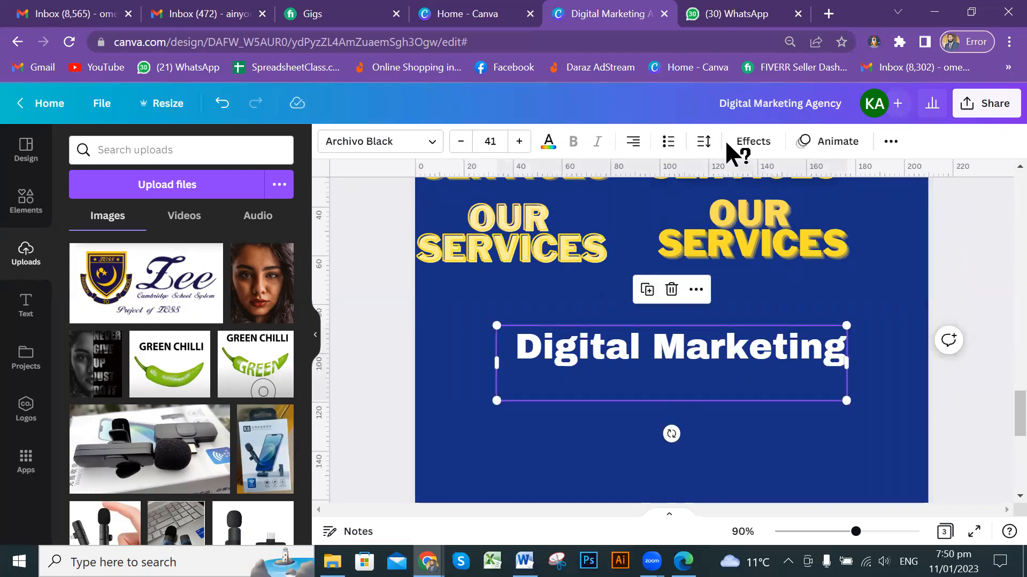
pyautogui.click(739, 149)
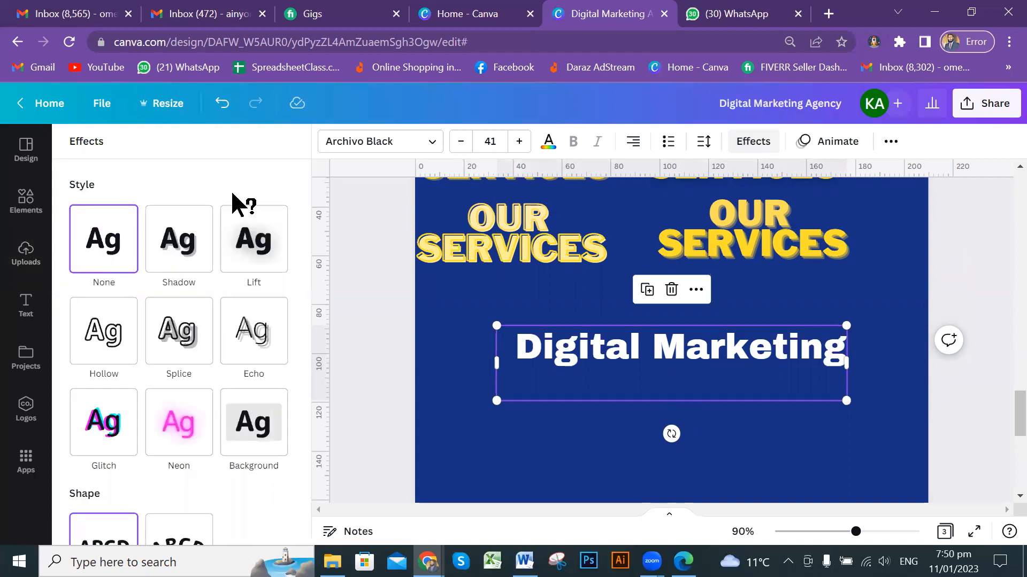
pyautogui.click(179, 252)
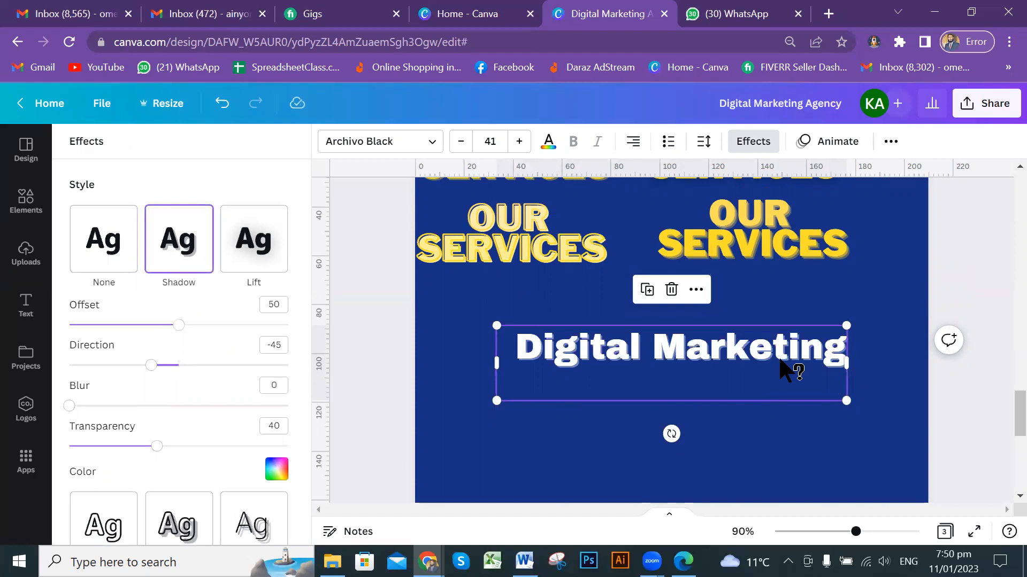
pyautogui.scroll(5, 785, 369)
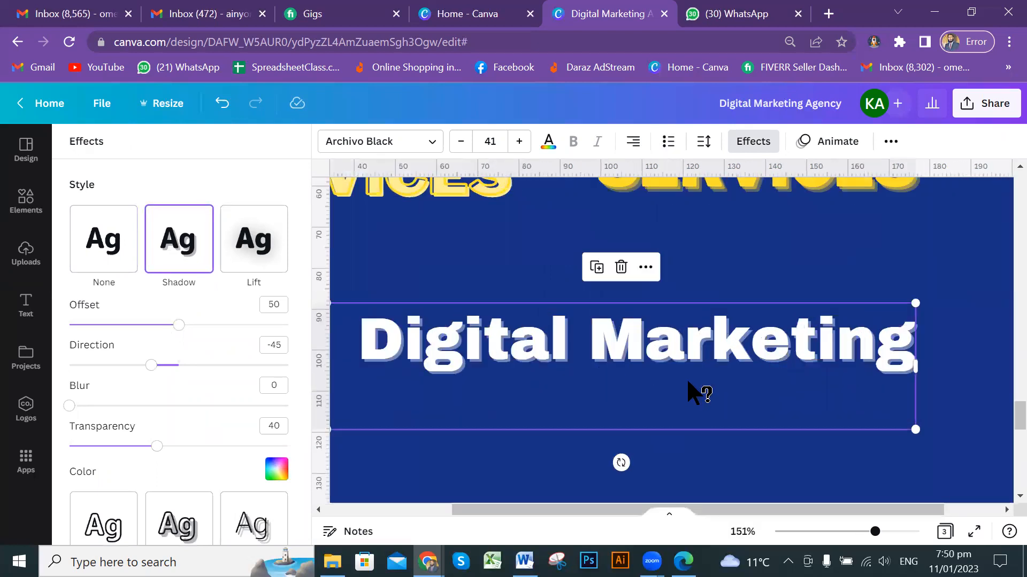
pyautogui.click(107, 249)
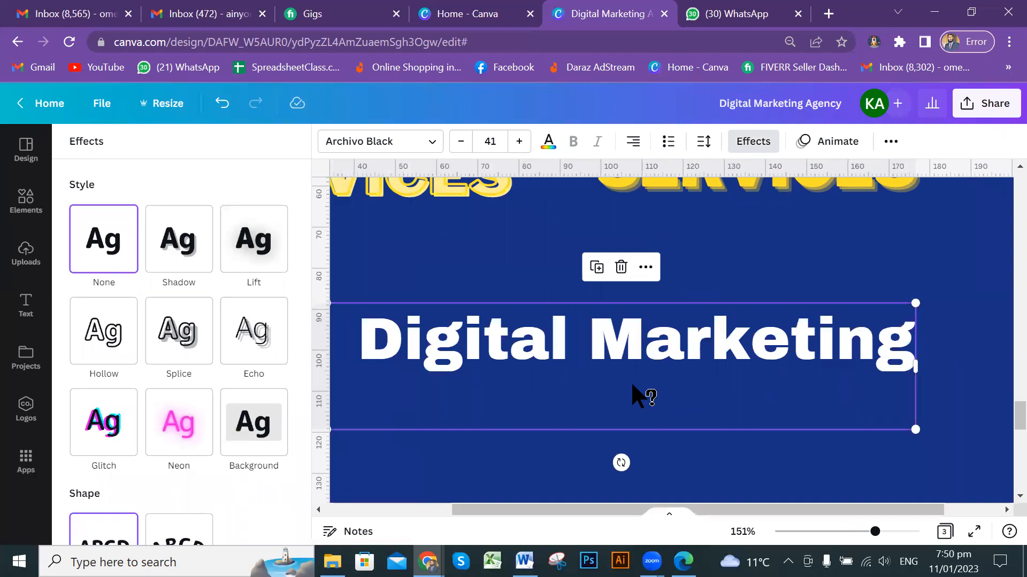
pyautogui.click(185, 242)
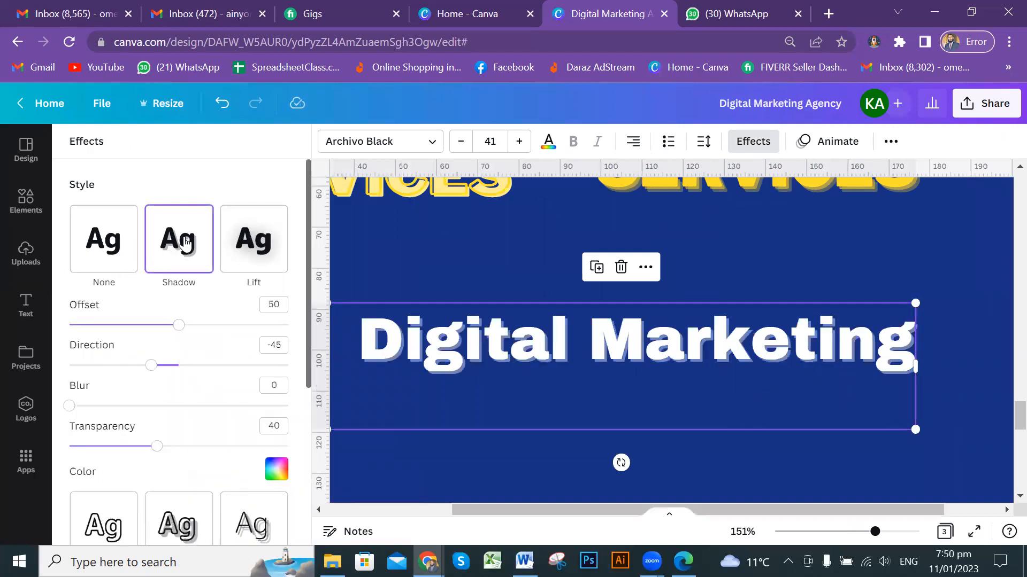
# - Try the Lift, Hollow, Splice and Echo effects in turn on the Digital Marketing text
pyautogui.click(257, 248)
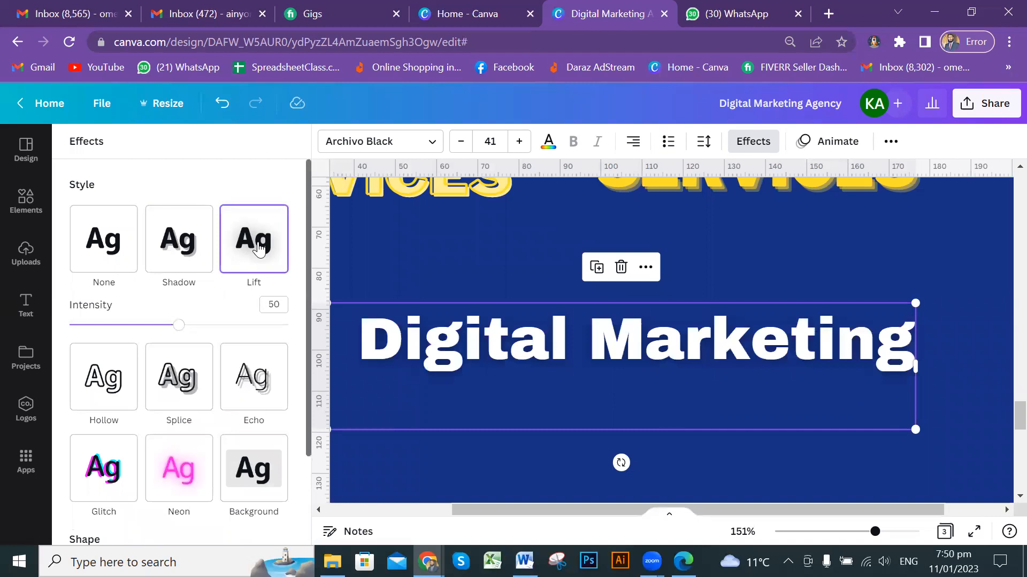
pyautogui.scroll(-2, 257, 248)
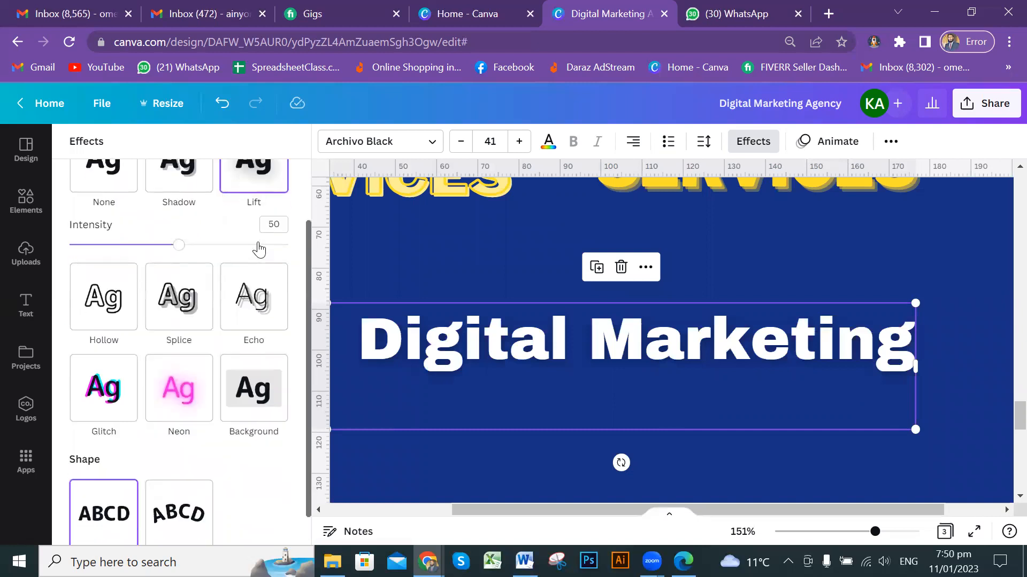
pyautogui.click(99, 305)
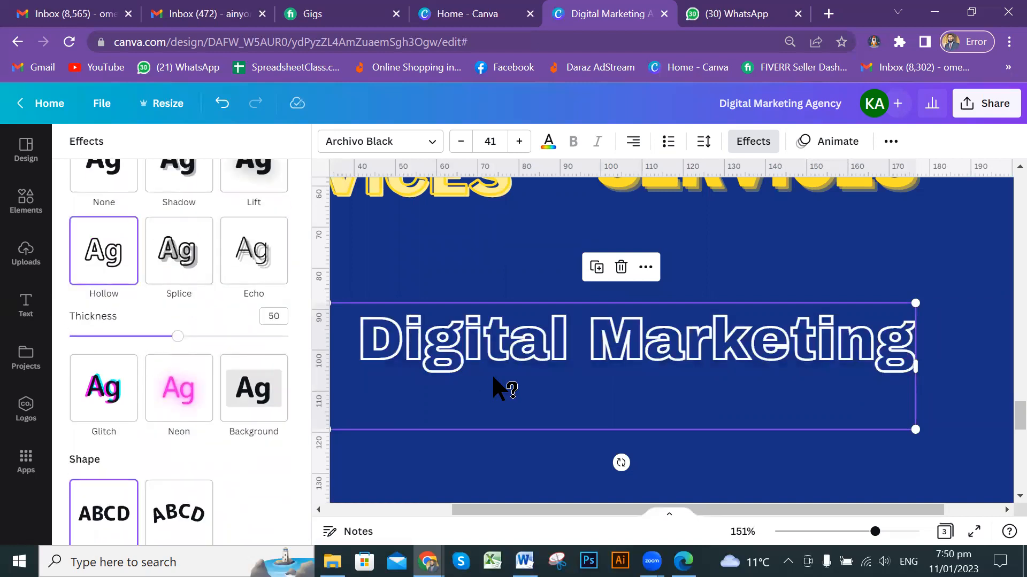
pyautogui.click(172, 255)
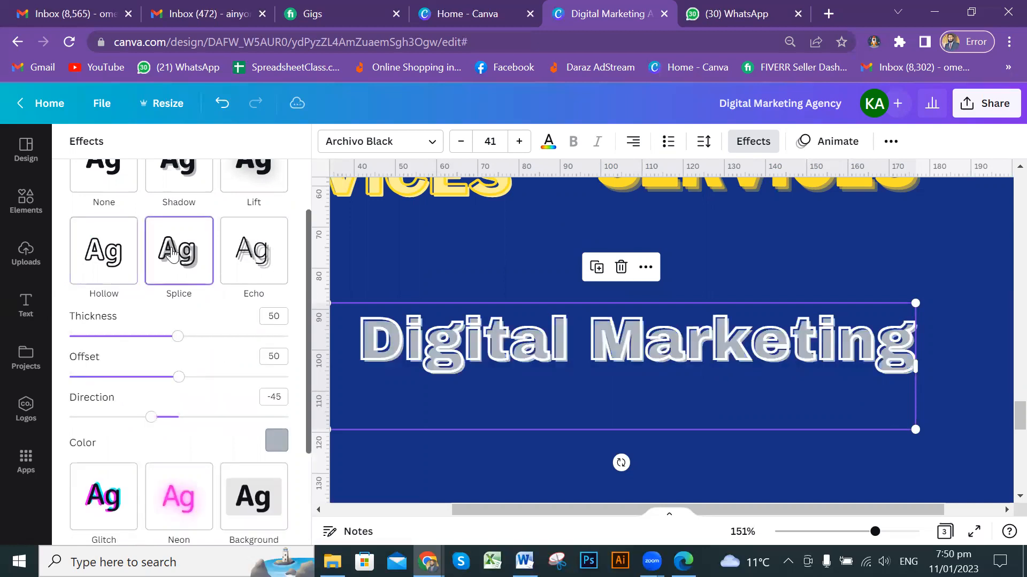
pyautogui.click(266, 253)
pyautogui.scroll(-2, 144, 271)
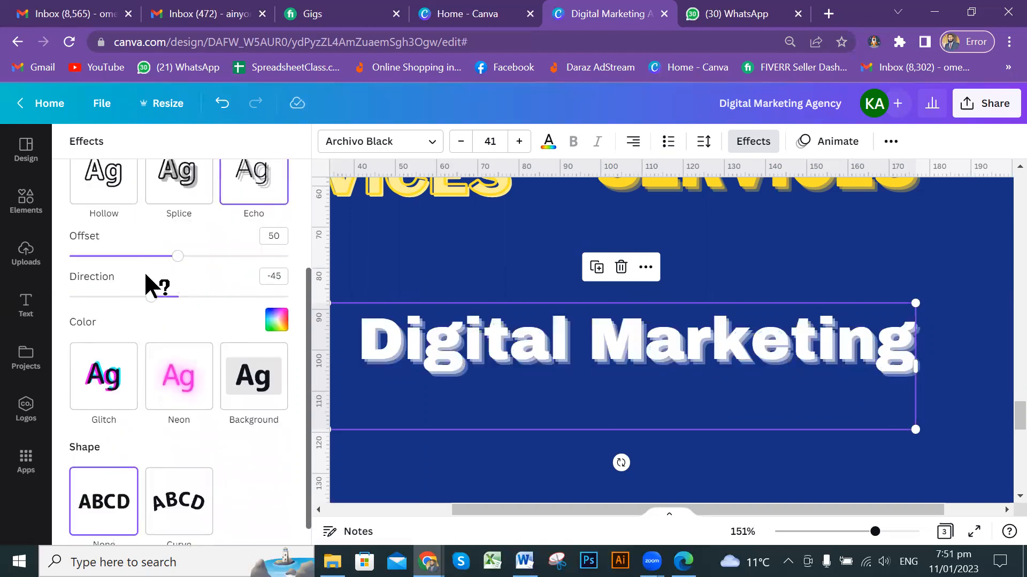
# - Try the Glitch, Neon and Background effects in turn on the Digital Marketing text
pyautogui.click(90, 356)
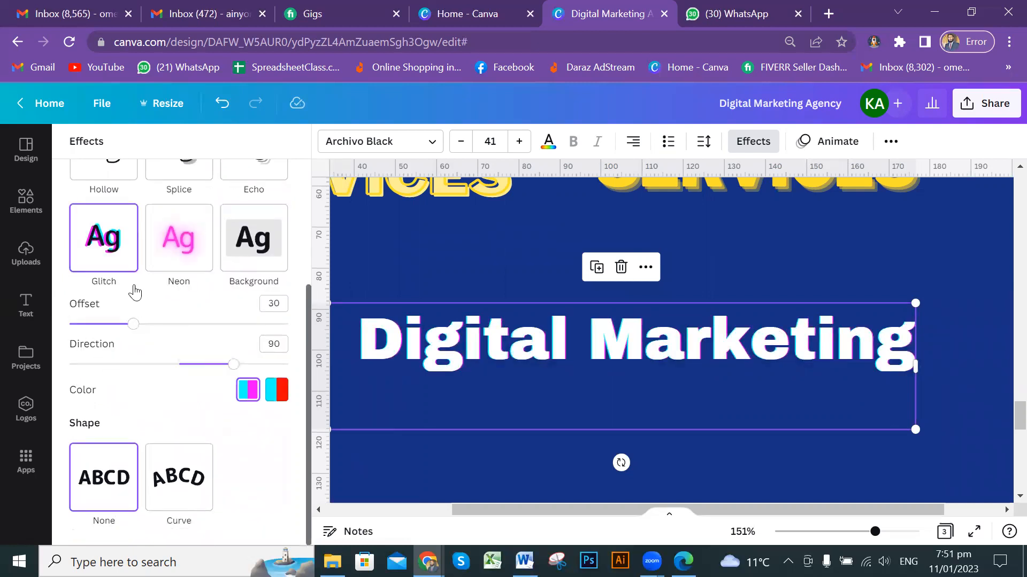
pyautogui.click(169, 249)
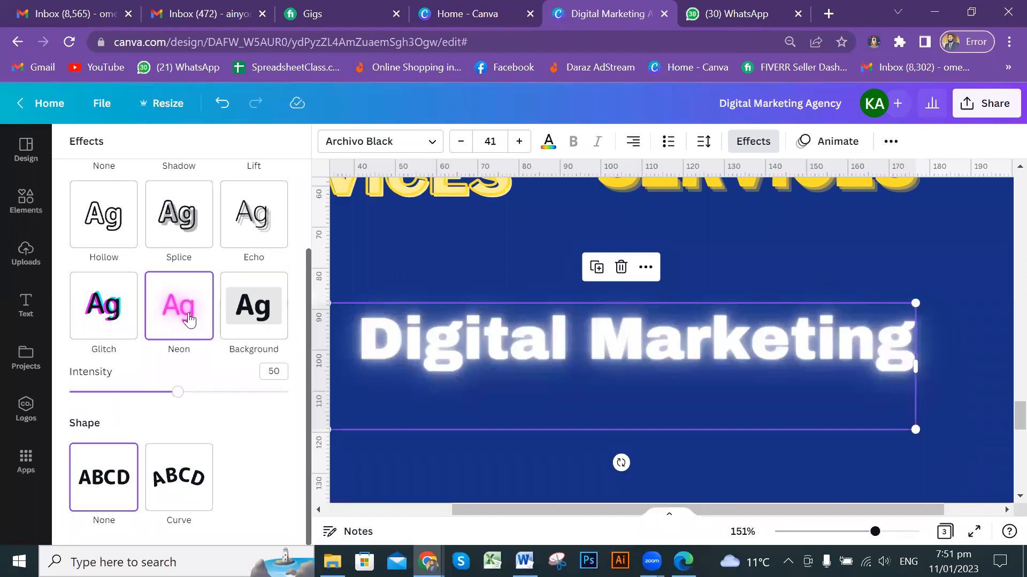
pyautogui.click(250, 320)
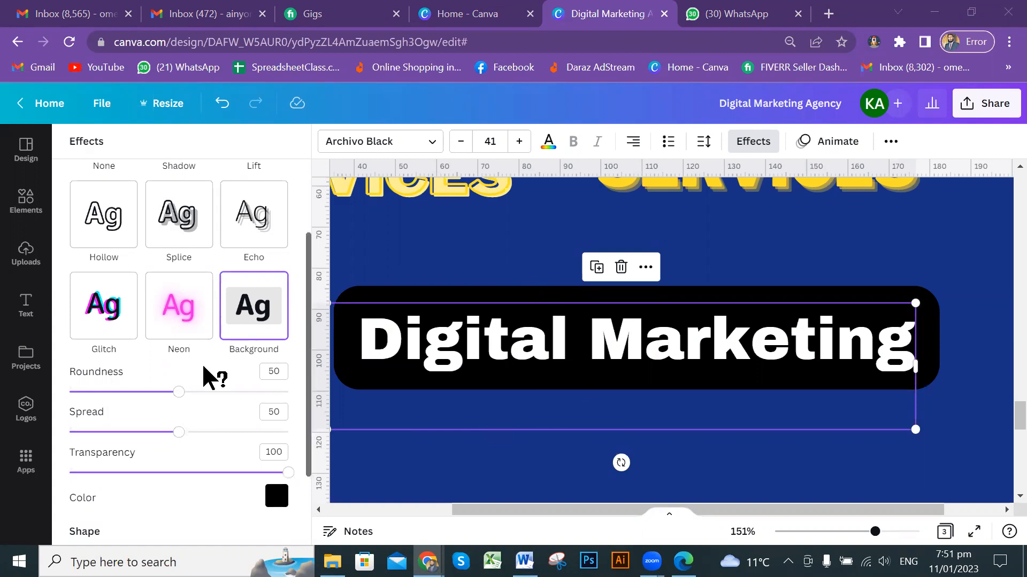
# - Apply the Neon effect to the Digital Marketing text on page 3
pyautogui.click(173, 323)
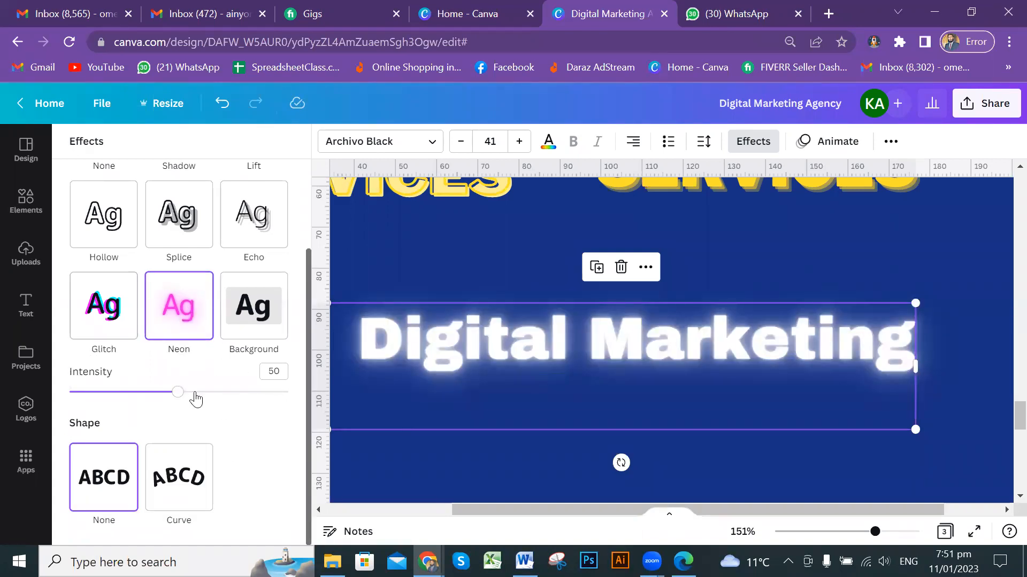
pyautogui.scroll(2, 194, 398)
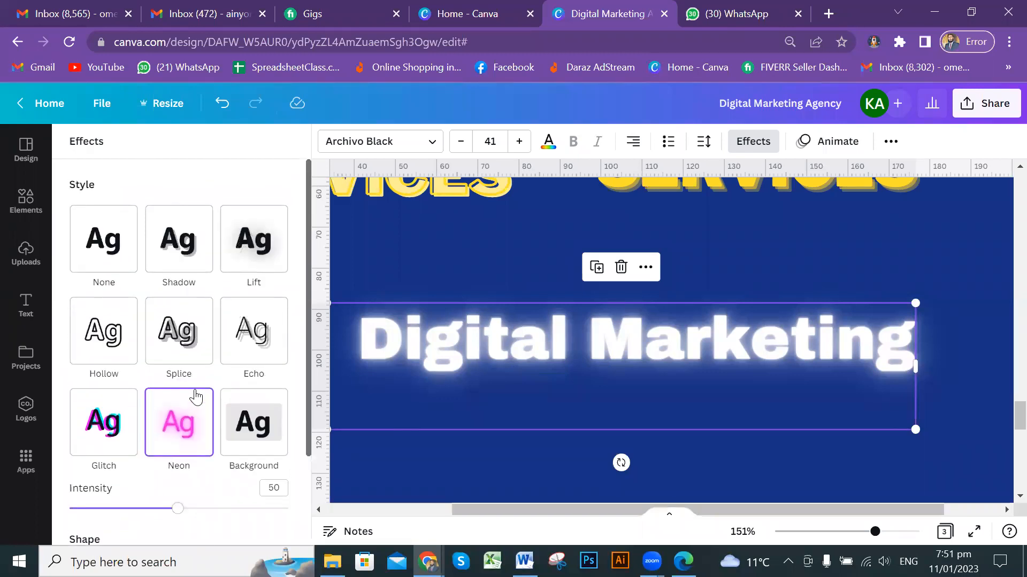
pyautogui.click(494, 243)
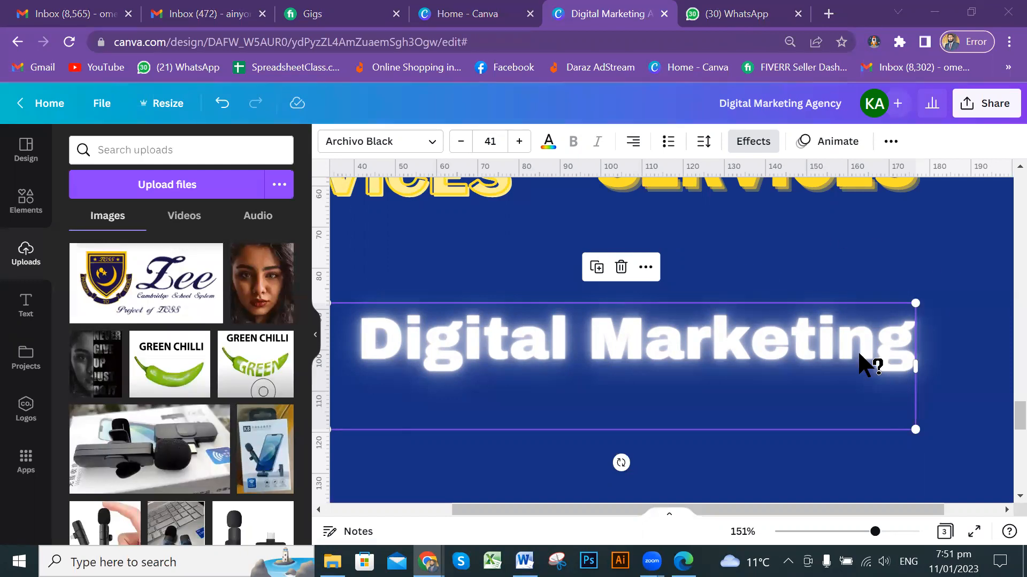
pyautogui.scroll(3, 951, 283)
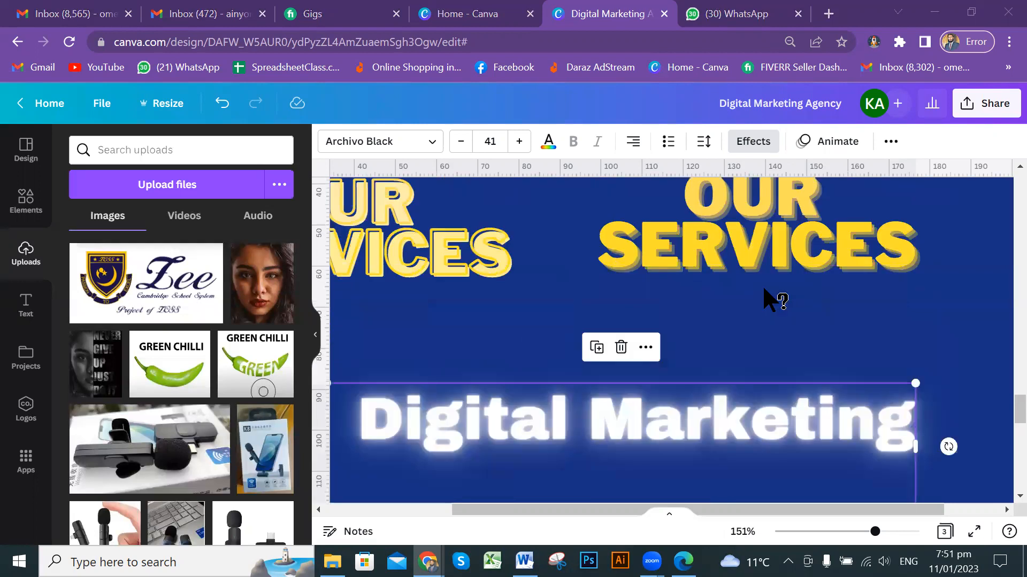
pyautogui.scroll(-3, 770, 296)
pyautogui.scroll(-10, 775, 294)
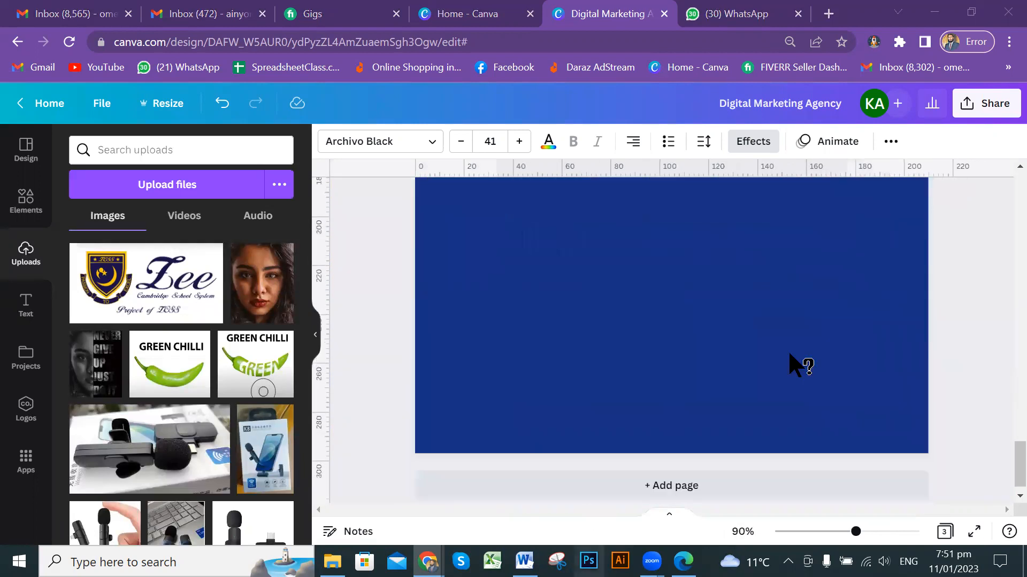
pyautogui.scroll(3, 790, 356)
pyautogui.scroll(-5, 797, 368)
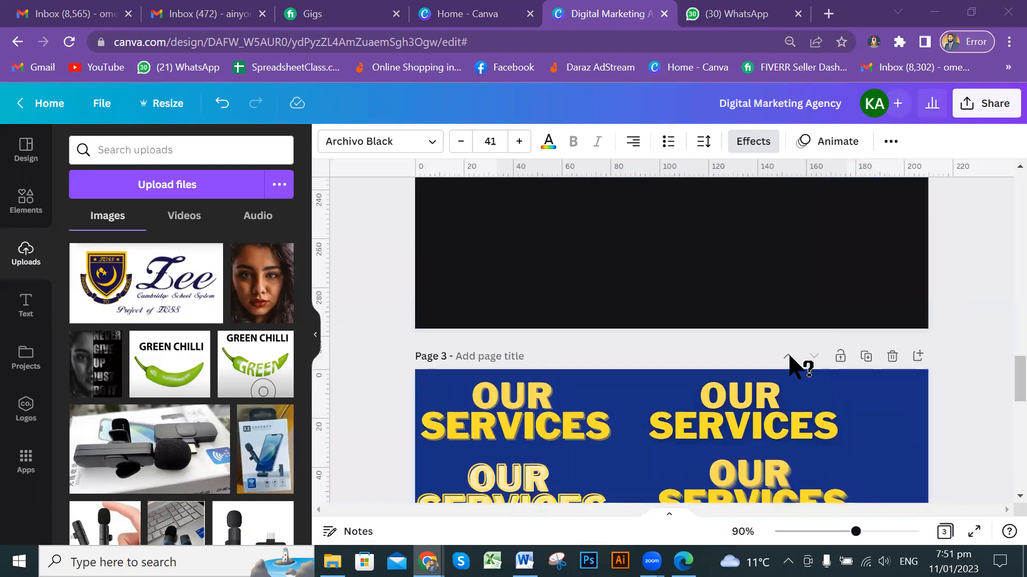
# - Review the finished design across its pages, from the page 1 flyer through the page 2 photo frames to the page 3 text effects
pyautogui.scroll(5, 794, 364)
pyautogui.scroll(3, 802, 436)
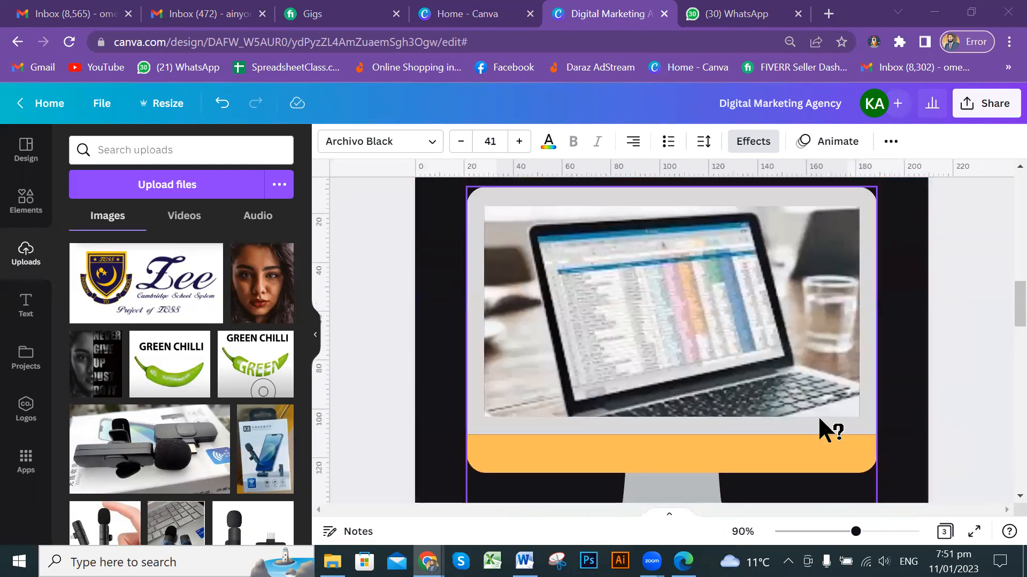
pyautogui.scroll(8, 827, 412)
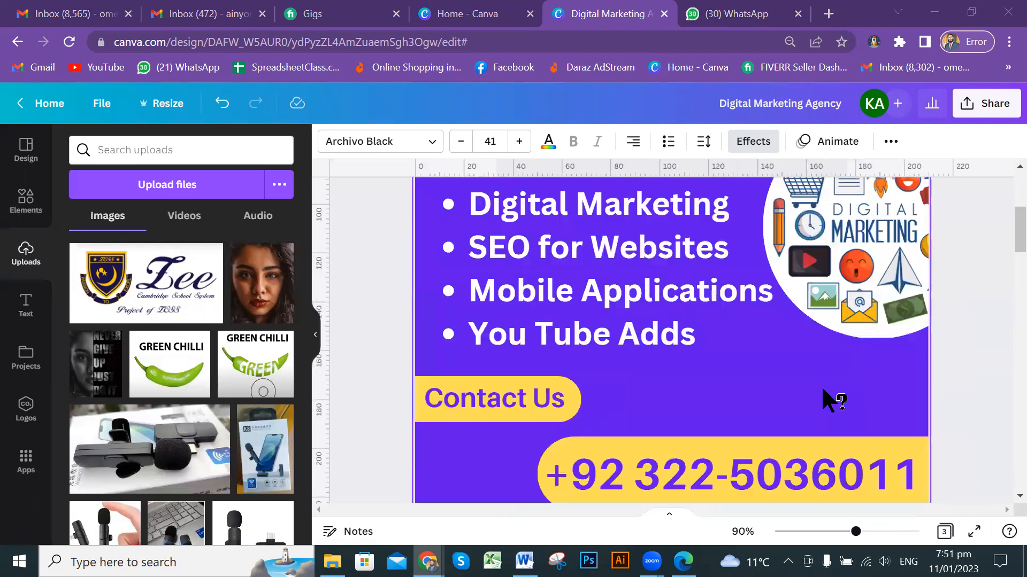
pyautogui.scroll(-2, 823, 389)
pyautogui.scroll(-3, 824, 388)
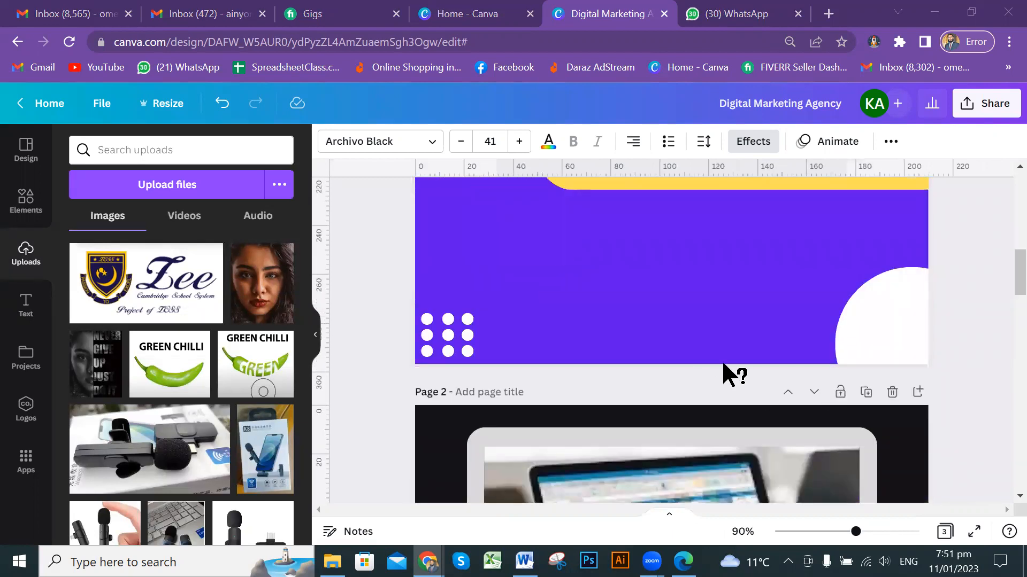
pyautogui.scroll(-5, 727, 363)
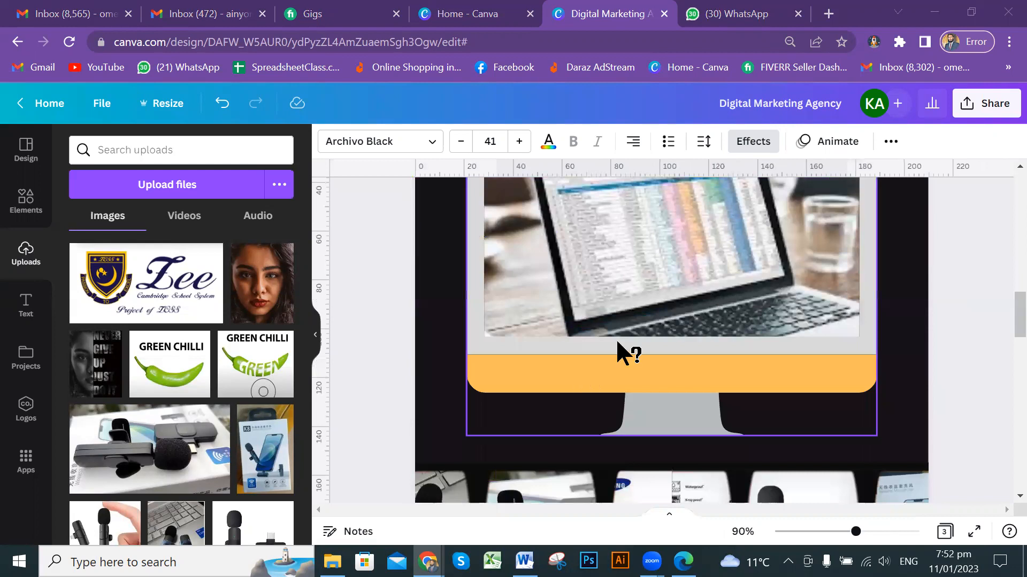
pyautogui.scroll(-2, 695, 308)
pyautogui.scroll(-3, 698, 308)
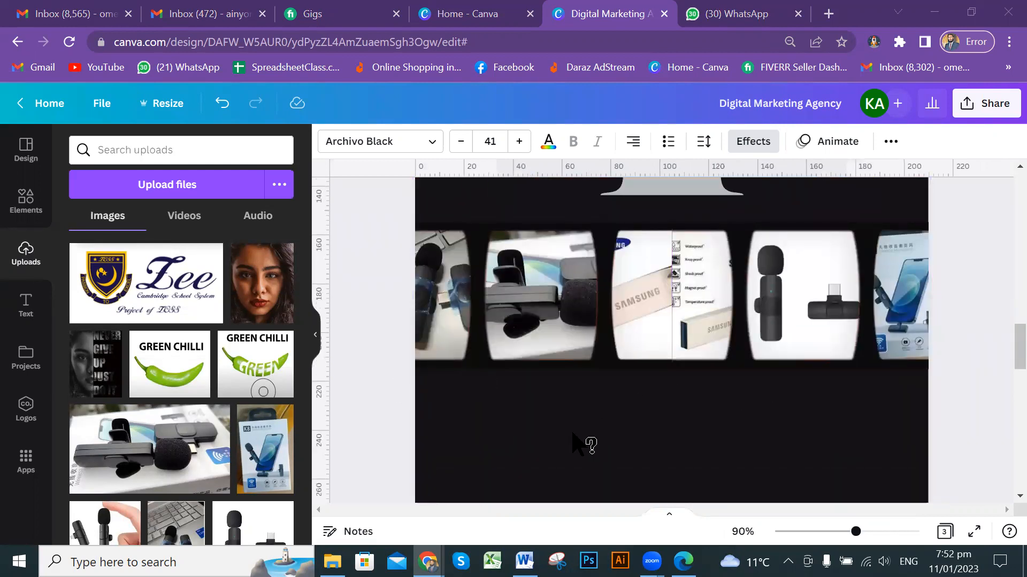
pyautogui.scroll(-2, 634, 320)
pyautogui.scroll(-5, 706, 299)
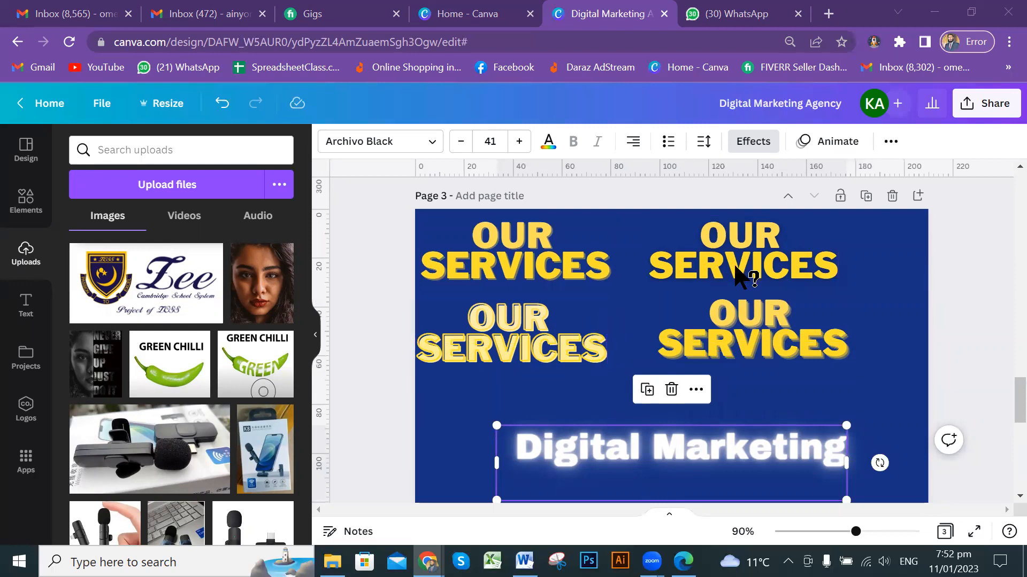
pyautogui.scroll(-2, 607, 310)
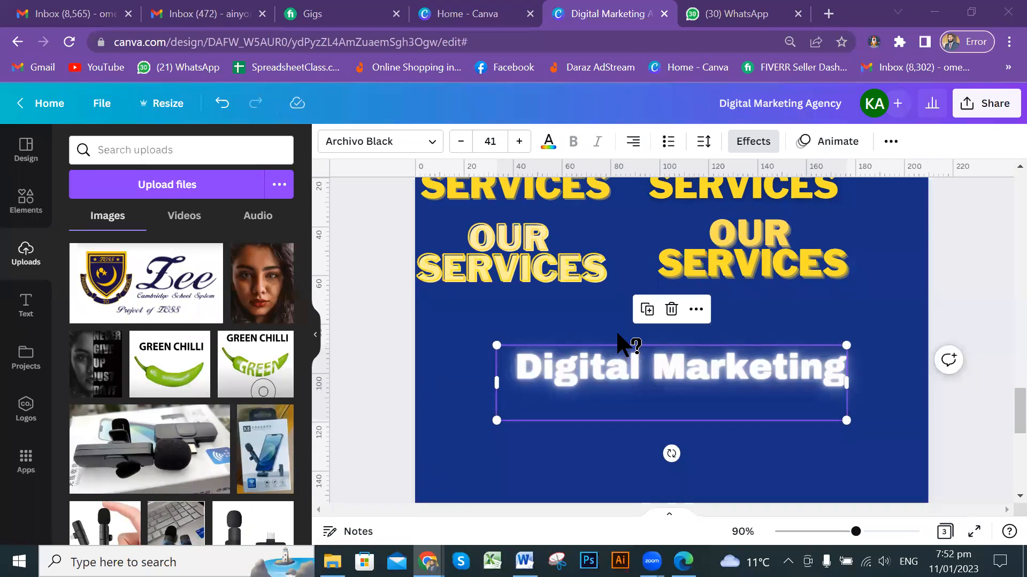
pyautogui.scroll(8, 807, 360)
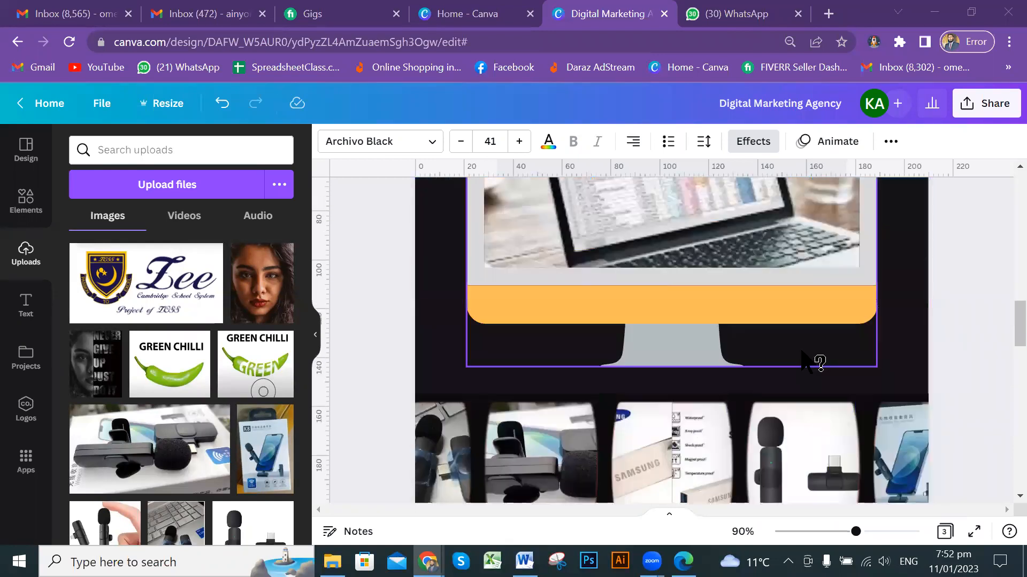
pyautogui.scroll(7, 866, 348)
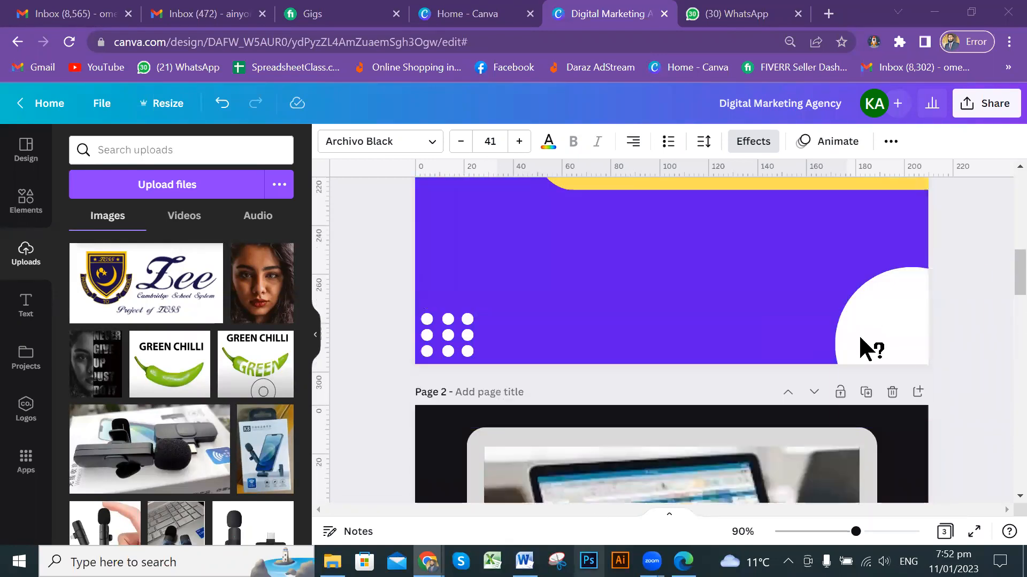
# - Open the design's download settings, examine the file type, size and page selection options, and close them
pyautogui.click(968, 107)
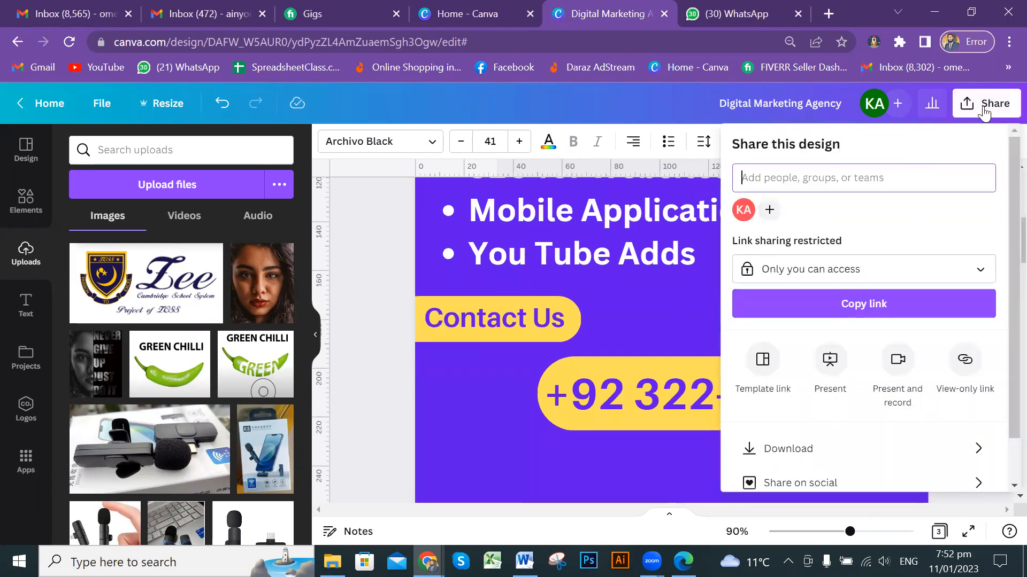
pyautogui.scroll(-1, 881, 316)
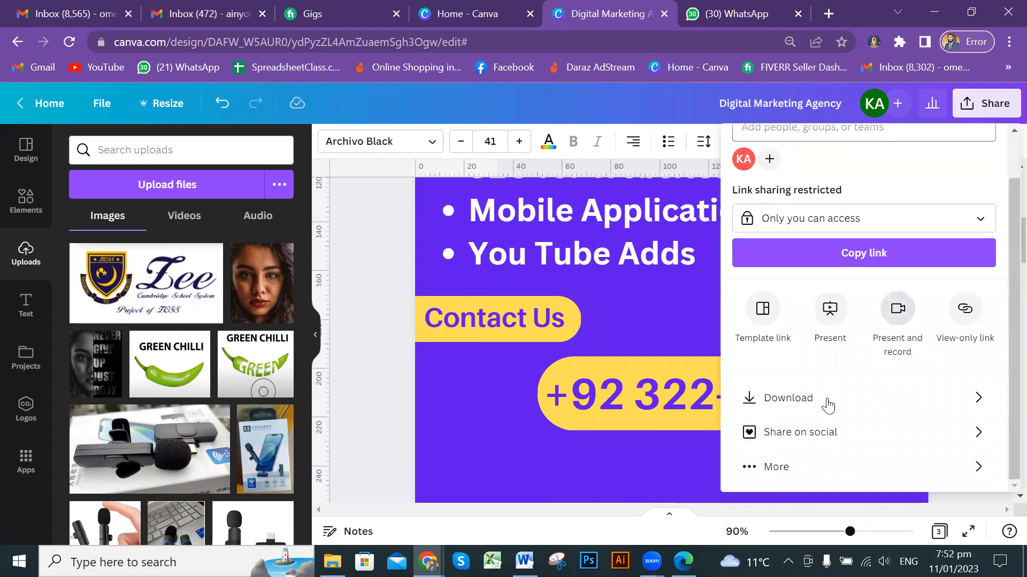
pyautogui.scroll(1, 859, 283)
pyautogui.scroll(-1, 823, 363)
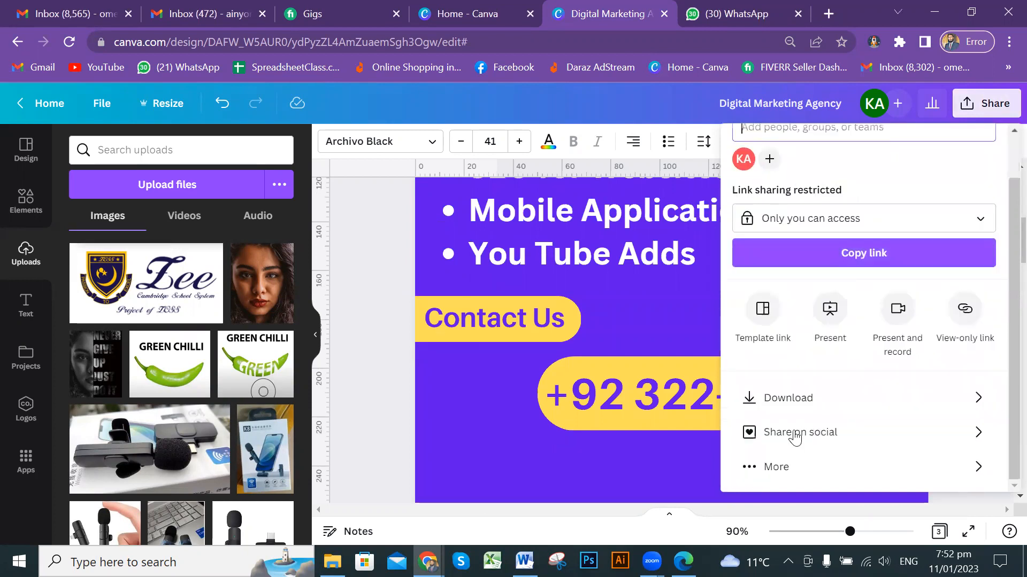
pyautogui.click(790, 402)
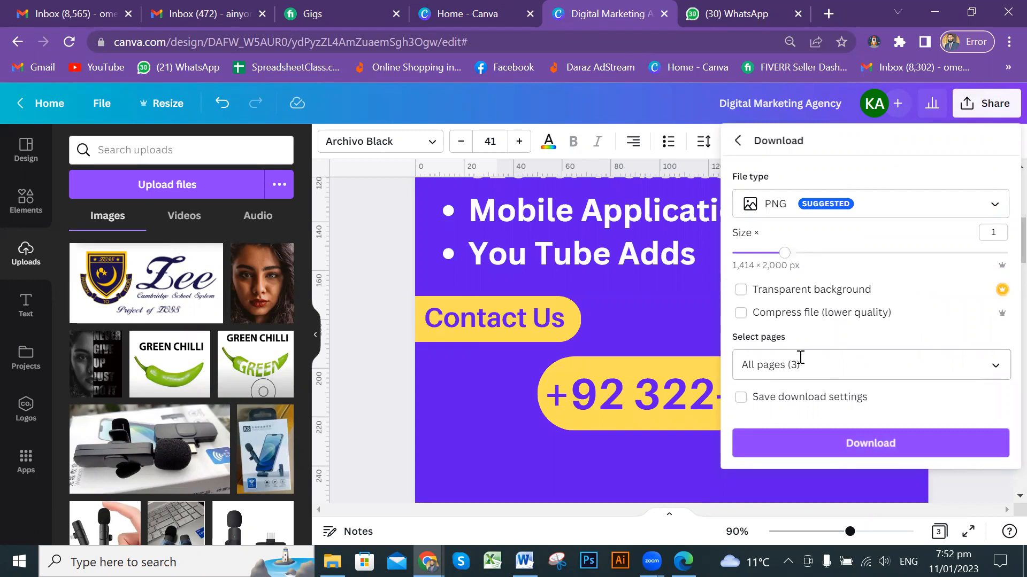
pyautogui.scroll(-3, 582, 350)
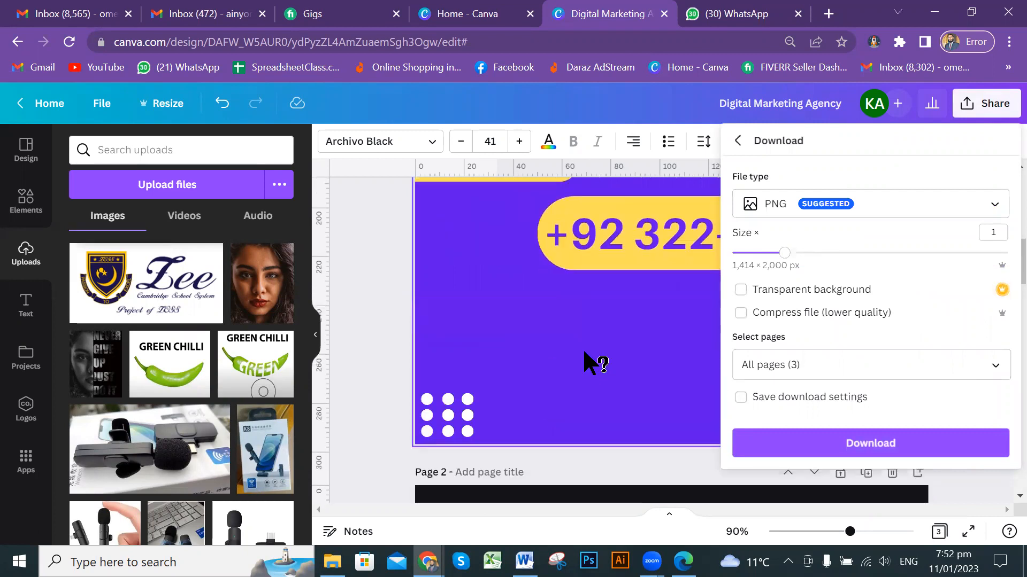
pyautogui.click(878, 443)
pyautogui.click(810, 444)
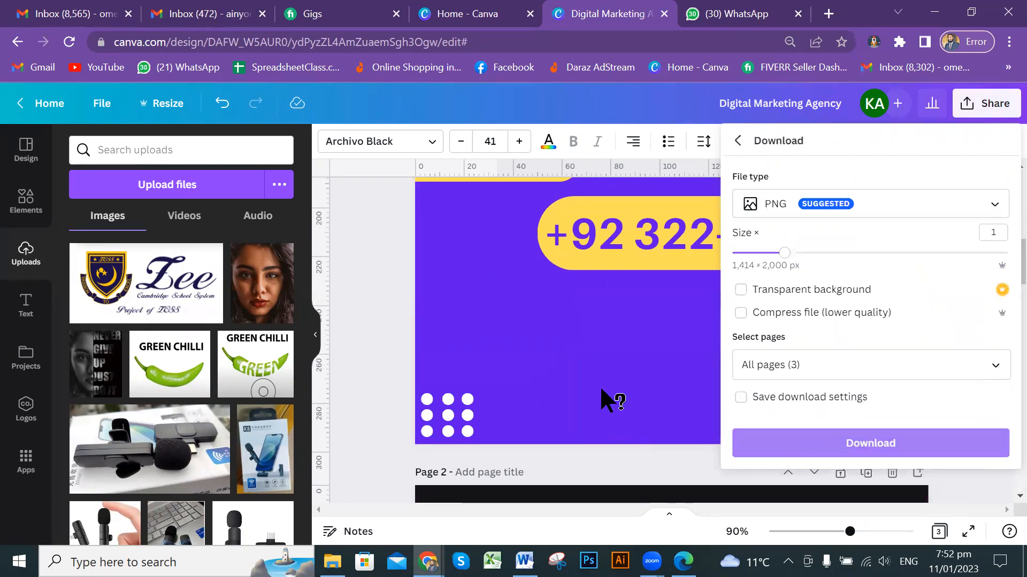
pyautogui.click(817, 436)
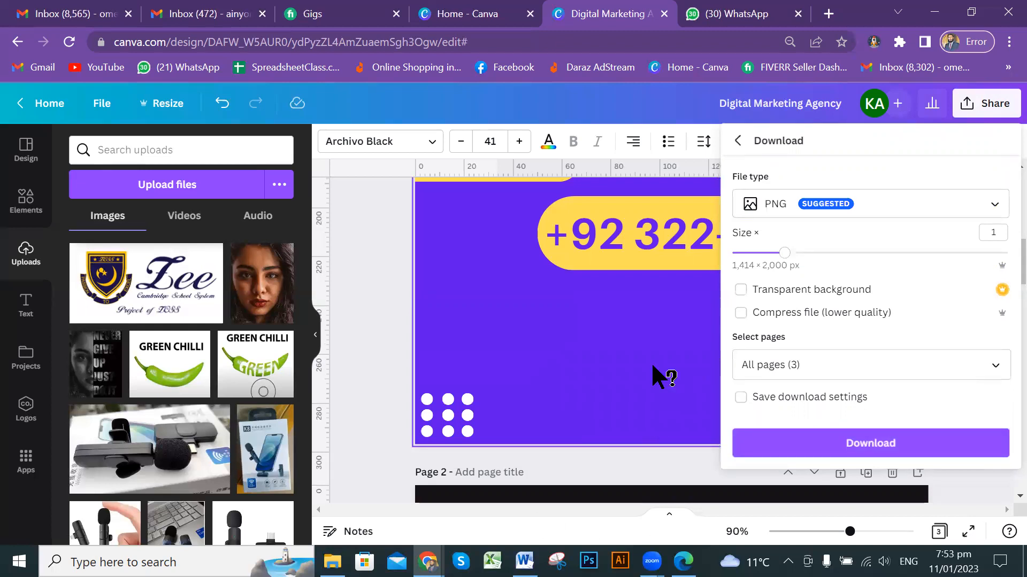
pyautogui.click(621, 341)
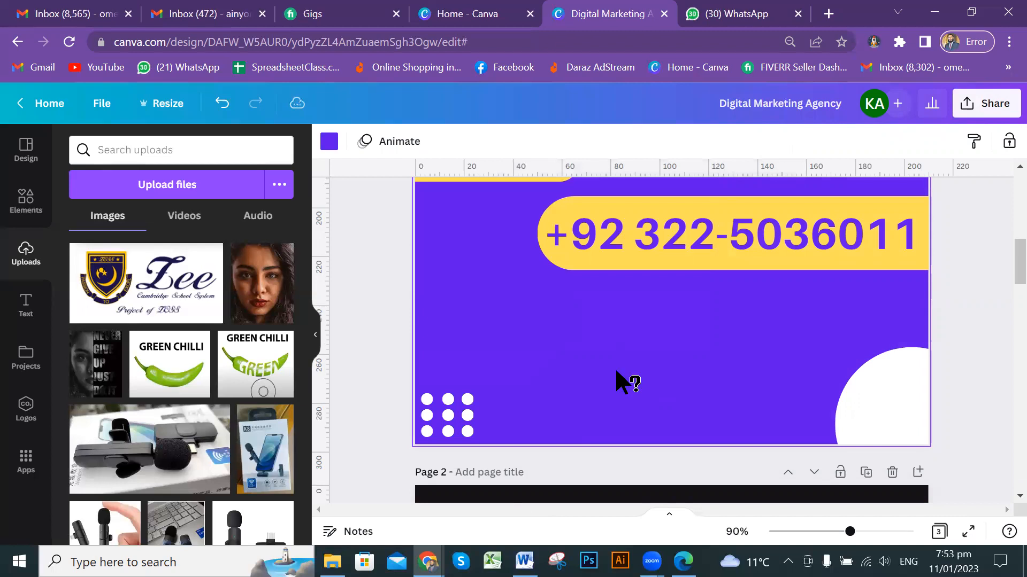
# - Examine the page 1 flyer's headings, services list and contact section, and the computer mockup and film strip on page 2
pyautogui.scroll(-4, 617, 368)
pyautogui.scroll(13, 624, 377)
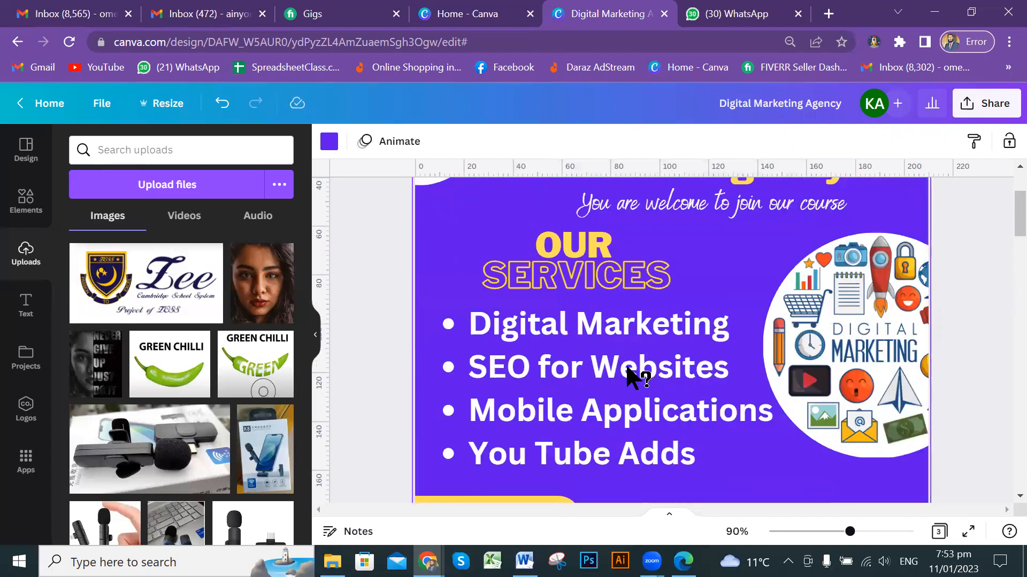
pyautogui.scroll(-5, 748, 337)
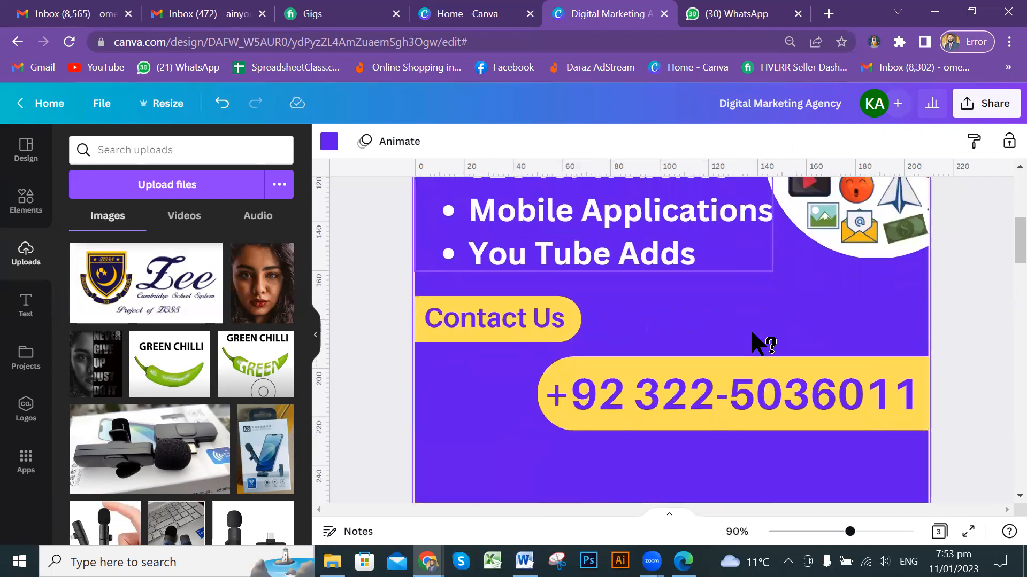
pyautogui.scroll(4, 775, 331)
pyautogui.scroll(2, 785, 317)
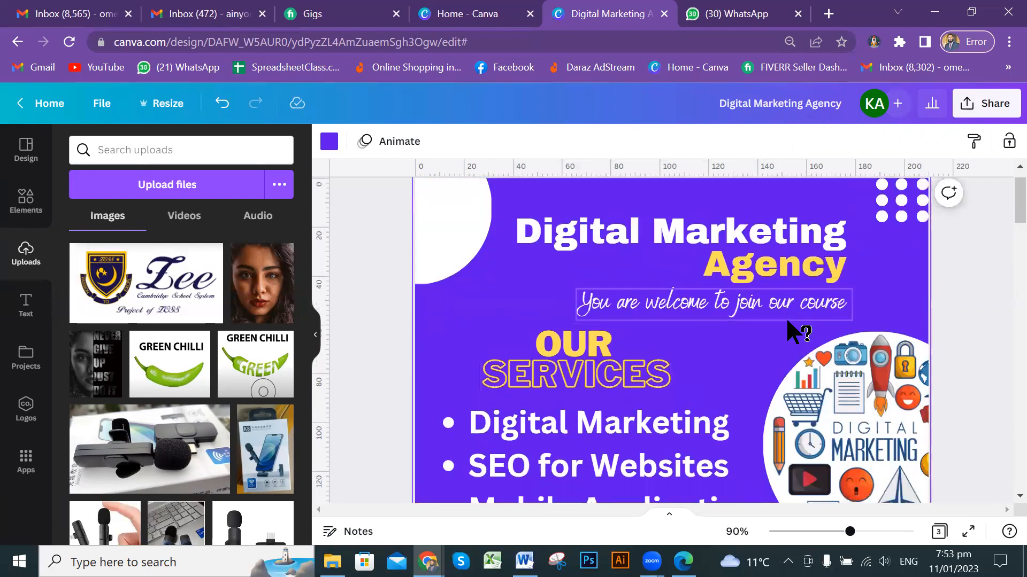
pyautogui.scroll(-4, 785, 318)
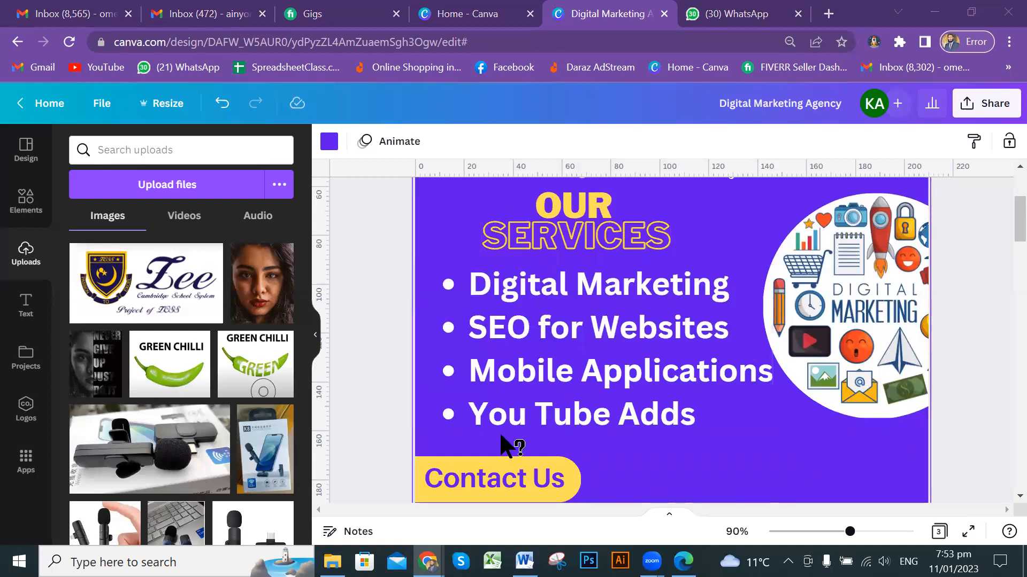
pyautogui.click(957, 333)
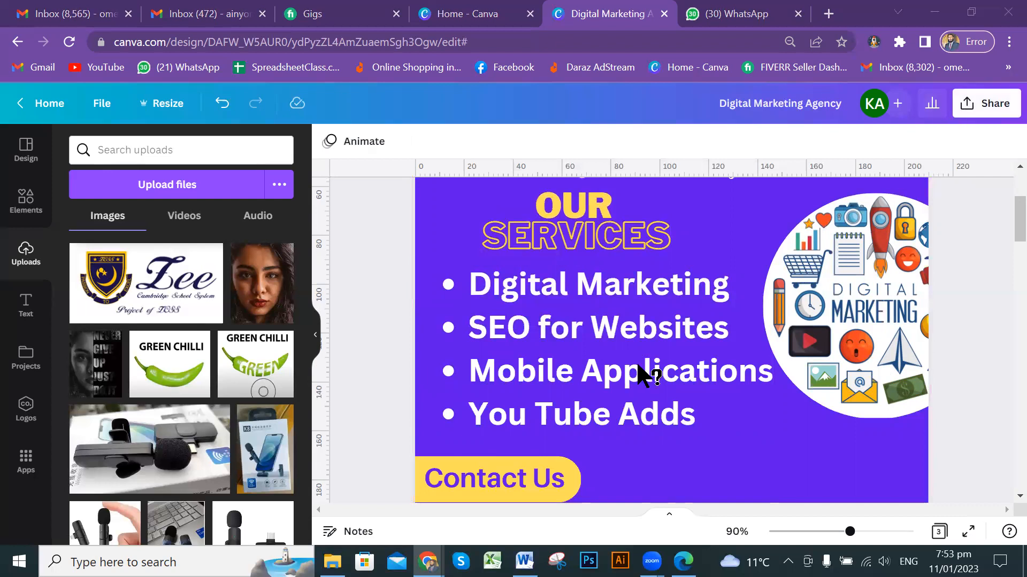
pyautogui.scroll(-10, 772, 374)
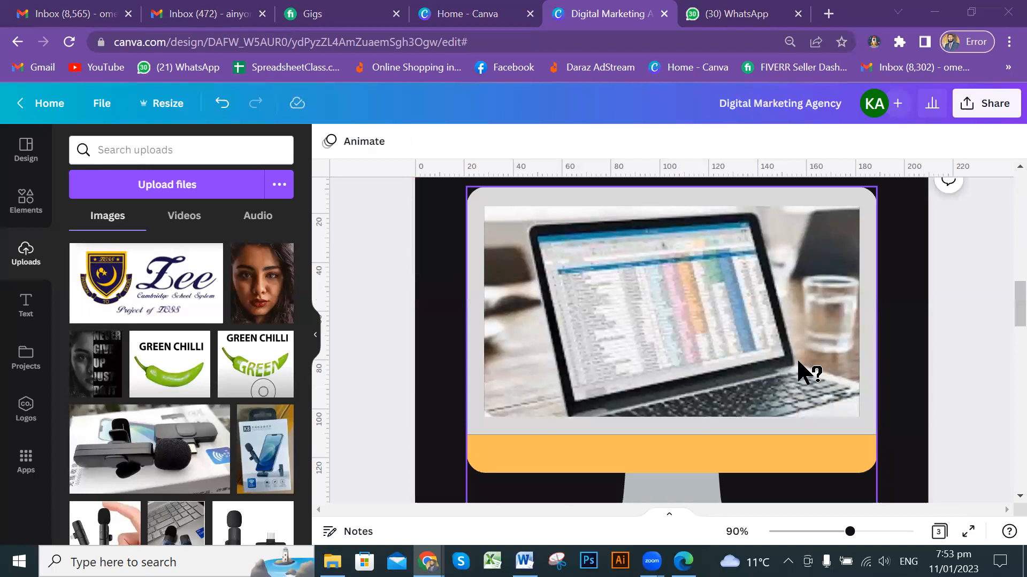
pyautogui.scroll(-5, 798, 362)
pyautogui.scroll(-3, 797, 364)
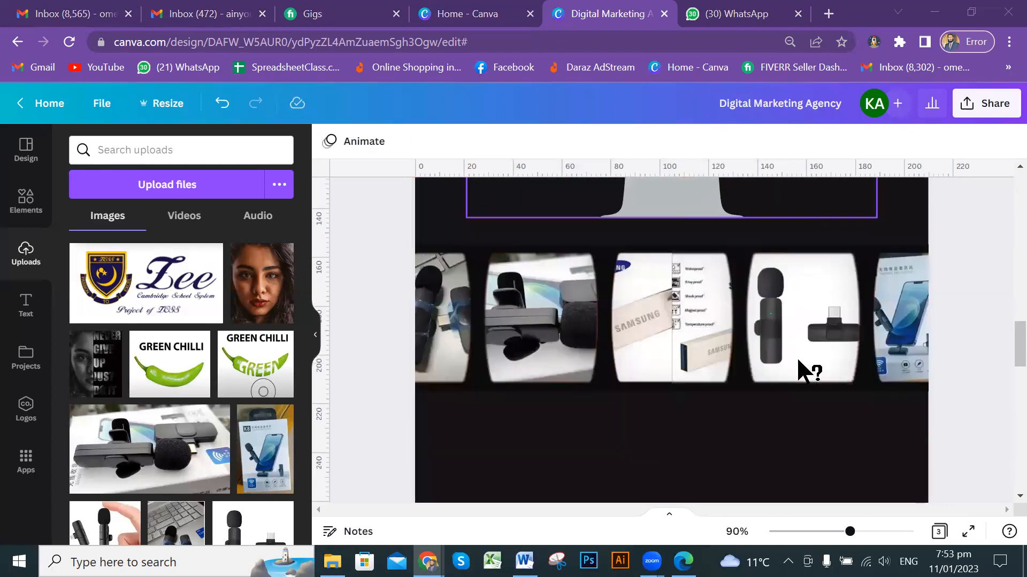
pyautogui.scroll(4, 878, 389)
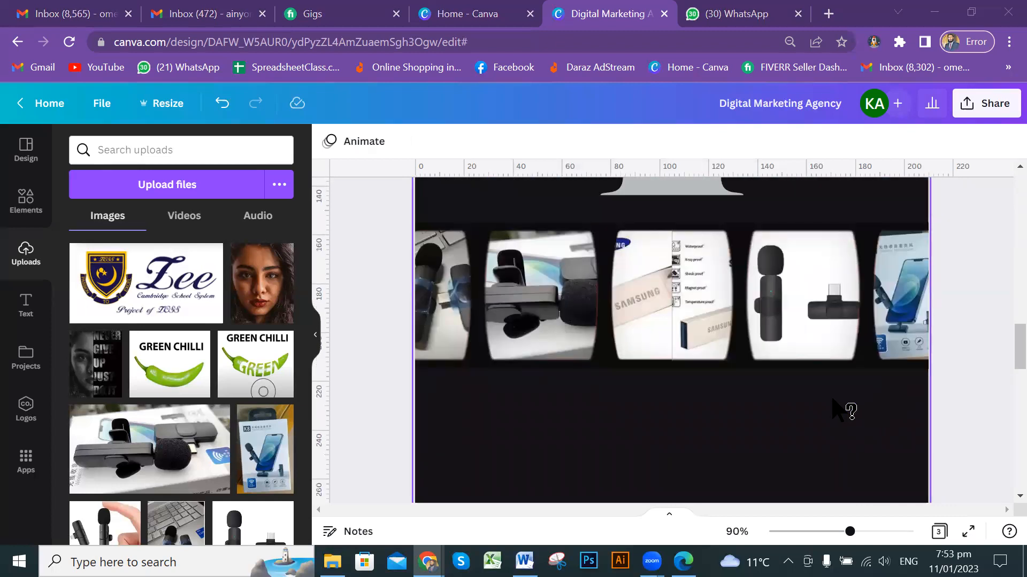
pyautogui.scroll(1, 887, 377)
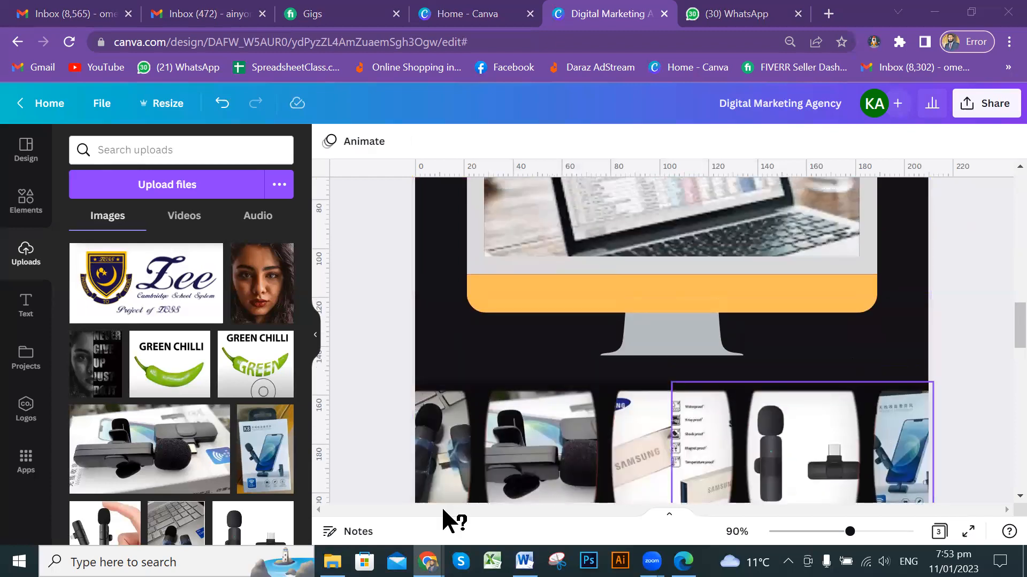